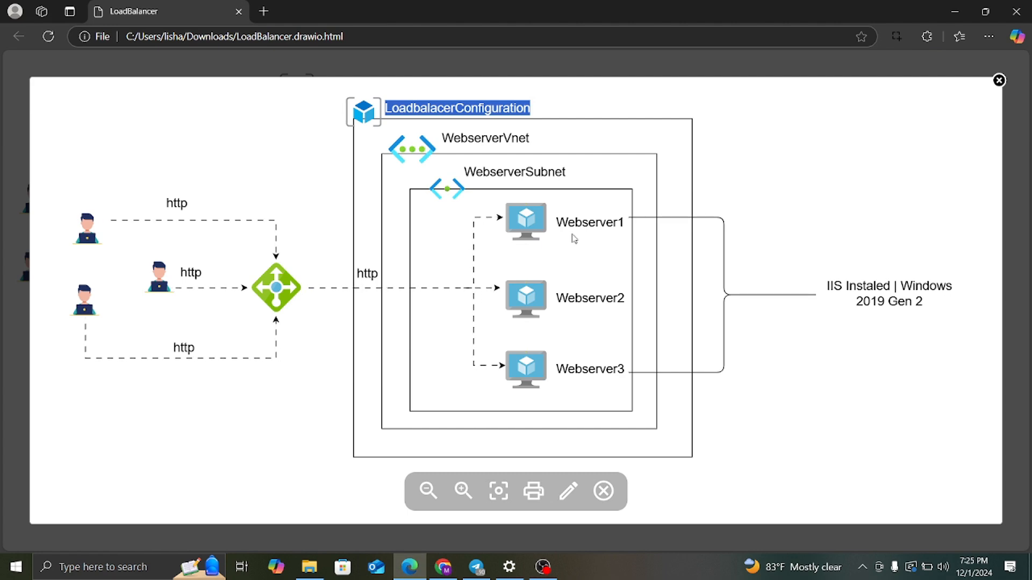
Copy the Webserver1 label from the draw.io diagram and return to the Azure VM form.
double_click(570, 222)
left_click(613, 180)
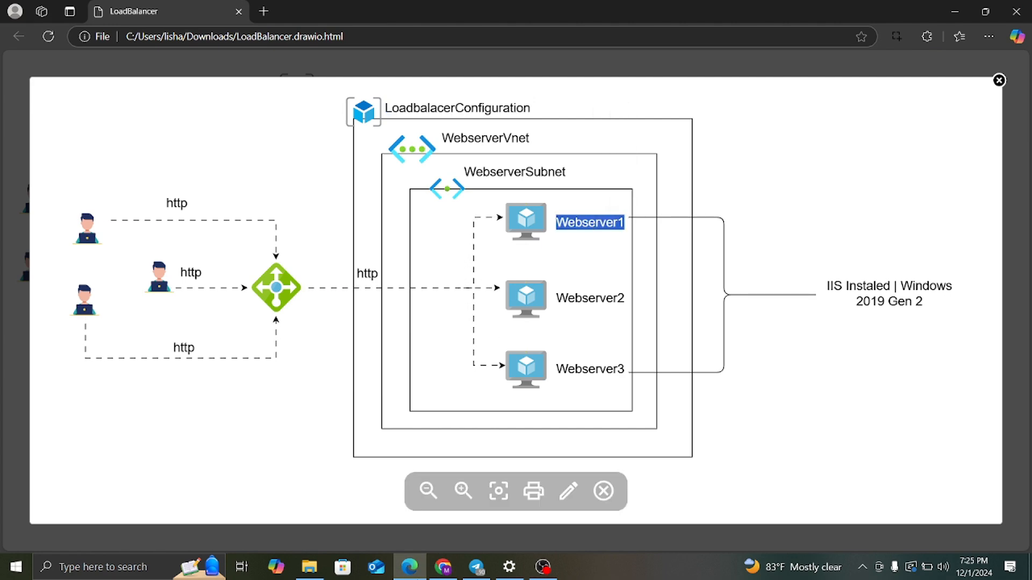
left_click(443, 567)
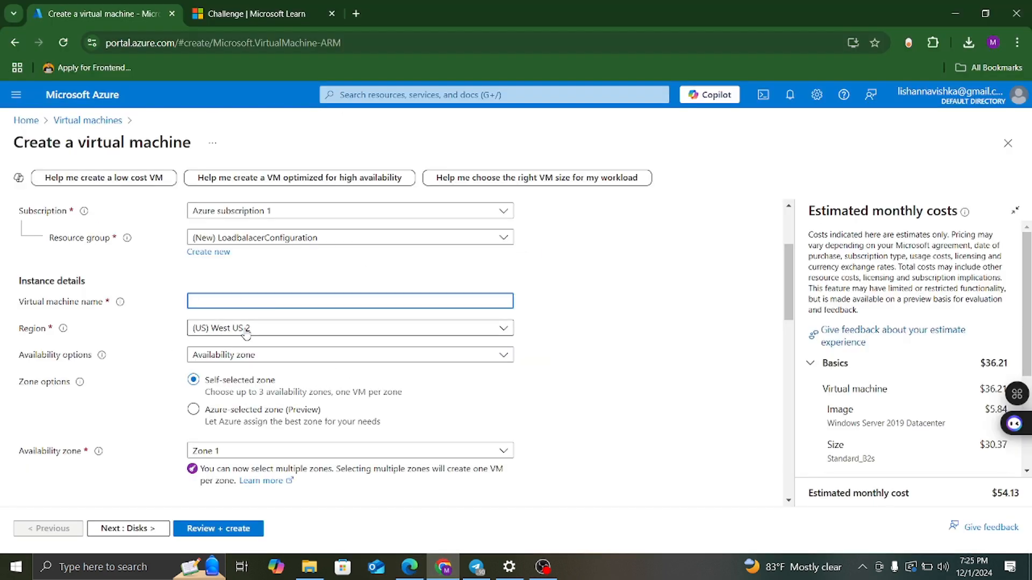
Paste Webserver1 into the Virtual machine name field.
key("ctrl+v")
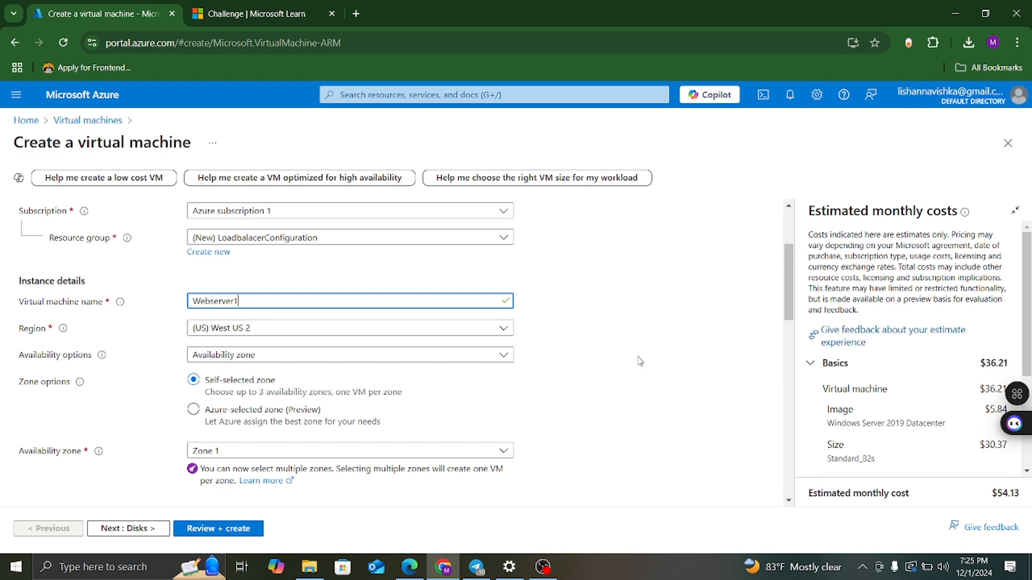
scroll(639, 359, "up", 3)
scroll(638, 359, "down", 3)
Set Availability options to No infrastructure redundancy required.
left_click(239, 356)
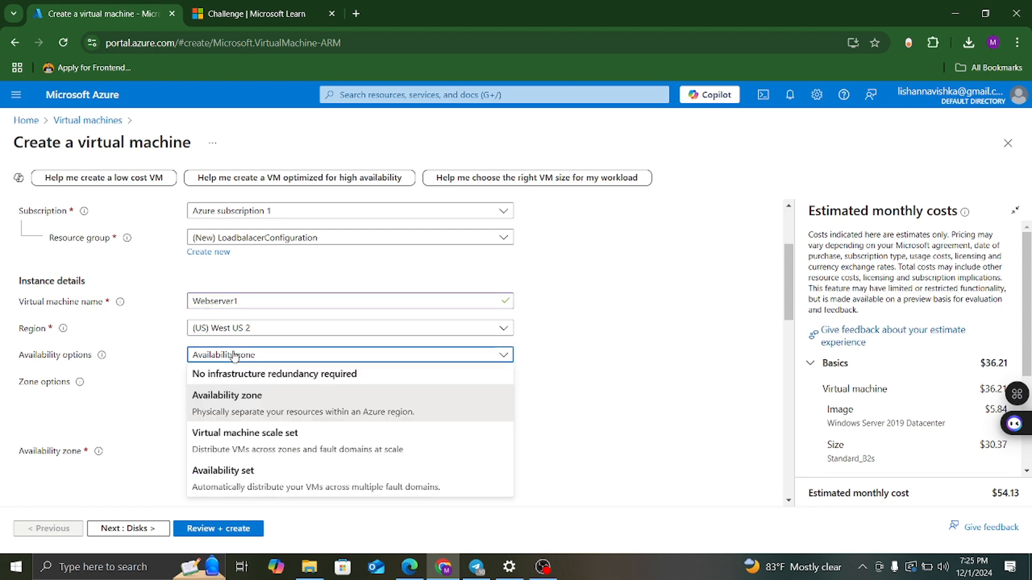
left_click(248, 380)
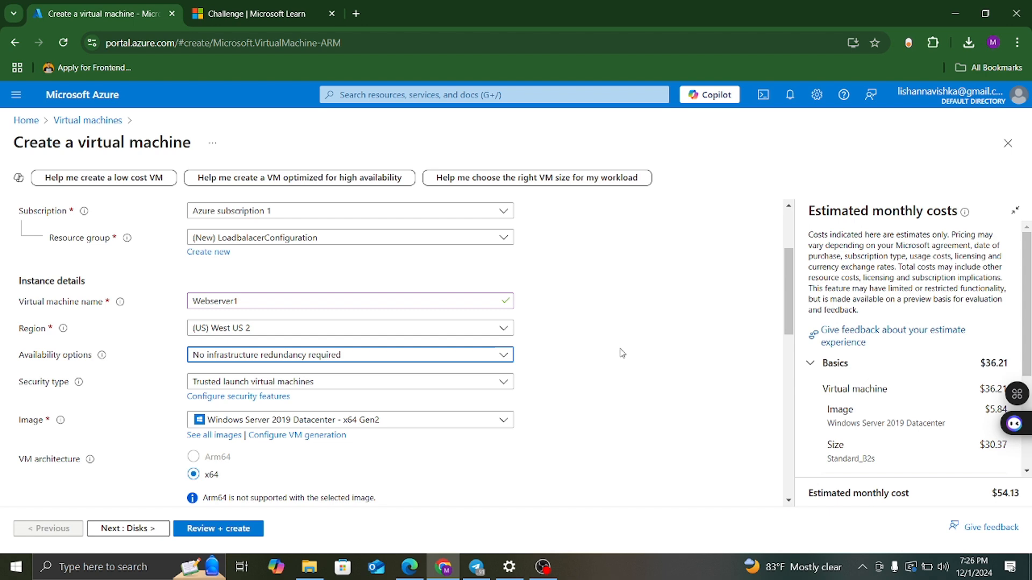
left_click(272, 356)
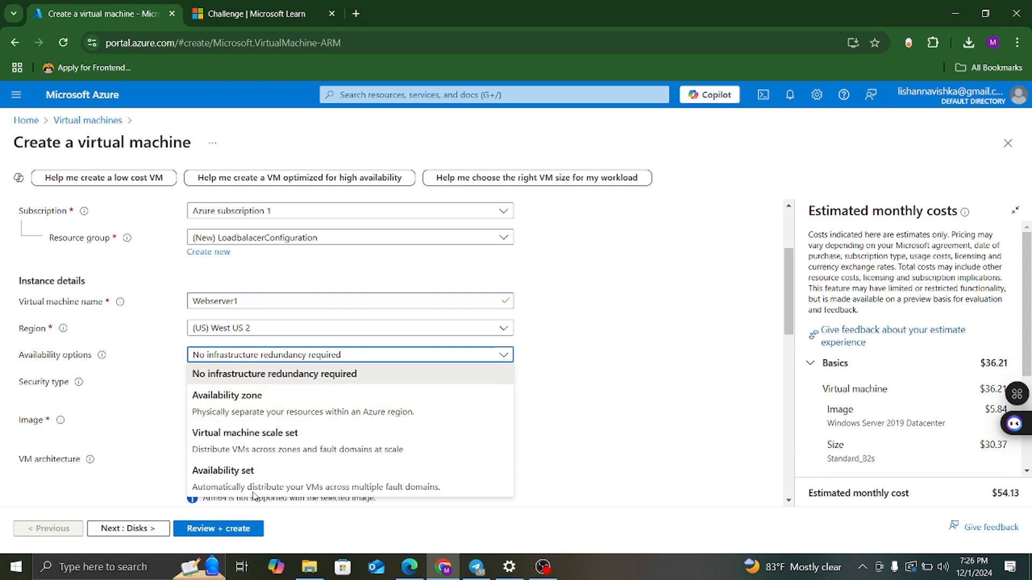
left_click(267, 376)
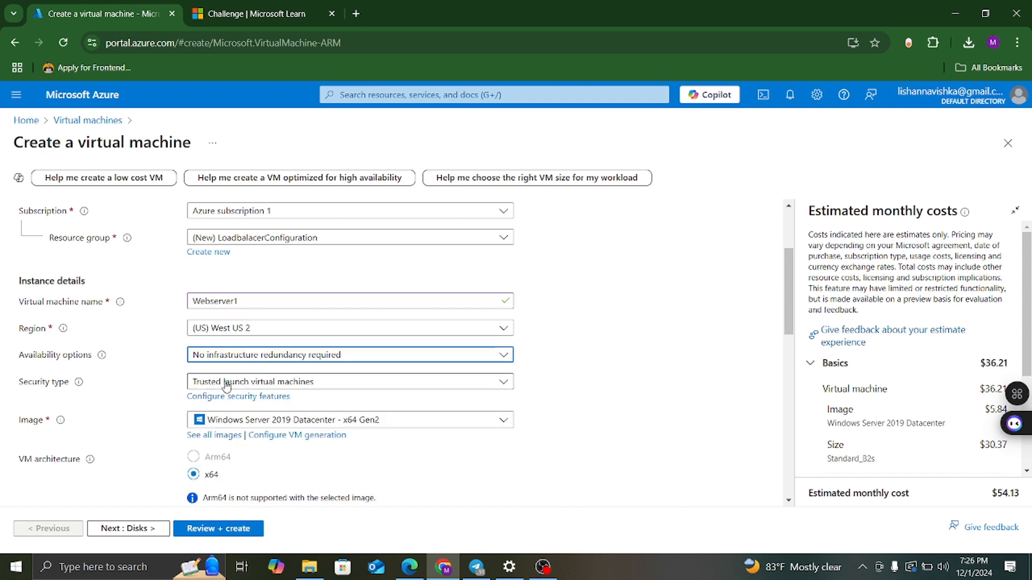
Set the security type to Standard and scroll down the Basics form.
left_click(268, 381)
left_click(295, 411)
scroll(621, 397, "down", 1)
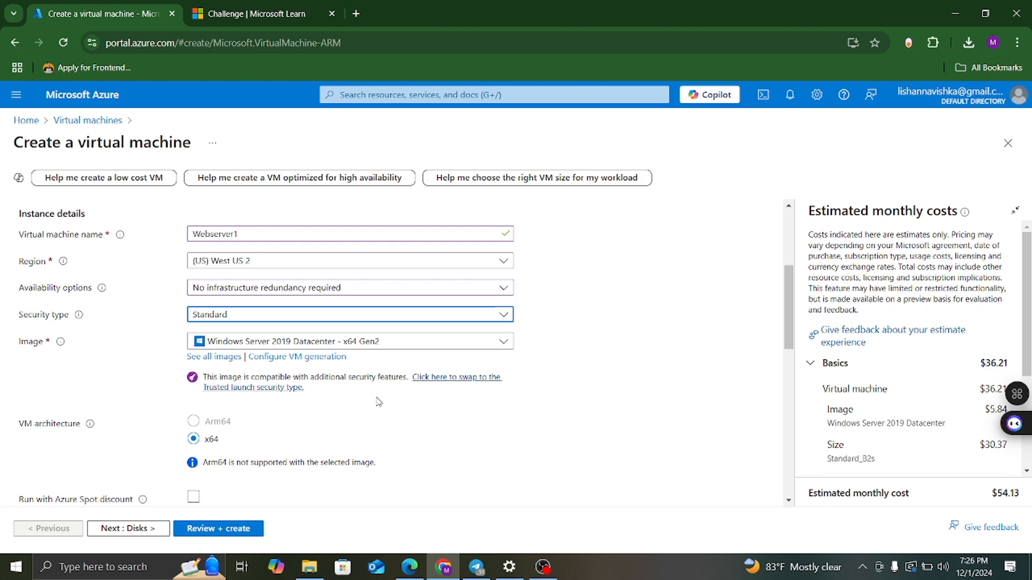
scroll(410, 427, "down", 1)
scroll(409, 427, "down", 1)
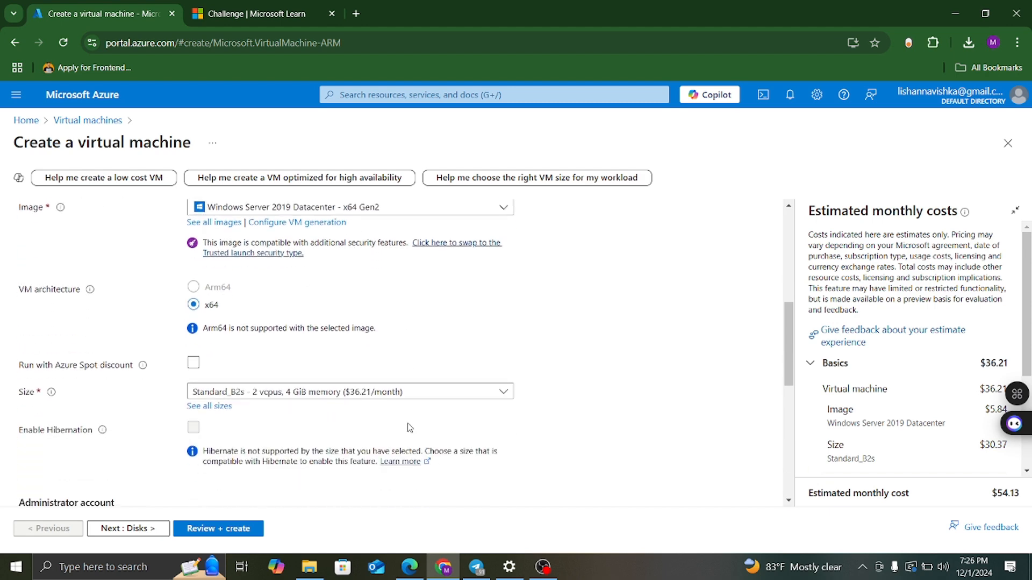
scroll(356, 410, "down", 2)
Enter the administrator username, a password, and the matching confirmation password.
scroll(356, 411, "down", 2)
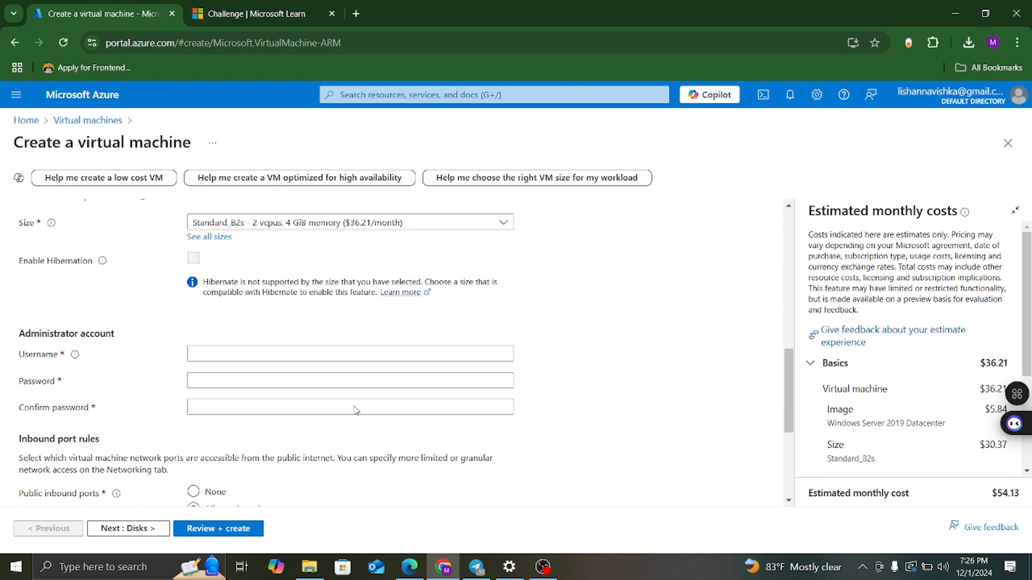
left_click(235, 327)
type("WEBSE")
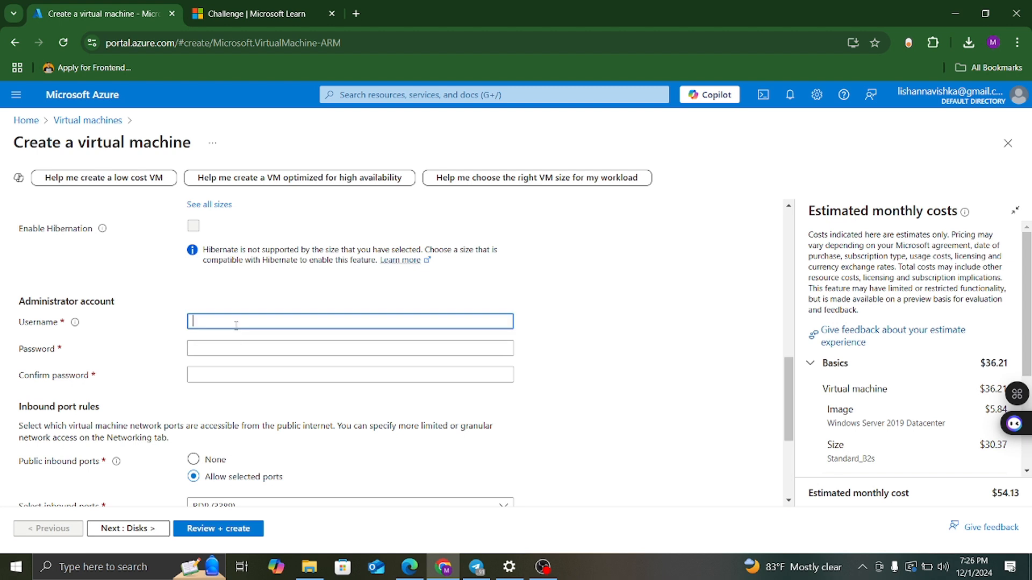
type("RVER1")
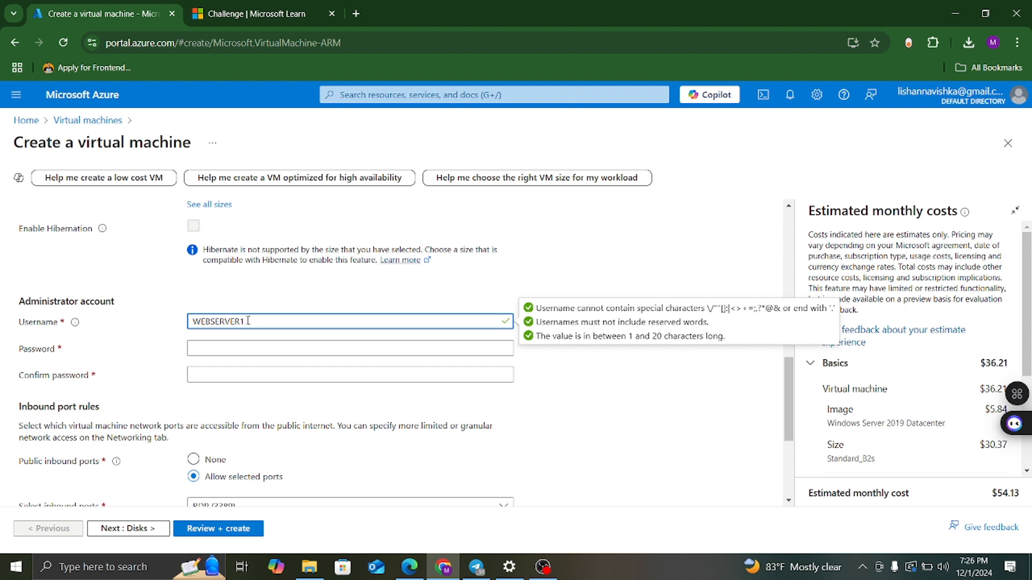
left_click(235, 349)
type("••••••")
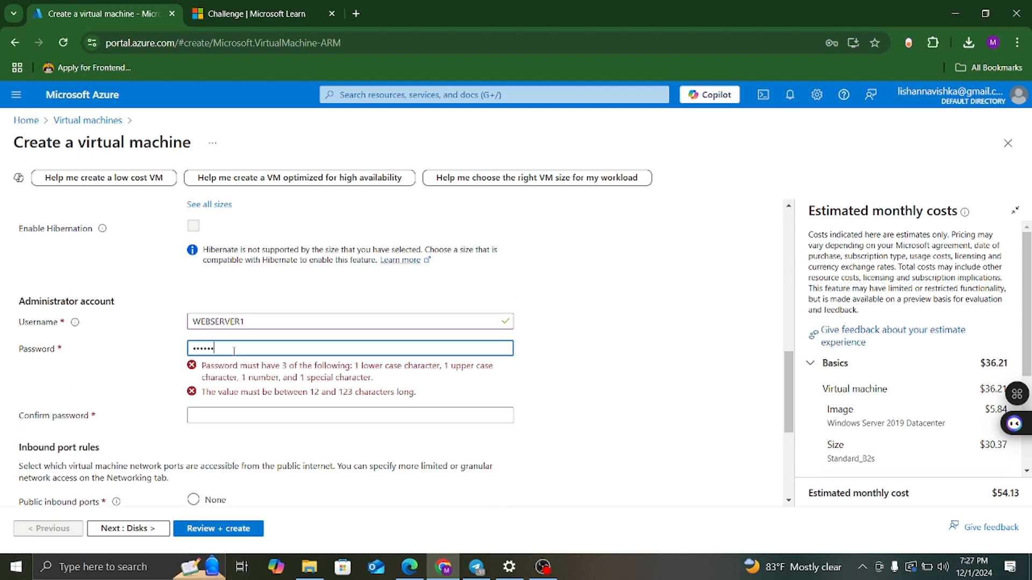
key("BackSpace")
key("BackSpace")
key("BackSpace")
key("BackSpace")
key("BackSpace")
type("•••••••••••")
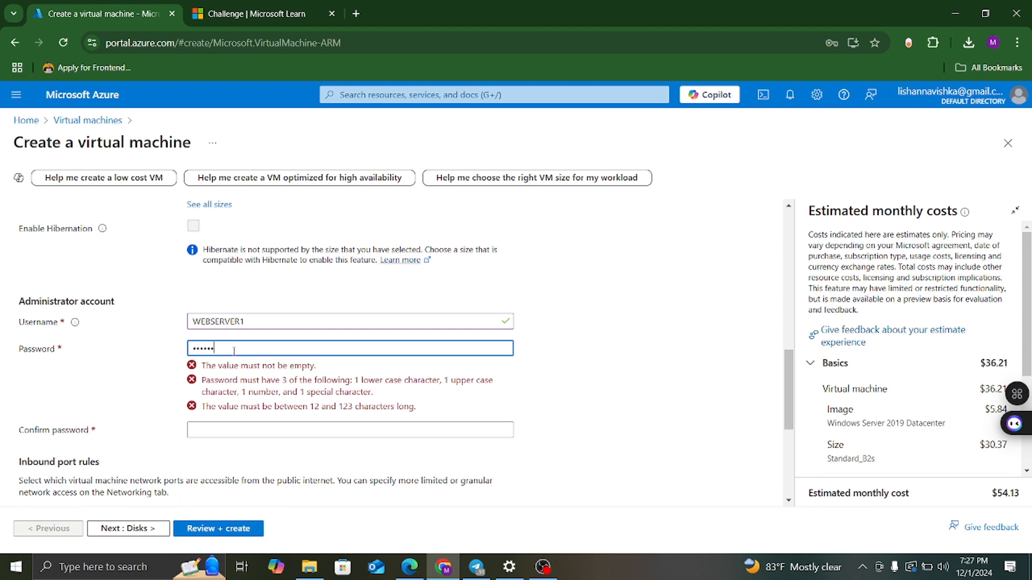
type("••••")
left_click(228, 379)
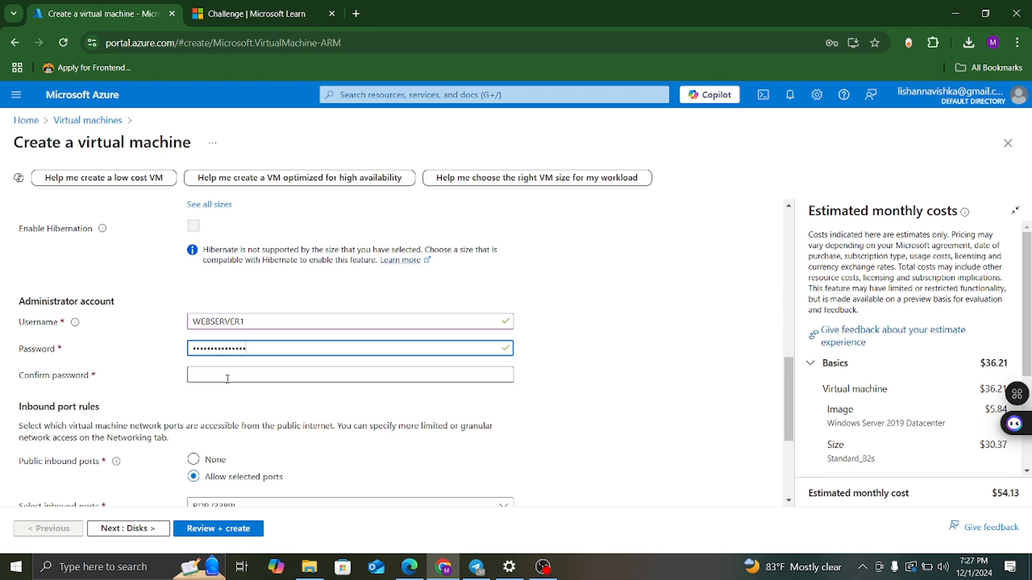
type("••••••••••")
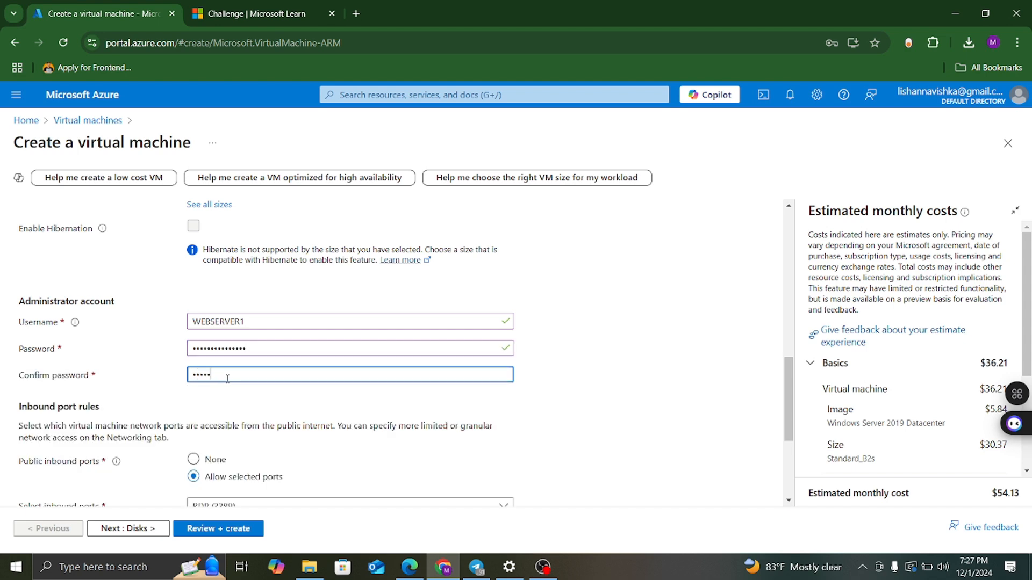
type("••••••")
Set Public inbound ports to None.
scroll(323, 392, "down", 2)
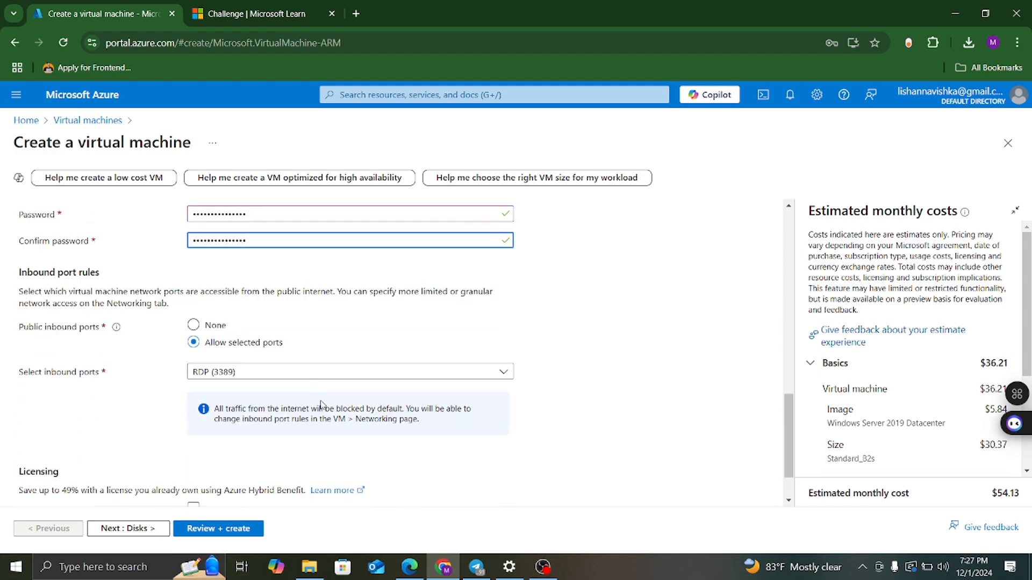
left_click(194, 325)
scroll(283, 324, "down", 1)
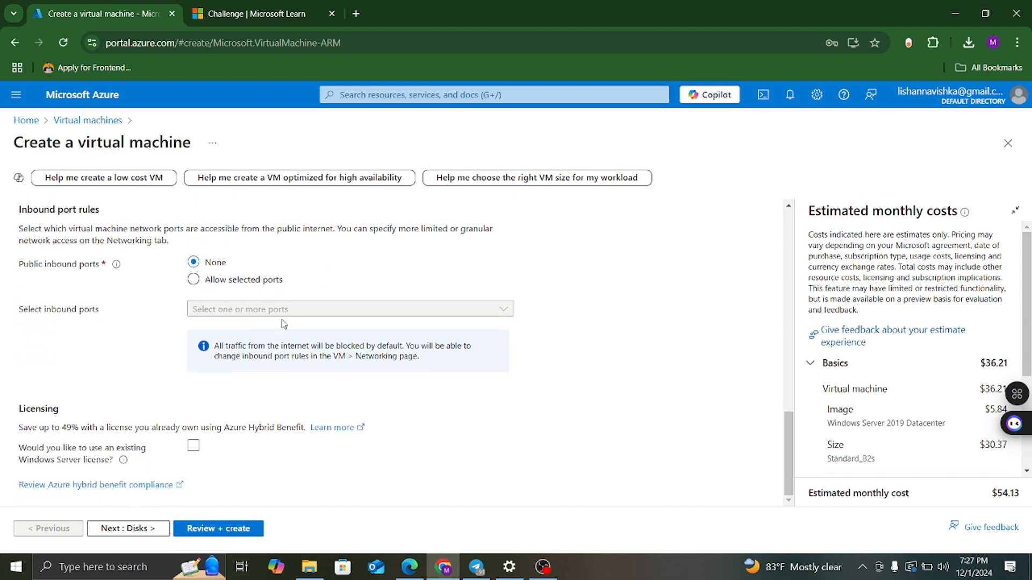
scroll(302, 357, "up", 2)
Review the OS disk settings, then view the proposed Webserver1-vnet, default subnet and Webserver1-ip.
scroll(304, 391, "up", 8)
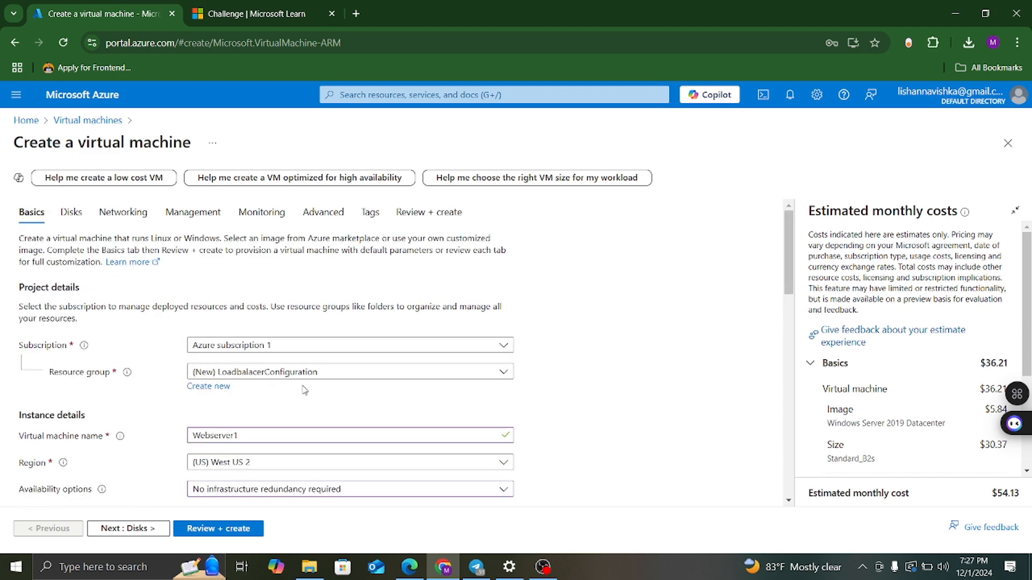
left_click(74, 215)
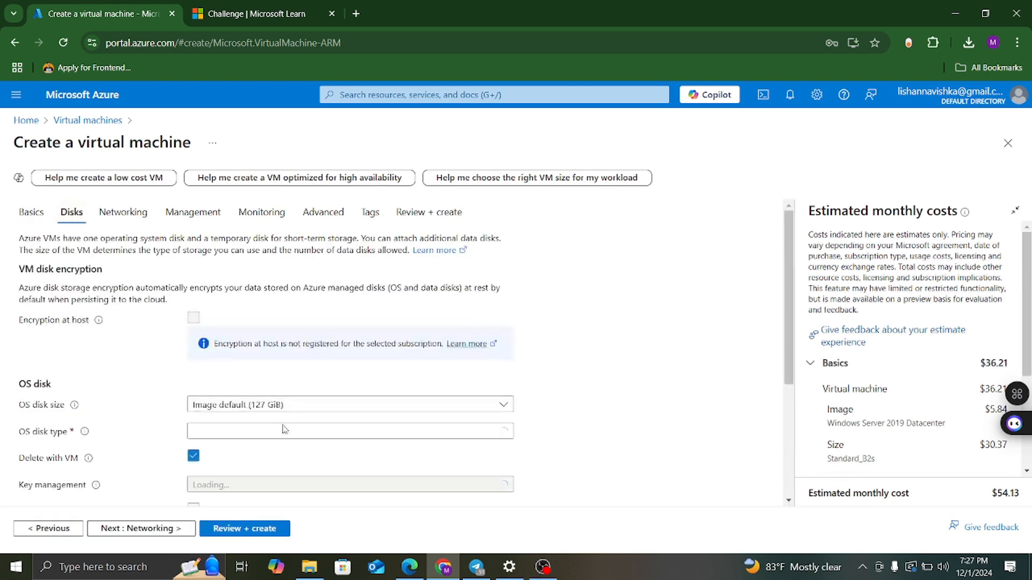
scroll(330, 408, "down", 3)
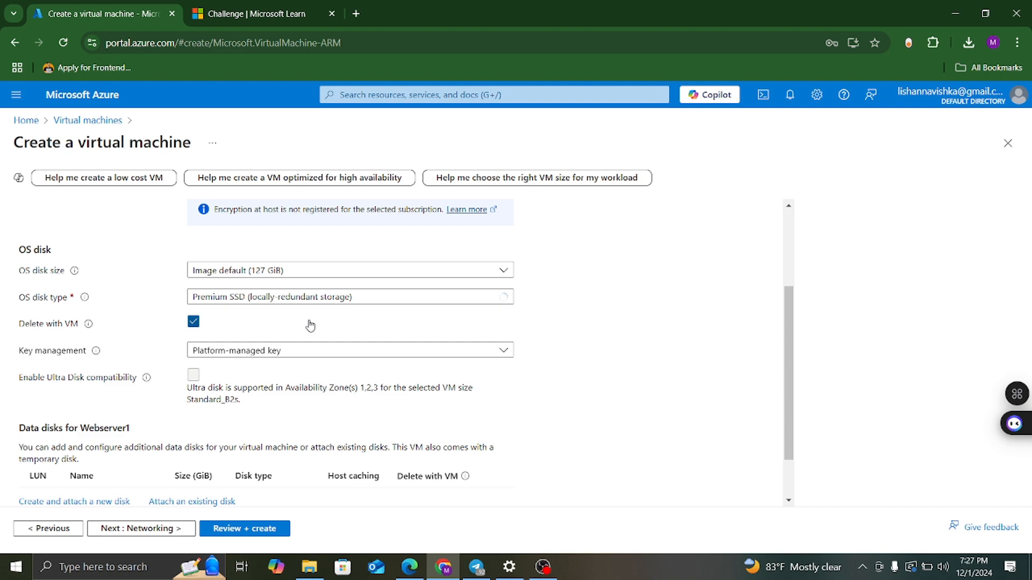
scroll(309, 323, "down", 1)
scroll(309, 323, "up", 3)
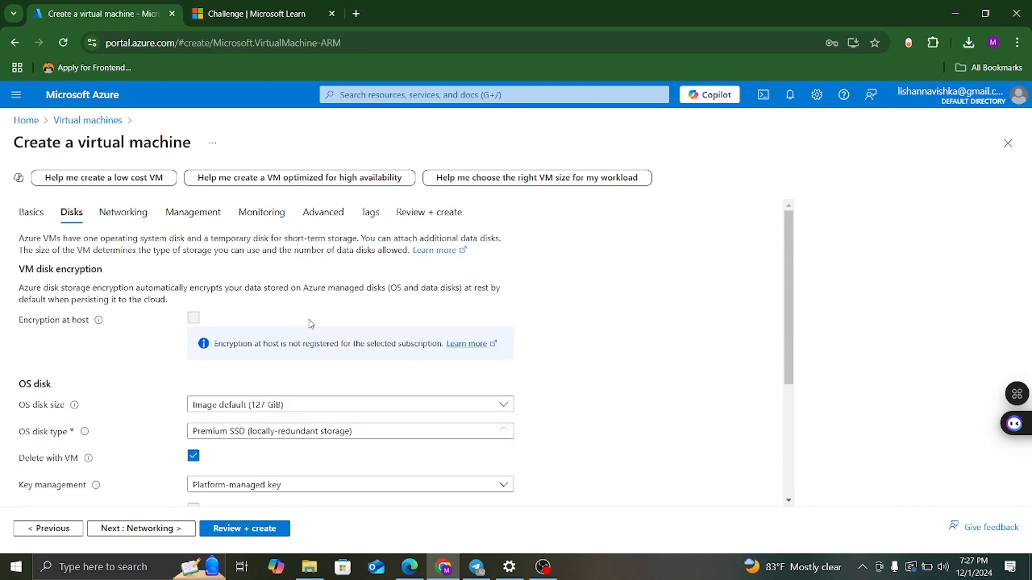
left_click(144, 213)
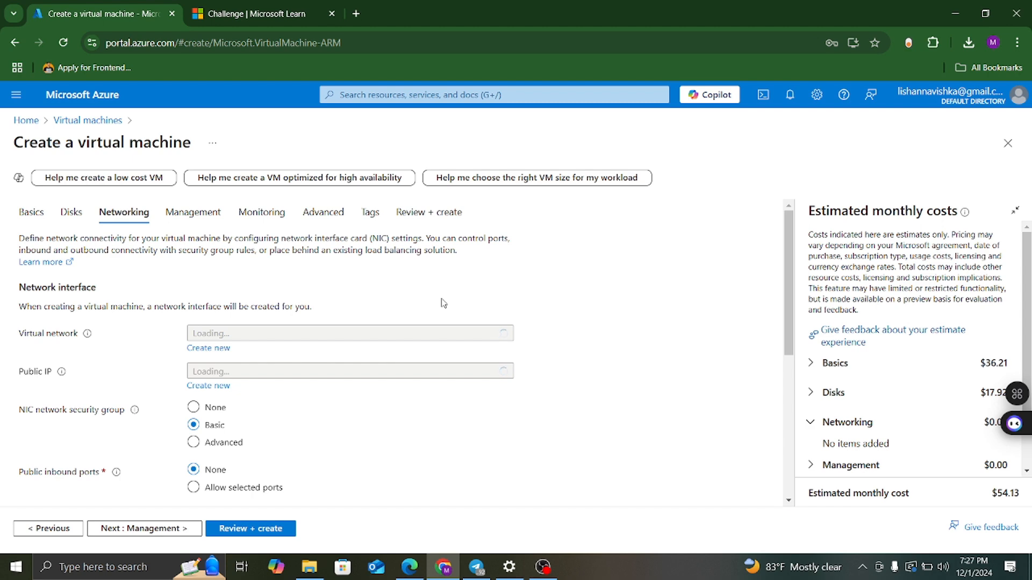
scroll(449, 379, "down", 4)
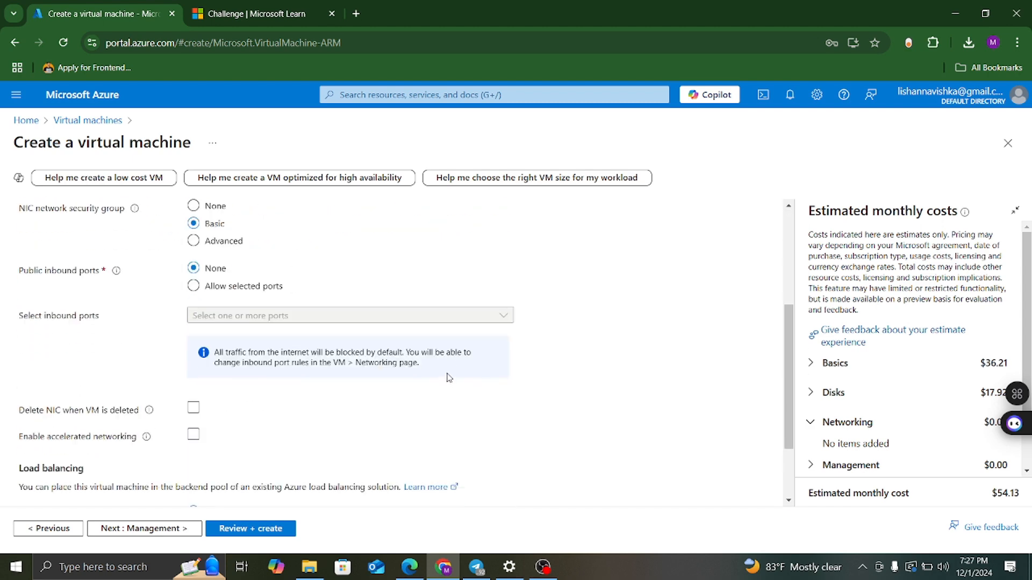
scroll(449, 376, "up", 4)
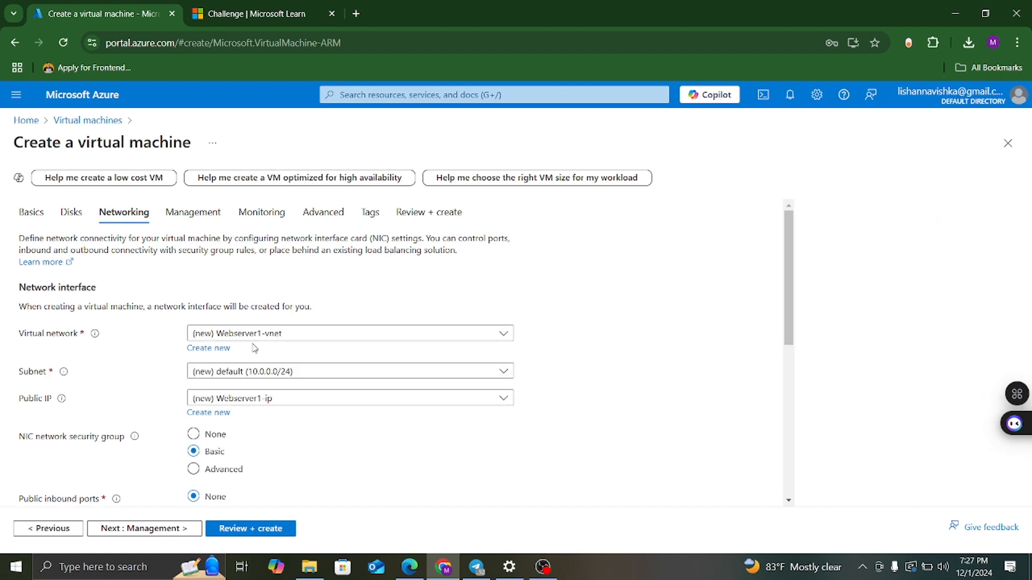
Create a new virtual network named WebserverVnet, copied from the diagram.
left_click(214, 349)
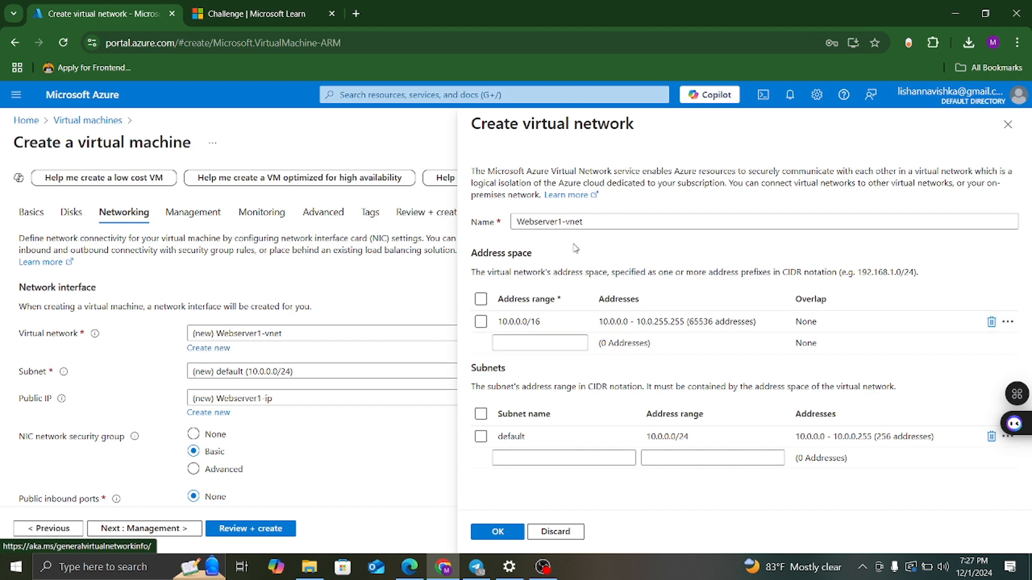
left_click_drag(594, 219, 503, 217)
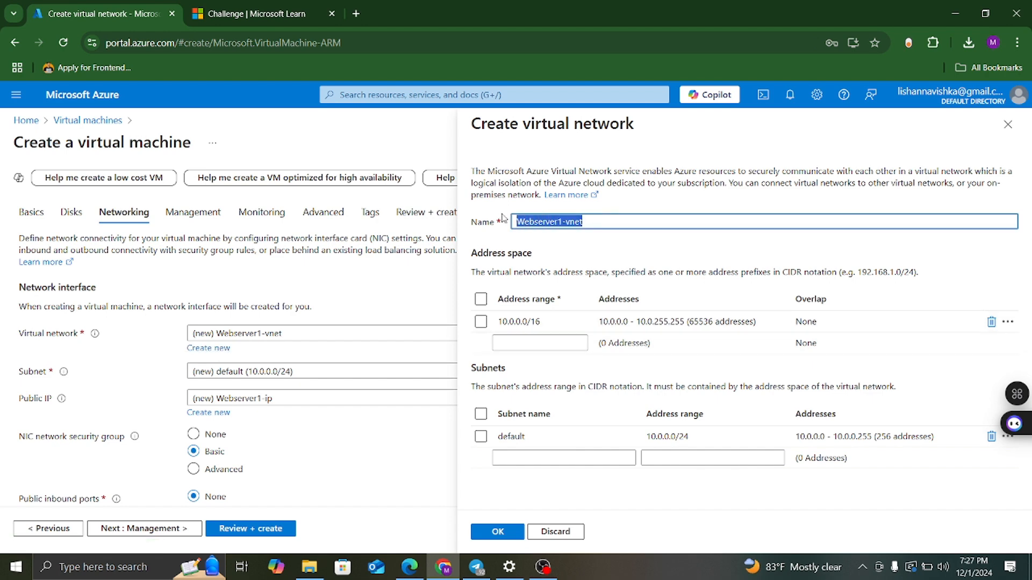
left_click(409, 567)
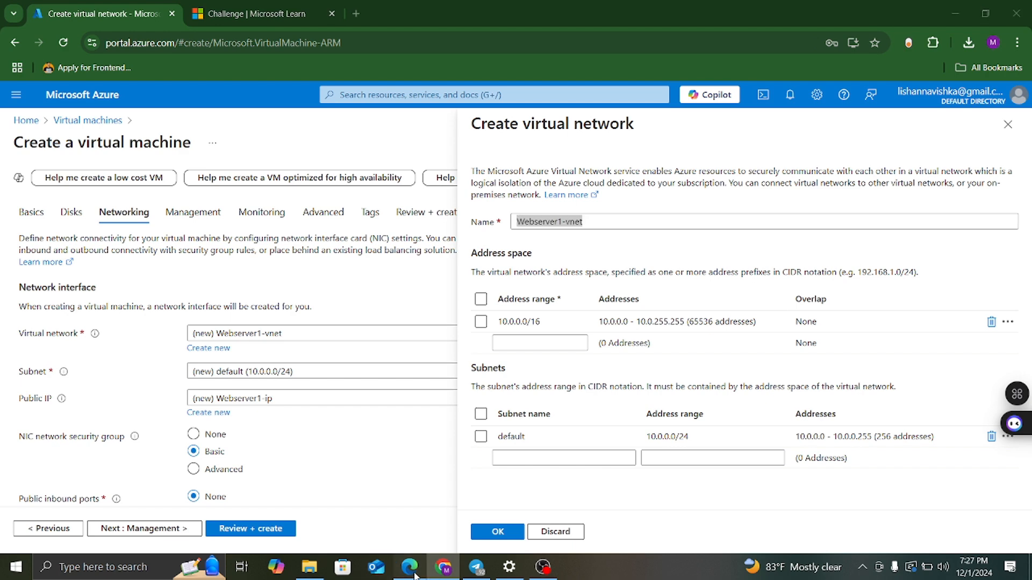
double_click(484, 138)
key("ctrl+c")
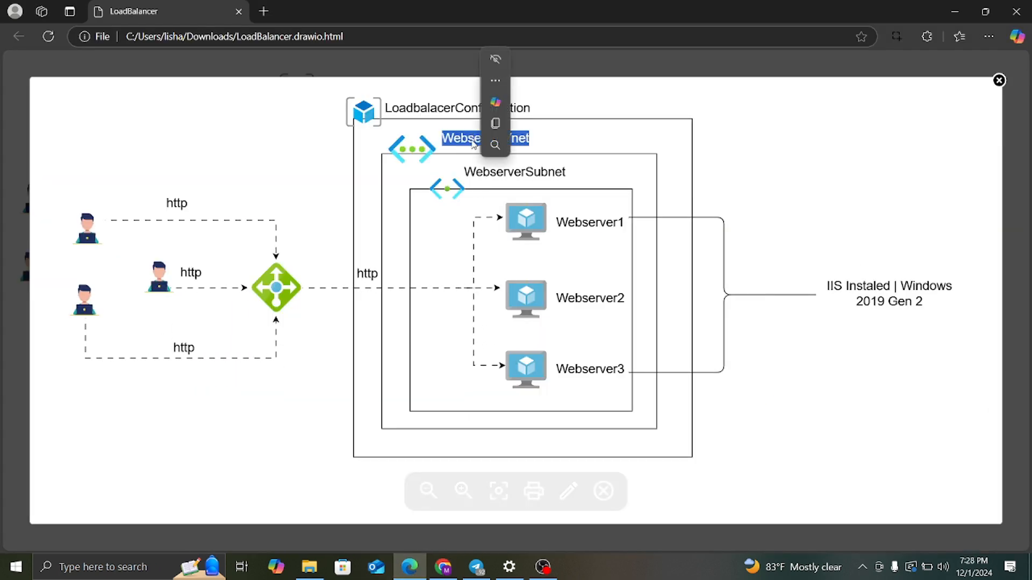
left_click(443, 567)
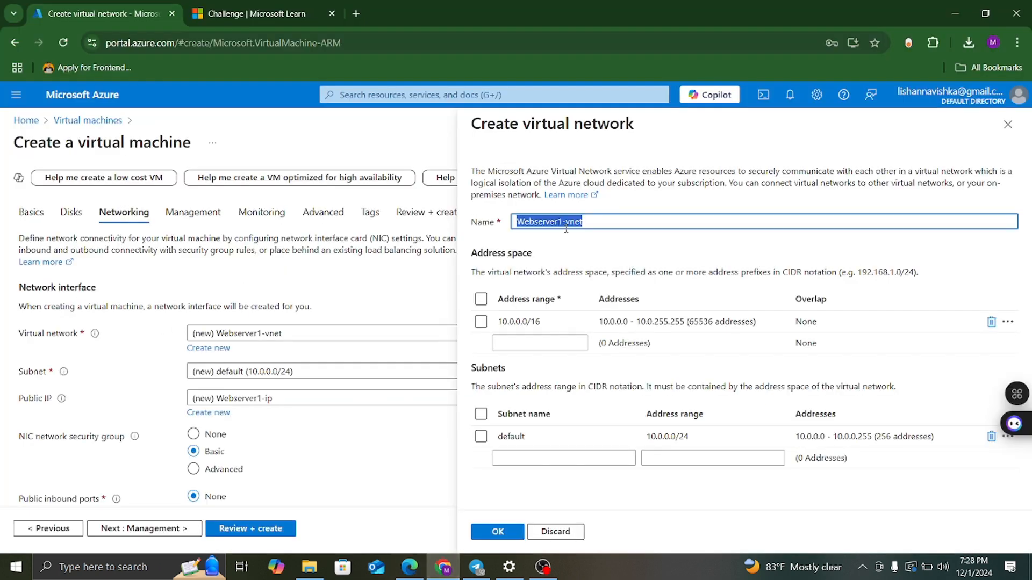
left_click_drag(600, 219, 505, 225)
key("ctrl+v")
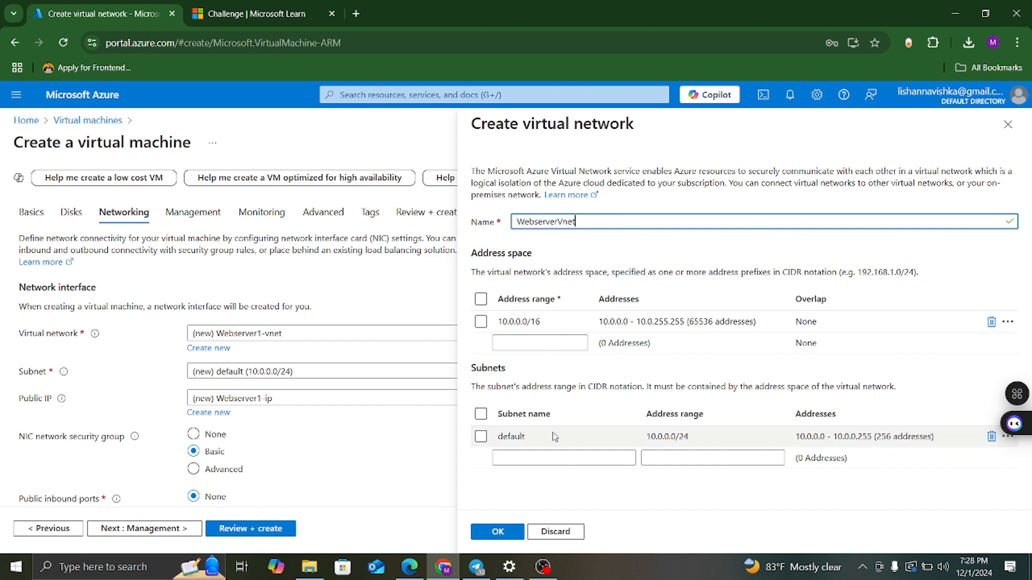
Rename the default subnet to WebserverSubnet (10.0.0.0/24) and confirm the network.
left_click(541, 438)
left_click(540, 438)
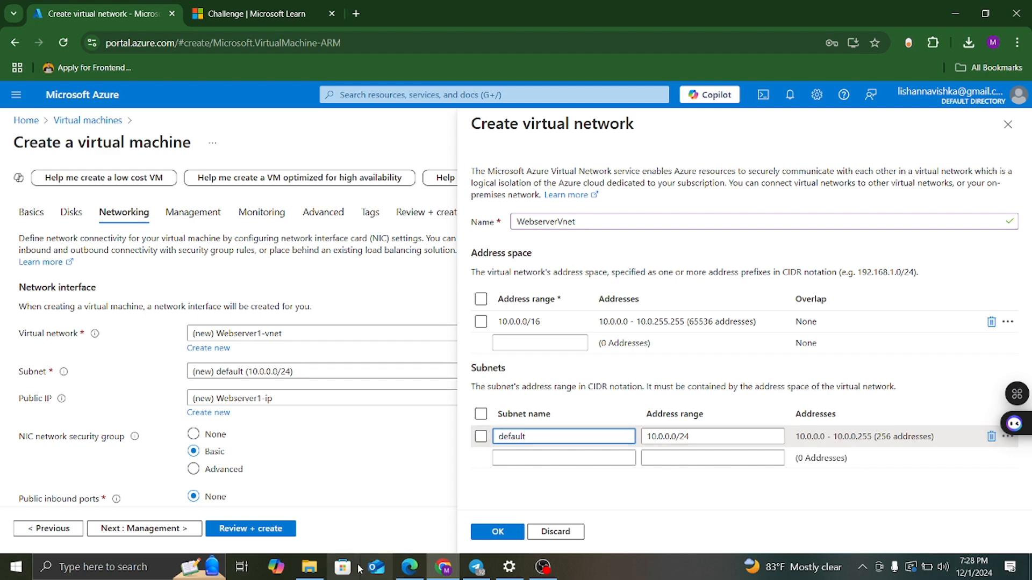
left_click(409, 567)
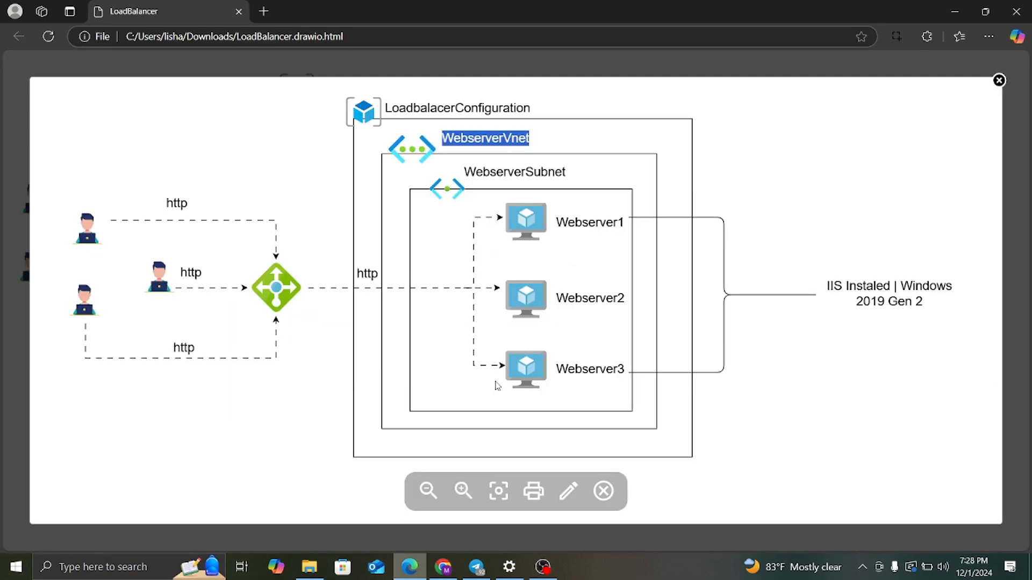
double_click(529, 173)
left_click(559, 186)
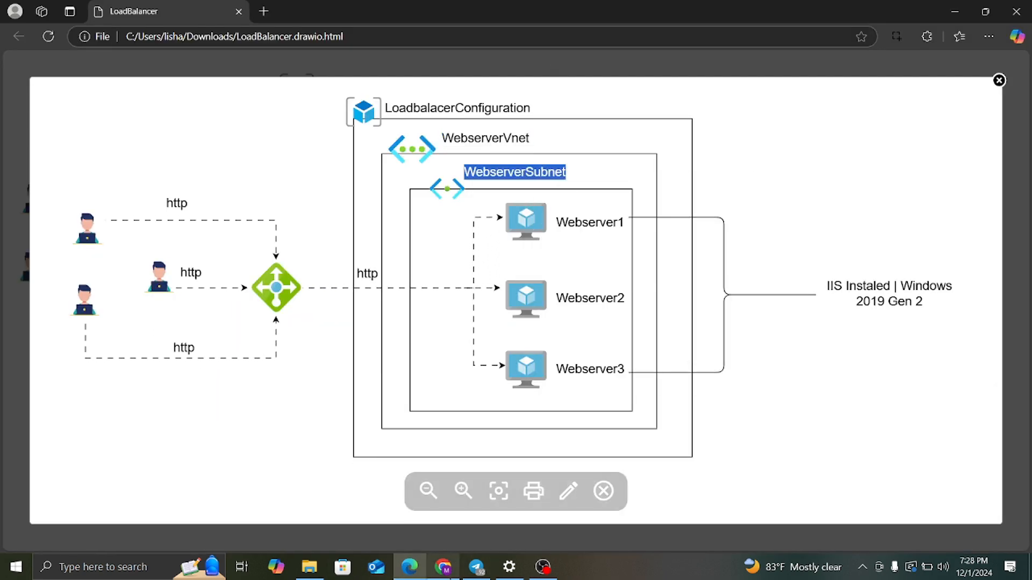
left_click(443, 567)
key("ctrl+a")
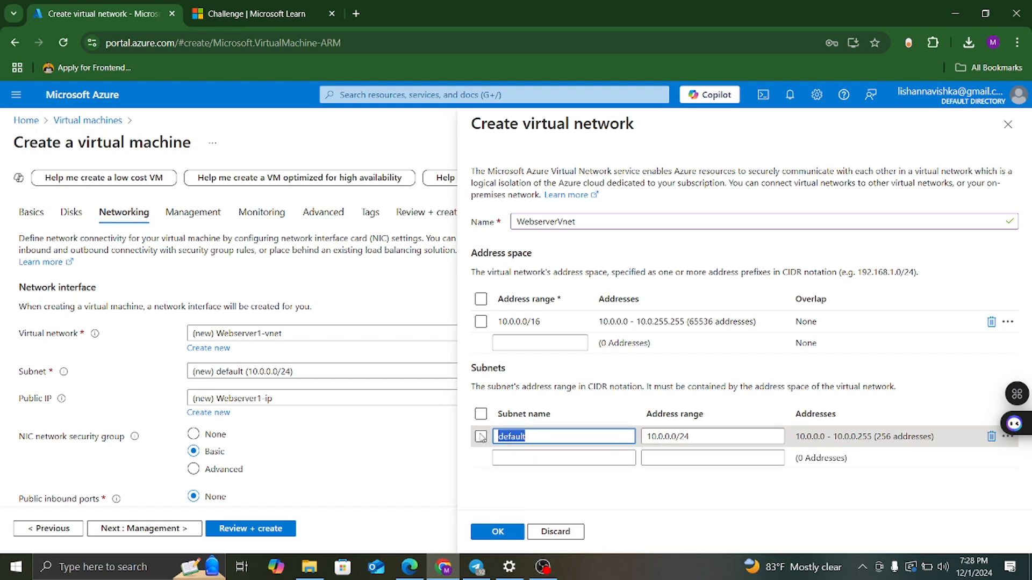
key("ctrl+v")
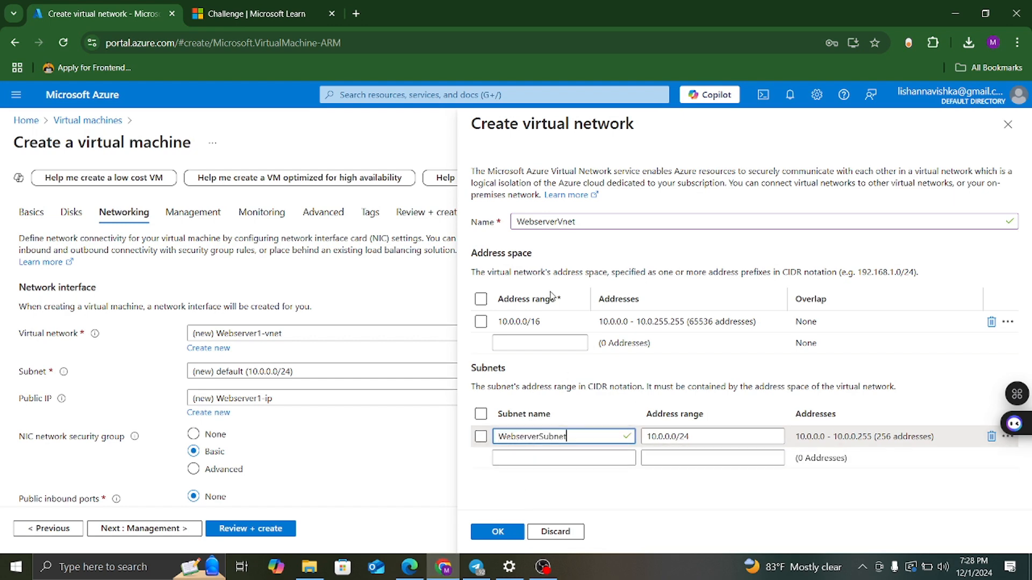
left_click(495, 532)
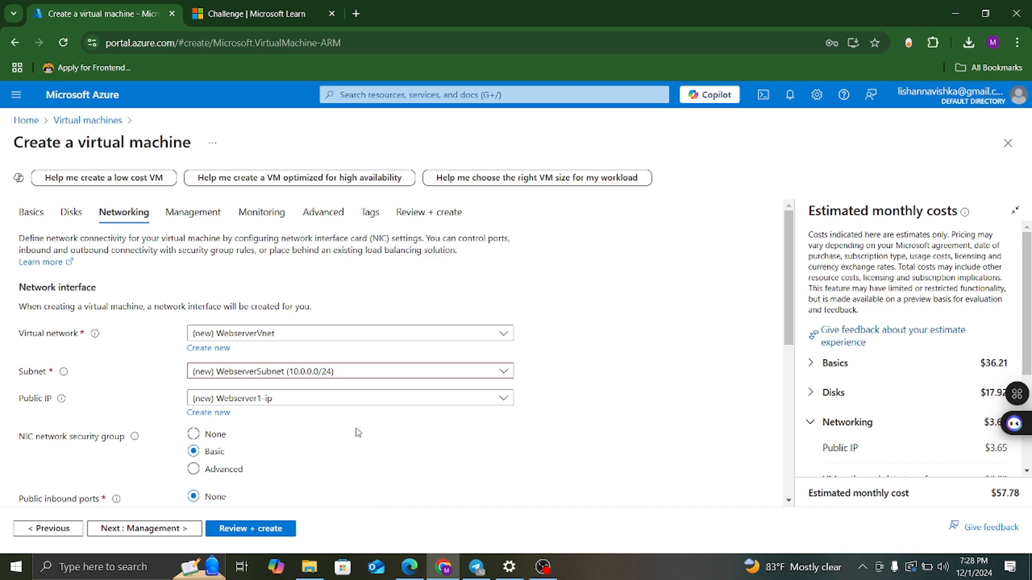
Scroll through the Networking settings, then disable boot diagnostics on the Monitoring tab.
scroll(348, 413, "down", 1)
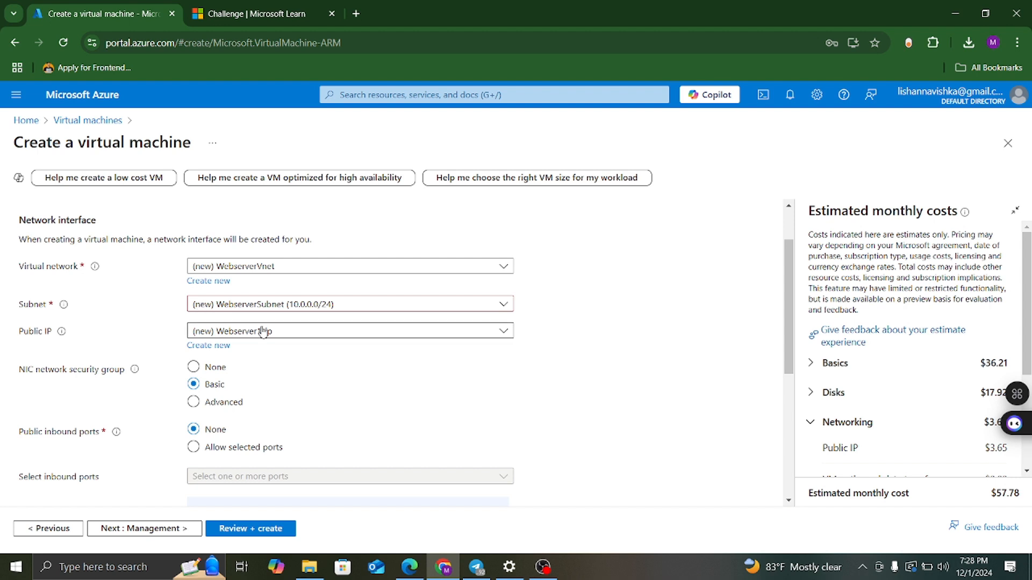
scroll(370, 385, "down", 1)
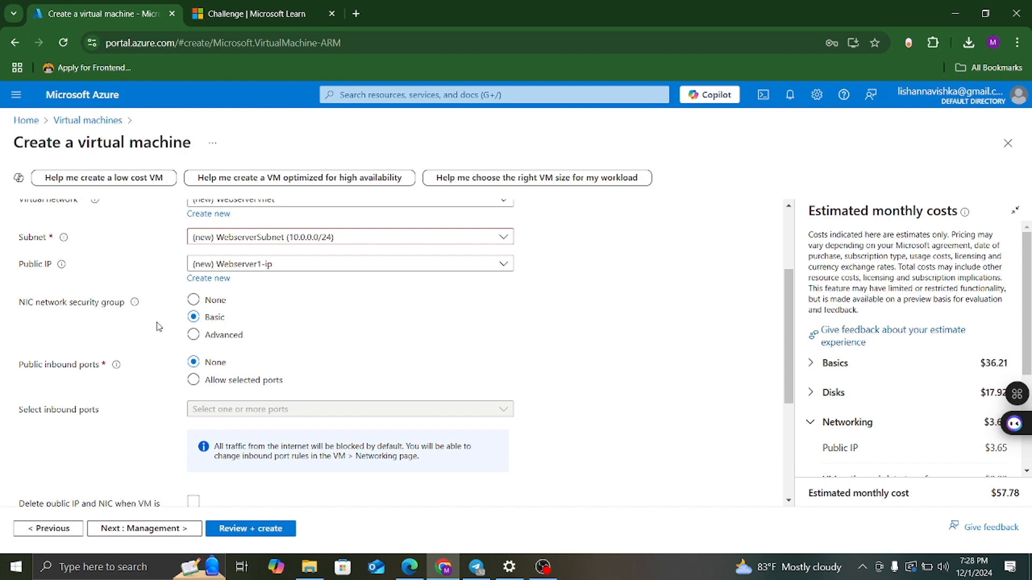
scroll(325, 363, "down", 2)
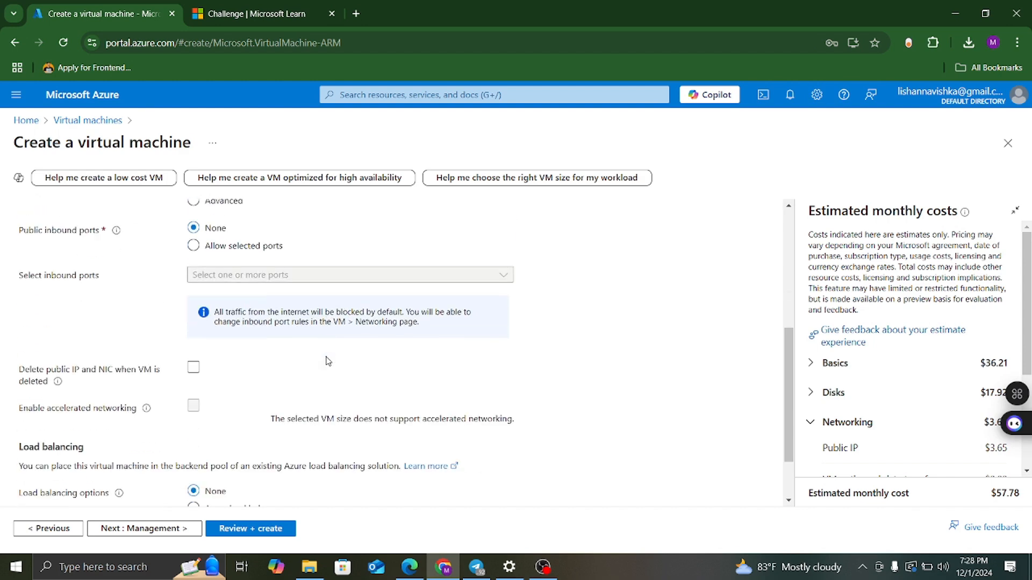
scroll(325, 359, "up", 1)
scroll(313, 356, "down", 2)
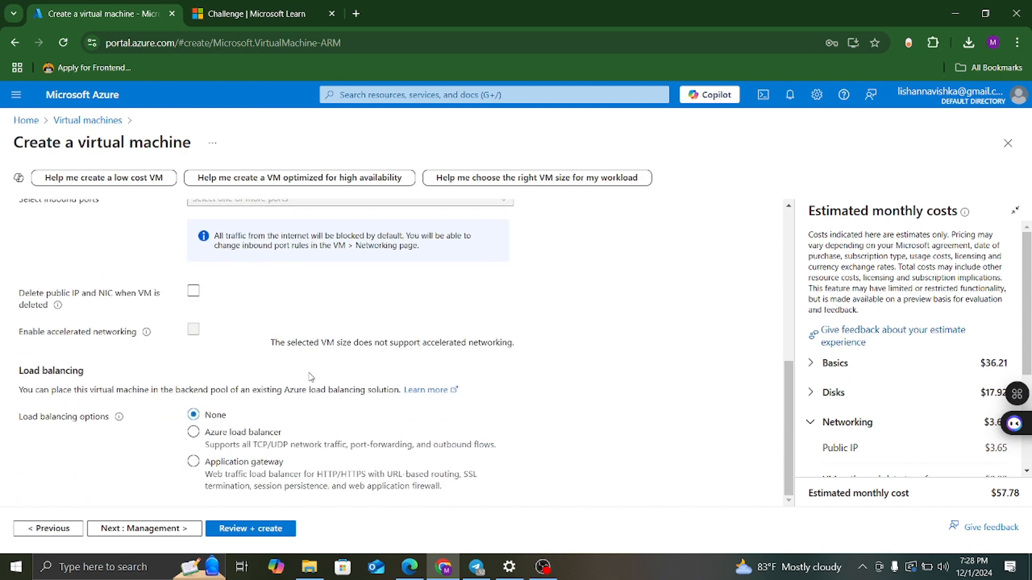
scroll(311, 376, "up", 5)
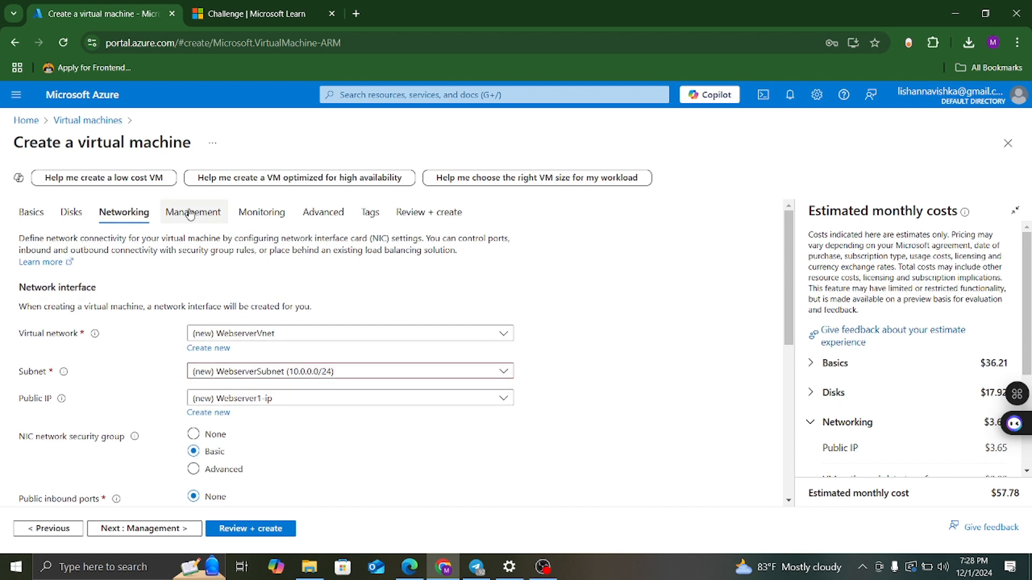
left_click(261, 213)
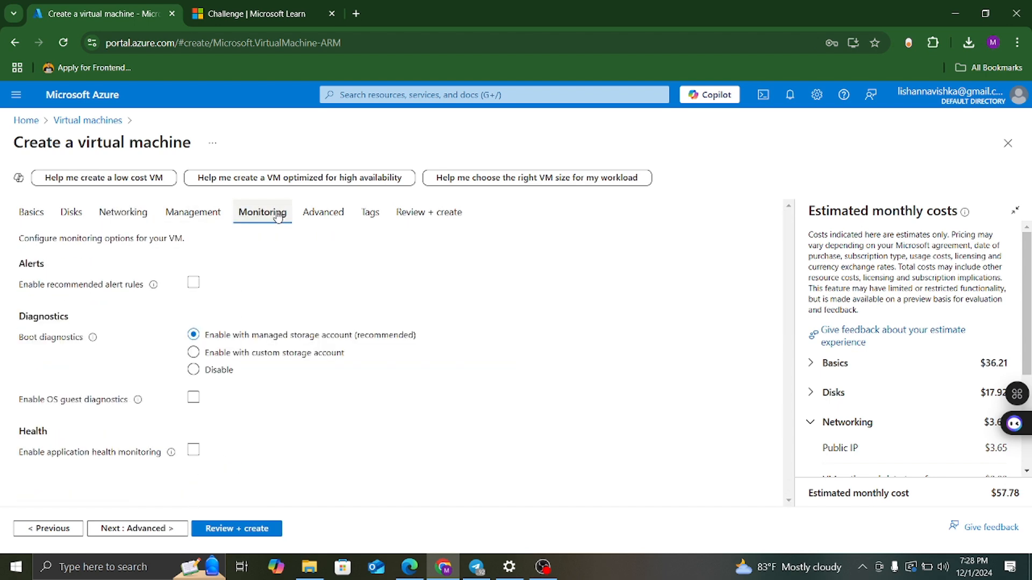
left_click(194, 370)
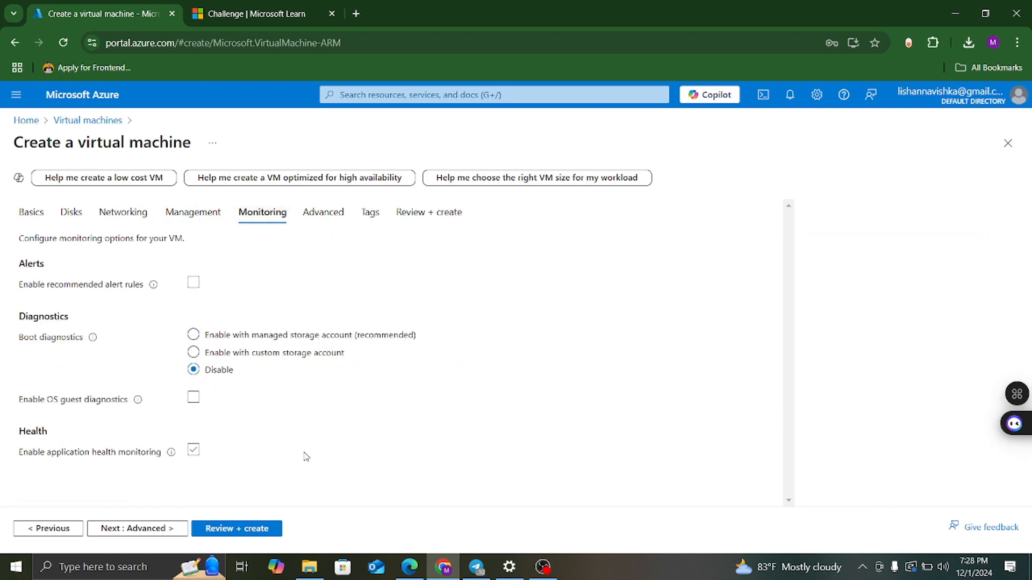
Run Review + create and check the username and OS disk type in the summary.
left_click(245, 530)
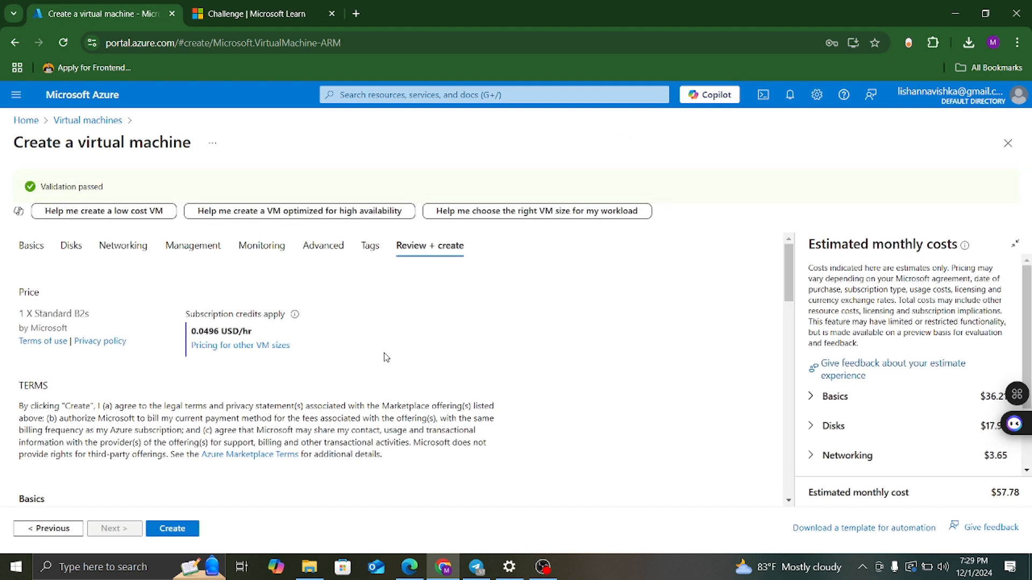
scroll(384, 357, "down", 7)
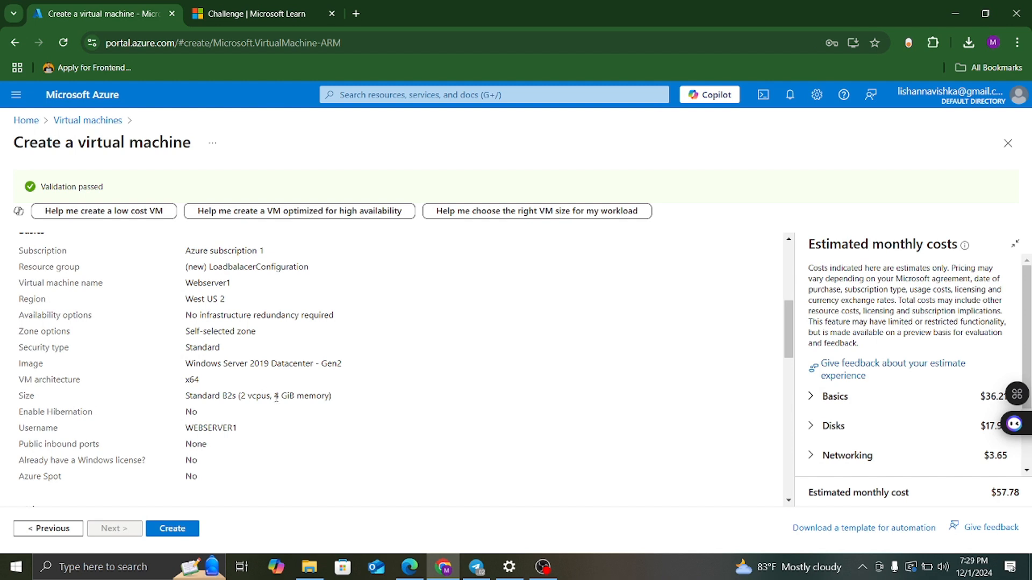
scroll(276, 396, "down", 1)
left_click_drag(257, 363, 183, 362)
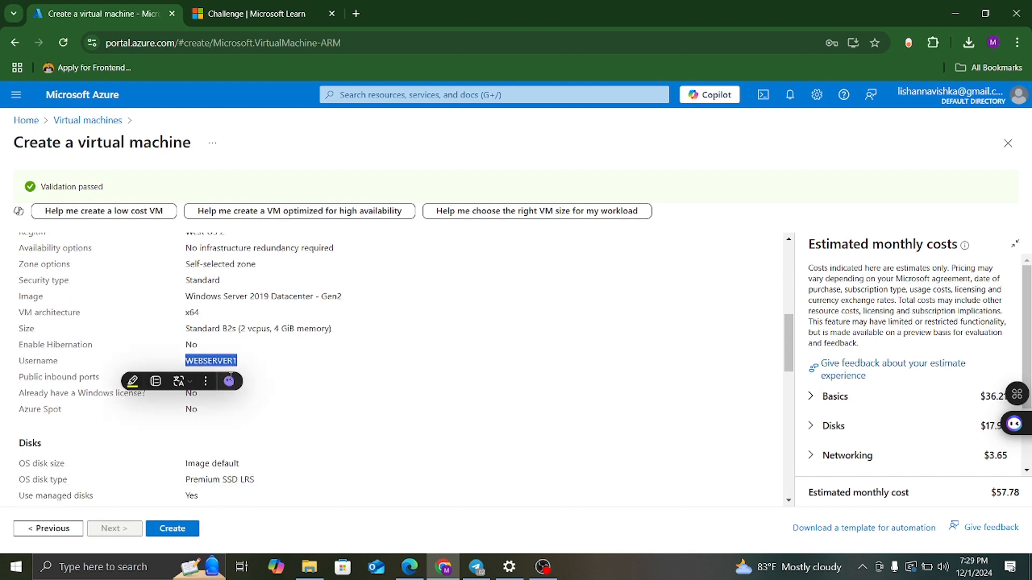
left_click(380, 417)
scroll(380, 417, "down", 2)
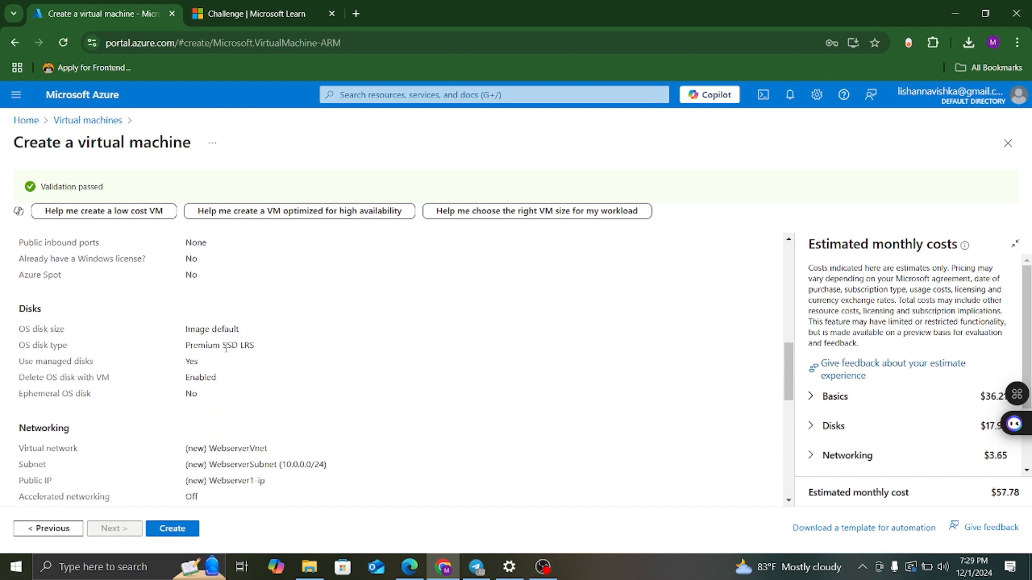
left_click_drag(185, 345, 249, 346)
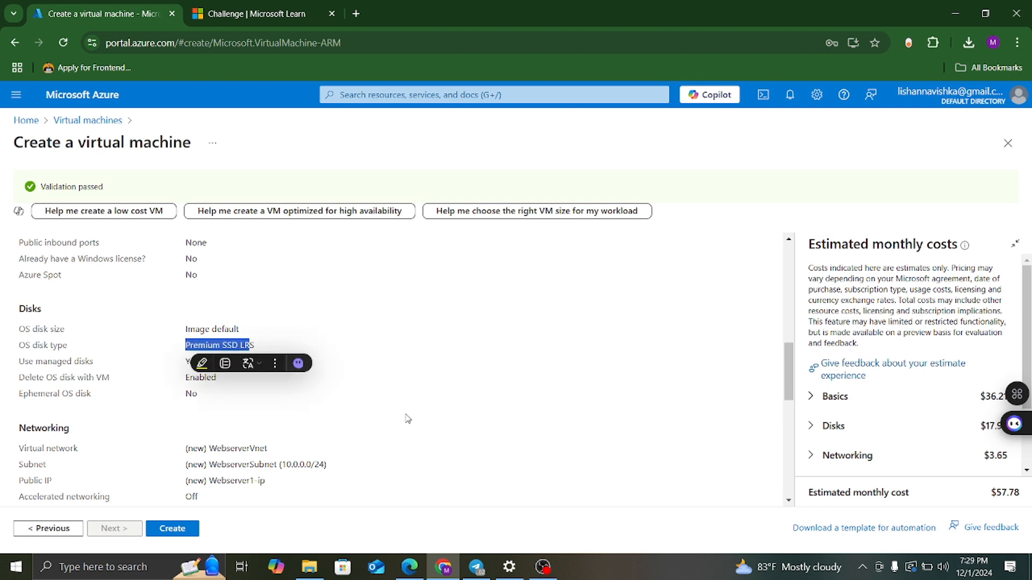
left_click(407, 418)
Check the virtual network name in the summary and create the Webserver1 VM.
scroll(406, 417, "down", 1)
left_click_drag(279, 383, 222, 381)
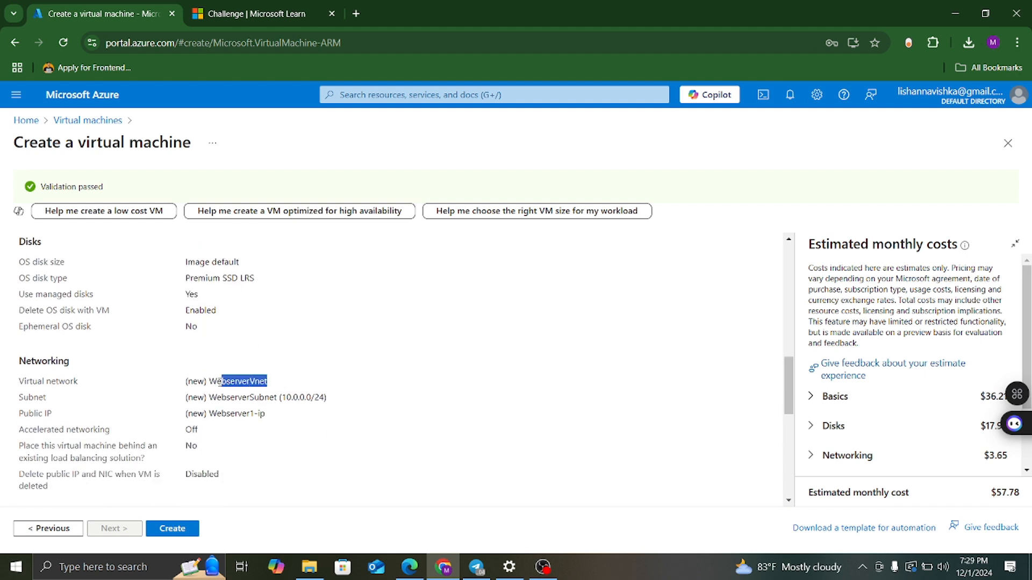
left_click(473, 465)
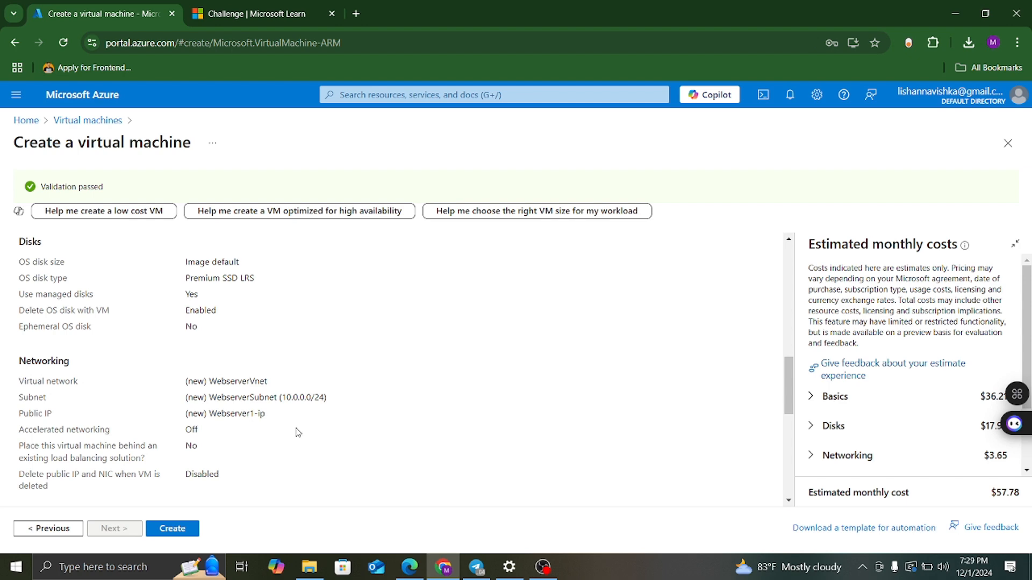
scroll(327, 460, "down", 2)
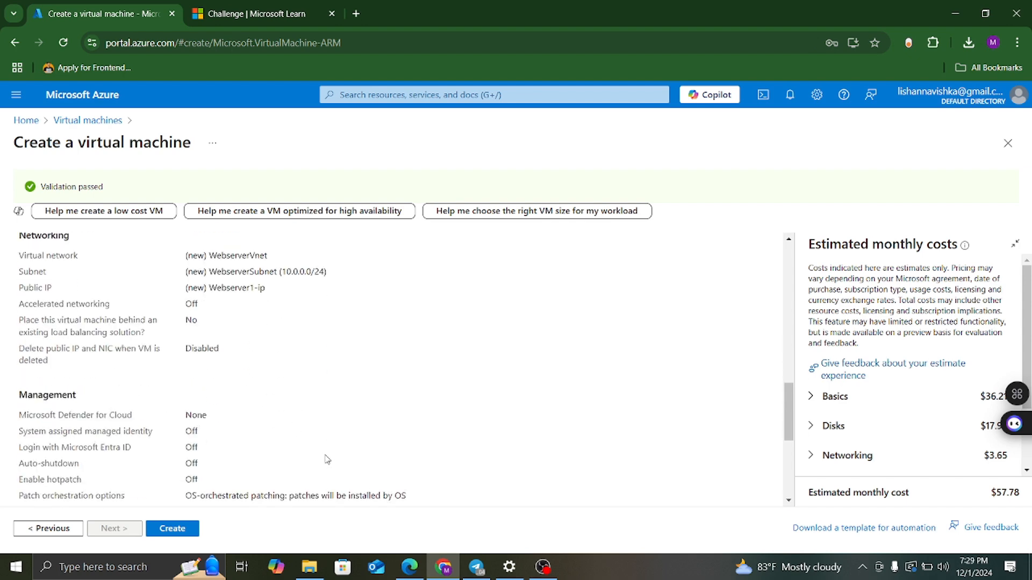
scroll(327, 458, "down", 4)
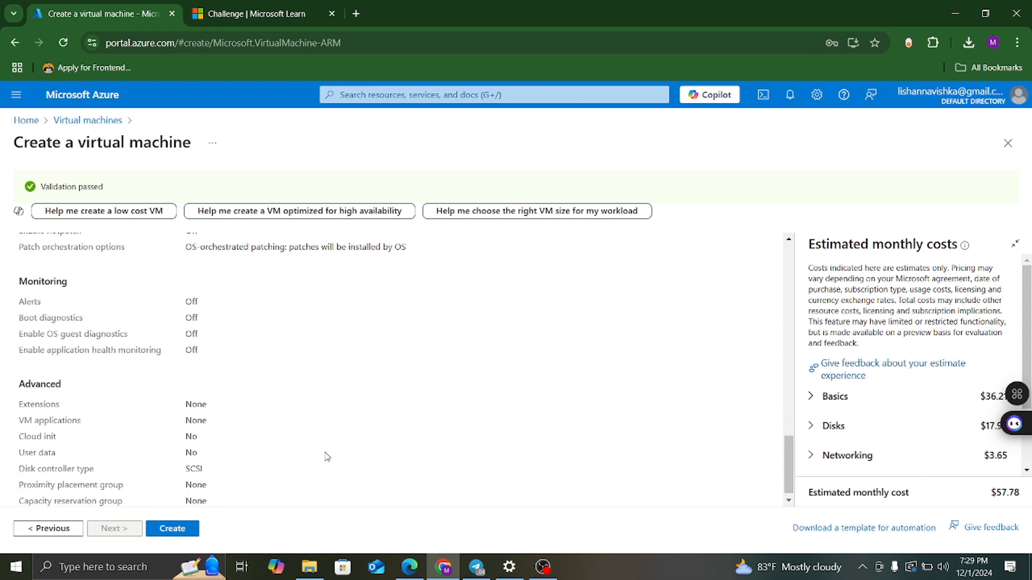
scroll(328, 457, "up", 8)
left_click(174, 531)
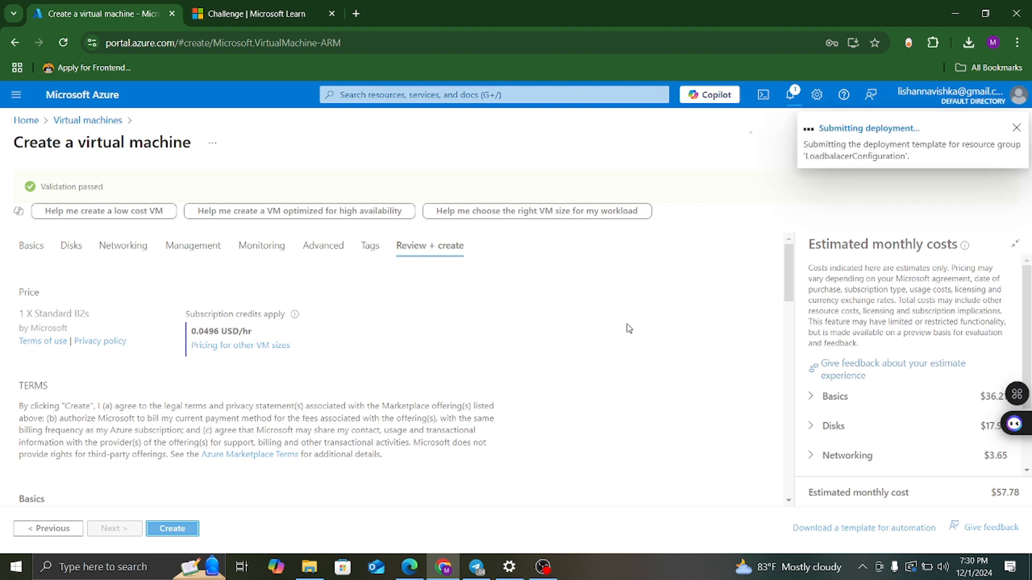
Clear the WebserverSubnet highlight in the diagram and return to the completed Webserver1 deployment.
left_click(410, 567)
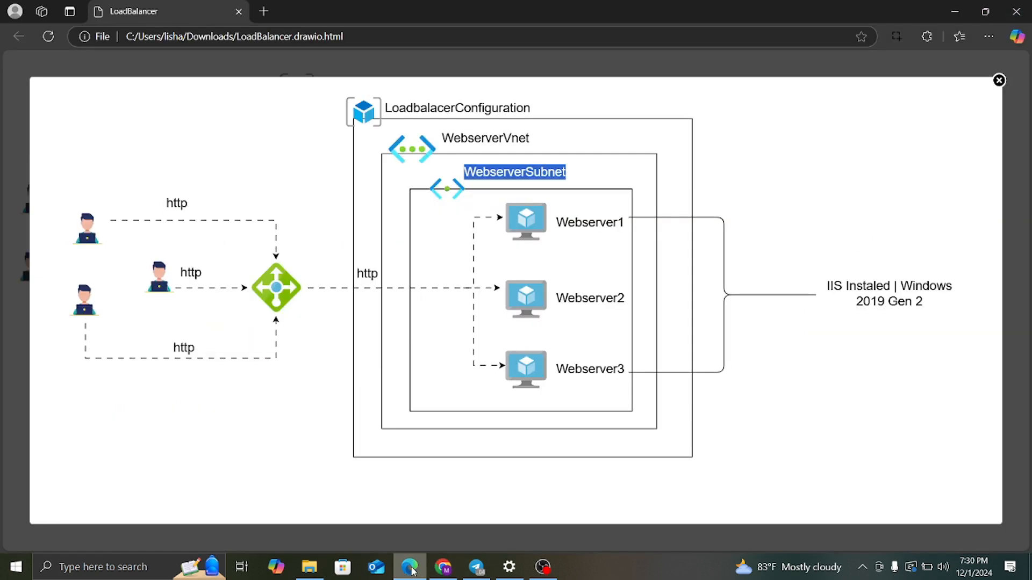
left_click(600, 220)
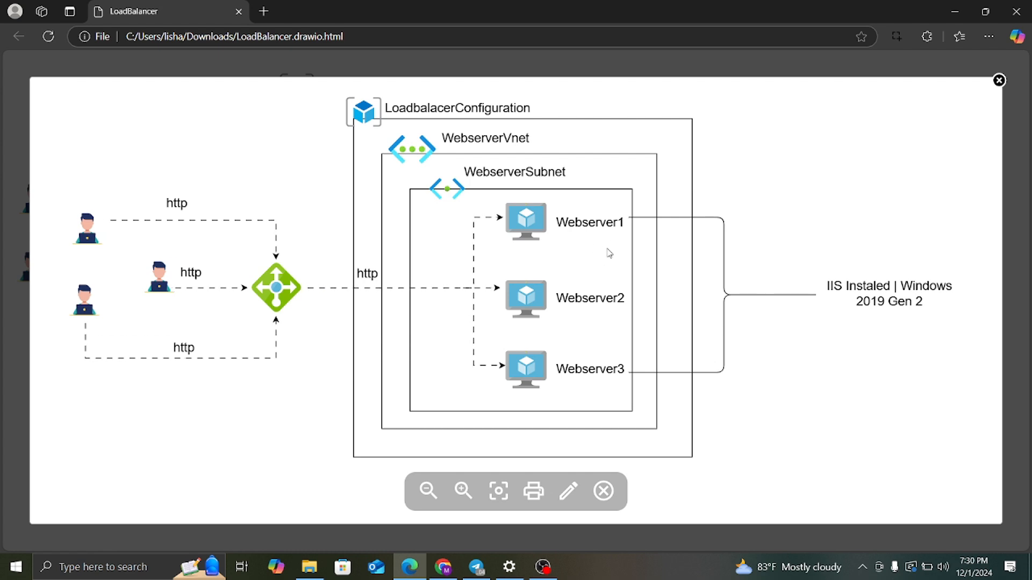
mouse_move(442, 567)
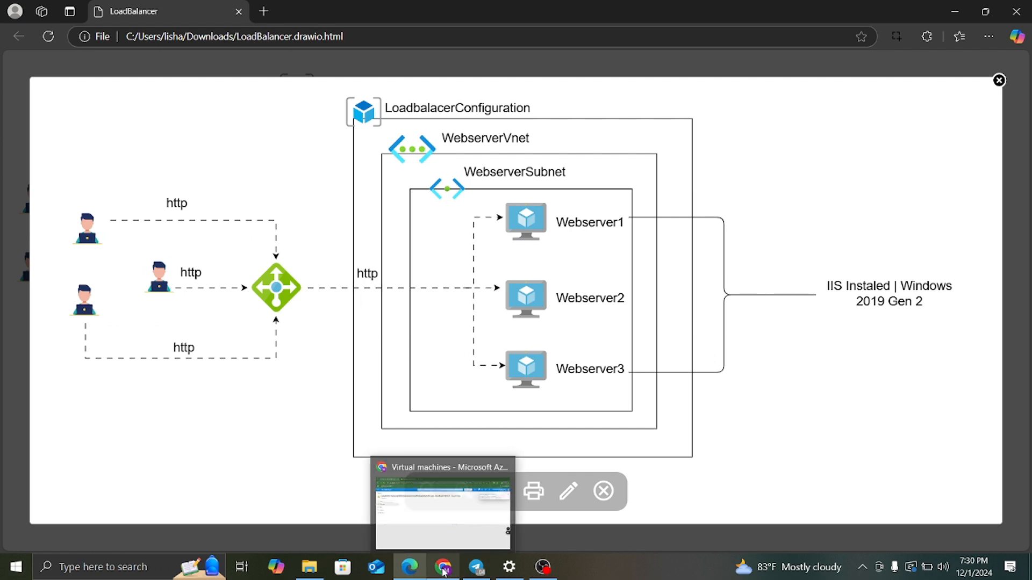
left_click(457, 497)
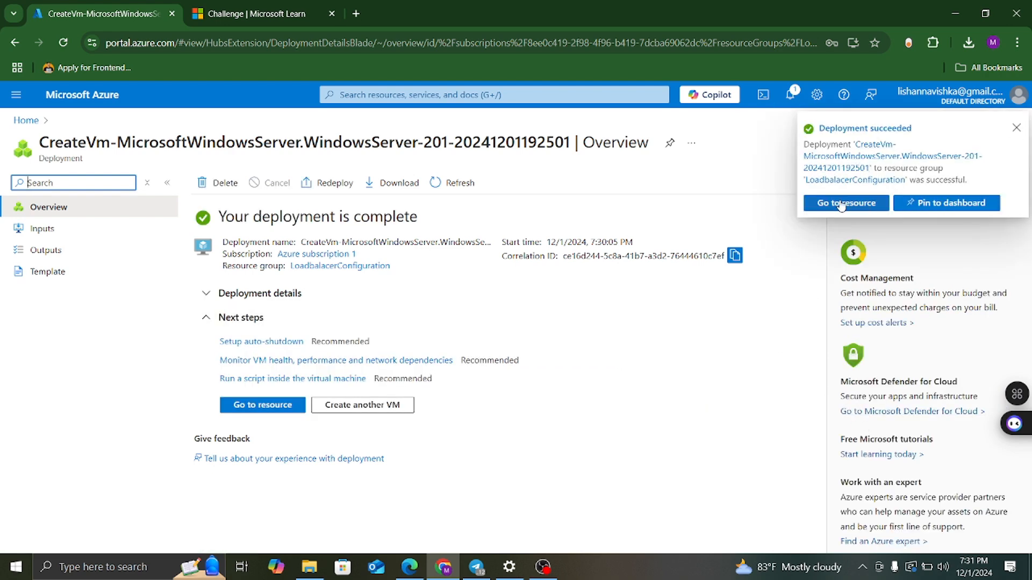
Open the Webserver1 VM from the Virtual machines list.
left_click(839, 207)
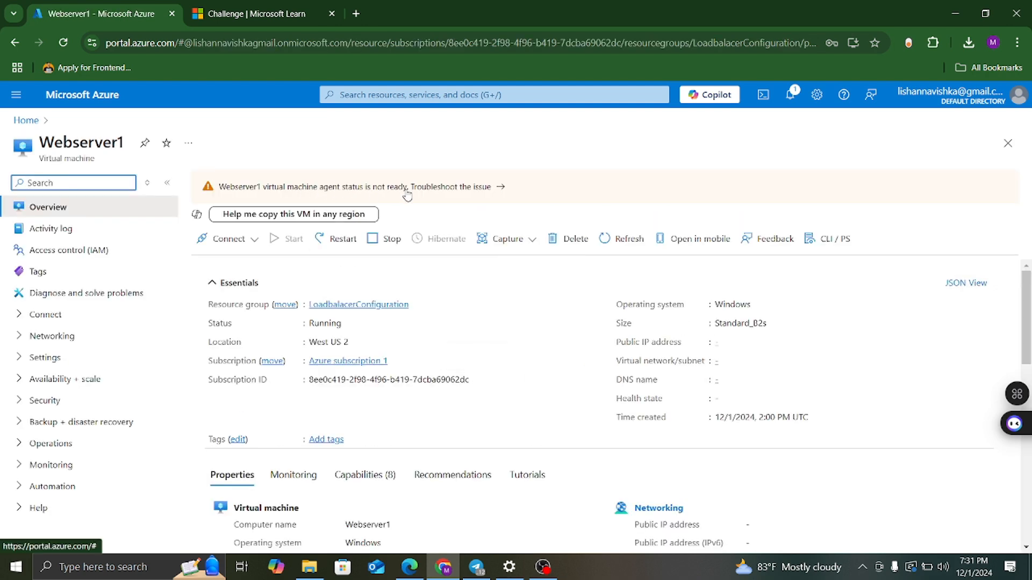
scroll(446, 347, "down", 3)
scroll(447, 346, "up", 3)
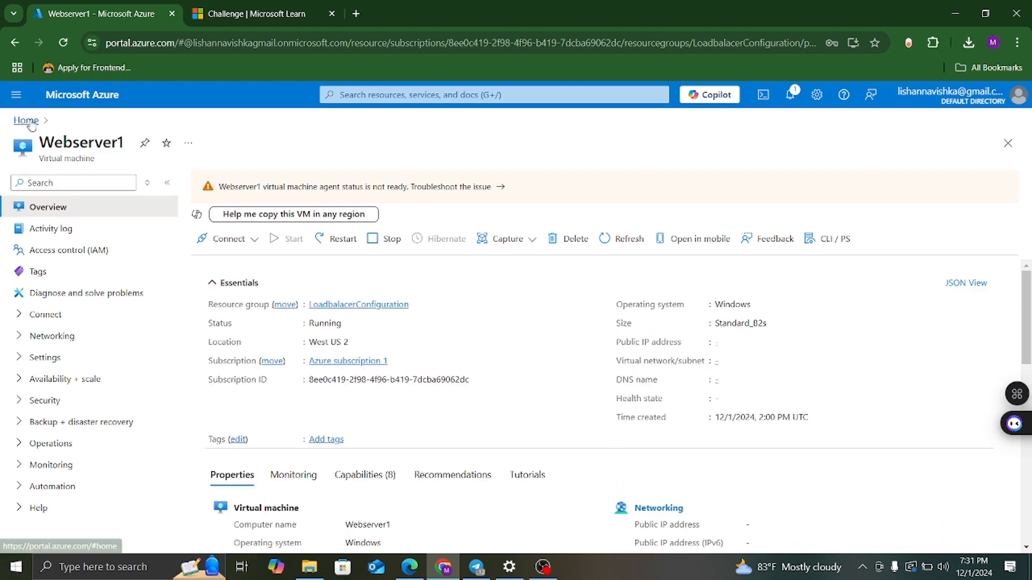
left_click(27, 121)
left_click(269, 180)
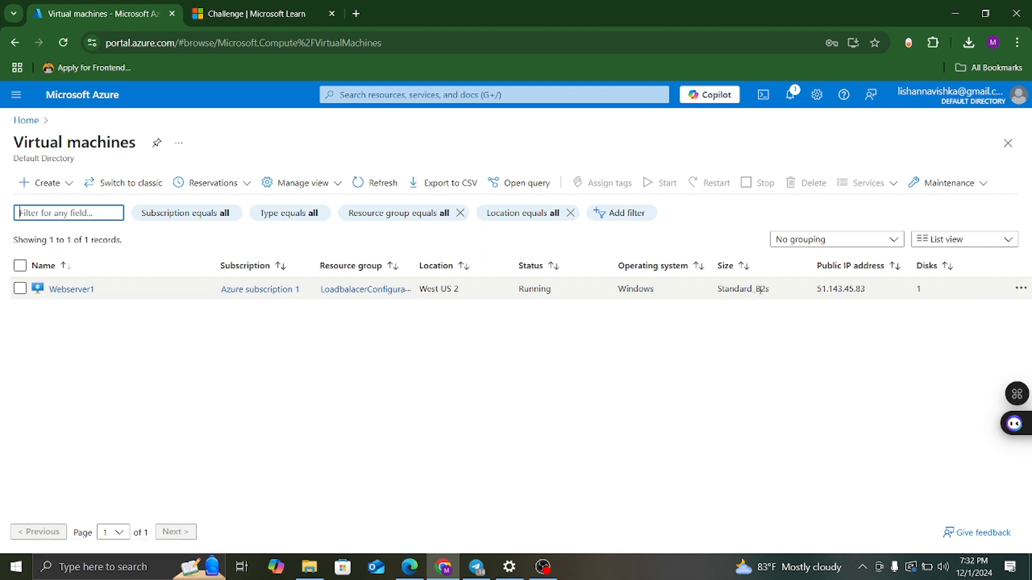
left_click(64, 290)
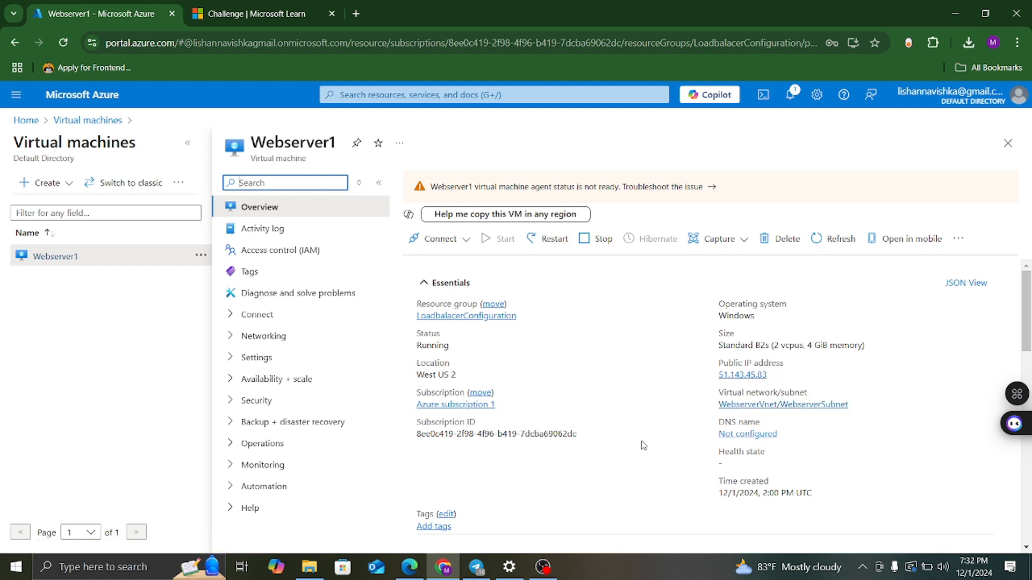
Show Webserver1's network settings with the Webserver1-nsg inbound port rules.
scroll(689, 401, "down", 2)
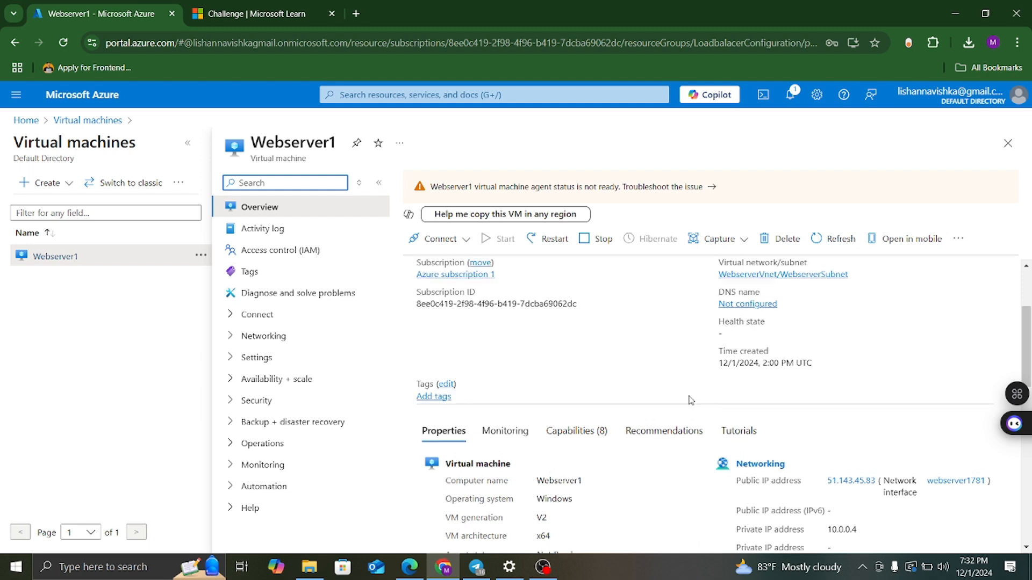
scroll(689, 400, "up", 2)
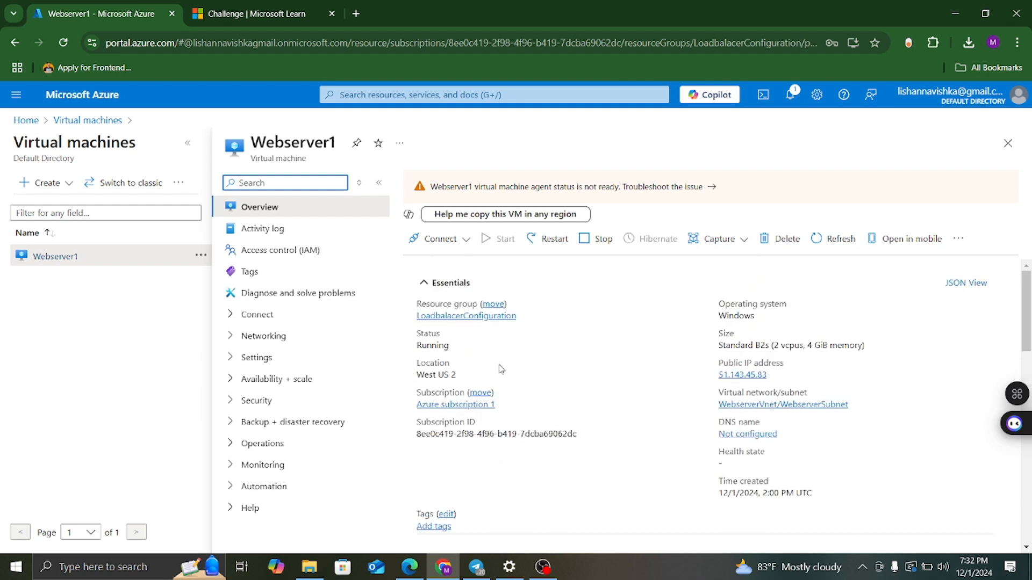
left_click(272, 336)
left_click(279, 360)
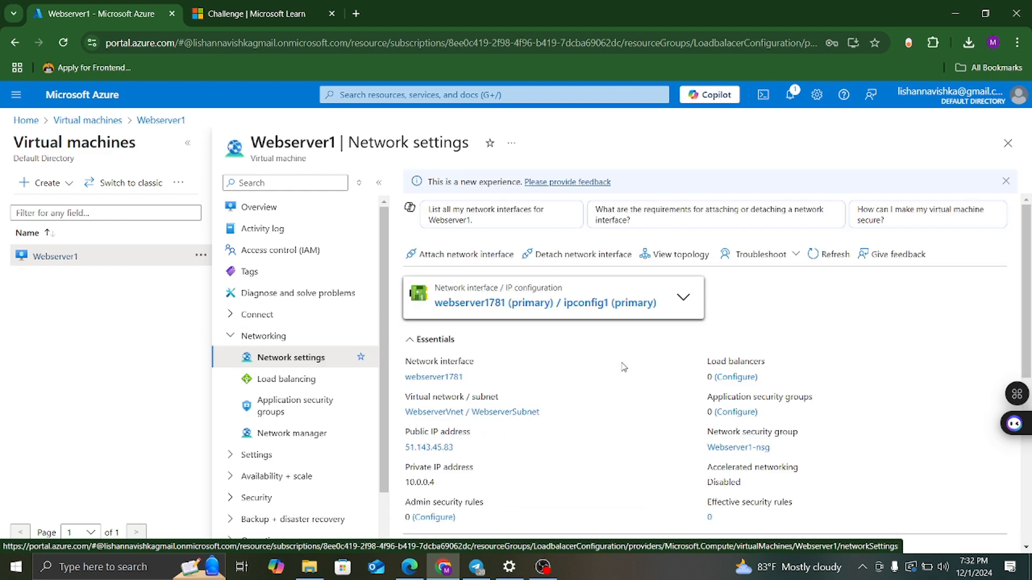
scroll(621, 366, "down", 4)
scroll(620, 366, "down", 3)
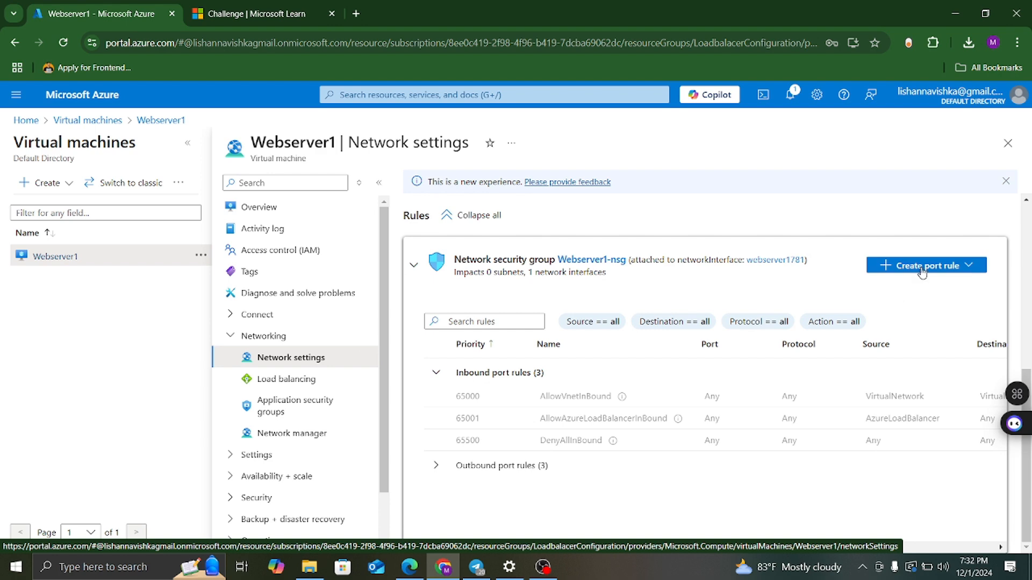
Start a new inbound port rule on Webserver1-nsg allowing RDP from My IP address.
left_click(911, 266)
left_click(914, 296)
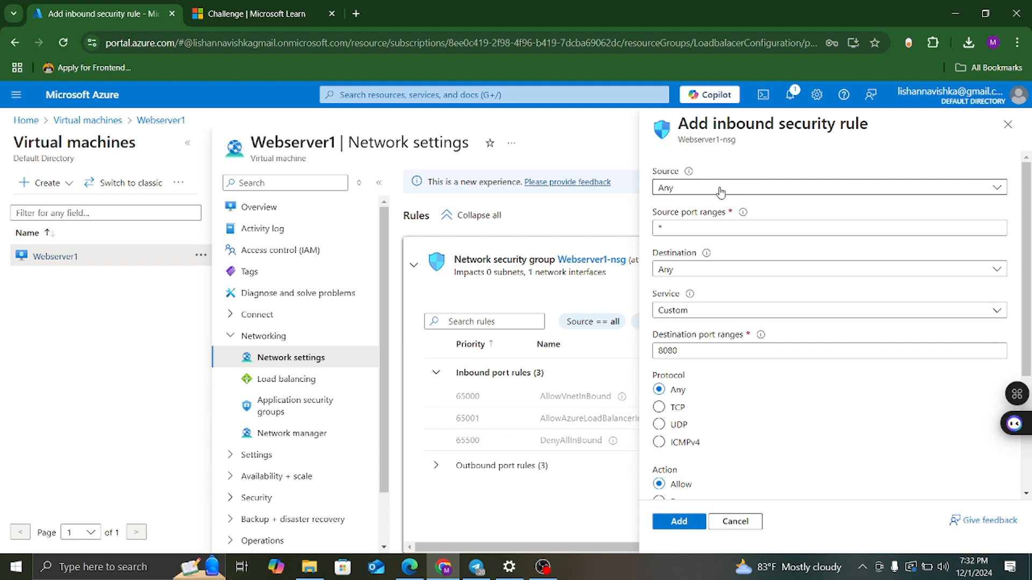
left_click(720, 188)
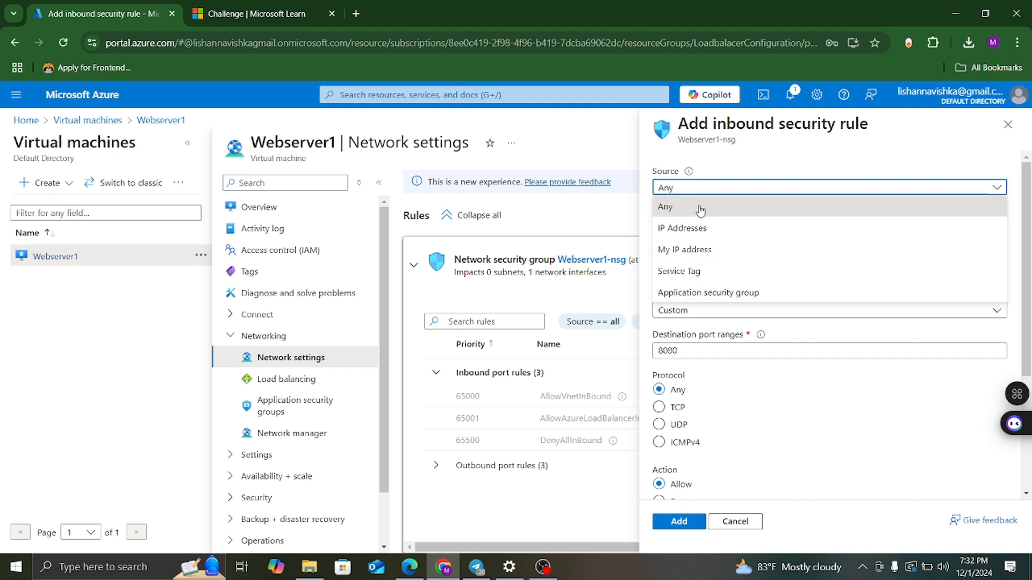
left_click(694, 250)
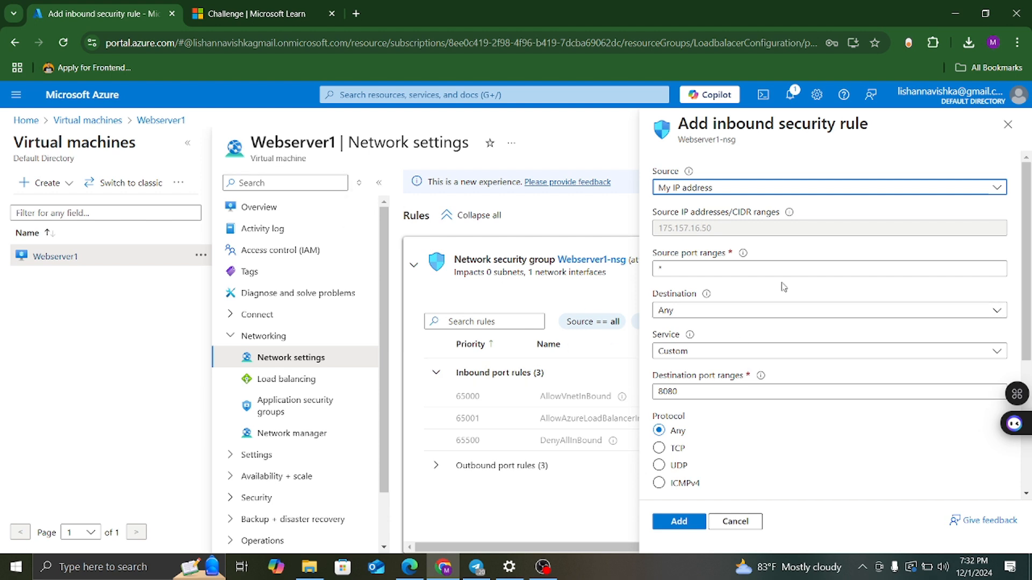
scroll(783, 287, "down", 1)
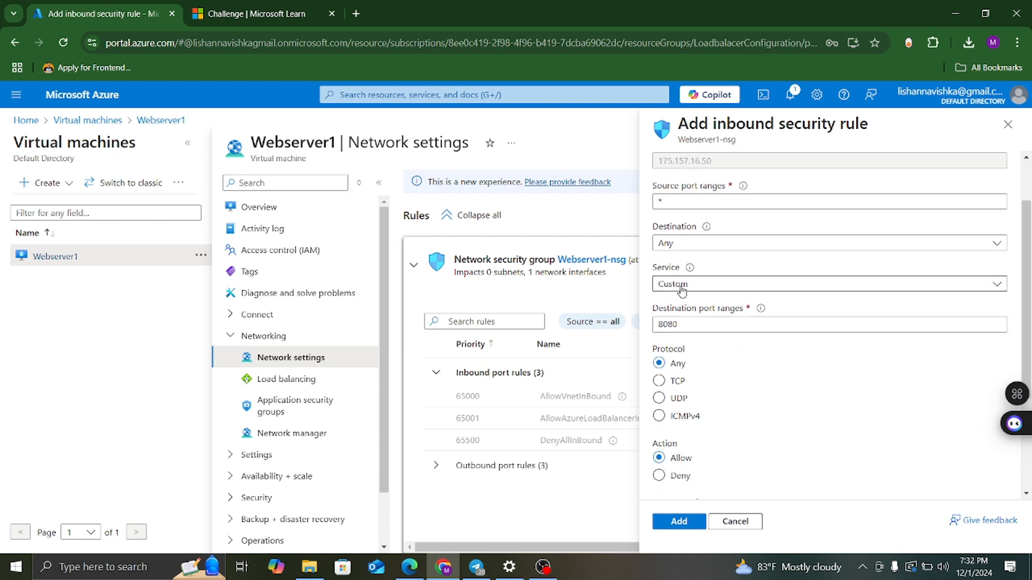
left_click(682, 285)
left_click(682, 368)
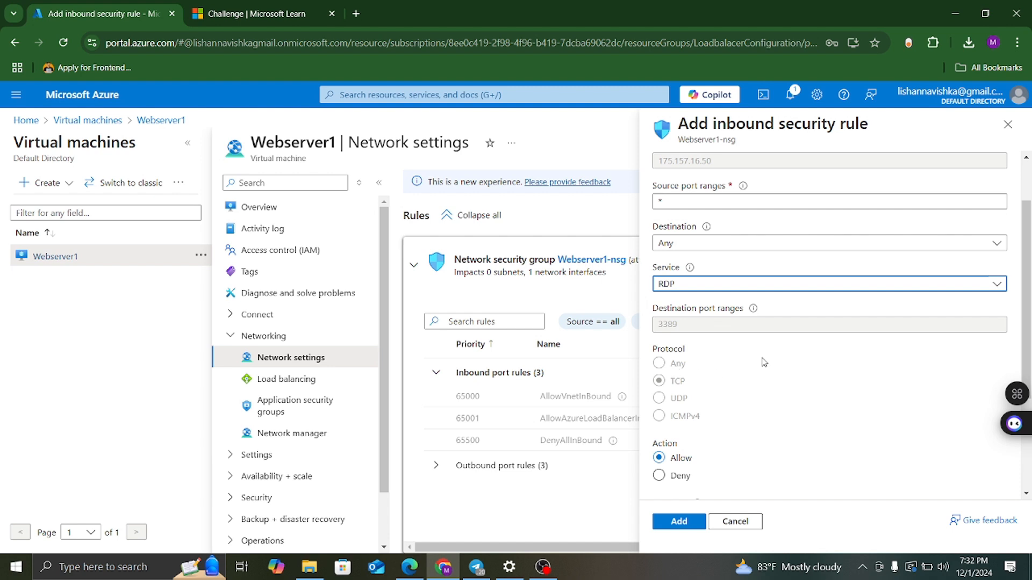
Rename the rule to Allow-RDPTraffic, add it at priority 100, and return to the VM Overview.
scroll(773, 359, "down", 3)
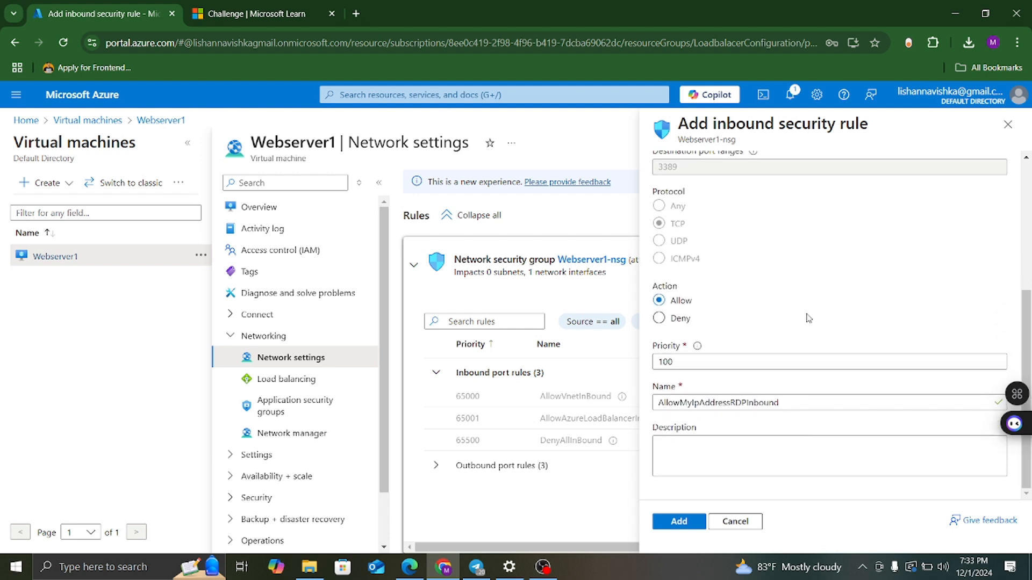
scroll(805, 309, "up", 4)
scroll(801, 314, "down", 4)
left_click(783, 404)
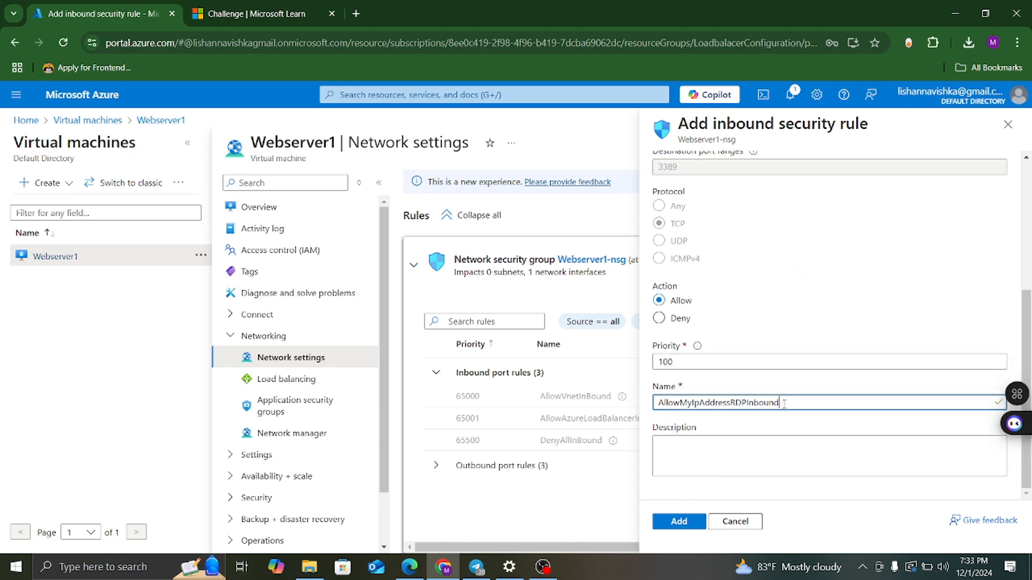
left_click_drag(793, 402, 679, 403)
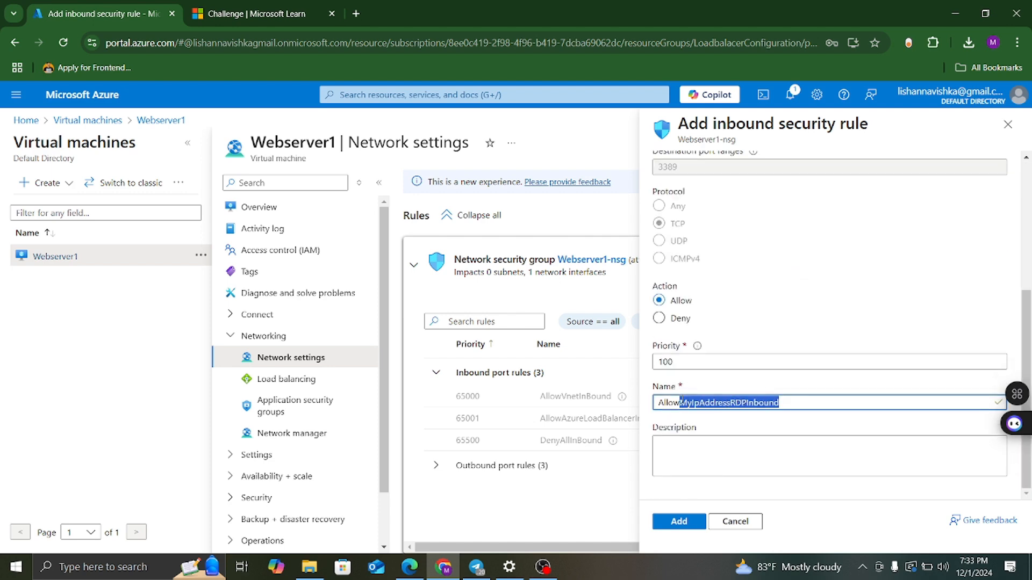
key("BackSpace")
type("-")
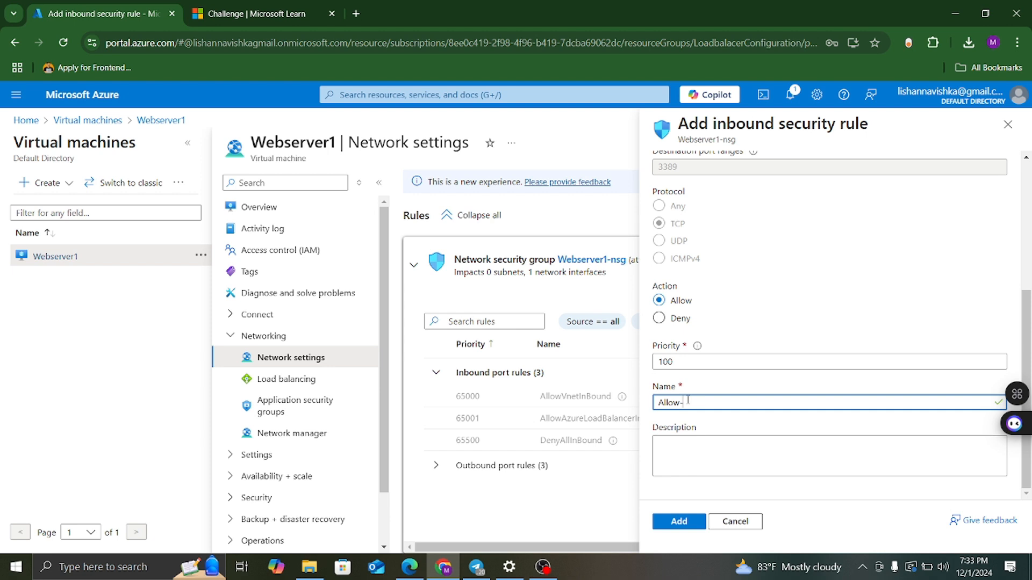
type("RDPTraffic")
scroll(803, 265, "up", 4)
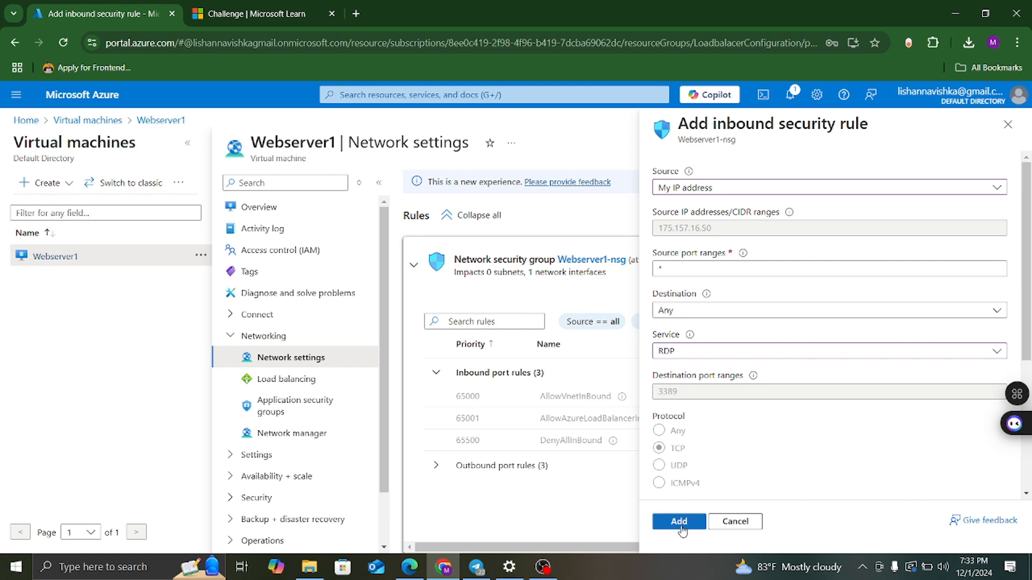
left_click(680, 525)
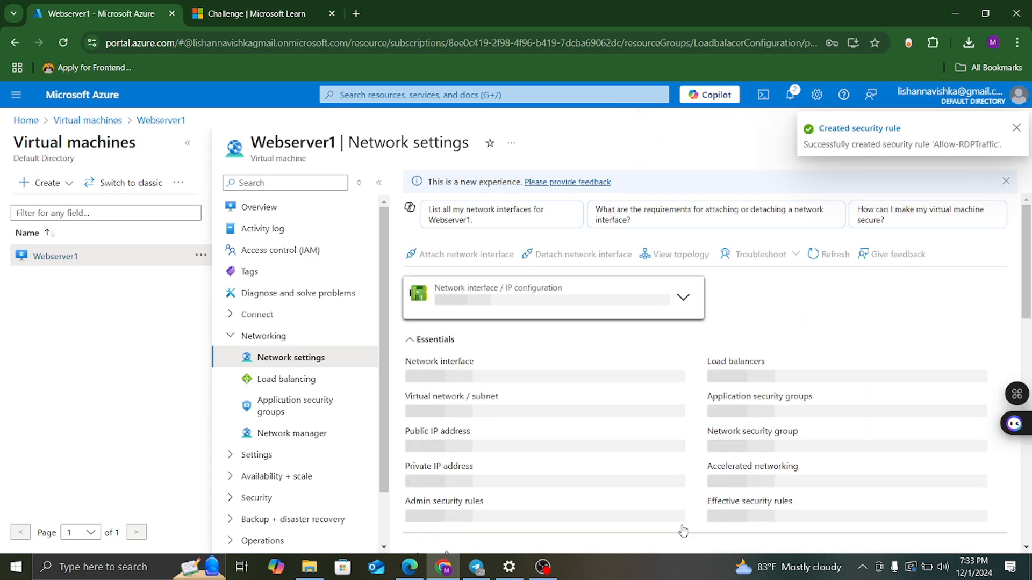
scroll(683, 532, "down", 5)
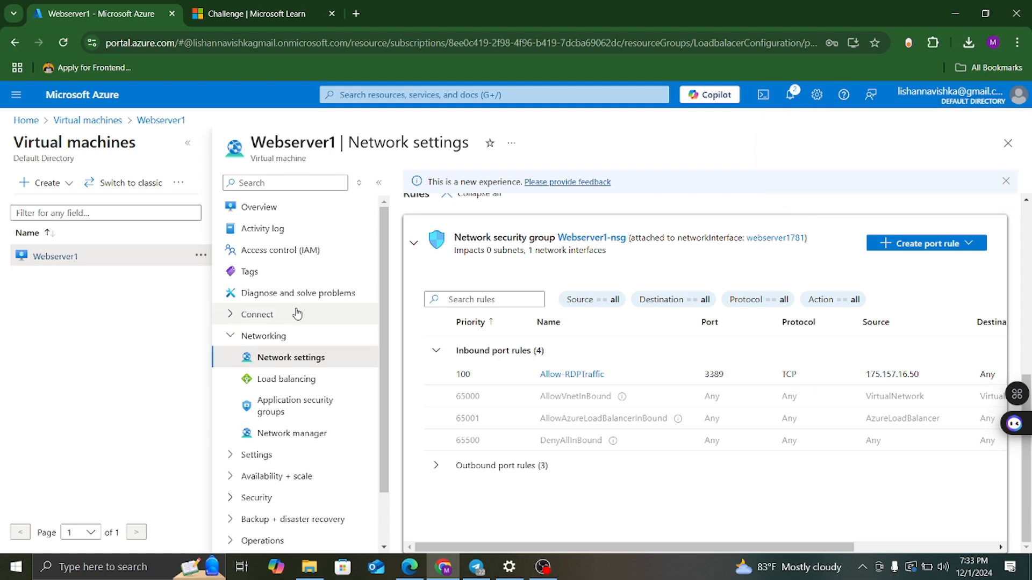
left_click(258, 209)
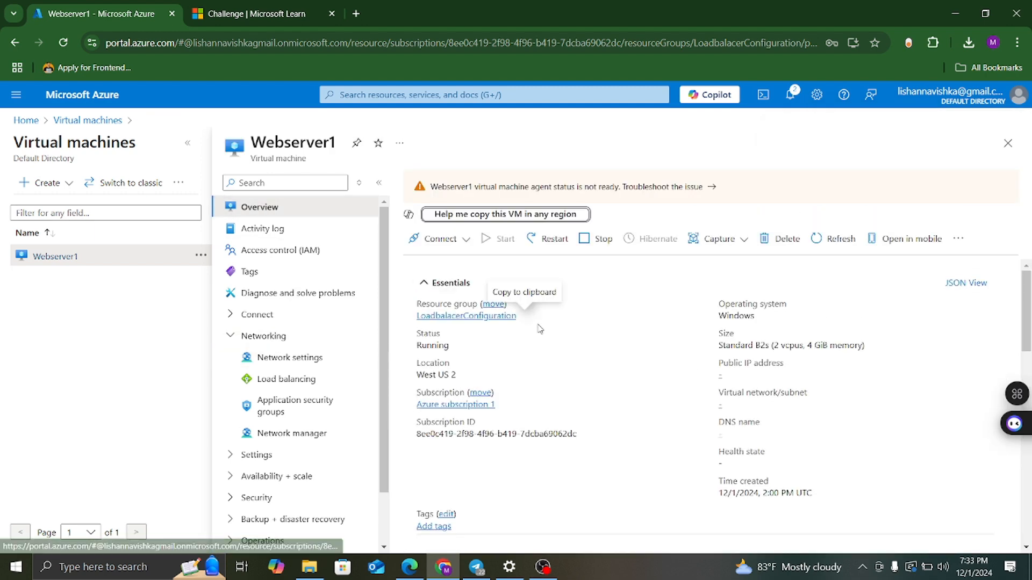
Download Webserver1's RDP file, open it, trust the publisher, and attempt the connection.
left_click(452, 241)
left_click(425, 262)
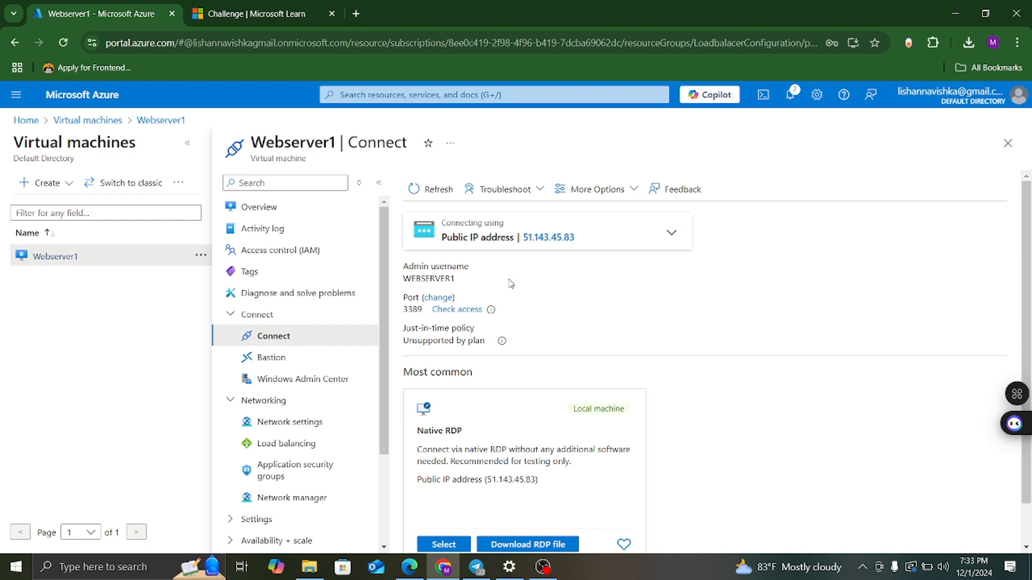
scroll(546, 454, "down", 1)
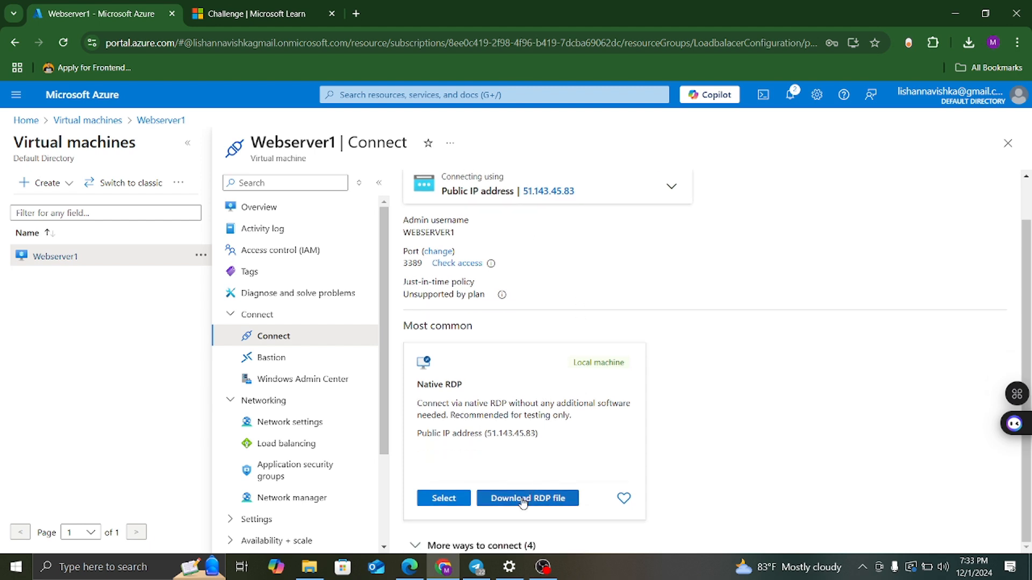
left_click(521, 498)
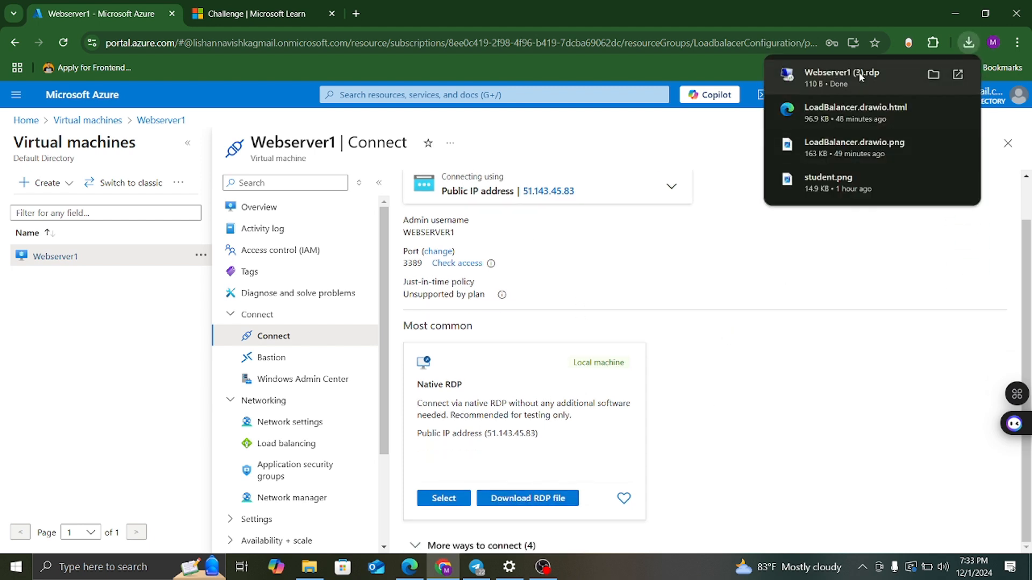
left_click(882, 78)
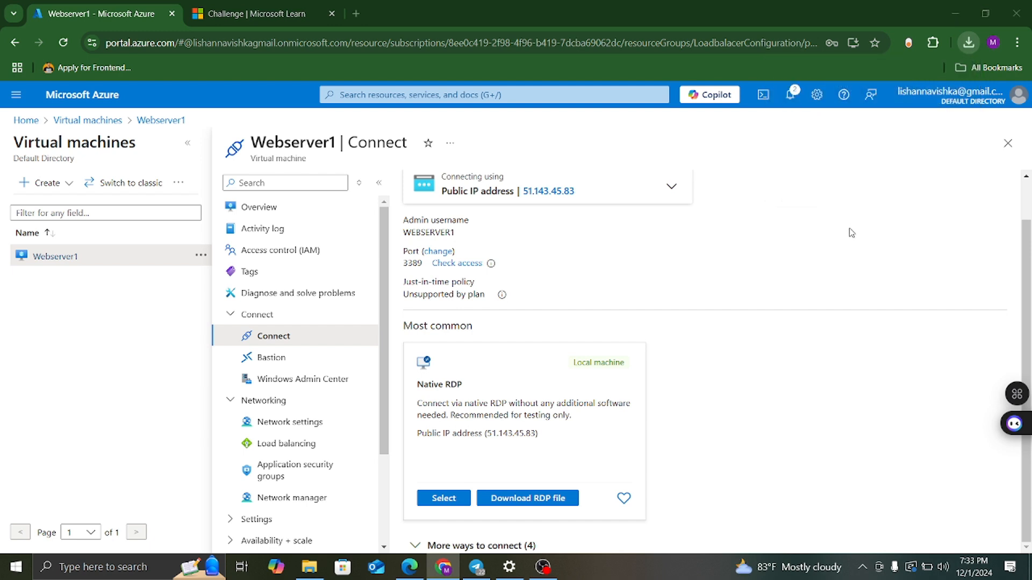
left_click(333, 330)
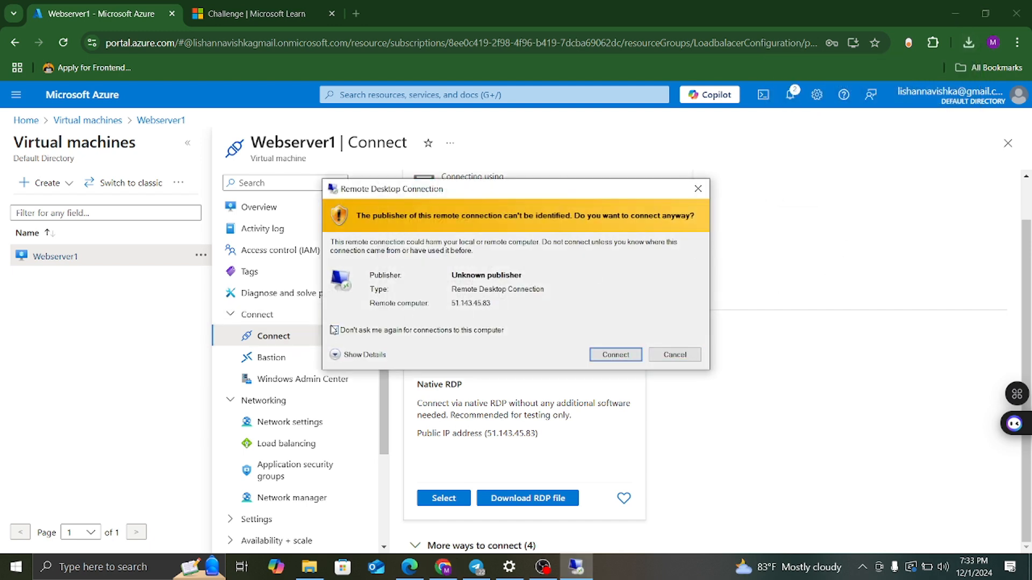
left_click(614, 355)
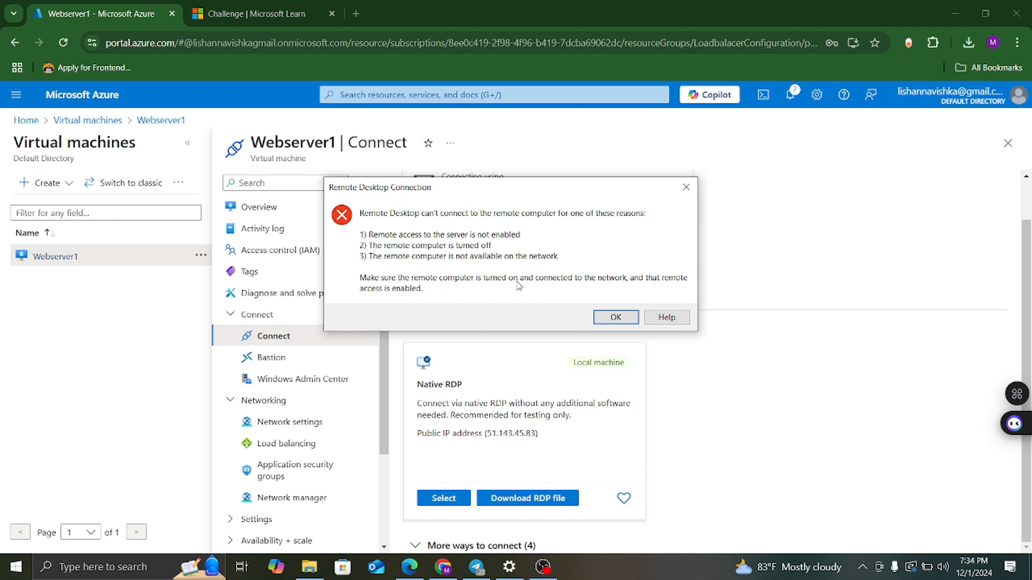
Dismiss the connection failure, check support and troubleshooting, then reopen the downloaded RDP file.
left_click(615, 318)
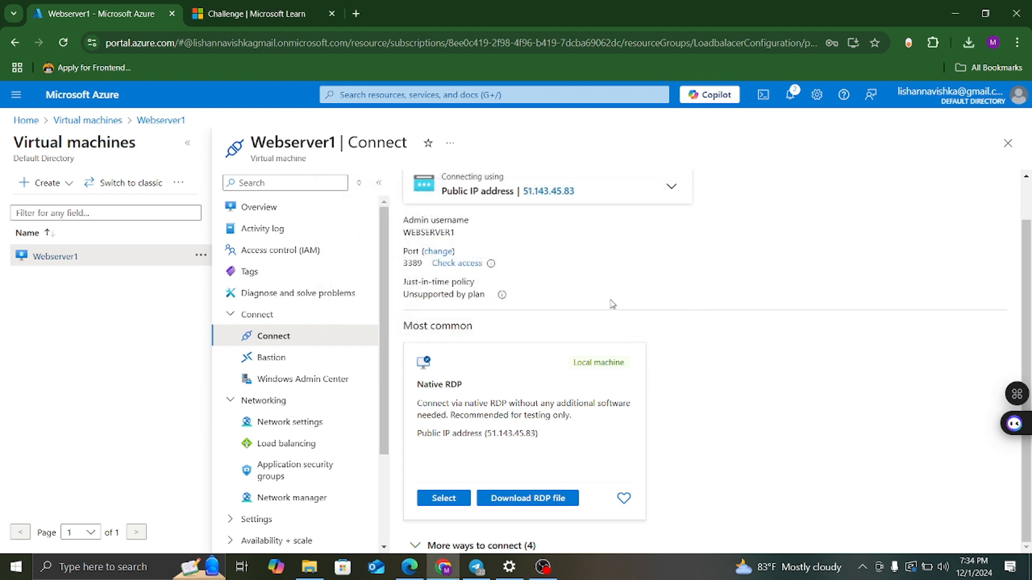
scroll(612, 280, "up", 1)
left_click(271, 211)
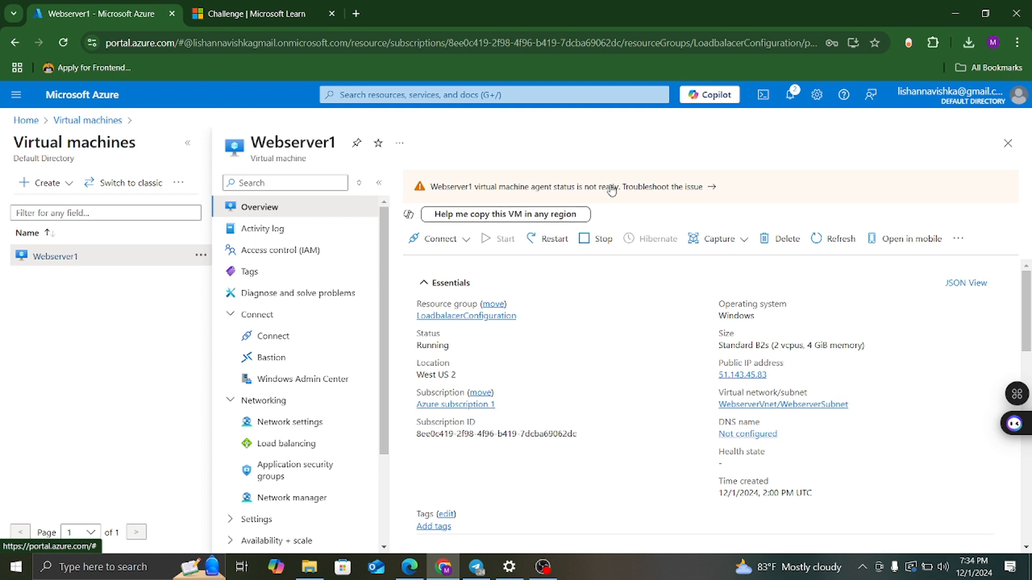
left_click(611, 189)
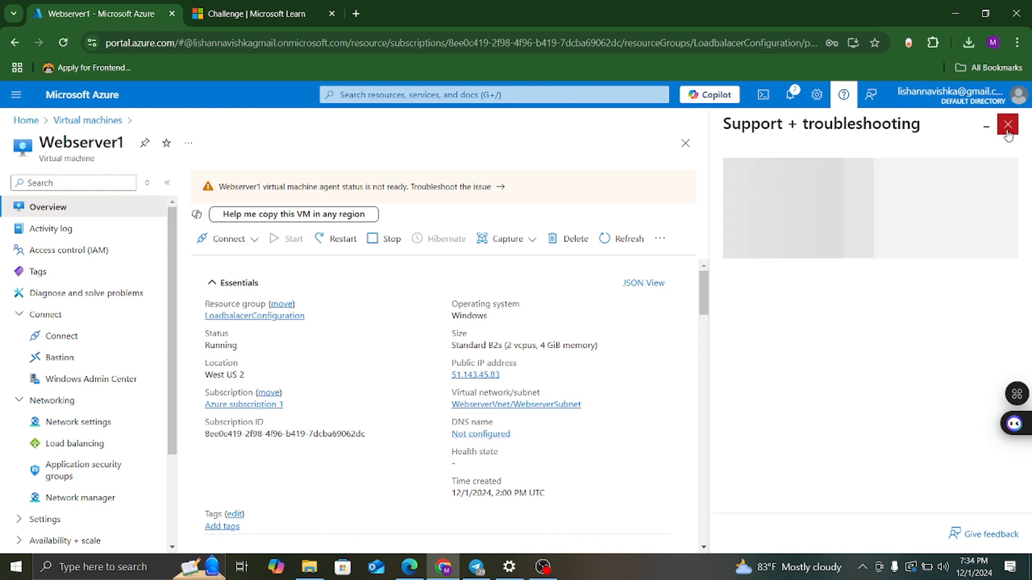
left_click(1008, 124)
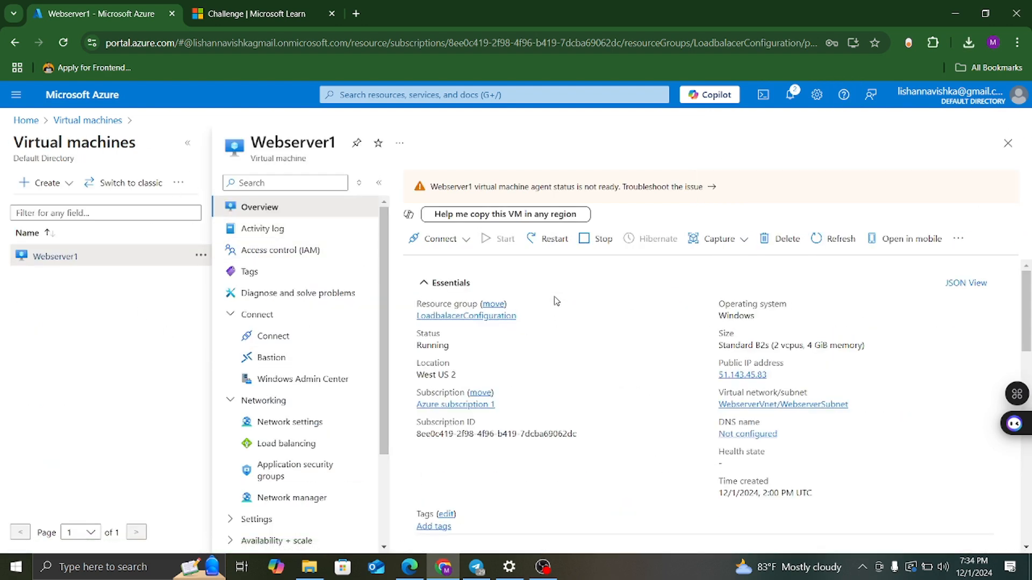
left_click(969, 42)
left_click(947, 101)
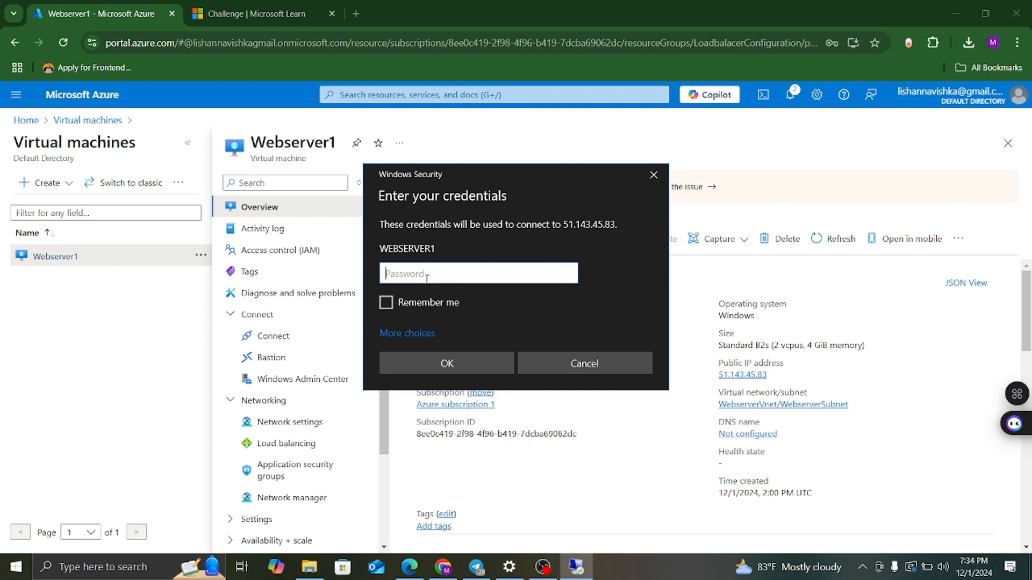
Sign in to 51.143.45.83 with remembered credentials and permanently accept the server certificate.
left_click(386, 302)
left_click(425, 273)
type("•")
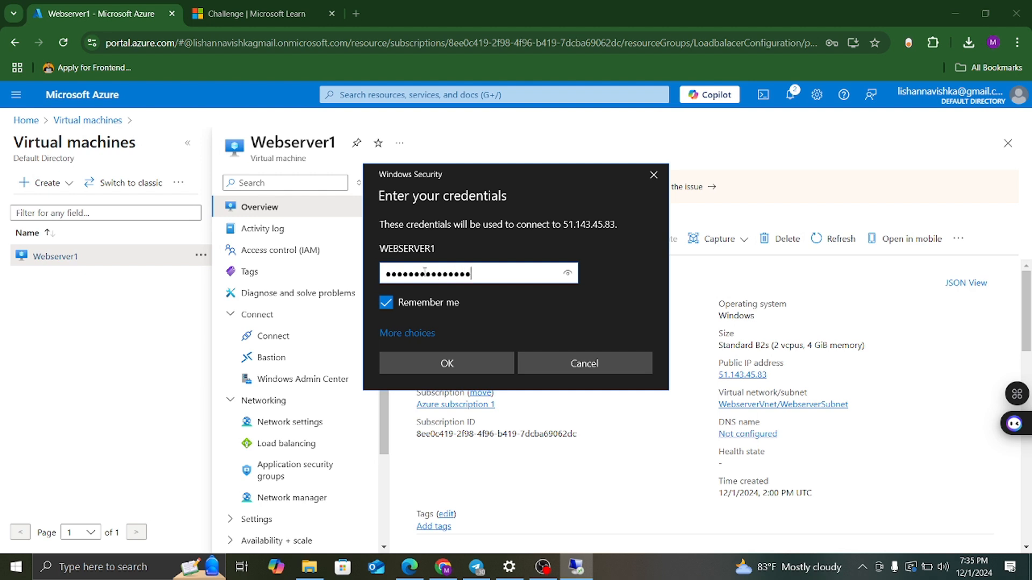
left_click(449, 364)
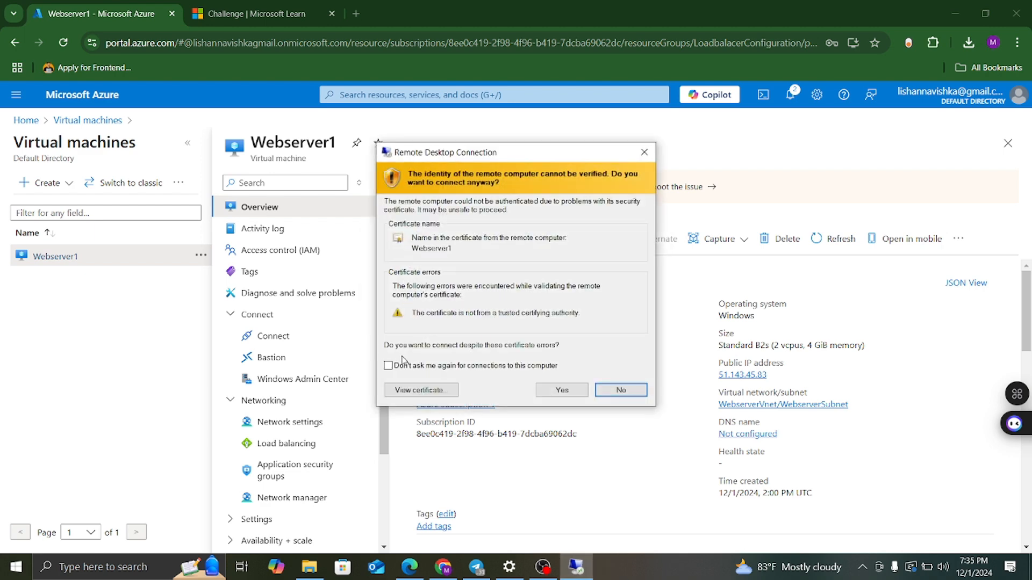
left_click(388, 366)
left_click(546, 392)
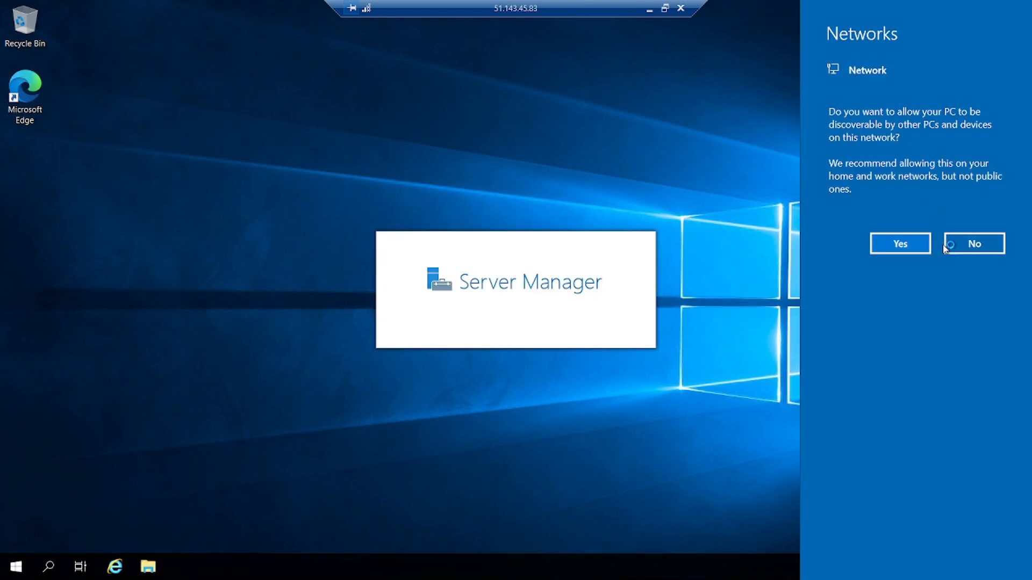
Decline network discovery, dismiss the Azure Arc notice, and launch Add roles and features.
left_click(967, 244)
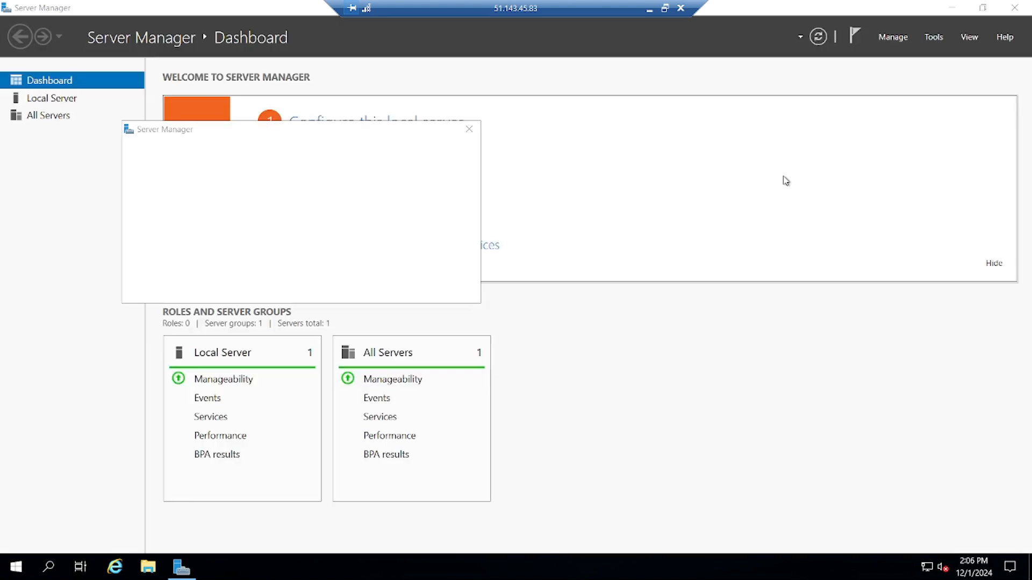
left_click(468, 129)
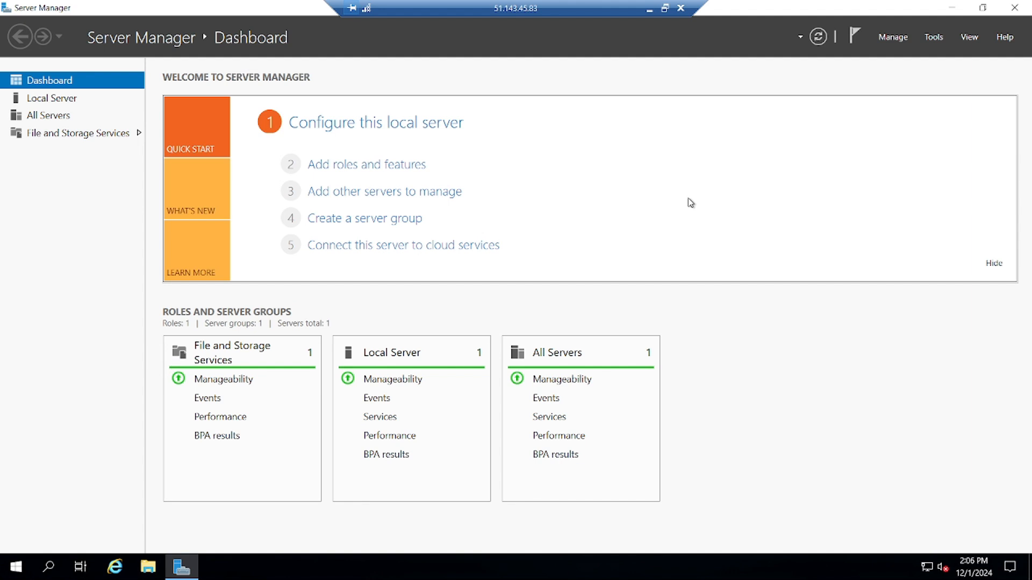
left_click(380, 168)
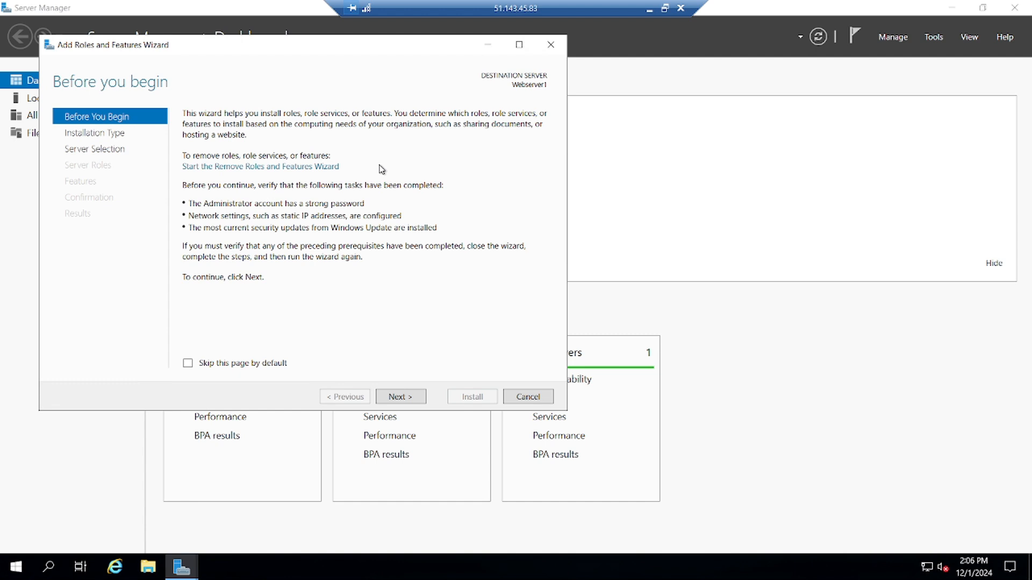
Install the Web Server (IIS) role with its management tools using default options, then close the wizard.
left_click(400, 397)
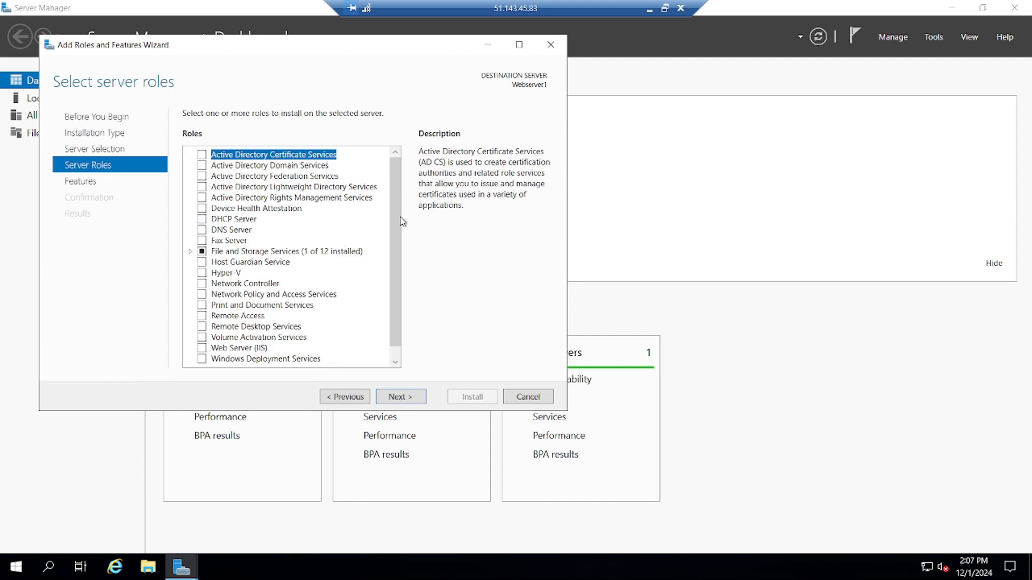
scroll(395, 222, "down", 1)
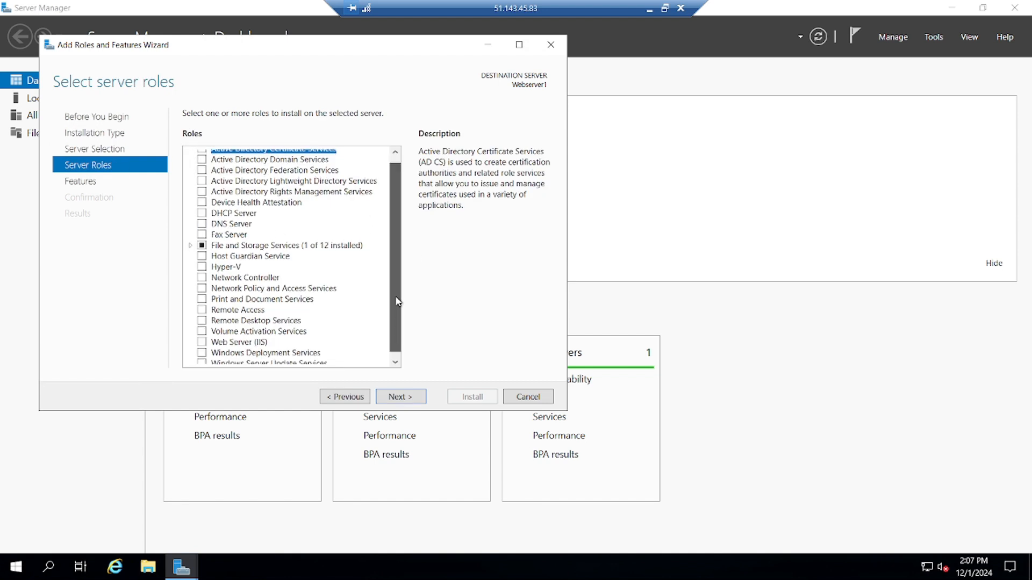
left_click(203, 338)
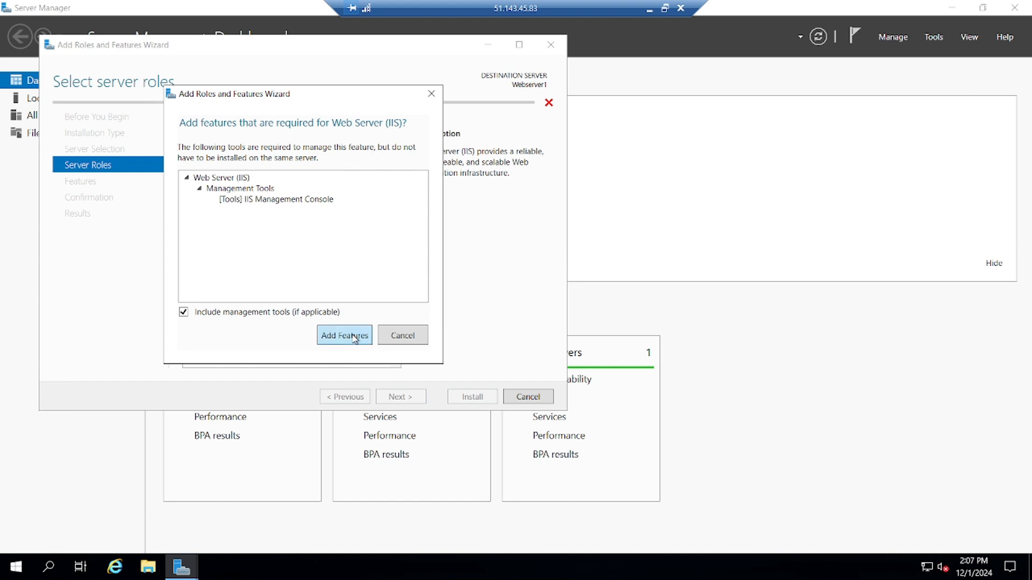
left_click(354, 339)
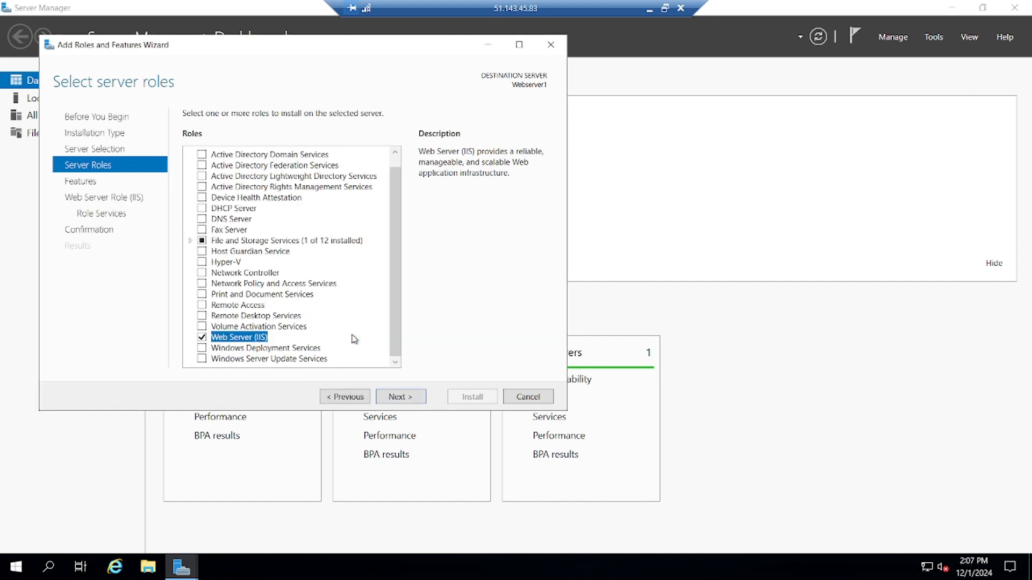
left_click(400, 398)
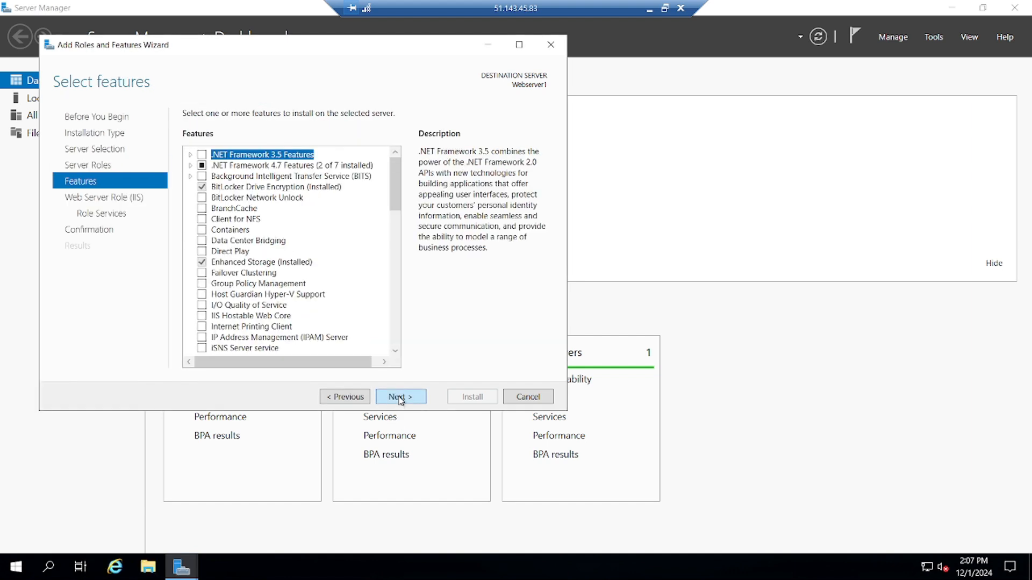
left_click(401, 398)
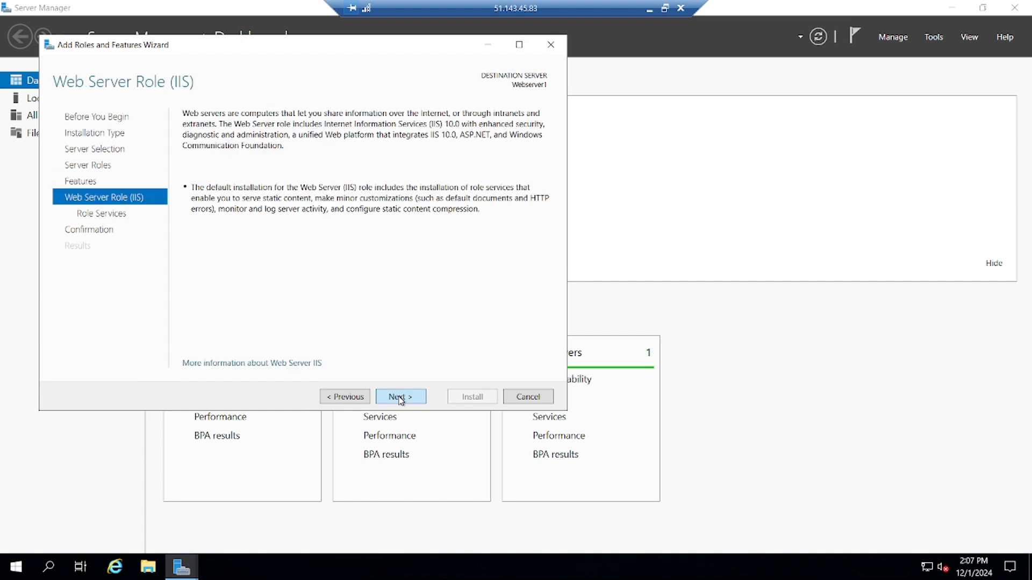
left_click(400, 398)
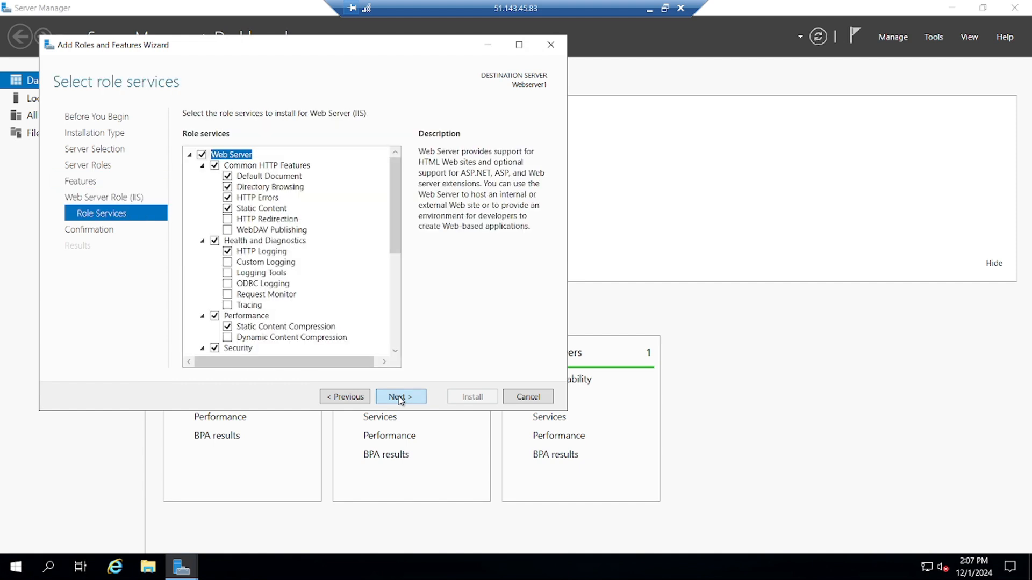
left_click(400, 398)
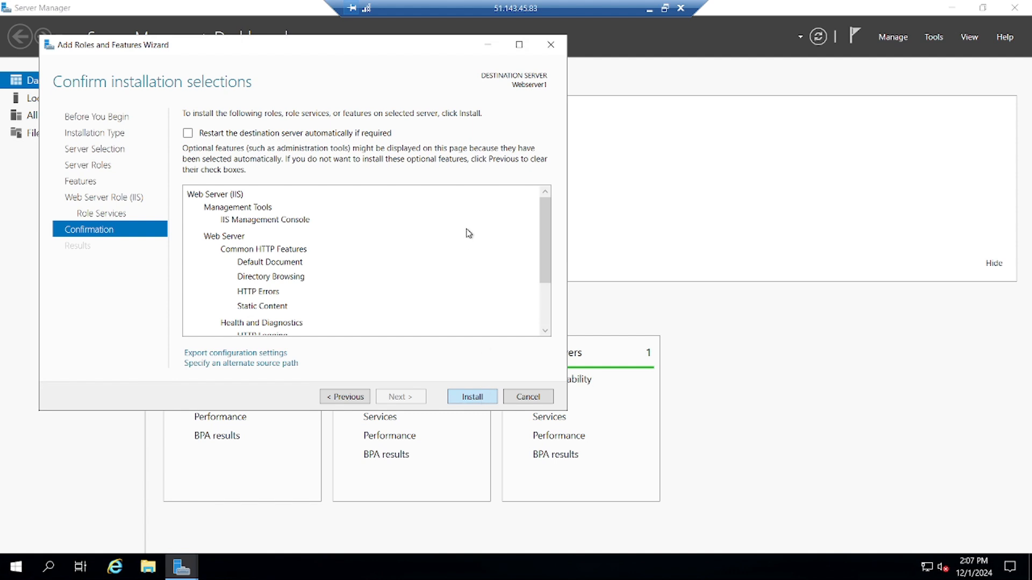
key("Return")
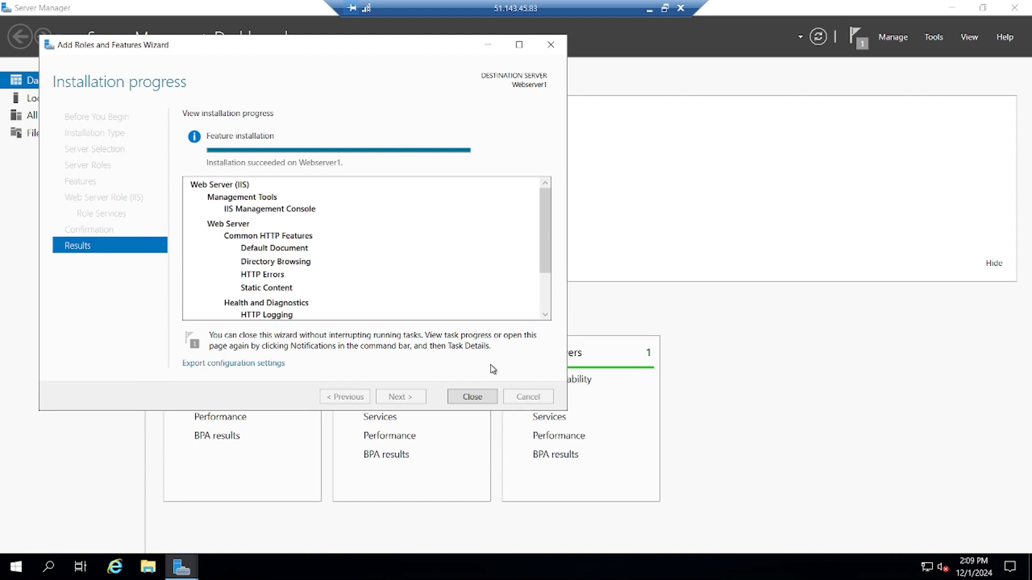
left_click(473, 398)
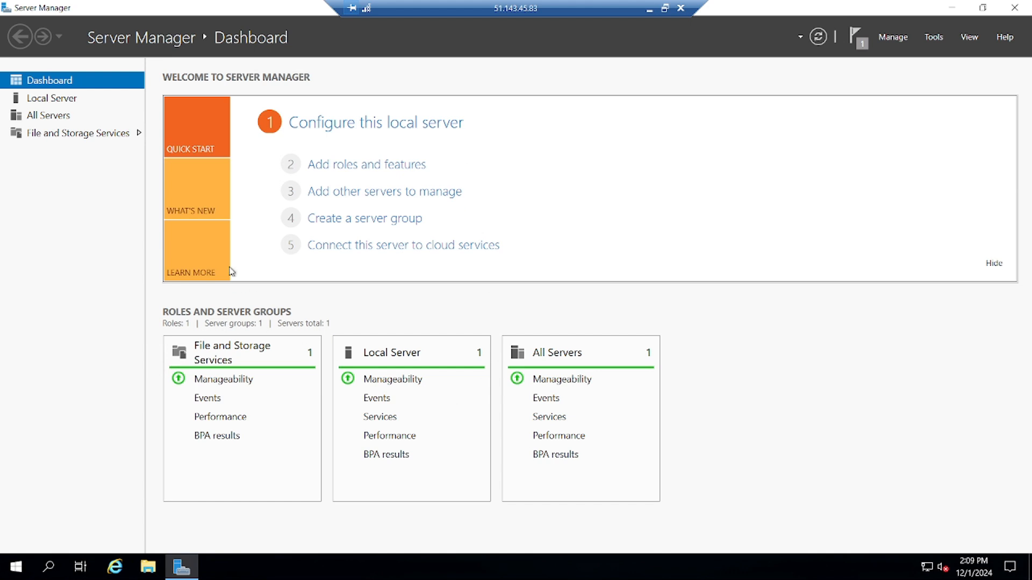
Launch IIS Manager from Windows Administrative Tools via the 'admini' search.
left_click(952, 9)
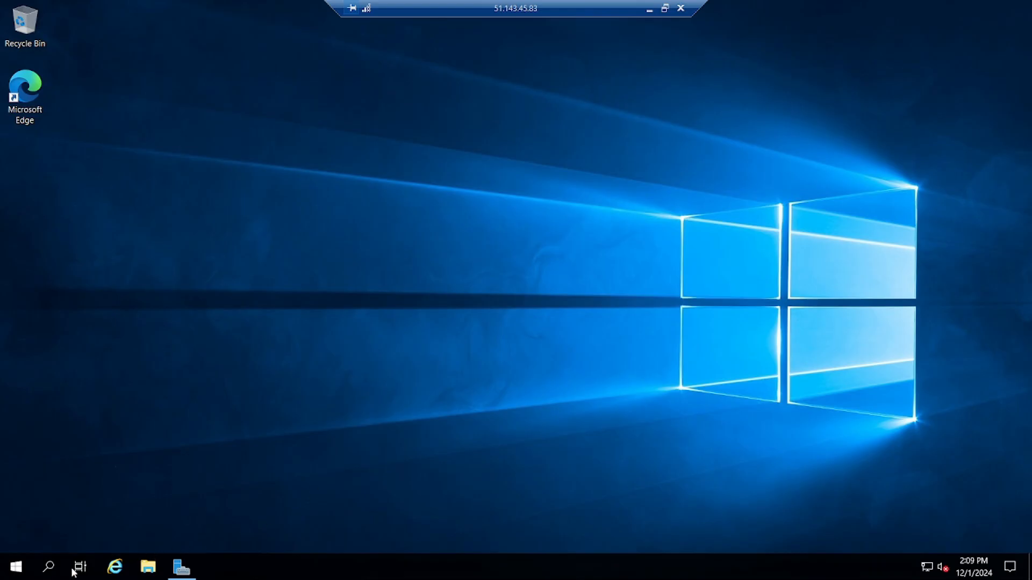
left_click(48, 567)
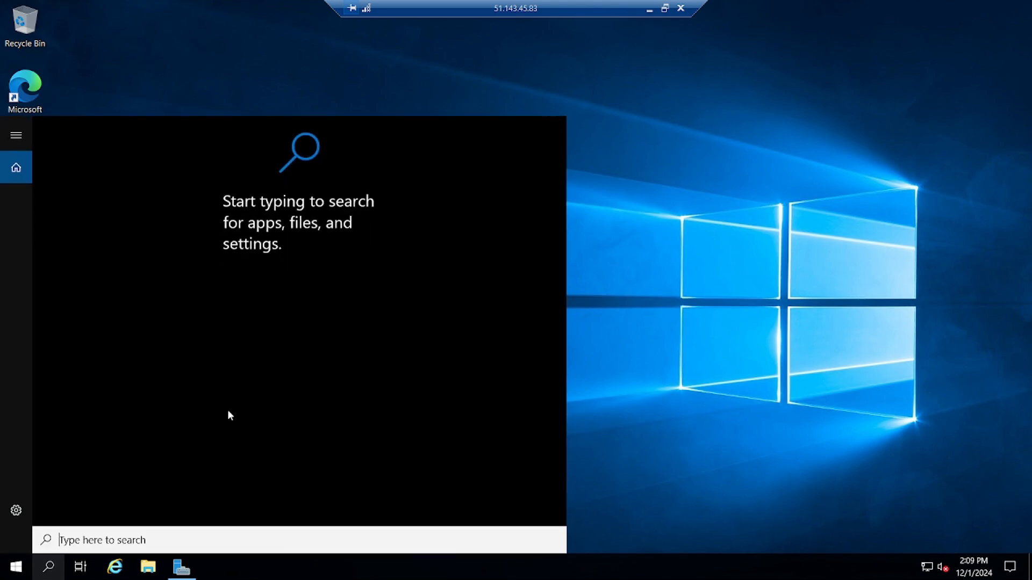
type("a")
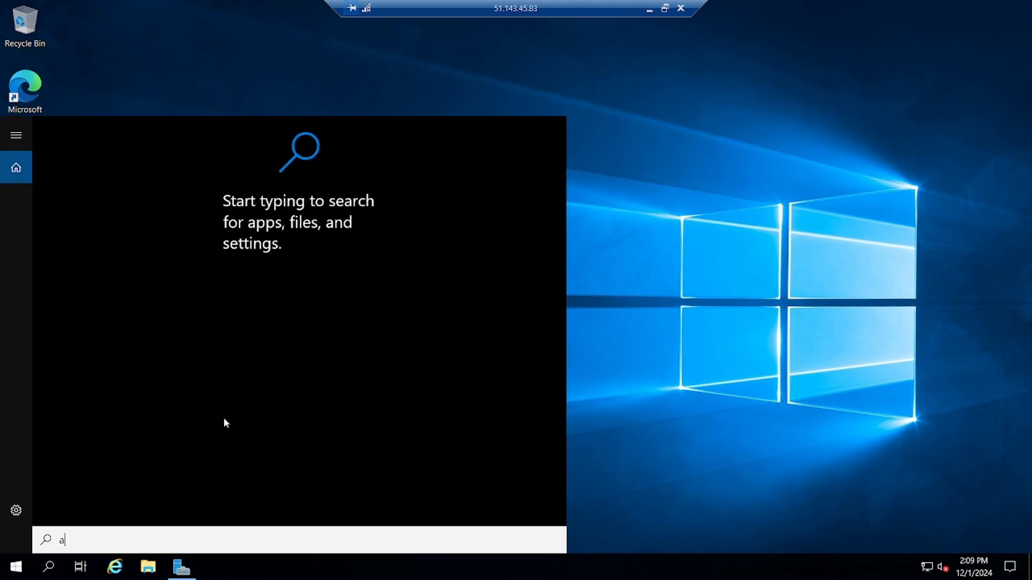
type("dmini")
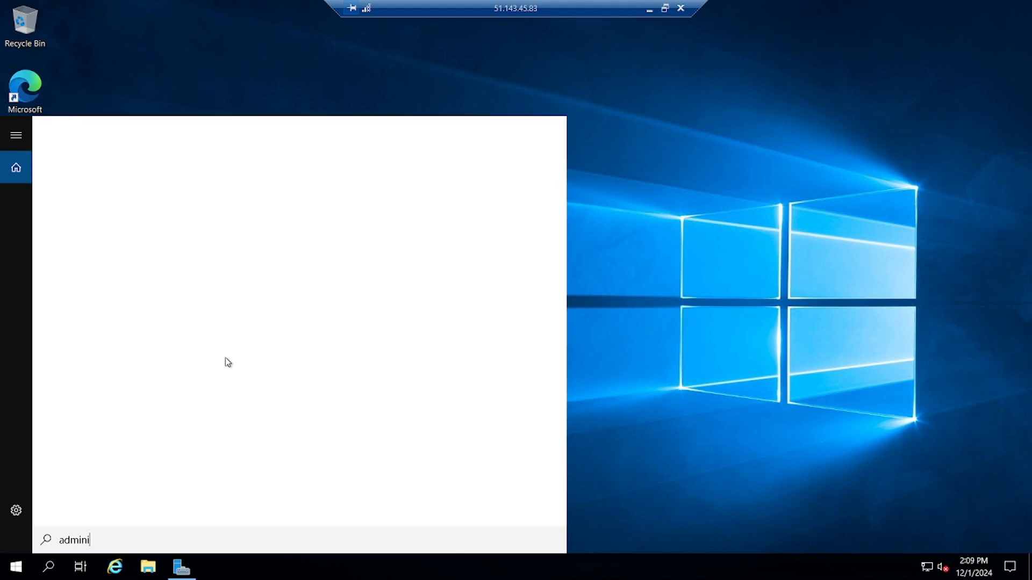
left_click(151, 196)
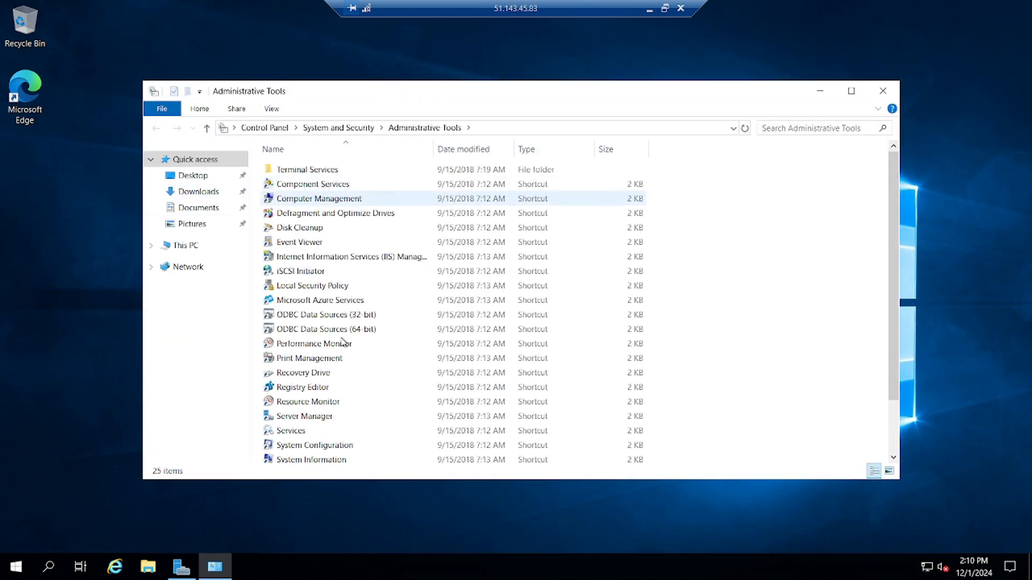
double_click(329, 257)
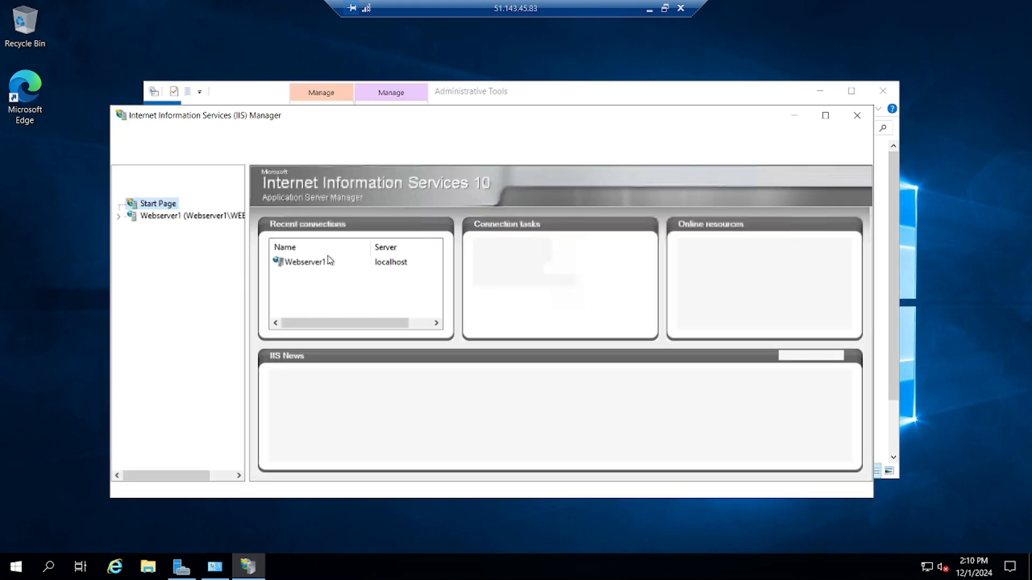
Select Default Web Site under Webserver1 > Sites and restart it.
left_click(128, 216)
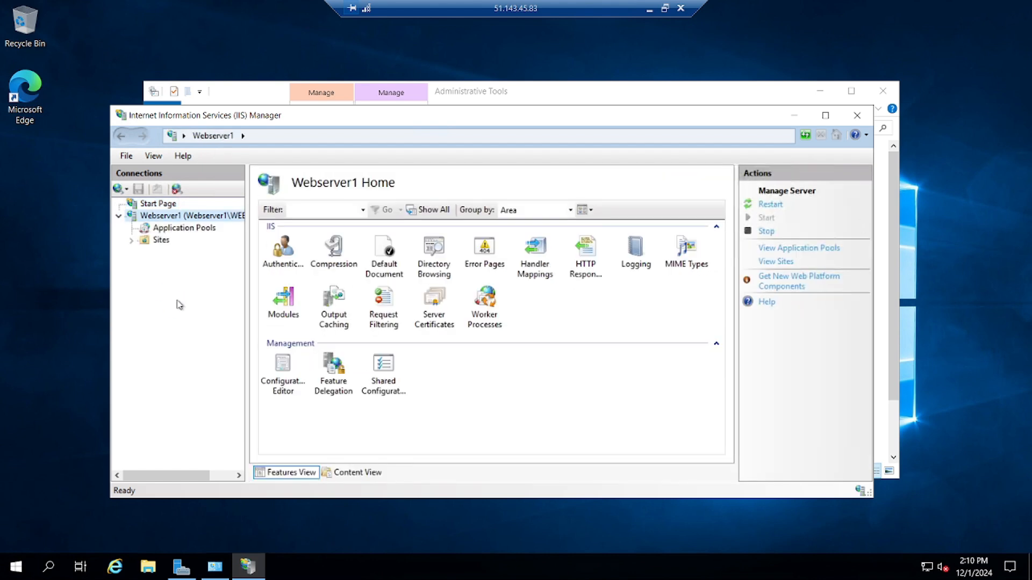
left_click(131, 240)
left_click(215, 253)
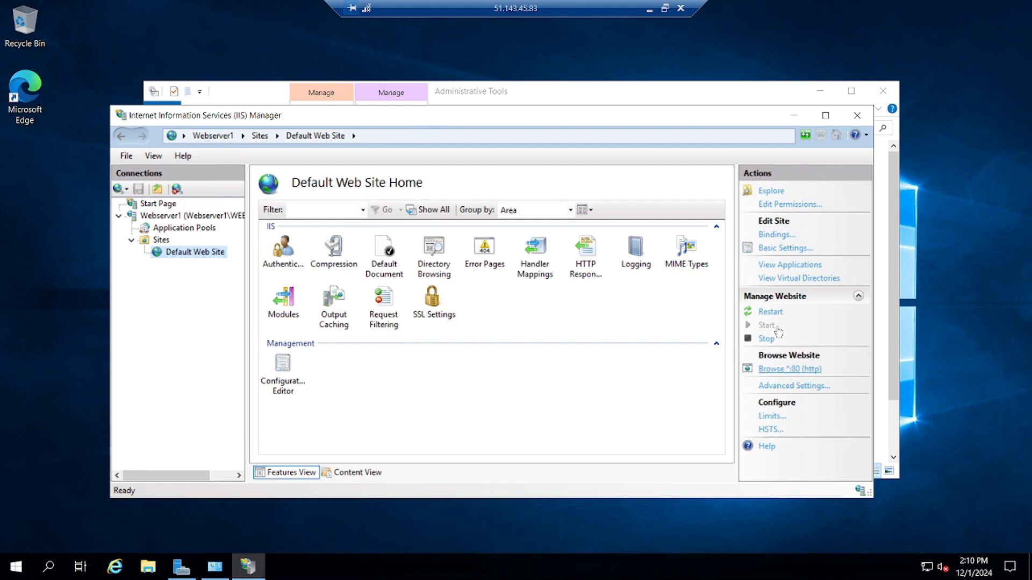
left_click(770, 312)
right_click(45, 240)
left_click(186, 567)
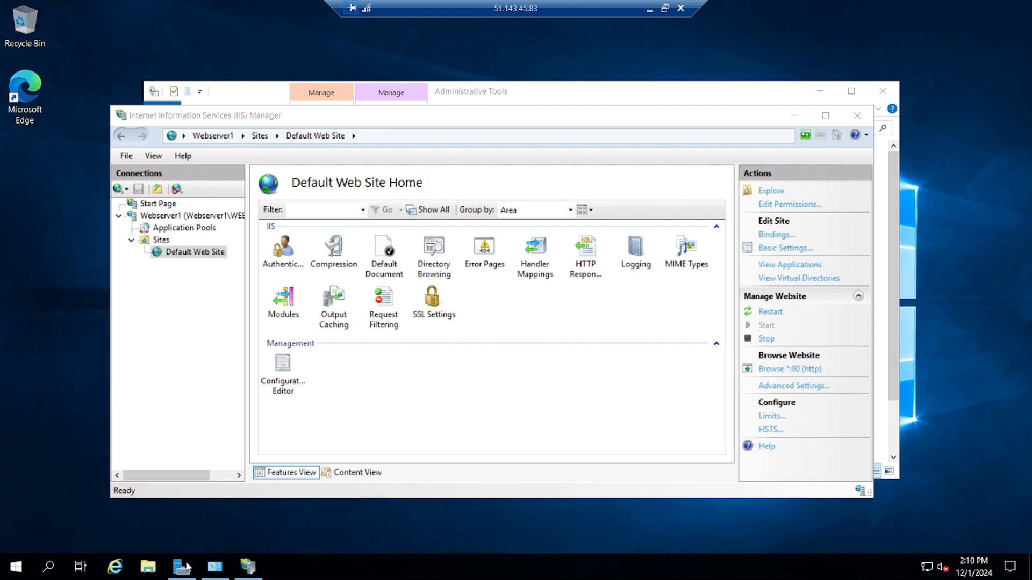
Launch Microsoft Edge and complete its first-run setup without signing in or importing data.
double_click(33, 99)
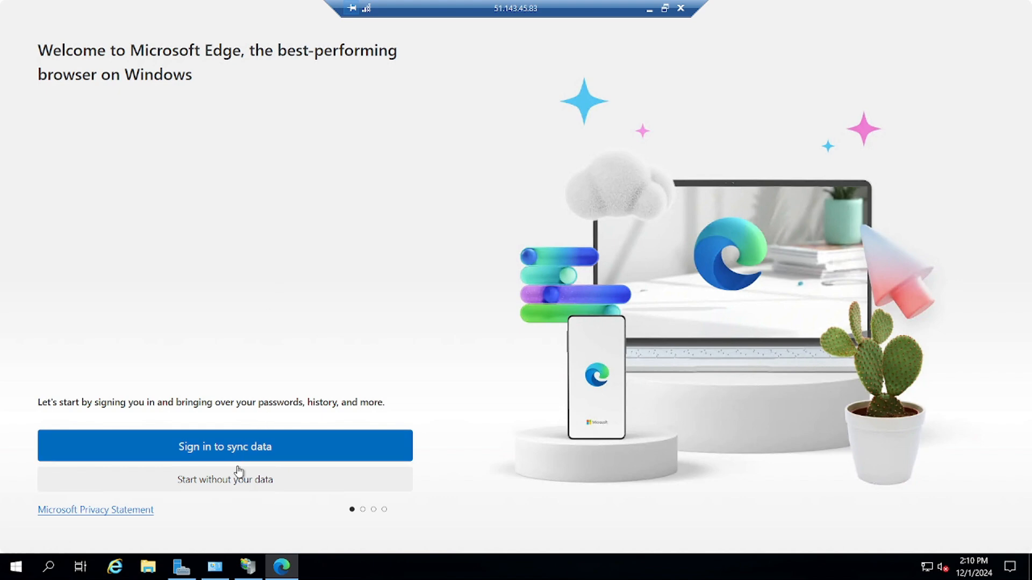
left_click(231, 487)
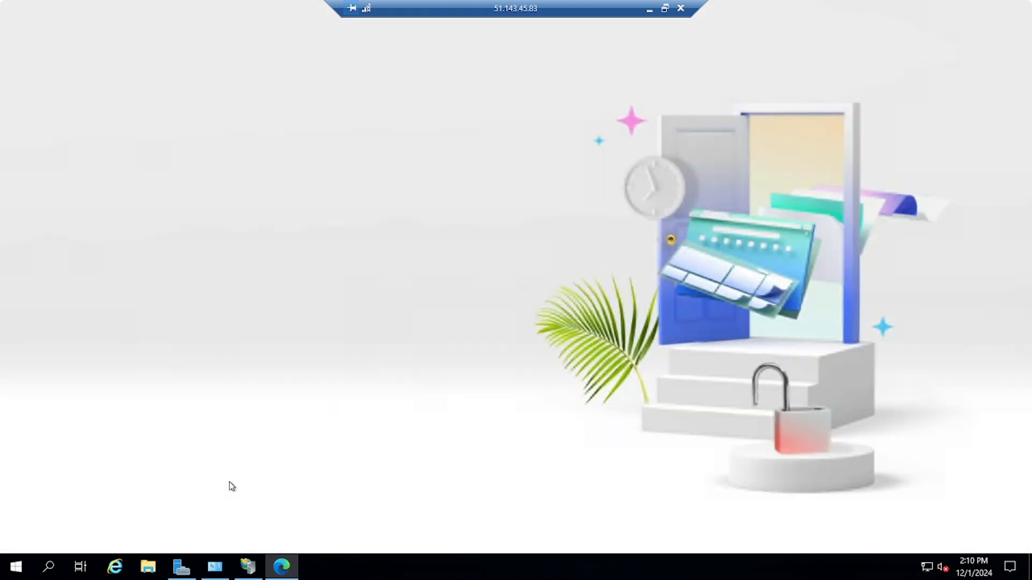
left_click(129, 486)
left_click(231, 484)
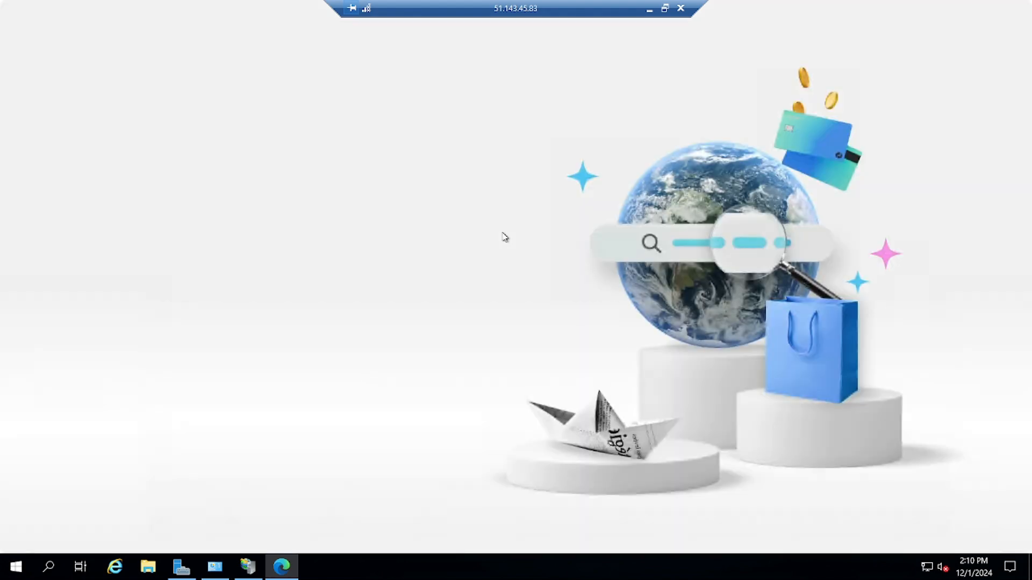
left_click(134, 485)
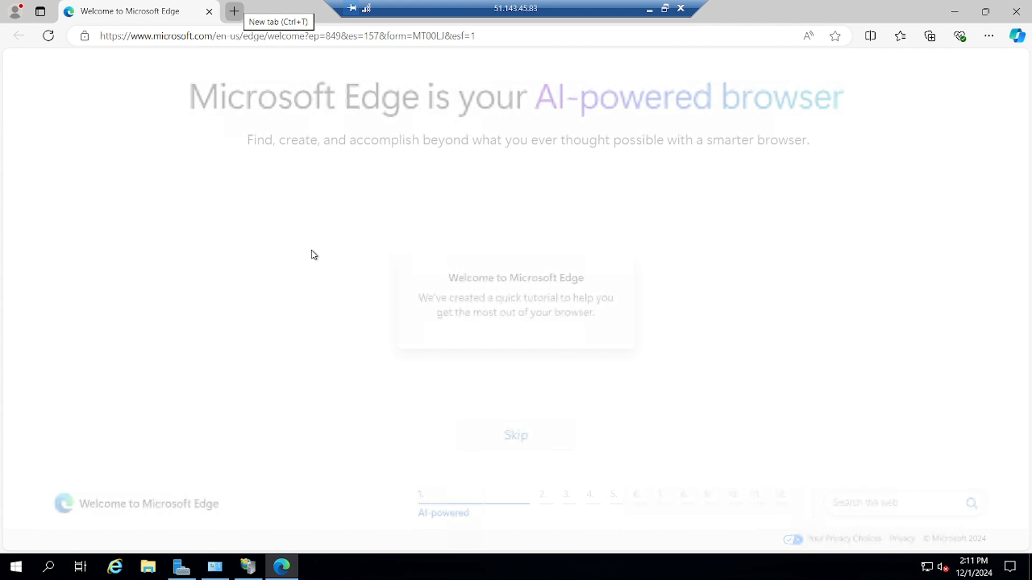
Open the W3Schools HTML Tutorial in a new tab and copy its example HTML code.
key("ctrl+t")
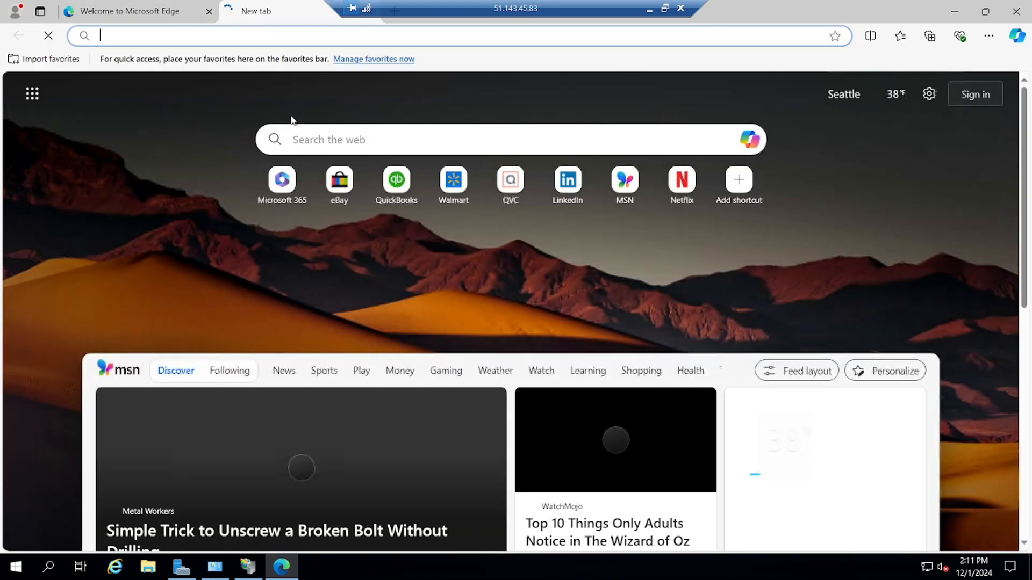
type("w3 ")
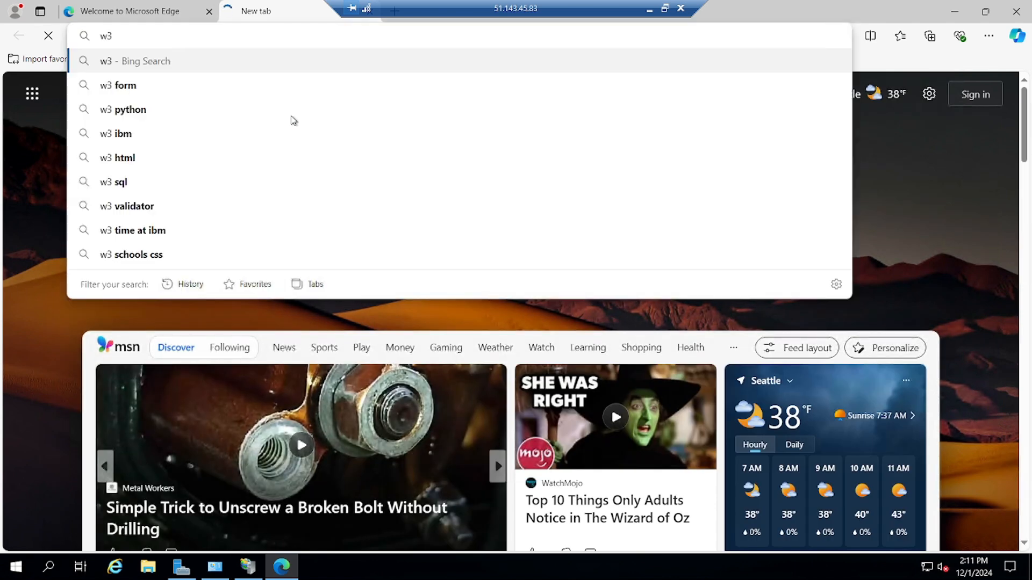
type("scholl")
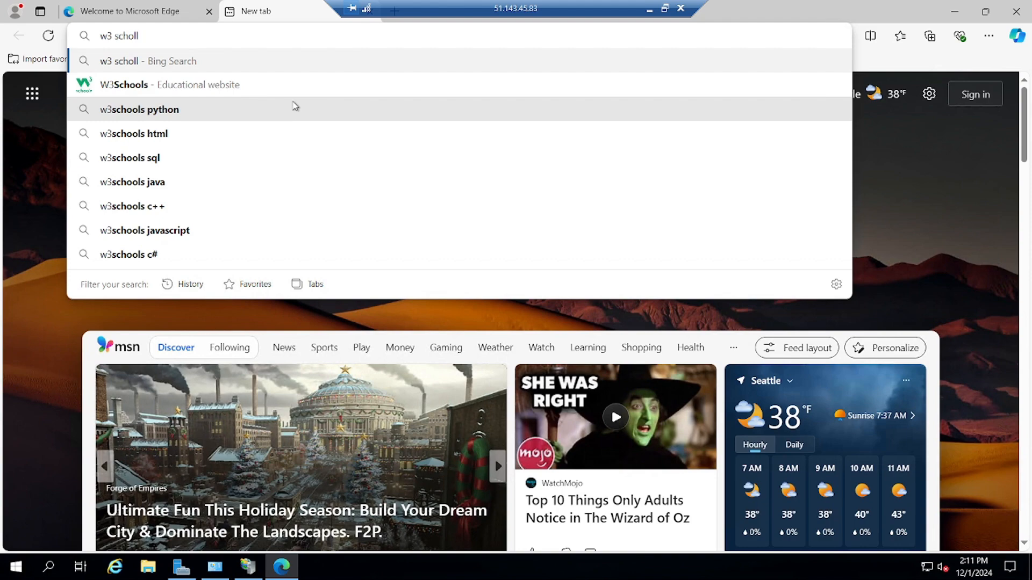
left_click(165, 139)
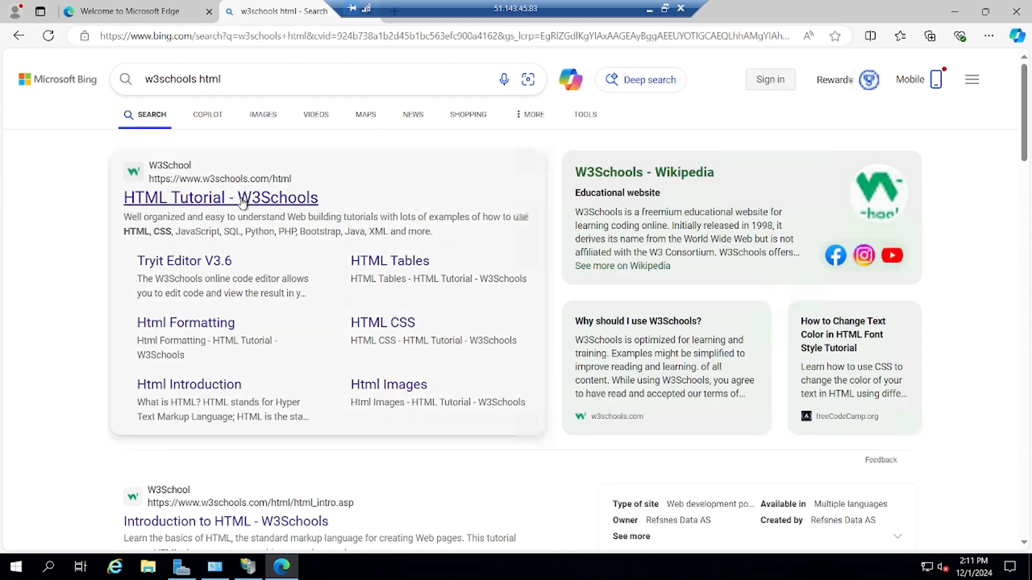
left_click(241, 202)
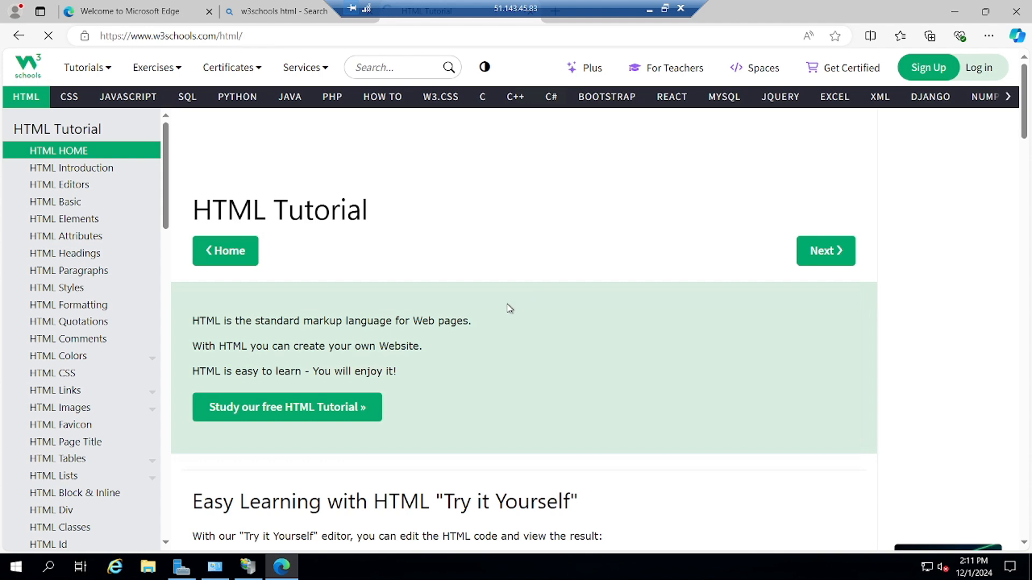
scroll(509, 308, "down", 12)
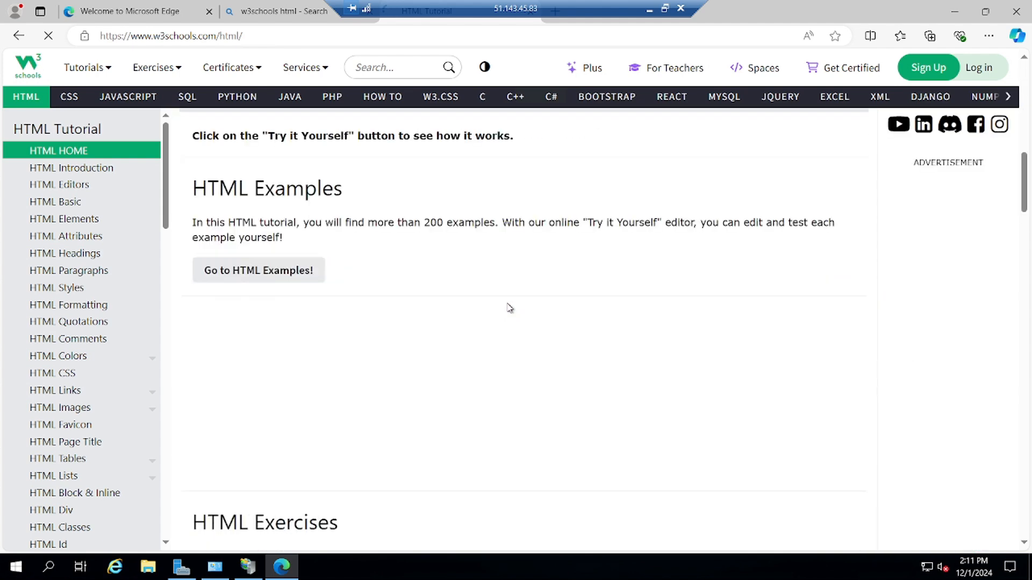
scroll(509, 308, "up", 4)
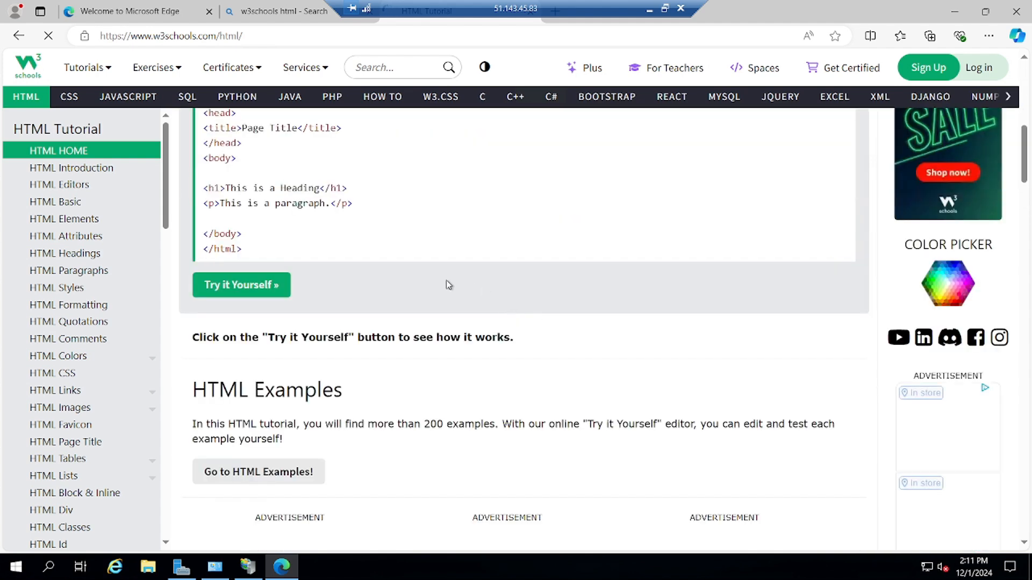
scroll(332, 241, "up", 2)
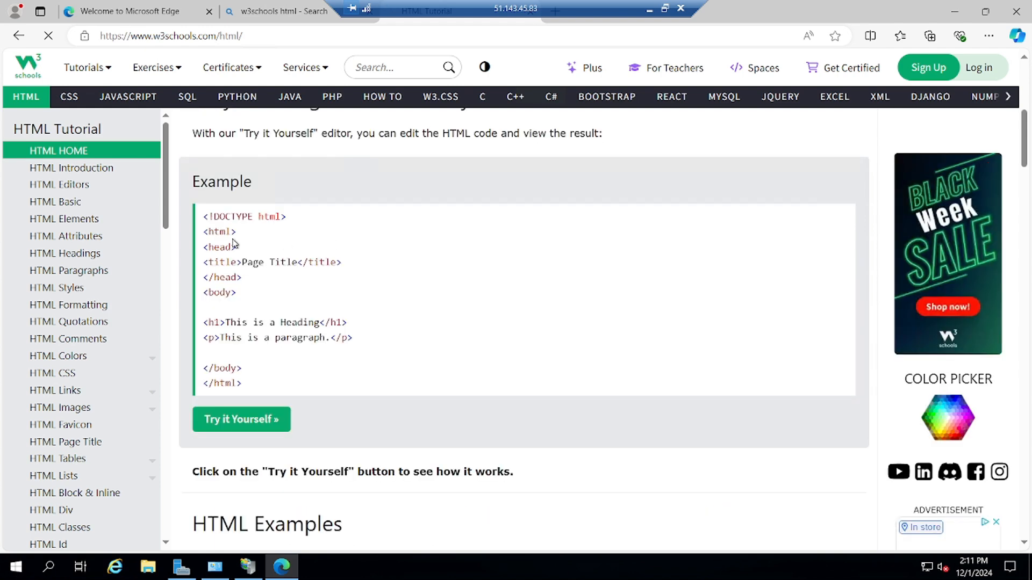
triple_click(244, 337)
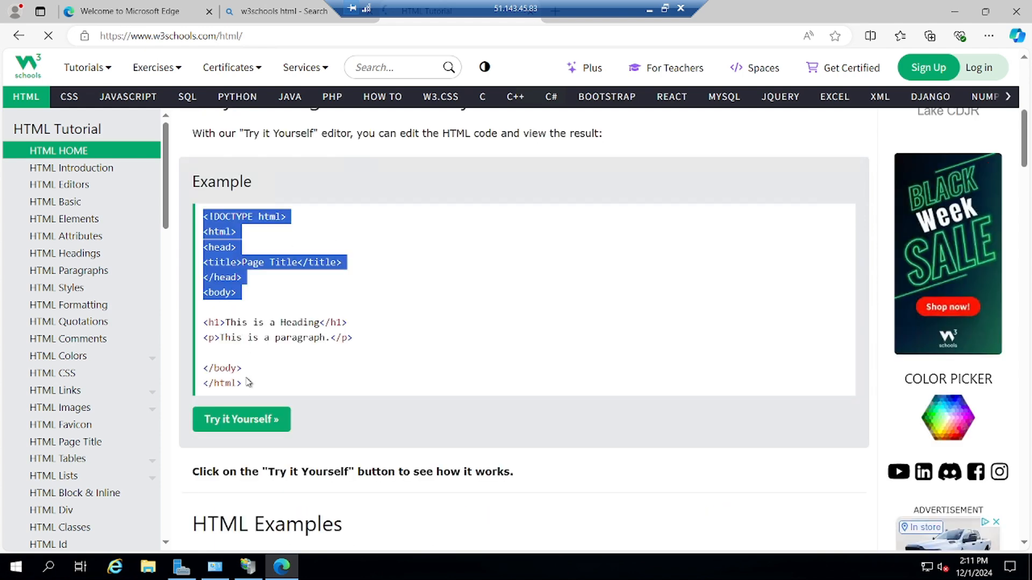
right_click(231, 269)
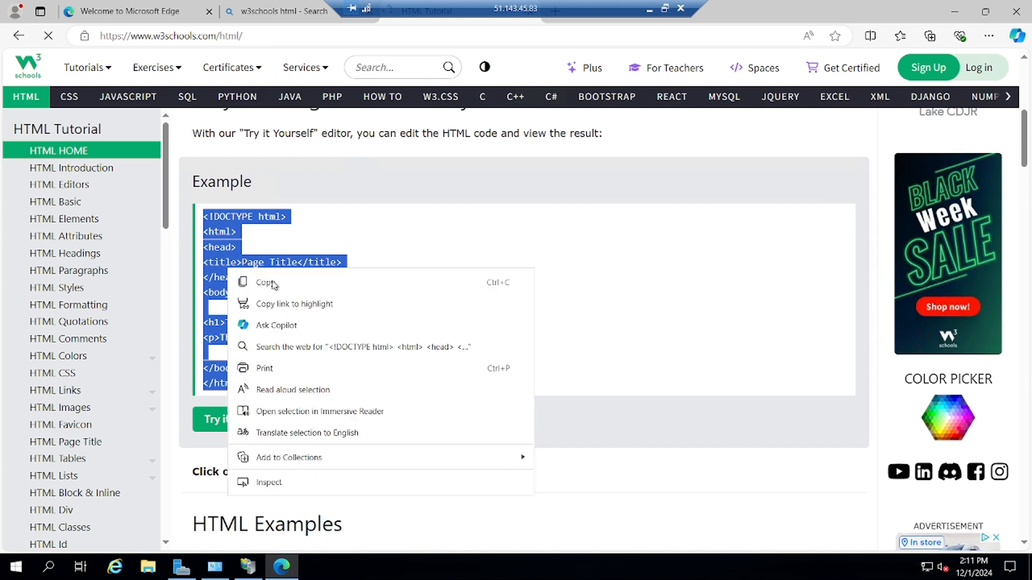
left_click(266, 283)
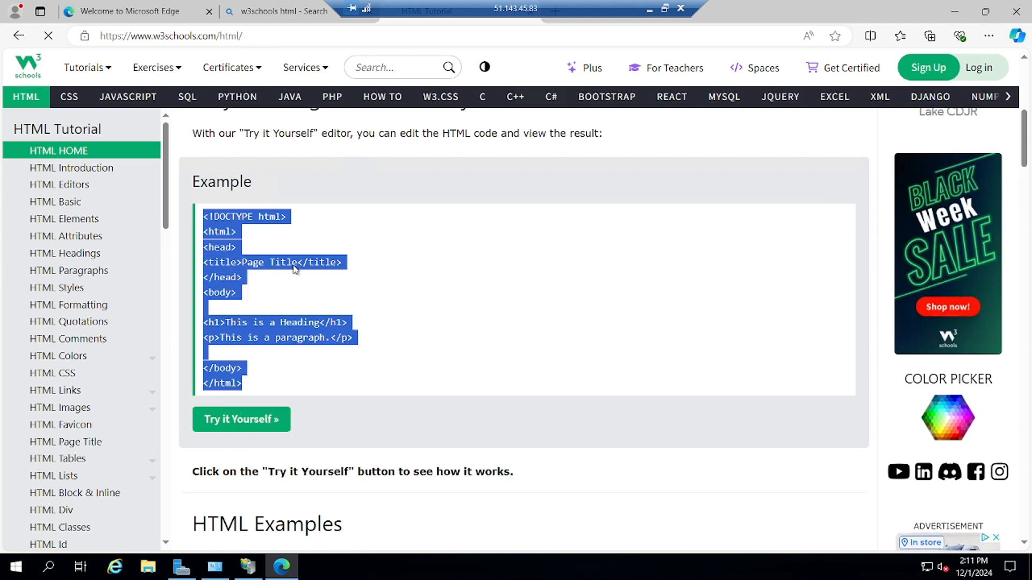
Minimize Edge and open a blank Notepad by searching Windows for 'not'.
left_click(954, 13)
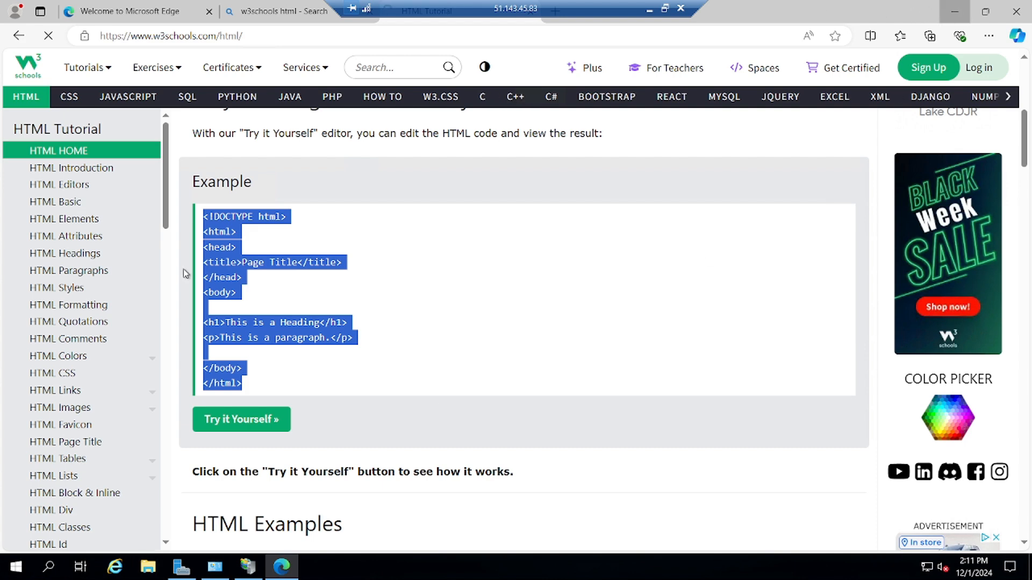
right_click(47, 191)
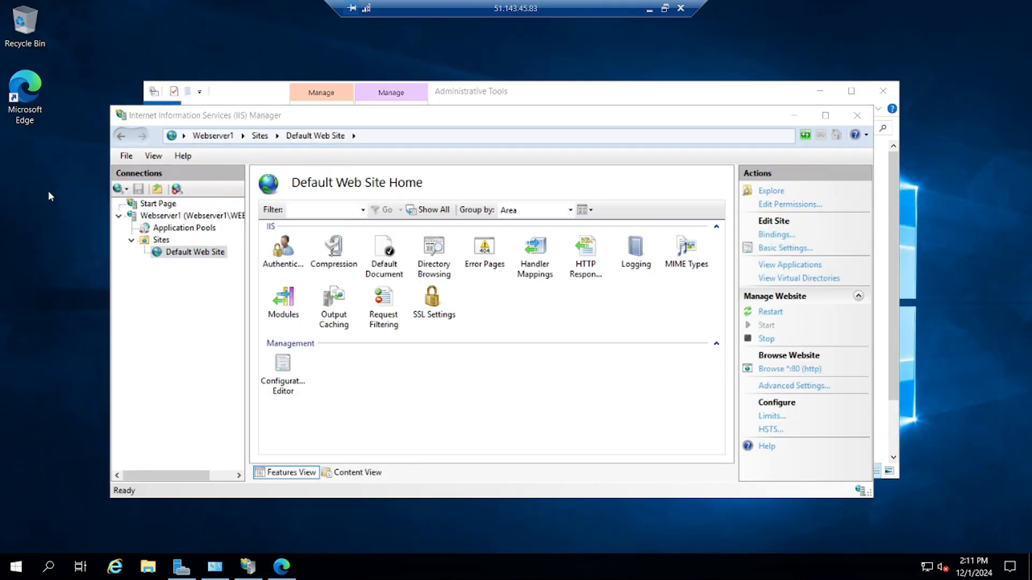
mouse_move(85, 288)
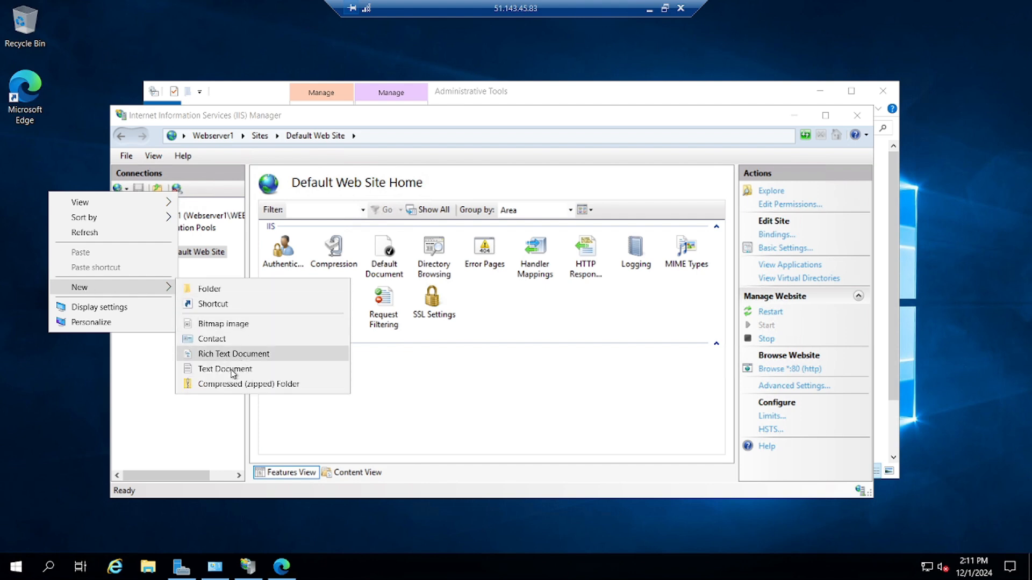
left_click(80, 417)
left_click(49, 567)
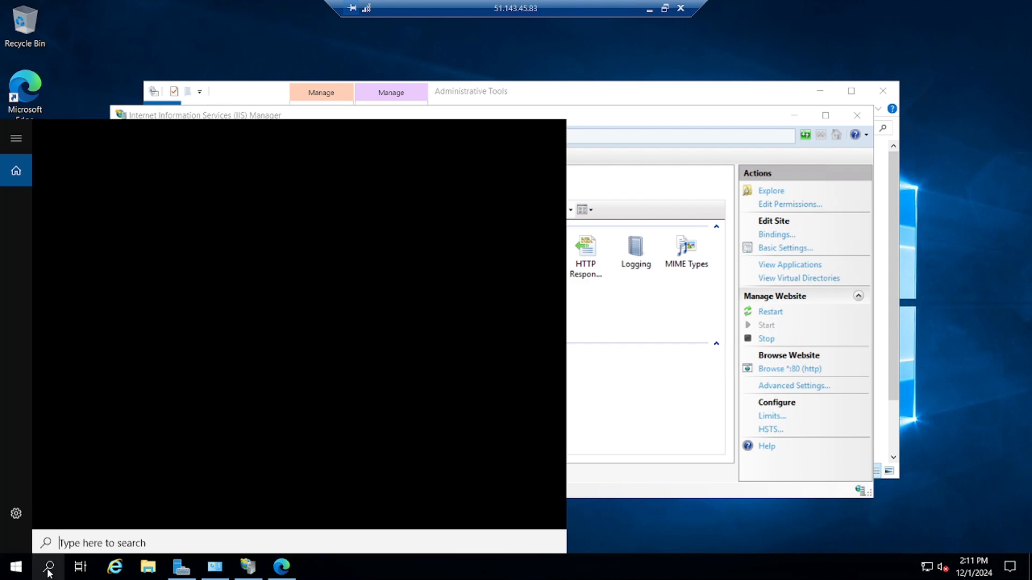
type("no")
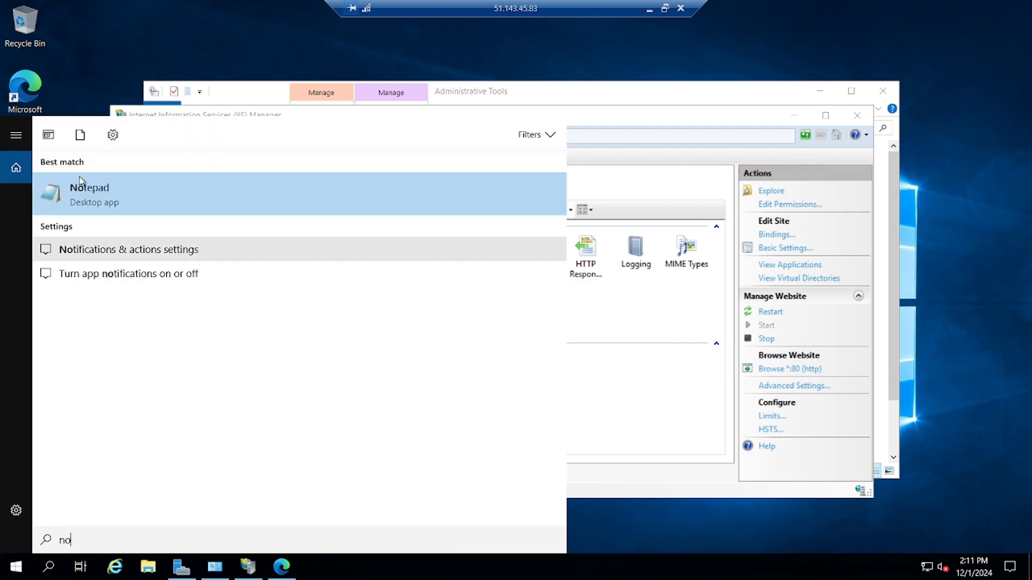
type("t")
key("Return")
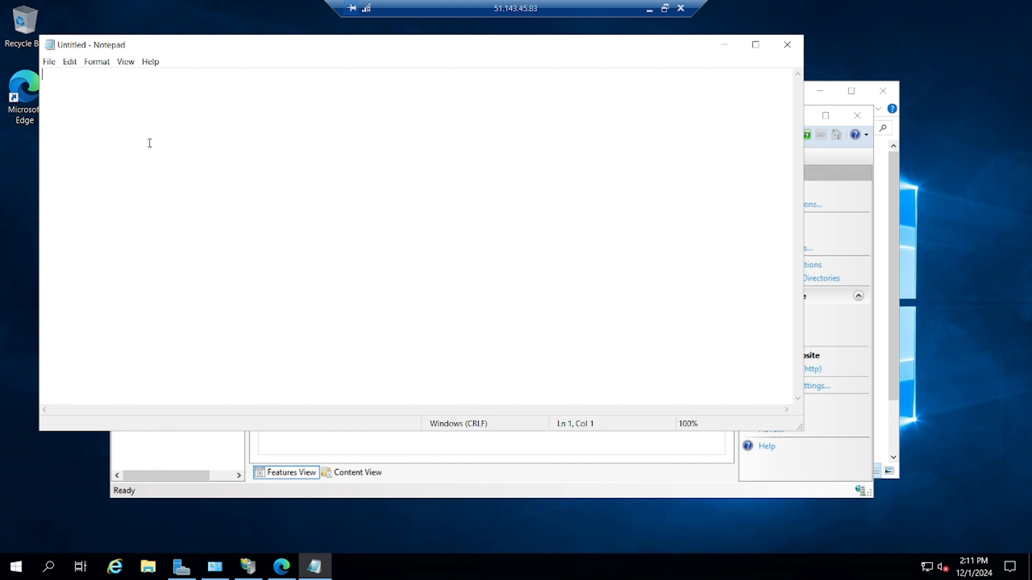
Paste the example HTML, delete the paragraph line, and change the heading to 'Webserver 01'.
key("ctrl+v")
left_click_drag(45, 169, 190, 165)
key("Delete")
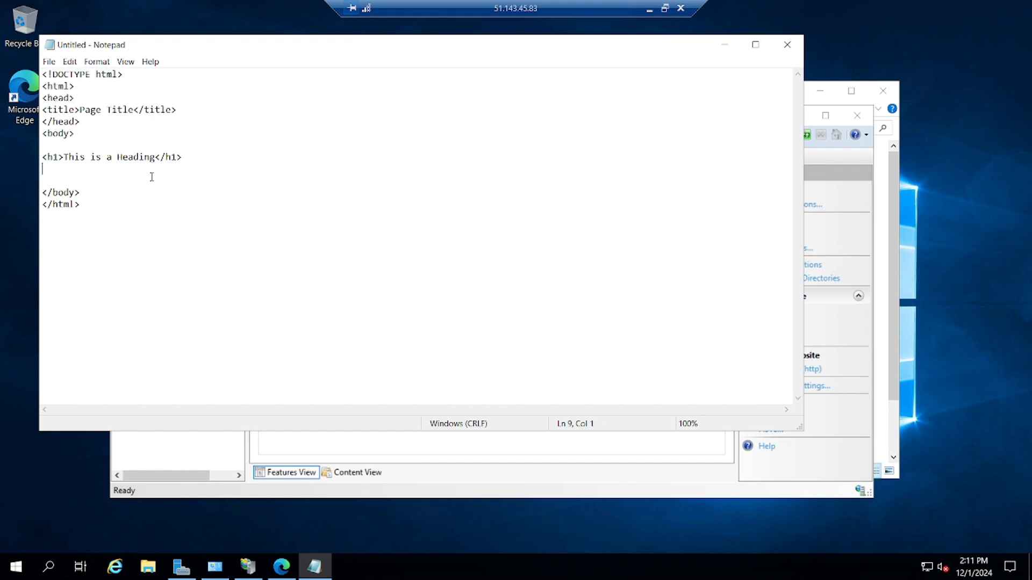
left_click_drag(155, 157, 64, 157)
key("Delete")
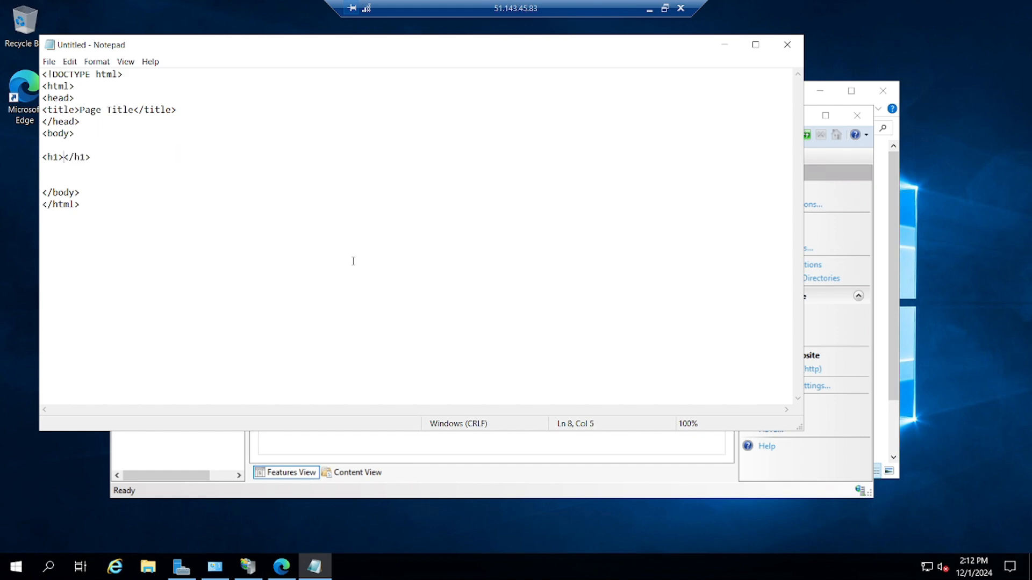
type("Webserver 01")
left_click(47, 63)
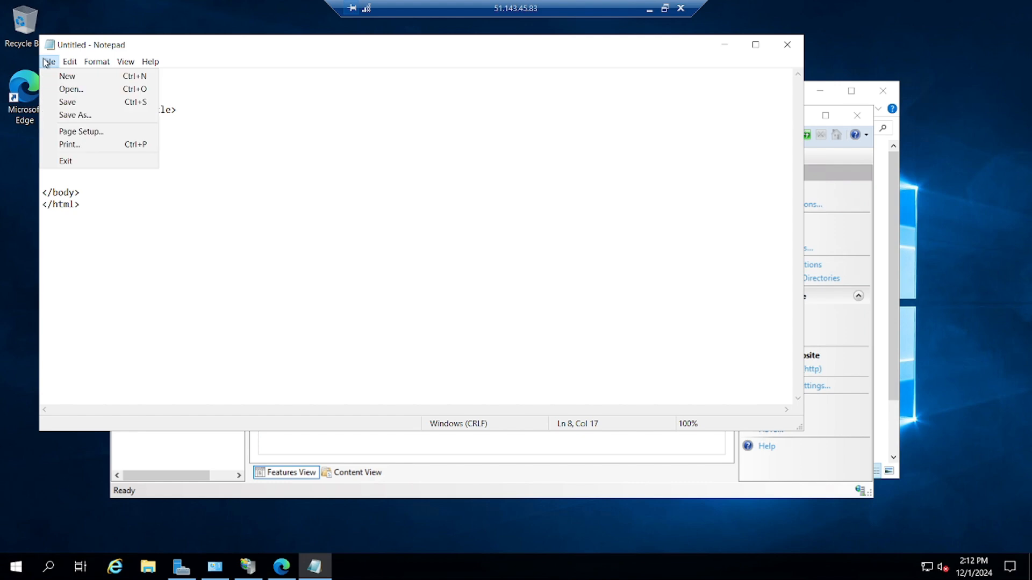
left_click(60, 115)
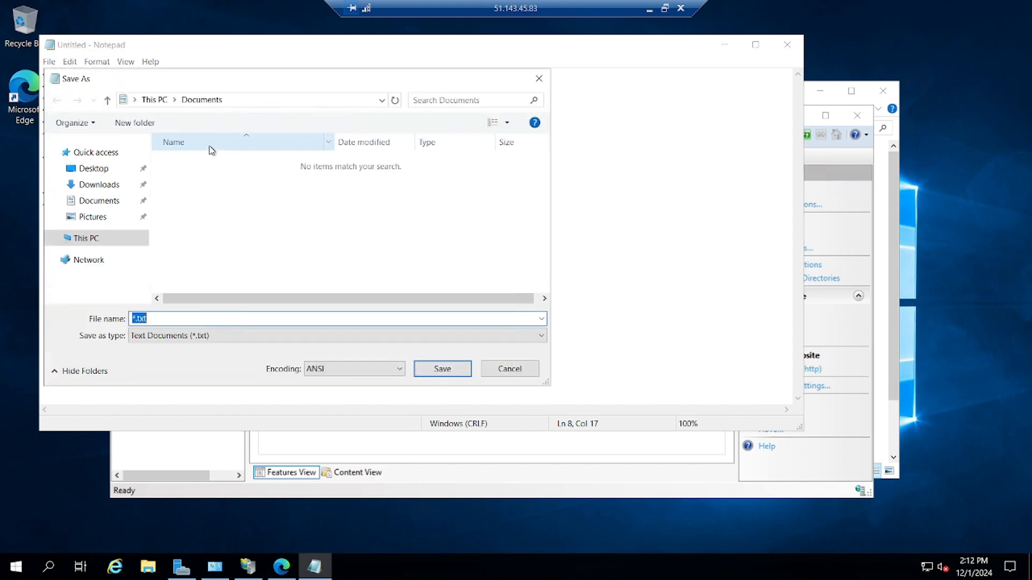
left_click(538, 79)
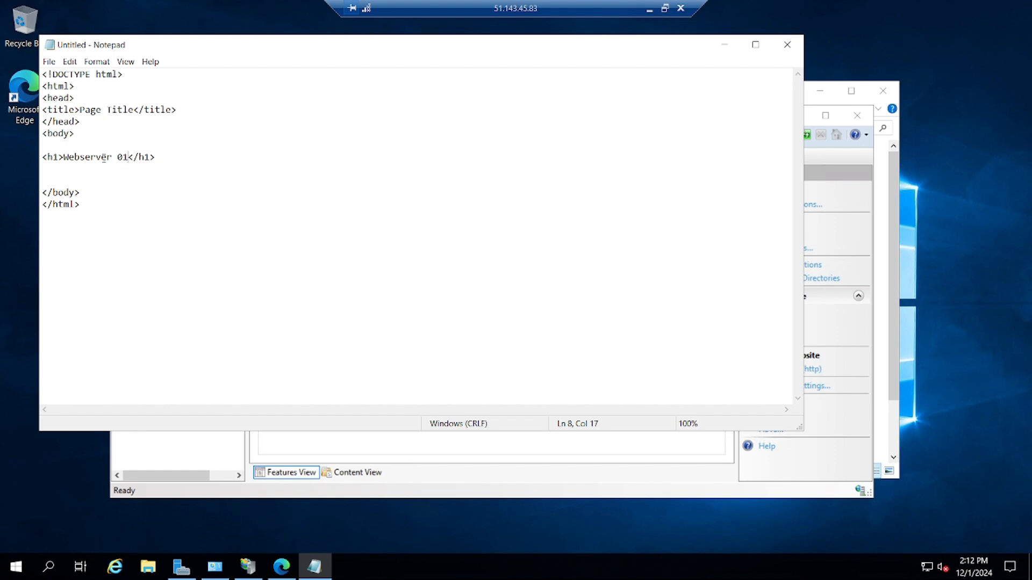
Replace the Page Title text with 'Webserver-01'.
left_click_drag(127, 158, 65, 159)
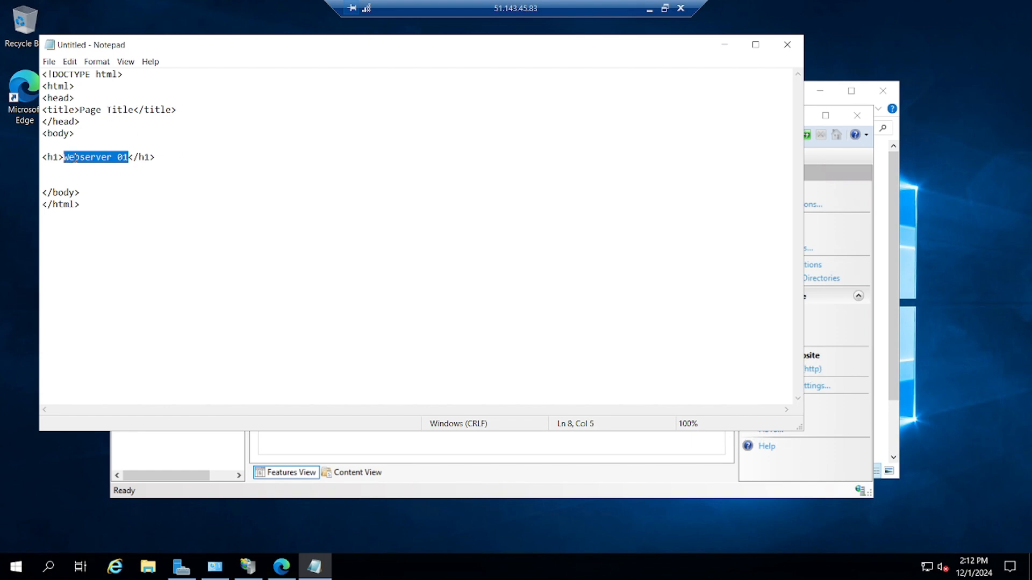
left_click_drag(81, 109, 135, 112)
key("ctrl+v")
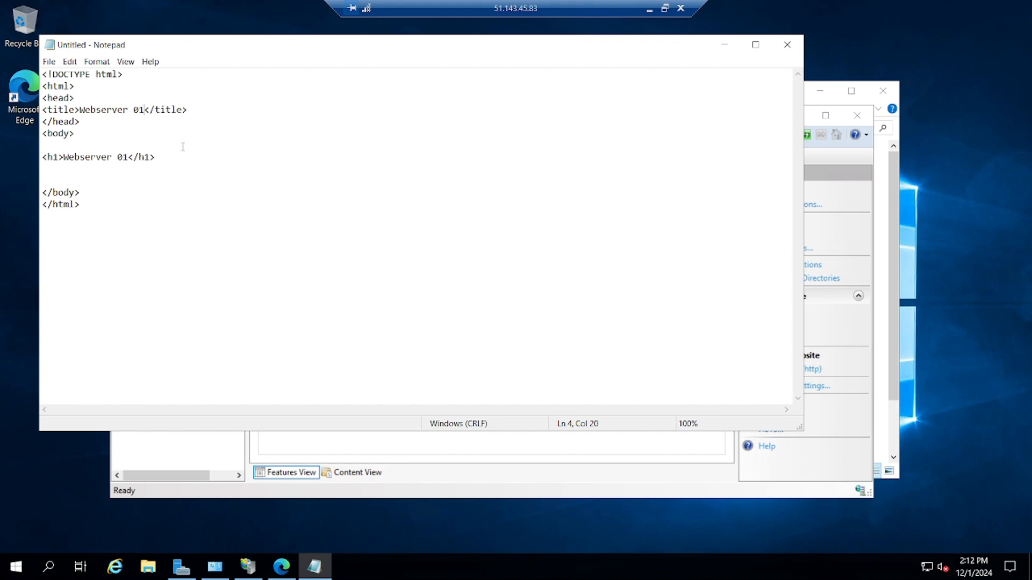
left_click(134, 110)
key("BackSpace")
type("-")
left_click(169, 161)
In the Save As dialog, browse to the C:\inetpub\wwwroot folder.
key("ctrl+s")
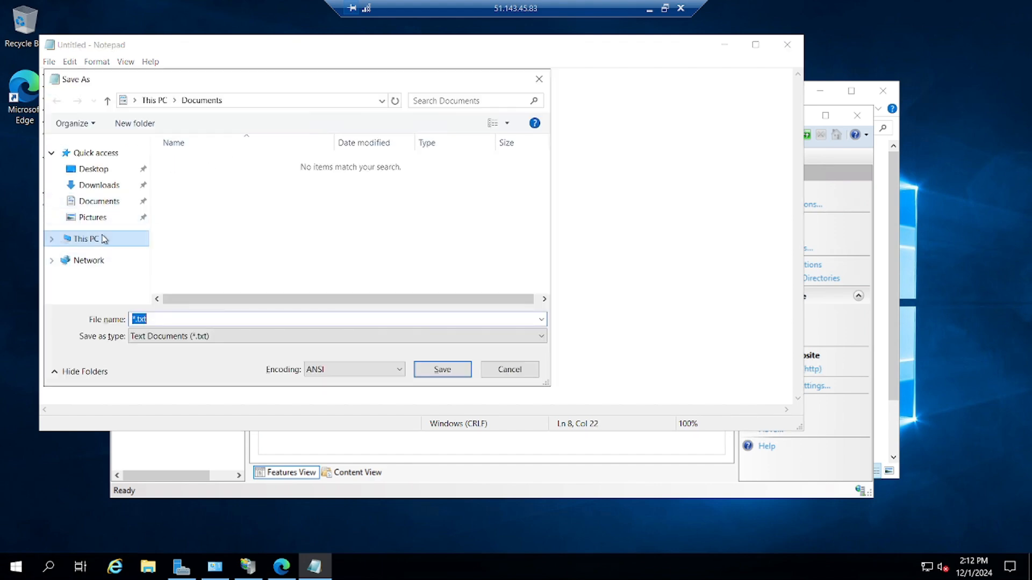
left_click(95, 239)
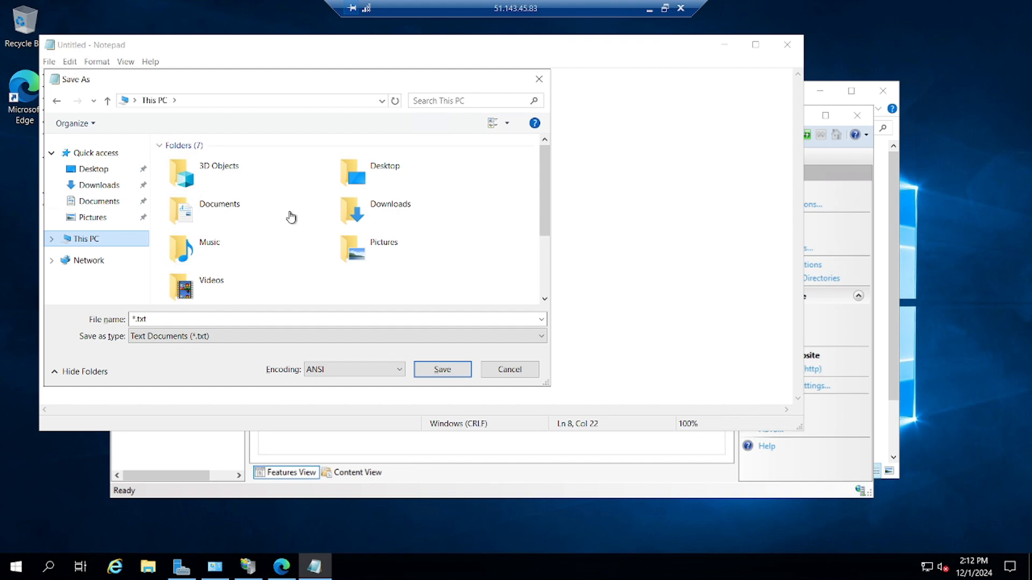
scroll(290, 217, "down", 3)
double_click(234, 254)
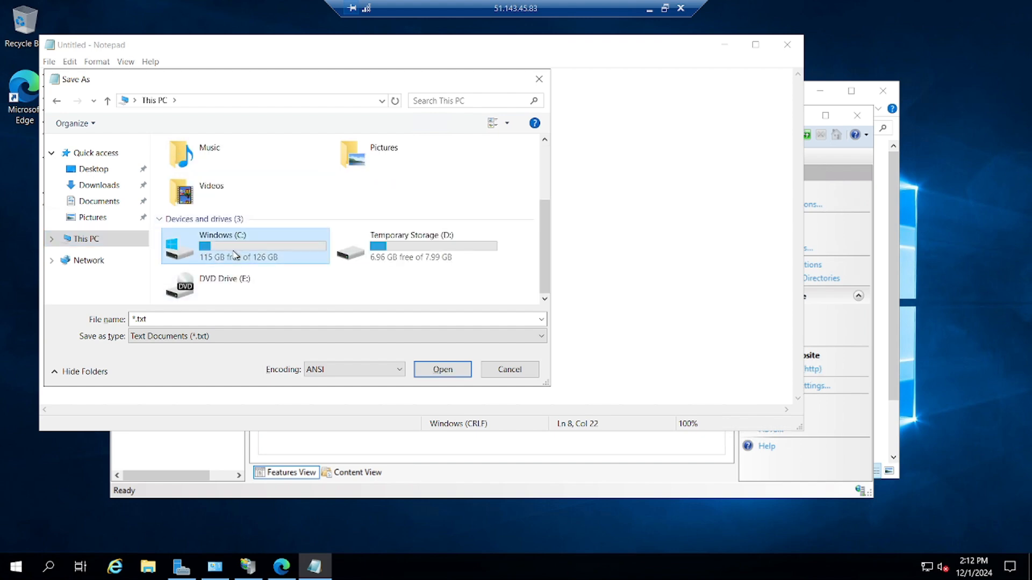
double_click(210, 168)
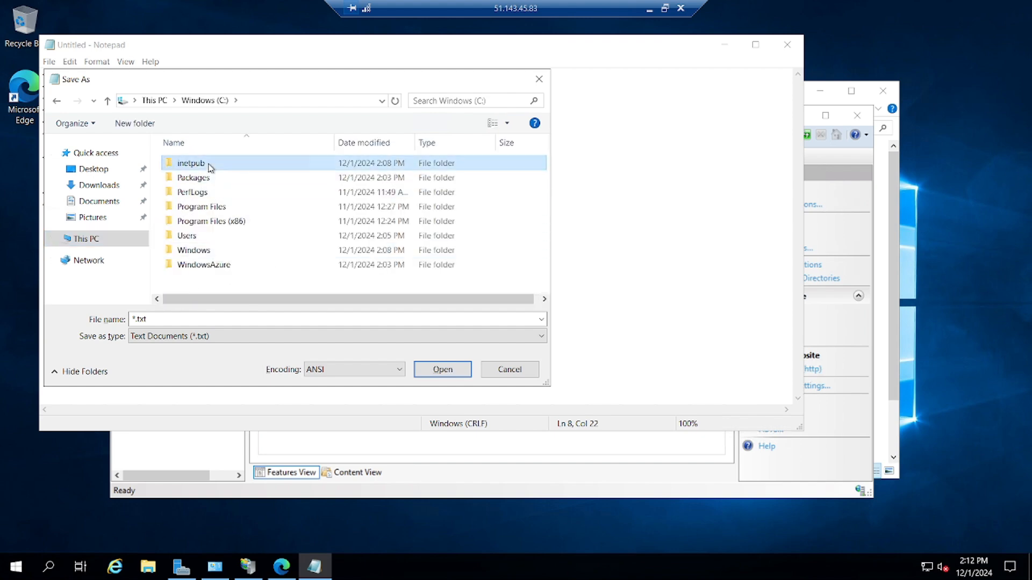
left_click(190, 224)
double_click(190, 224)
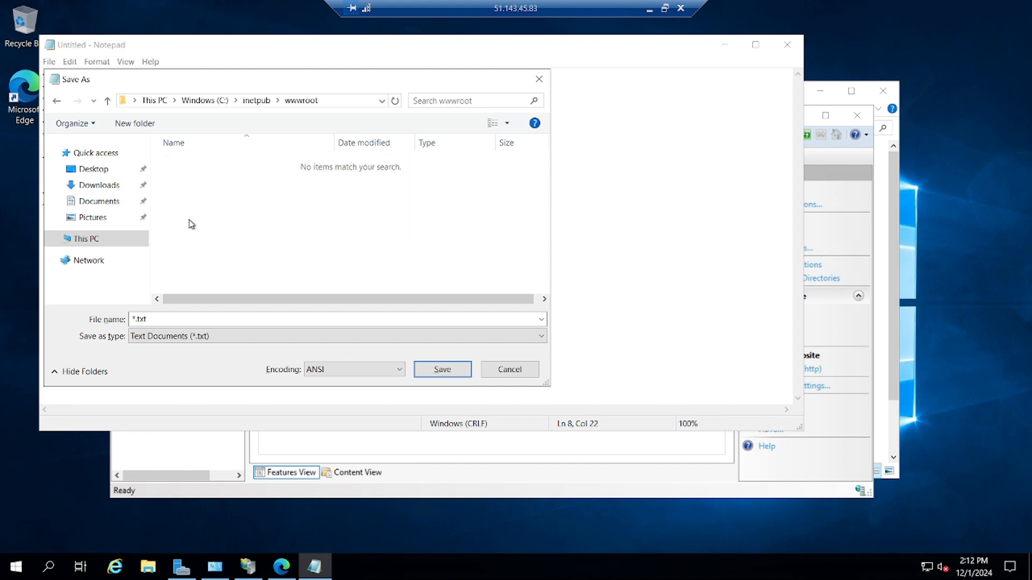
Save the file as index.html with All Files type, then close Notepad.
left_click(214, 338)
left_click(153, 360)
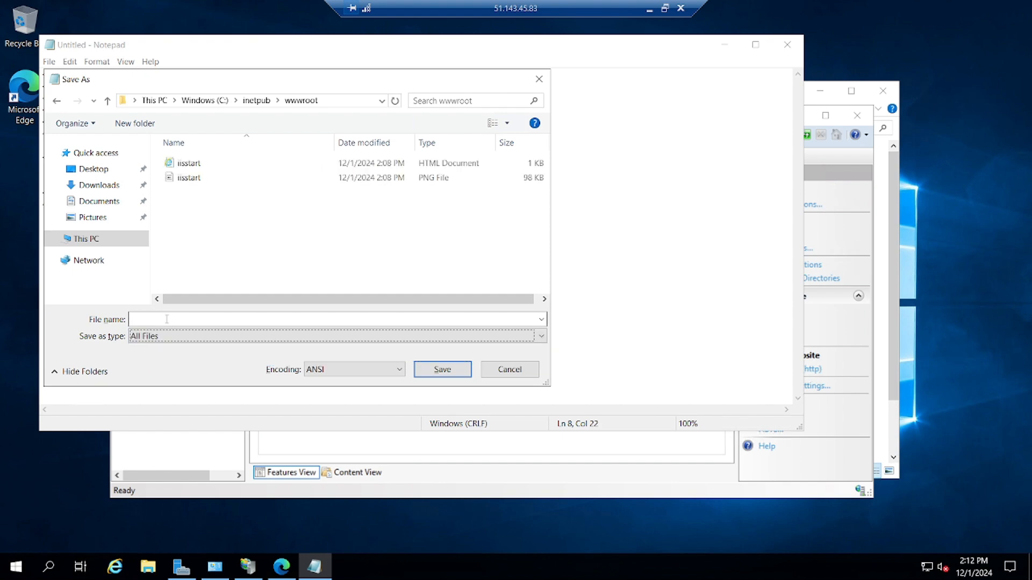
left_click(168, 319)
type("index.html")
left_click(437, 371)
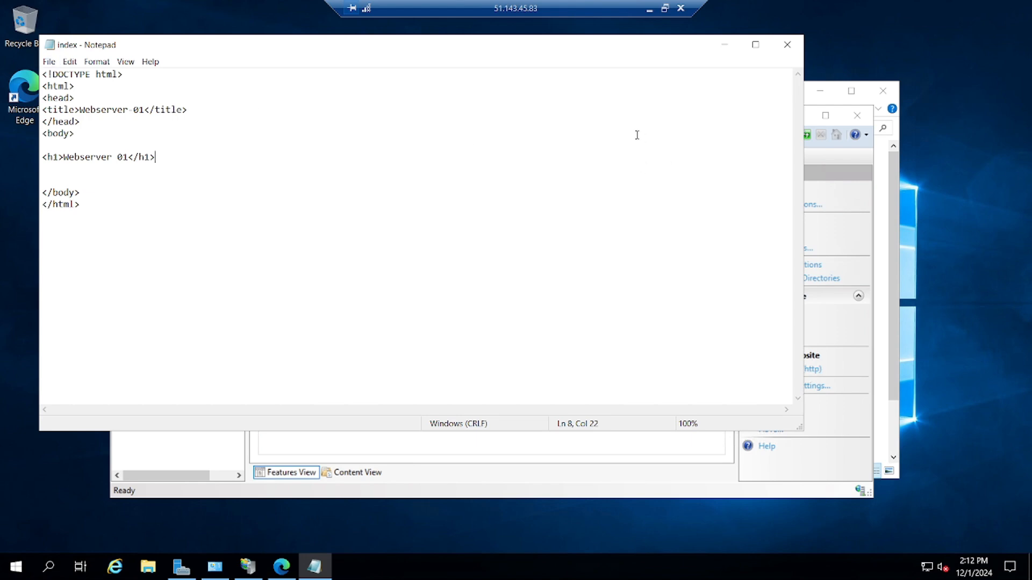
left_click(786, 50)
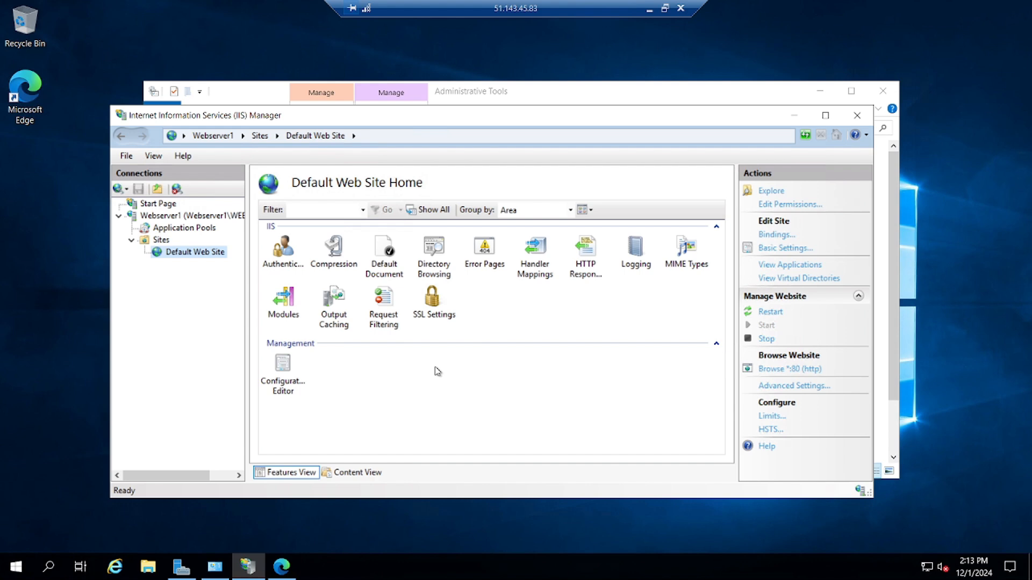
left_click(650, 9)
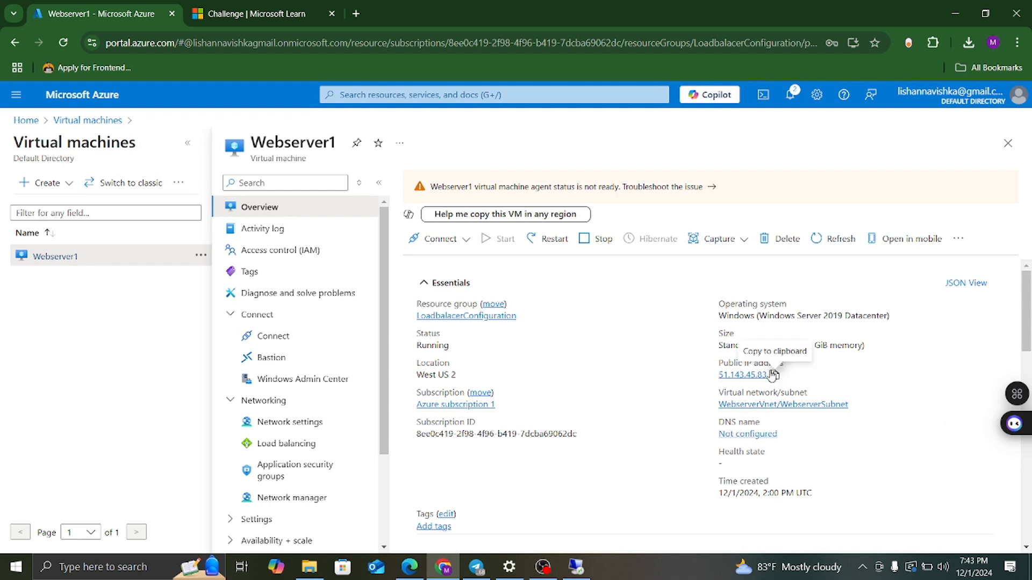
left_click(774, 374)
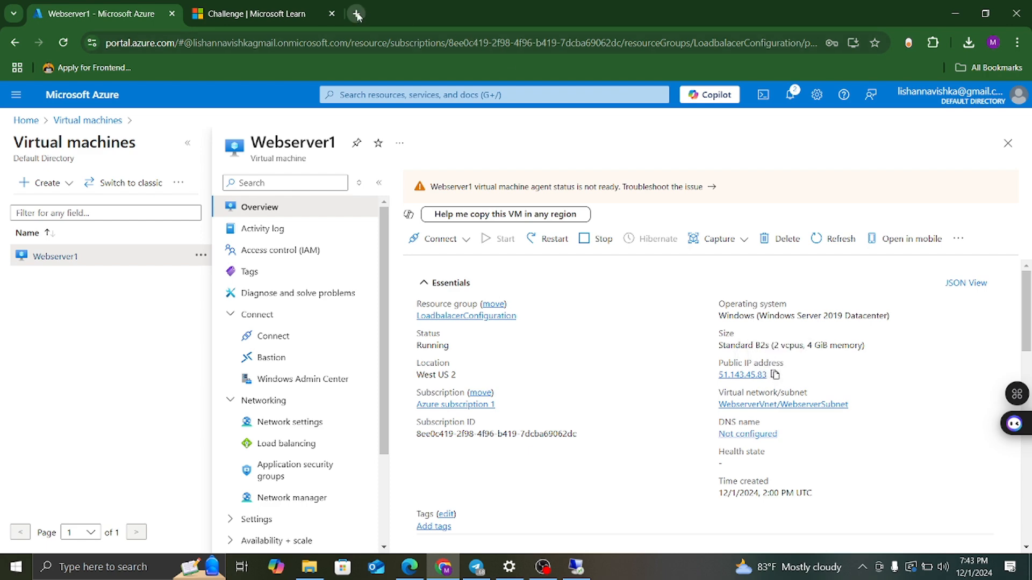
left_click(356, 13)
type("http")
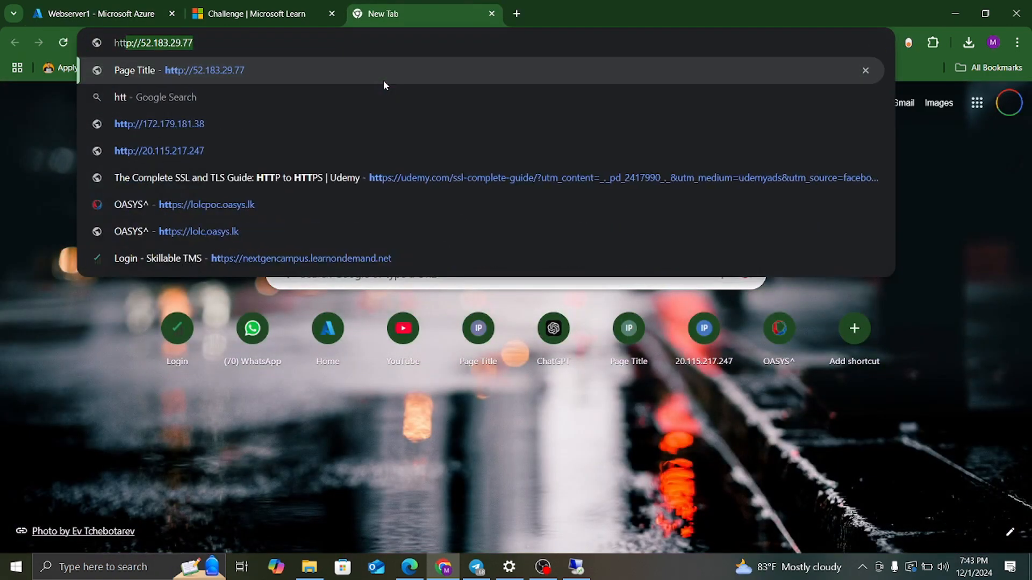
type("s://")
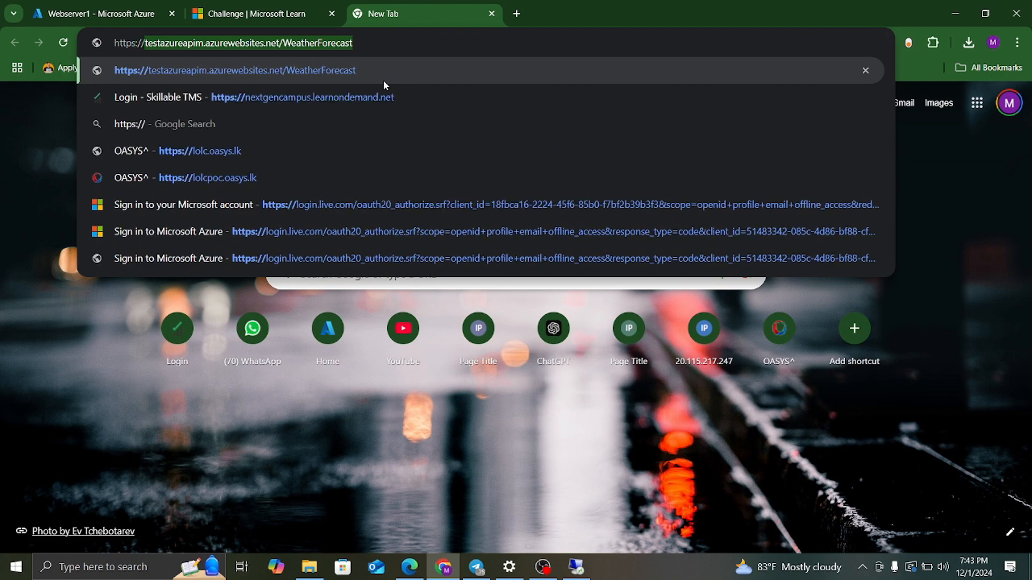
key("ctrl+v")
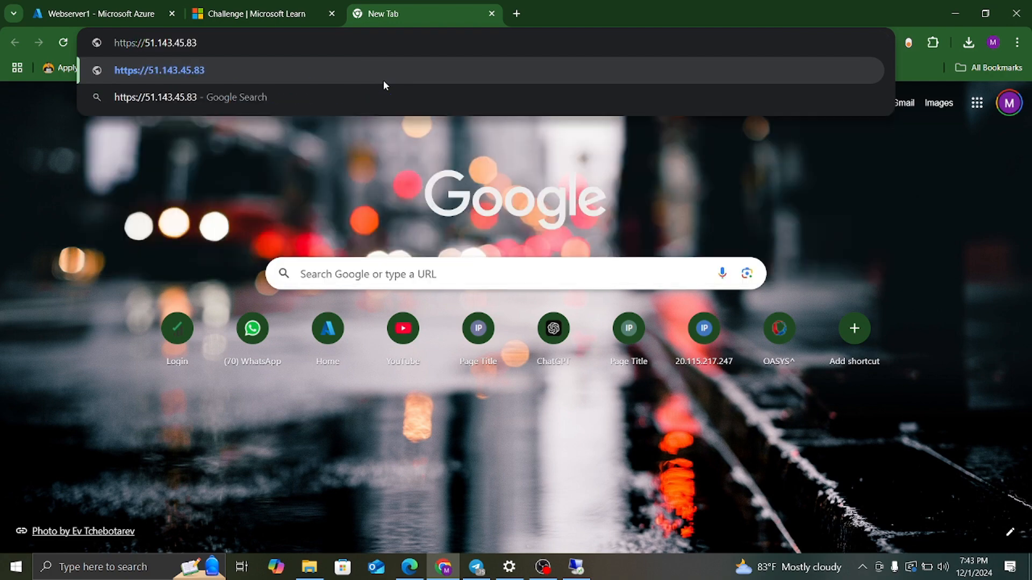
type(":80")
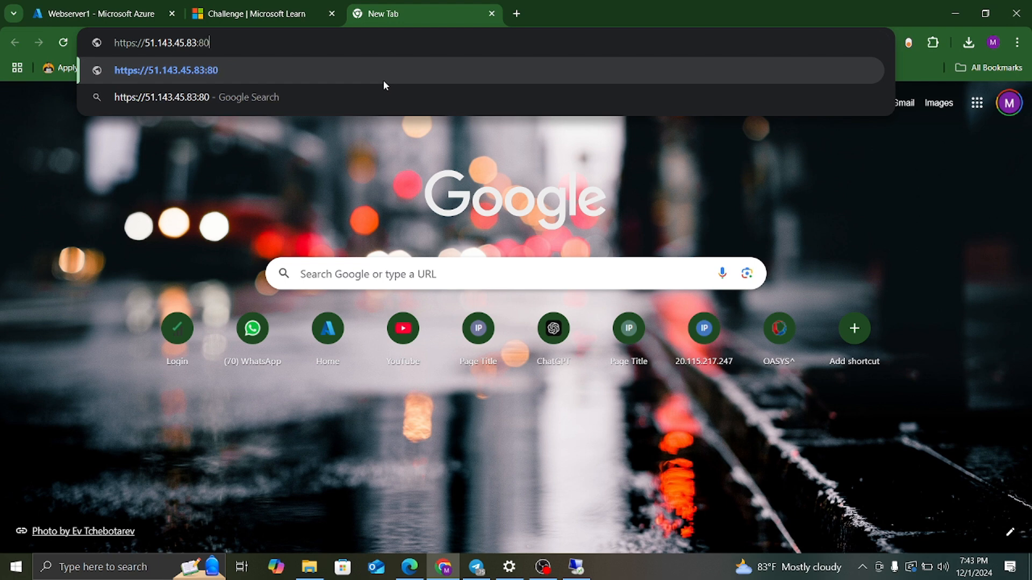
key("Return")
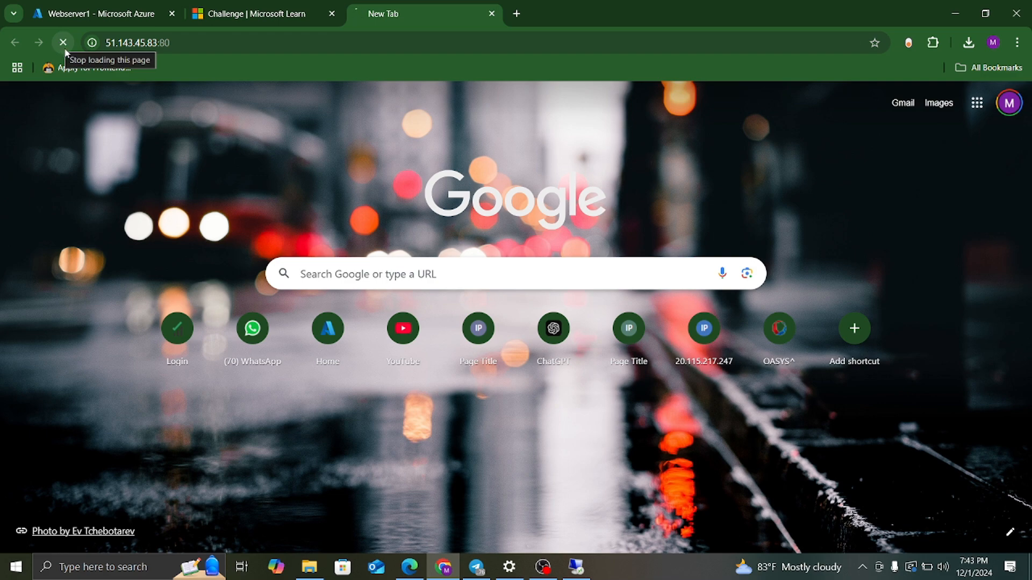
left_click(145, 13)
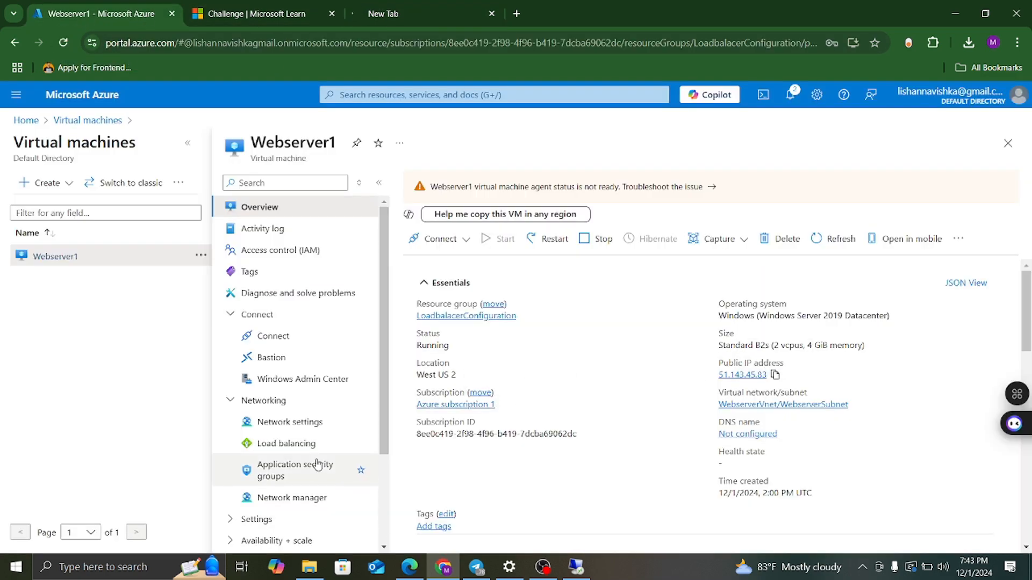
left_click(291, 425)
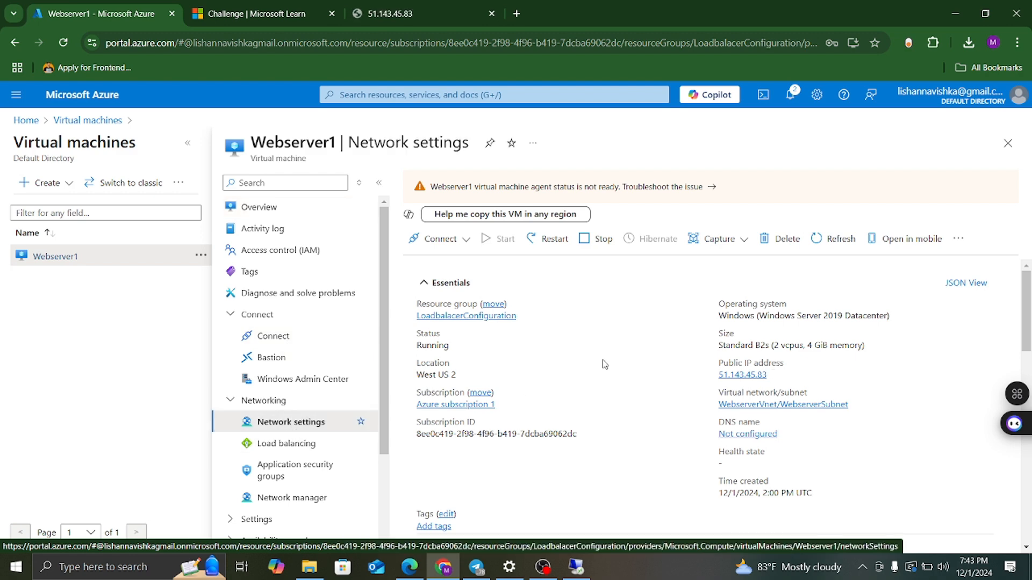
After 51.143.45.83 times out, start a new inbound port rule for Webserver1-nsg.
left_click(396, 13)
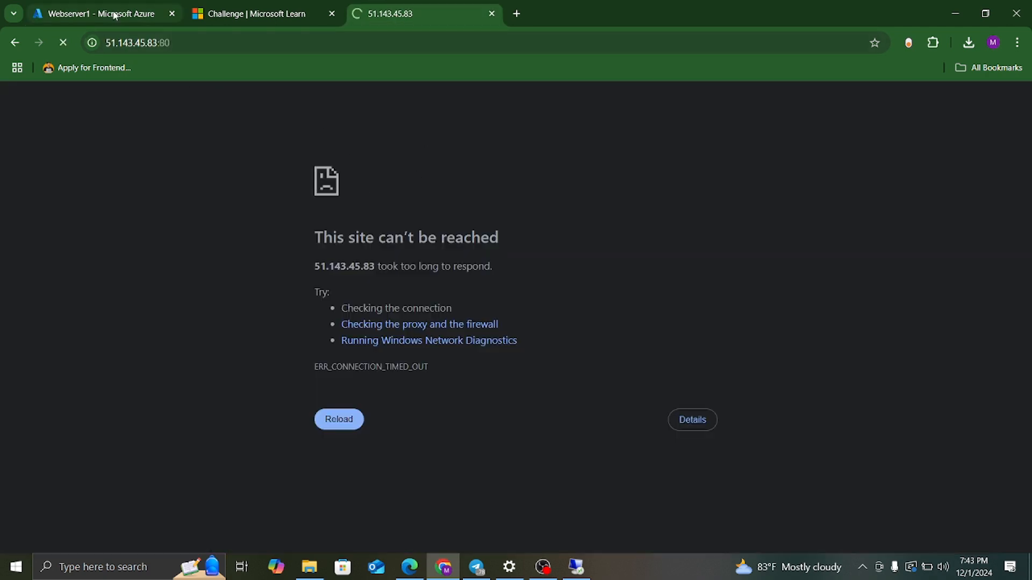
left_click(131, 19)
scroll(505, 395, "down", 5)
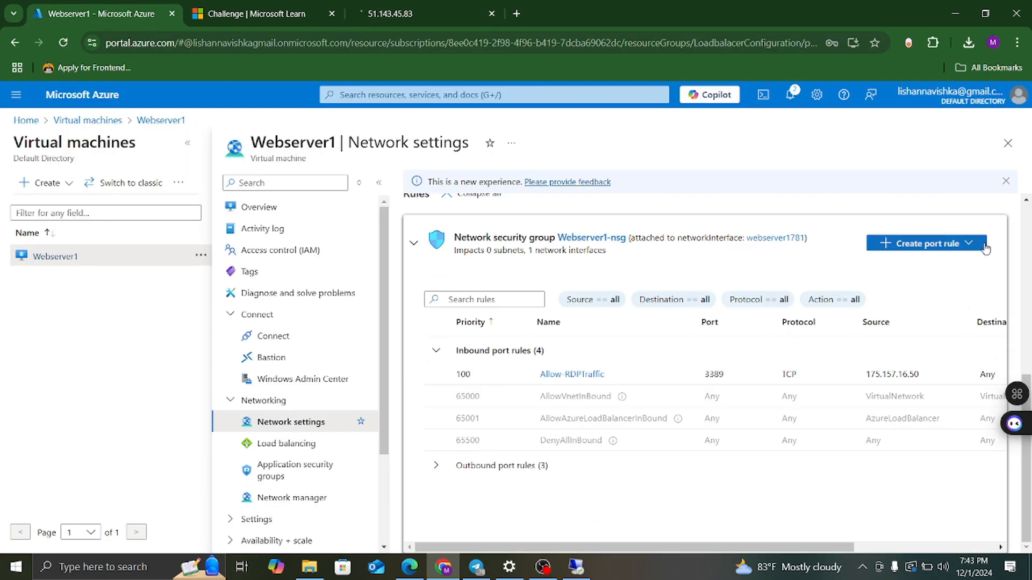
left_click(973, 243)
left_click(908, 264)
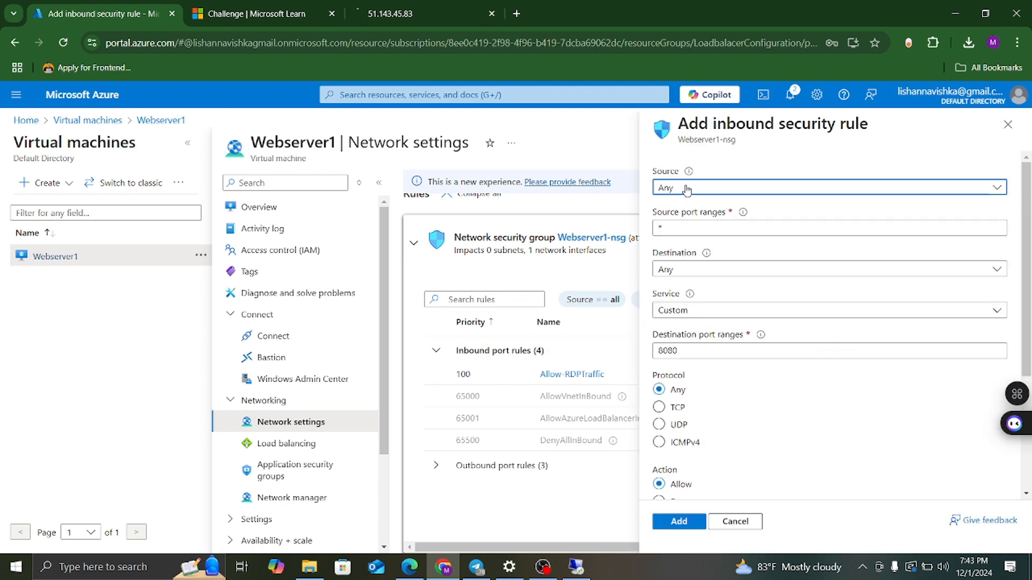
Set the rule's source to My IP address and its service to HTTP.
left_click(685, 189)
left_click(693, 252)
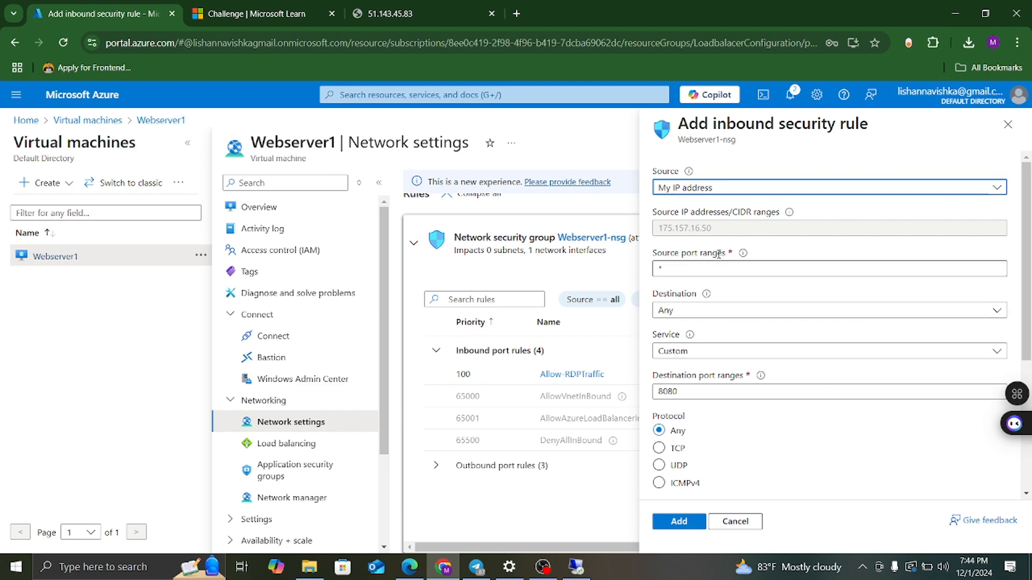
left_click(701, 352)
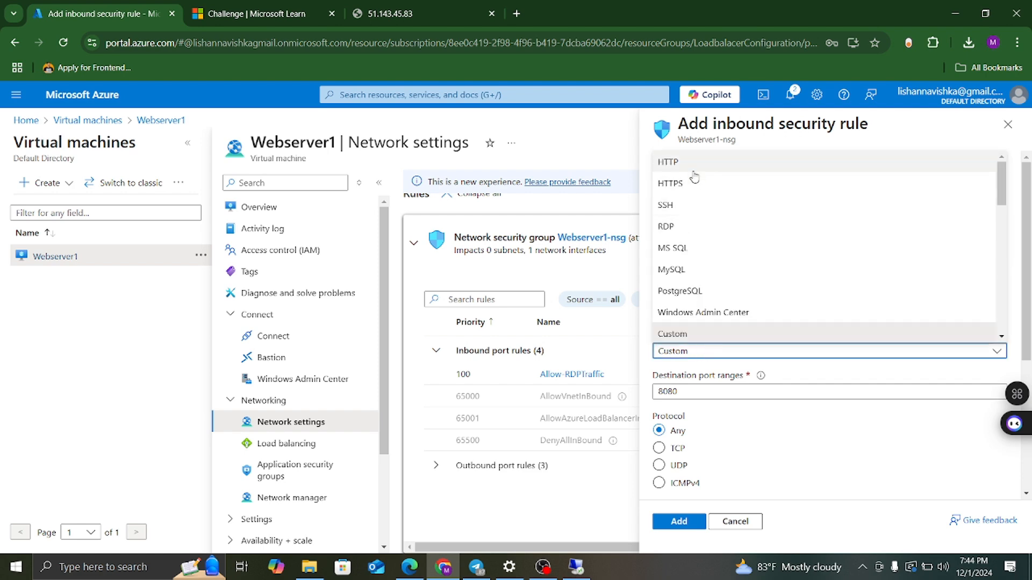
left_click(694, 162)
Rename the rule to Allow-HTTPTraffic and add it.
scroll(769, 315, "down", 4)
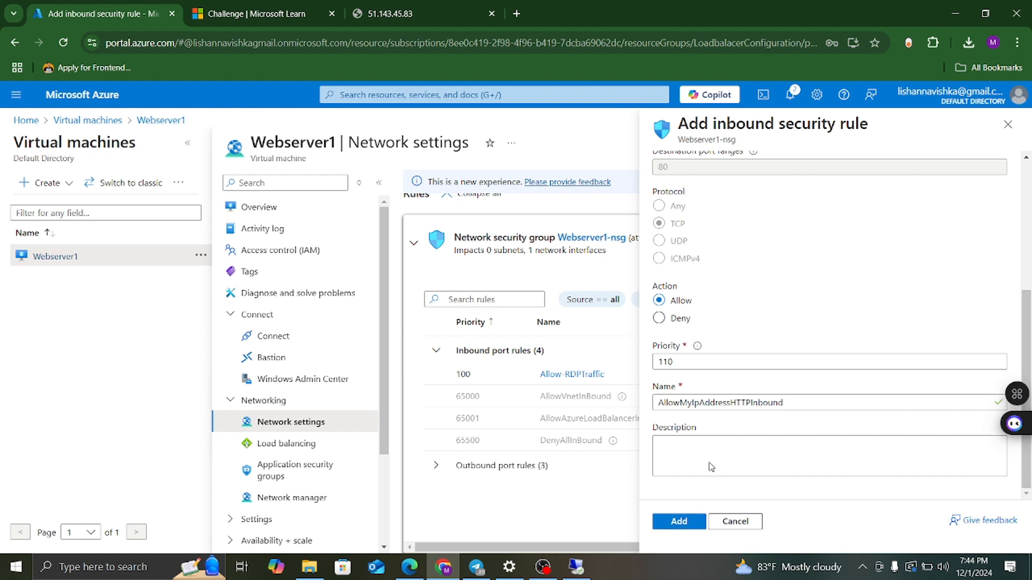
left_click(731, 404)
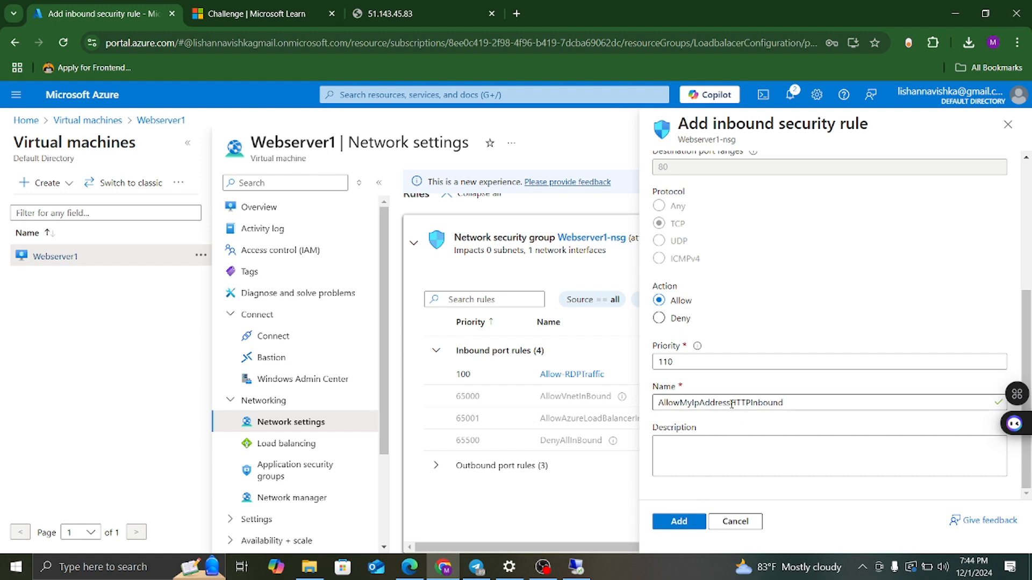
key("BackSpace")
key("BackSpace")
key("BackSpace")
key("BackSpace")
key("BackSpace")
key("BackSpace")
key("BackSpace")
key("BackSpace")
key("BackSpace")
key("BackSpace")
key("BackSpace")
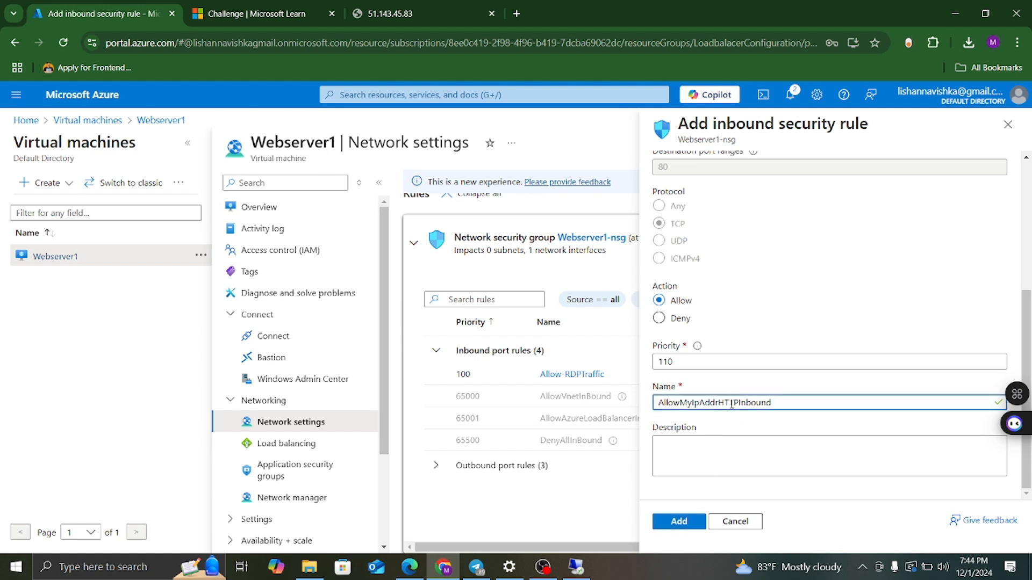
type("-")
left_click(731, 403)
key("BackSpace")
key("BackSpace")
key("BackSpace")
key("BackSpace")
key("BackSpace")
key("BackSpace")
type("Traffic")
left_click(676, 520)
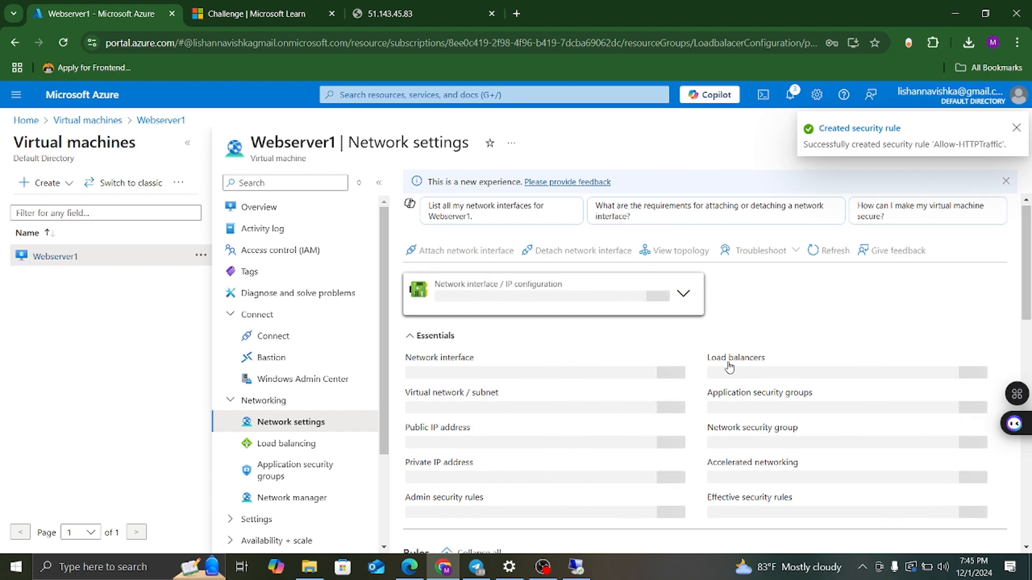
Reload the 51.143.45.83 tab to test HTTP access after the new rule.
scroll(727, 362, "down", 6)
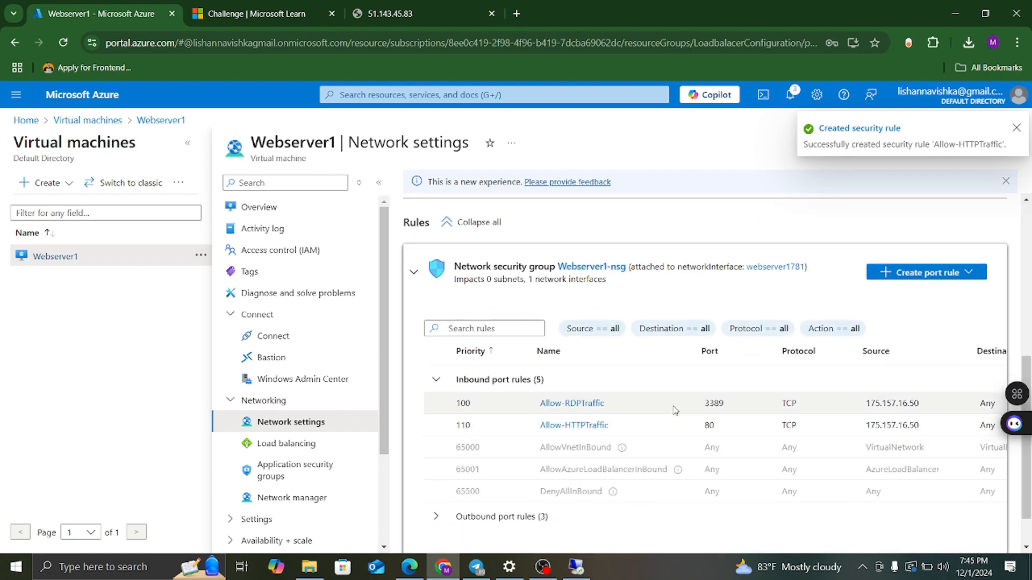
left_click(418, 14)
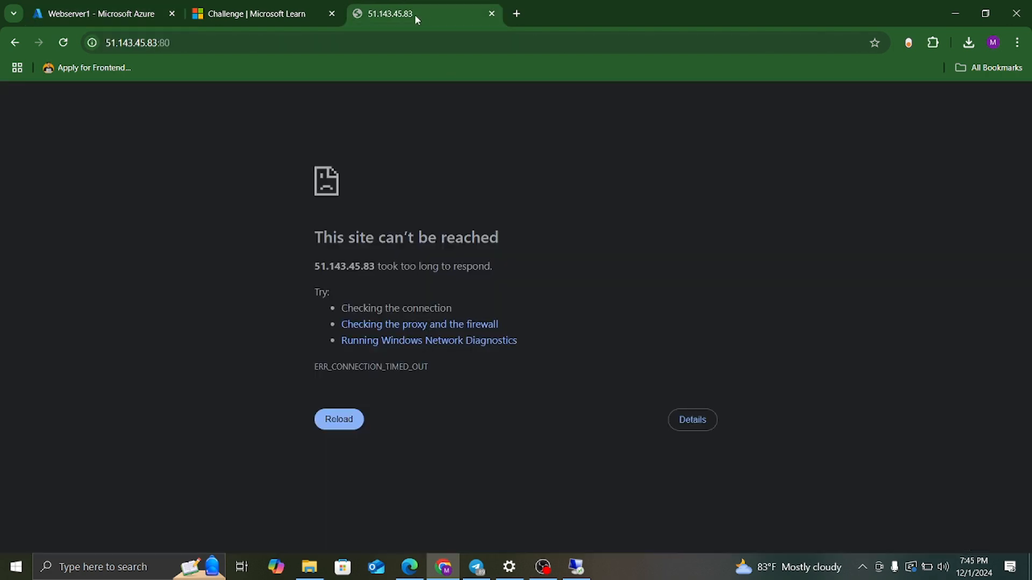
left_click(63, 42)
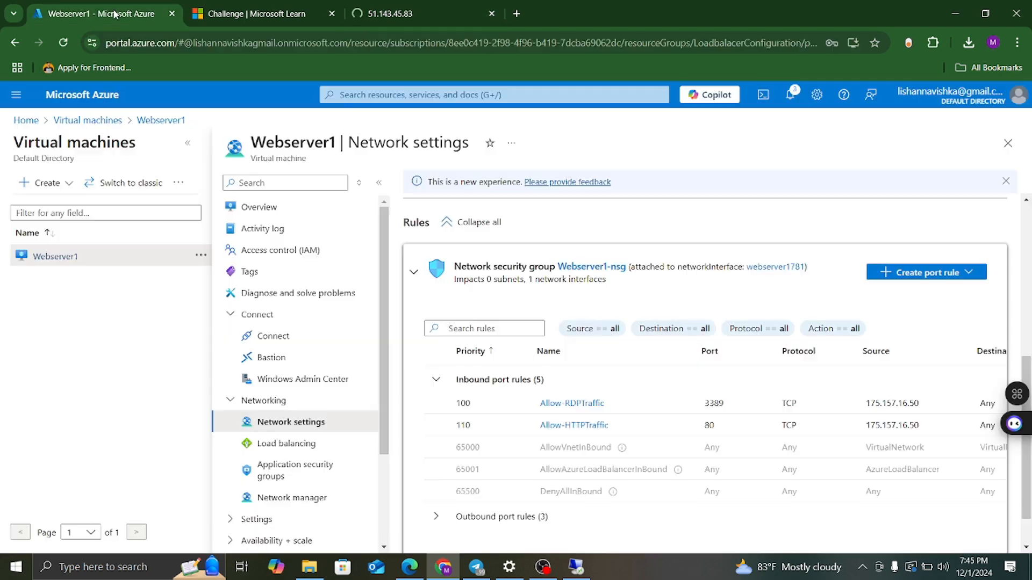
left_click(96, 14)
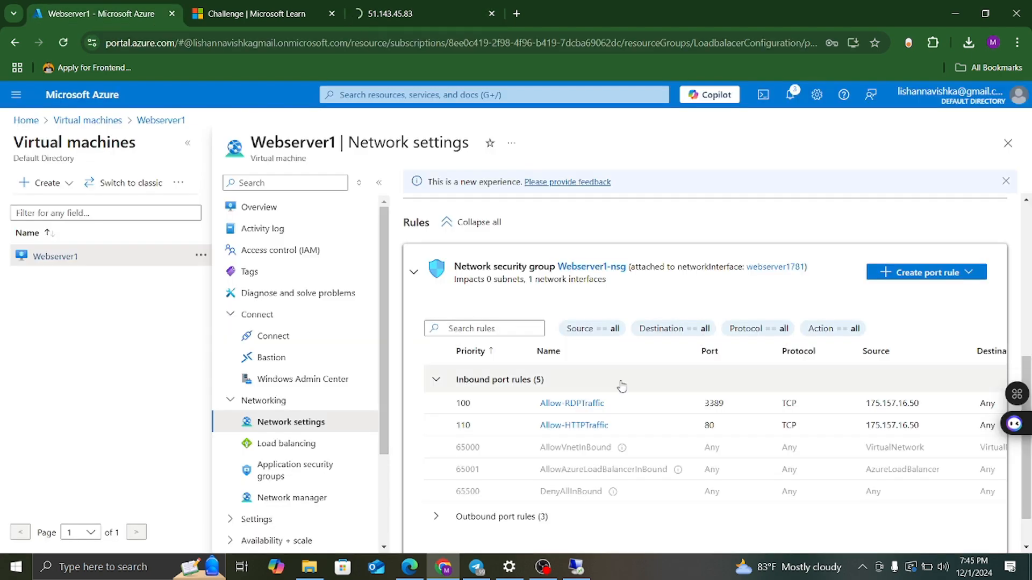
scroll(622, 386, "down", 1)
scroll(622, 385, "up", 3)
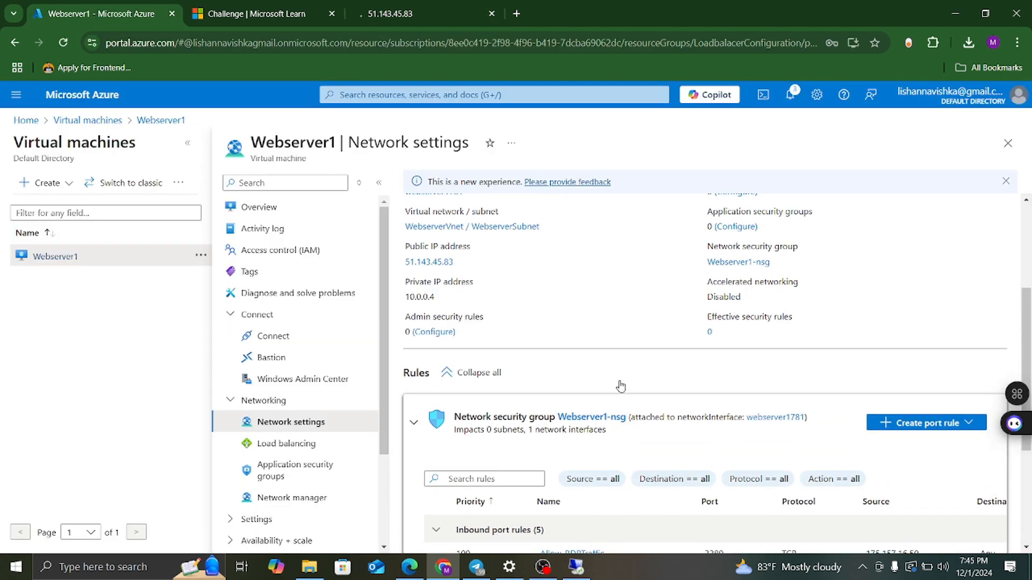
left_click(399, 14)
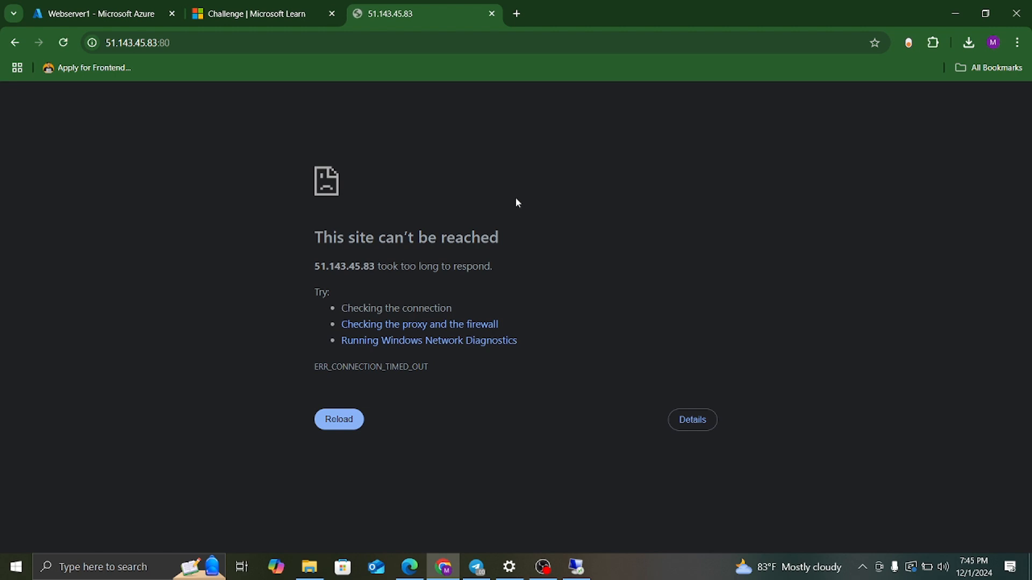
left_click(62, 42)
left_click(198, 42)
left_click(236, 44)
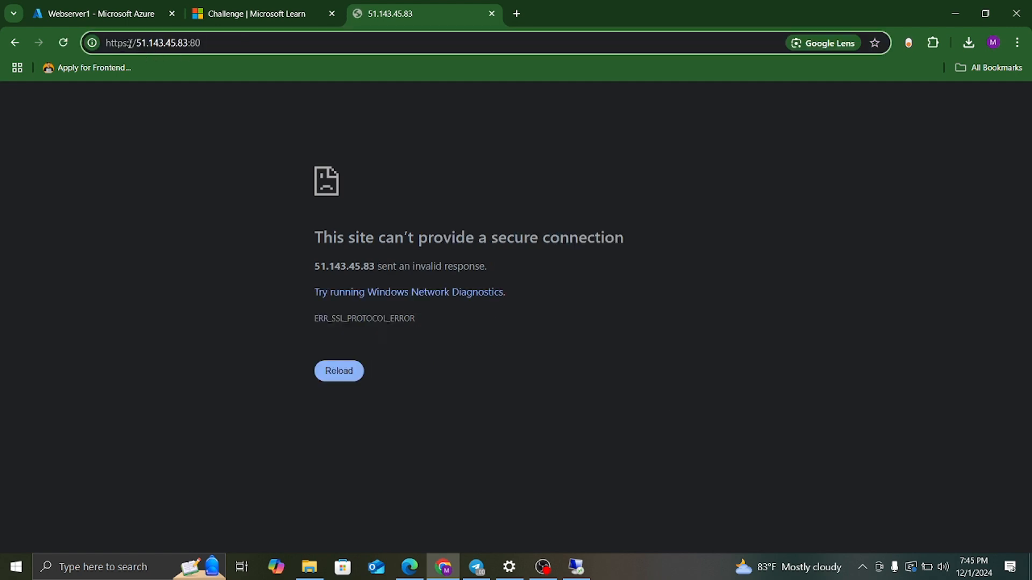
key("Home")
key("Right")
key("Right")
key("Right")
key("Right")
key("Right")
key("BackSpace")
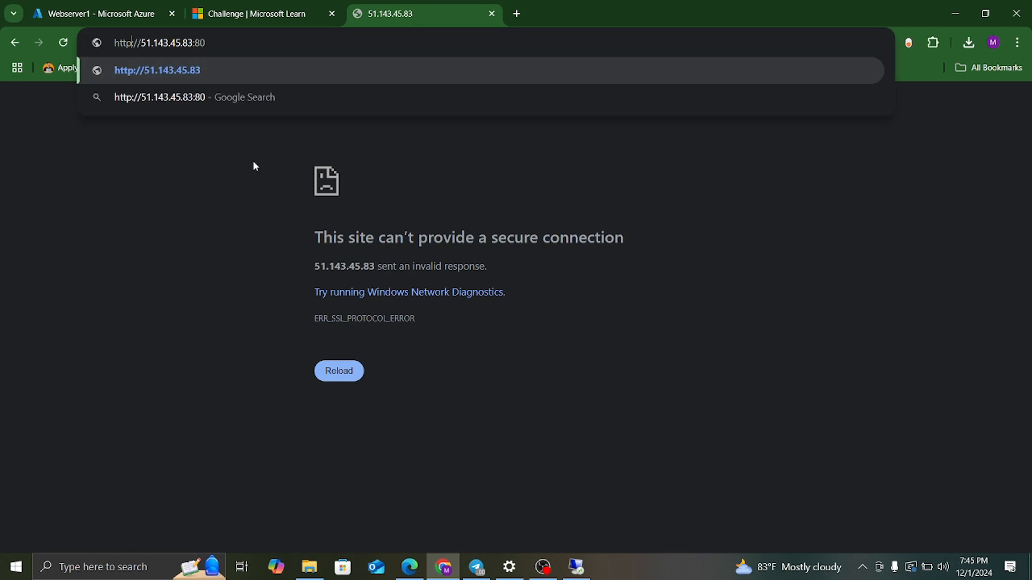
key("Return")
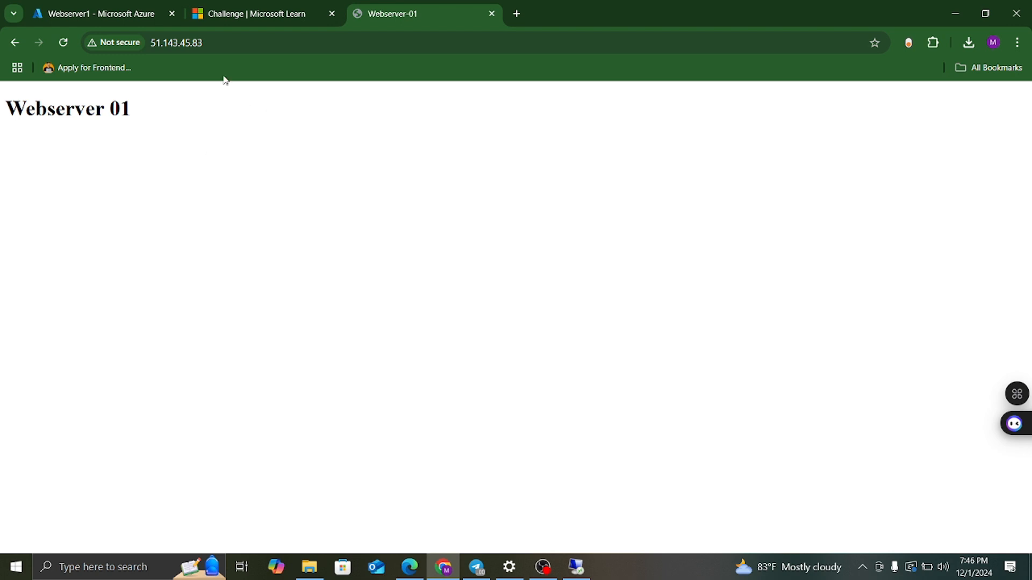
From Azure Home, open Virtual machines and start creating a new Azure virtual machine.
left_click(129, 15)
scroll(708, 329, "down", 4)
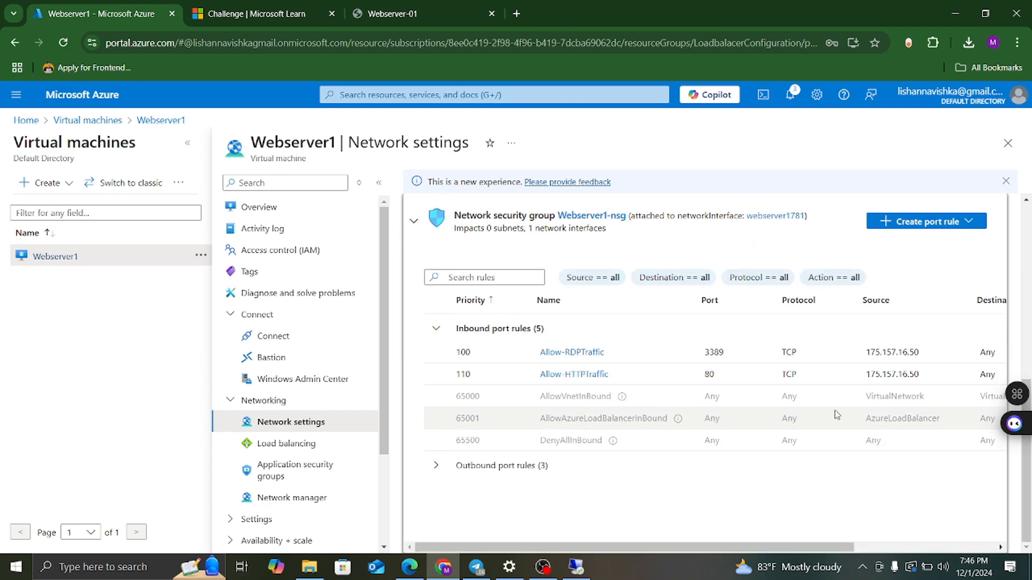
scroll(675, 301, "up", 8)
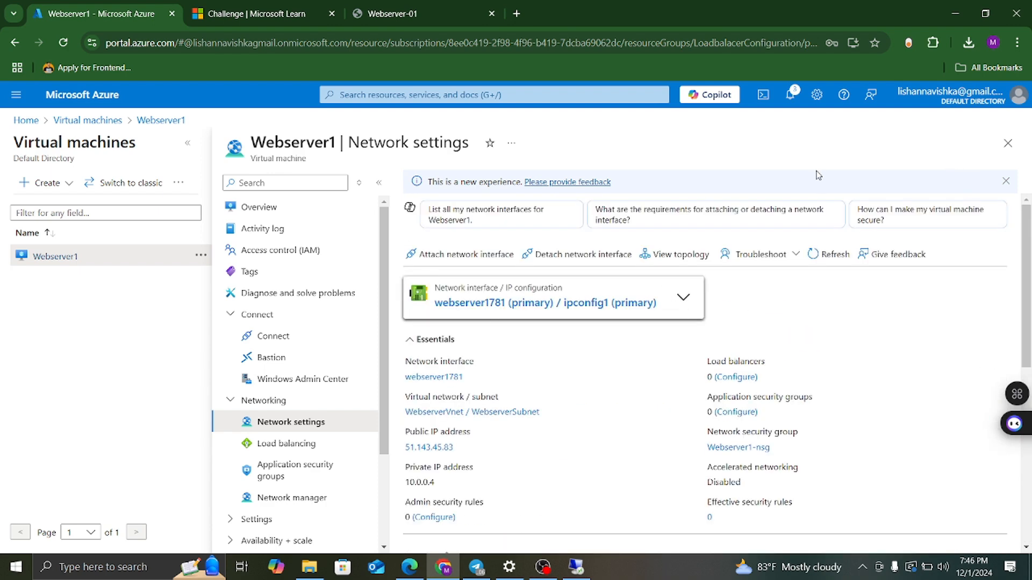
scroll(801, 364, "down", 5)
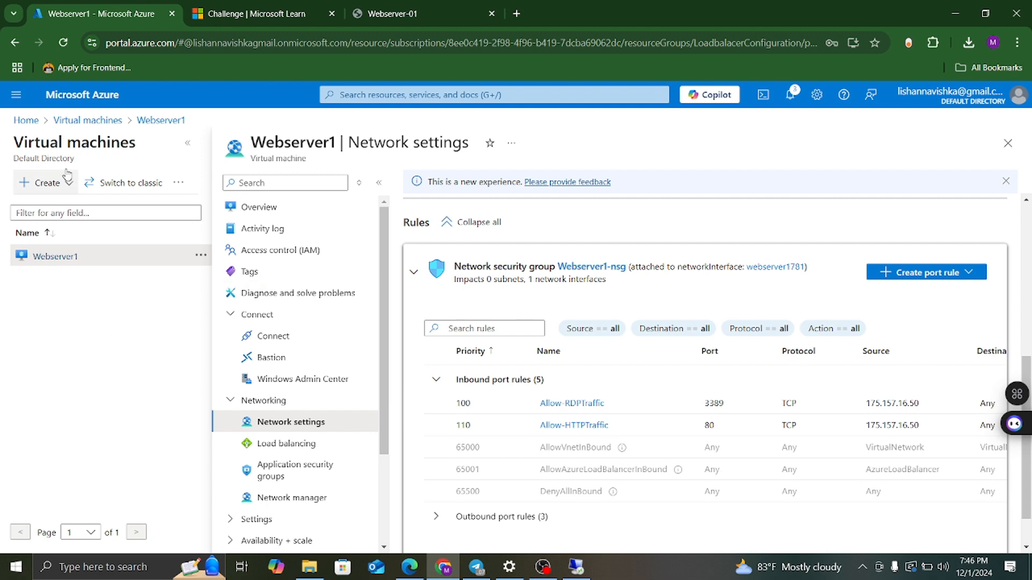
left_click(39, 123)
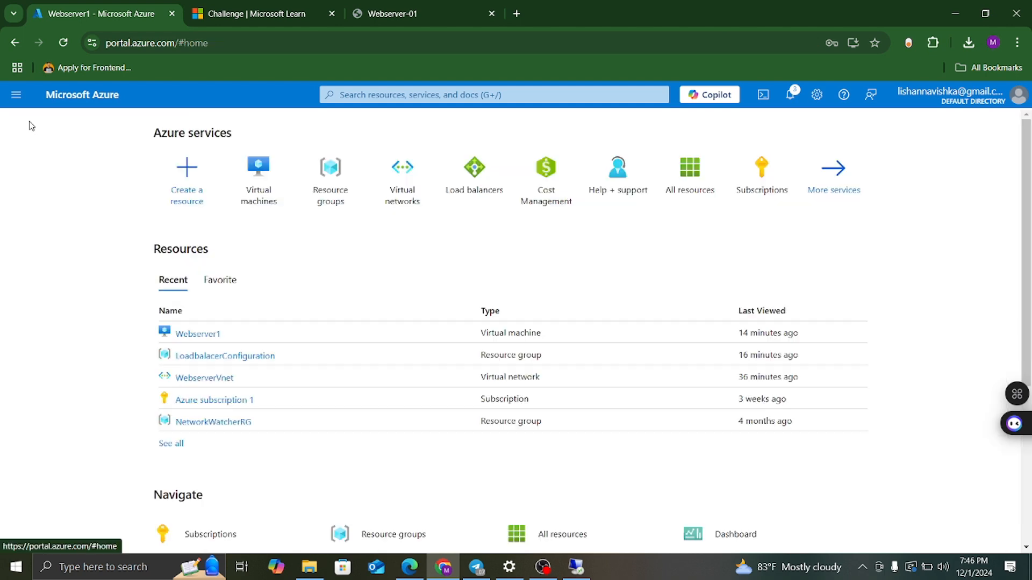
left_click(261, 203)
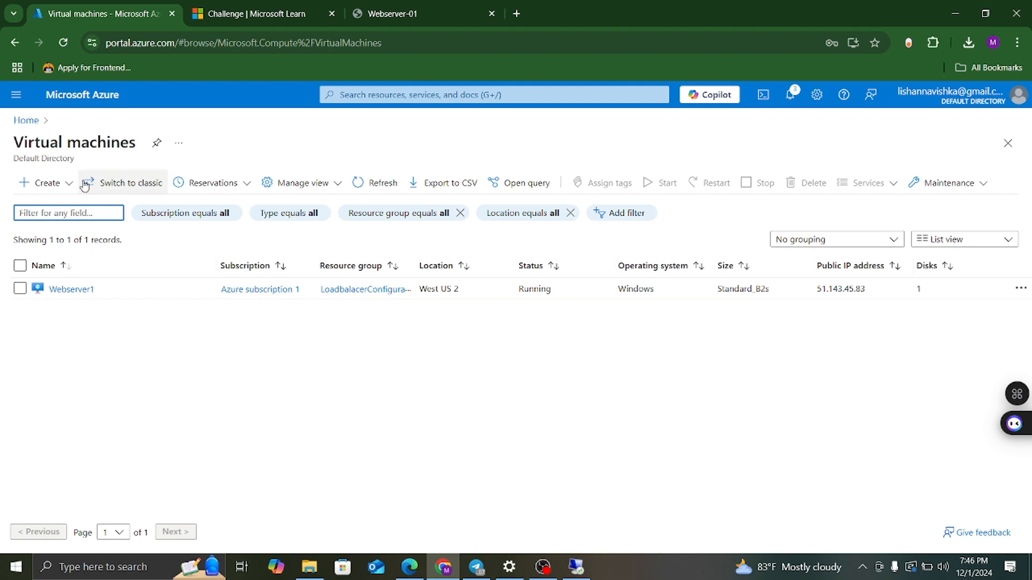
left_click(48, 183)
left_click(86, 206)
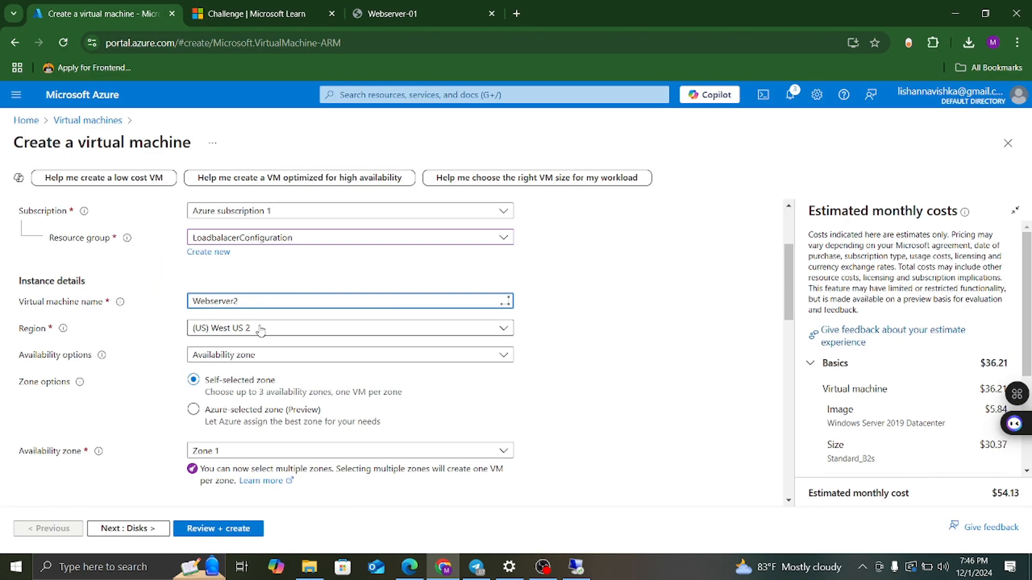
Enter administrator username WEBSERVER2 and the password with its confirmation.
scroll(350, 350, "down", 10)
left_click(222, 321)
type("WEBSERVER2")
left_click(210, 349)
type("•••••••••••••")
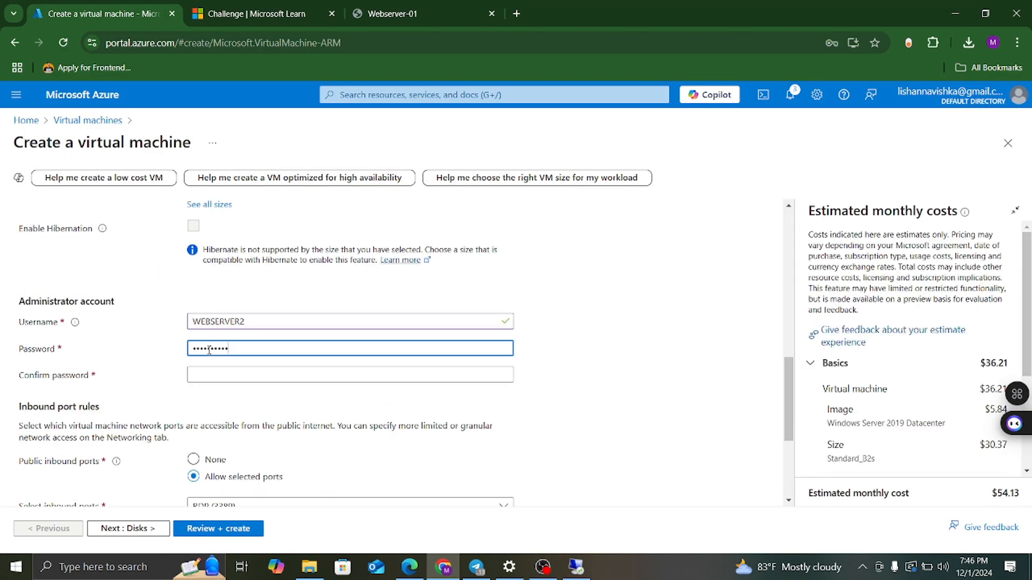
left_click(212, 374)
type("•••••••••••••")
Step through Disks, Networking and Monitoring to Review + create and validate the VM.
scroll(378, 269, "down", 4)
left_click(128, 529)
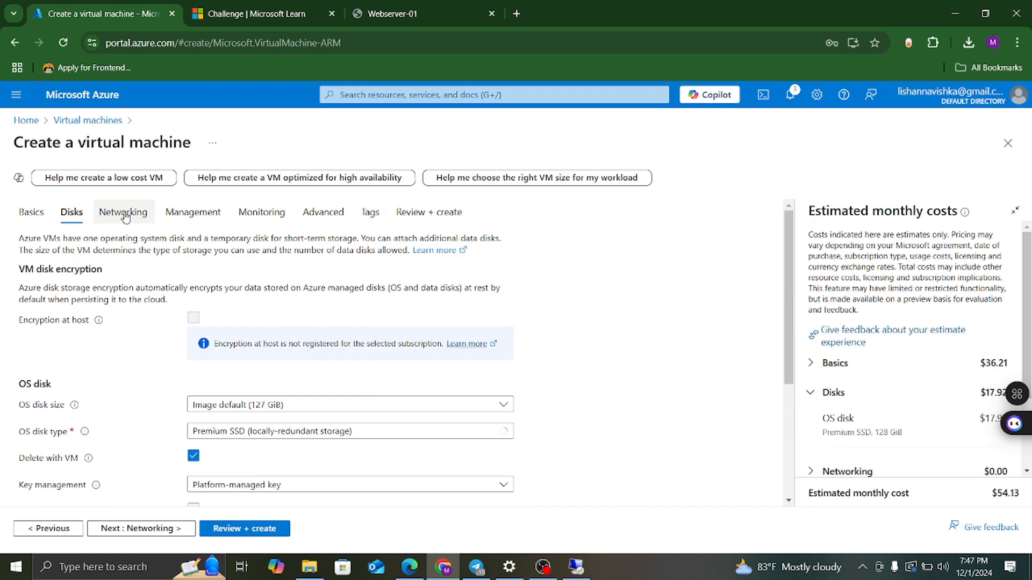
left_click(123, 212)
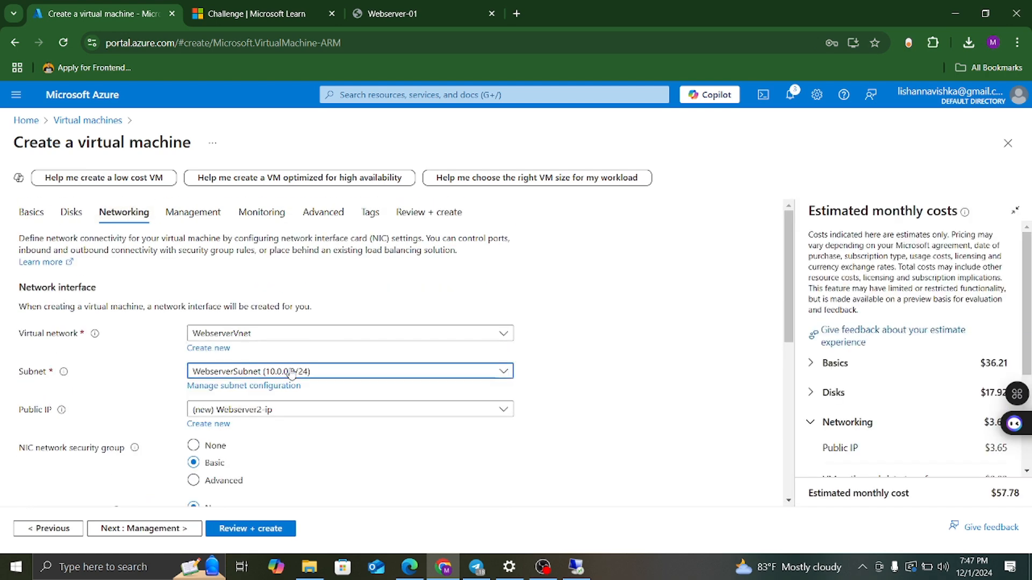
scroll(288, 371, "down", 3)
left_click(262, 212)
left_click(429, 211)
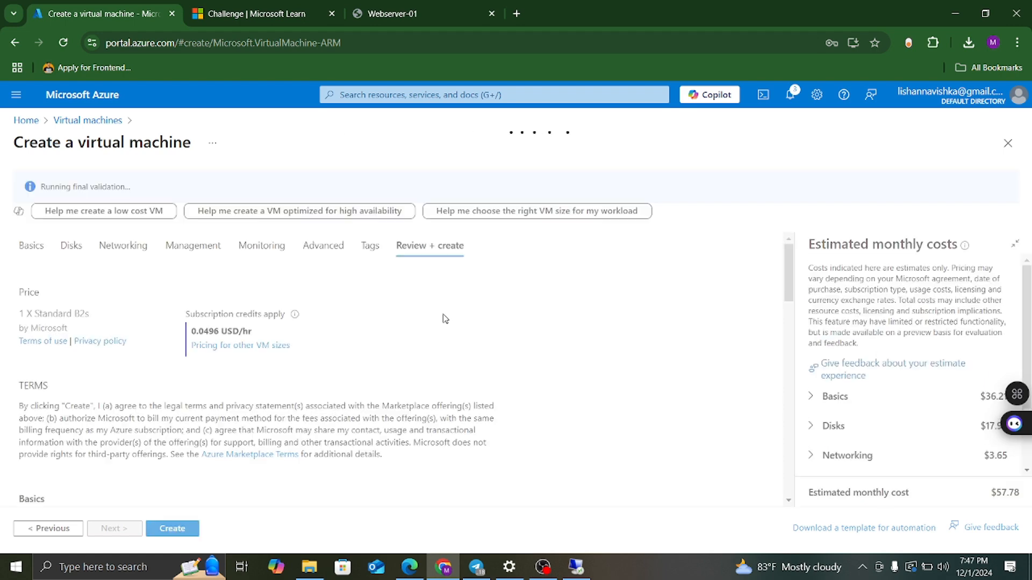
scroll(445, 319, "down", 4)
scroll(380, 385, "down", 9)
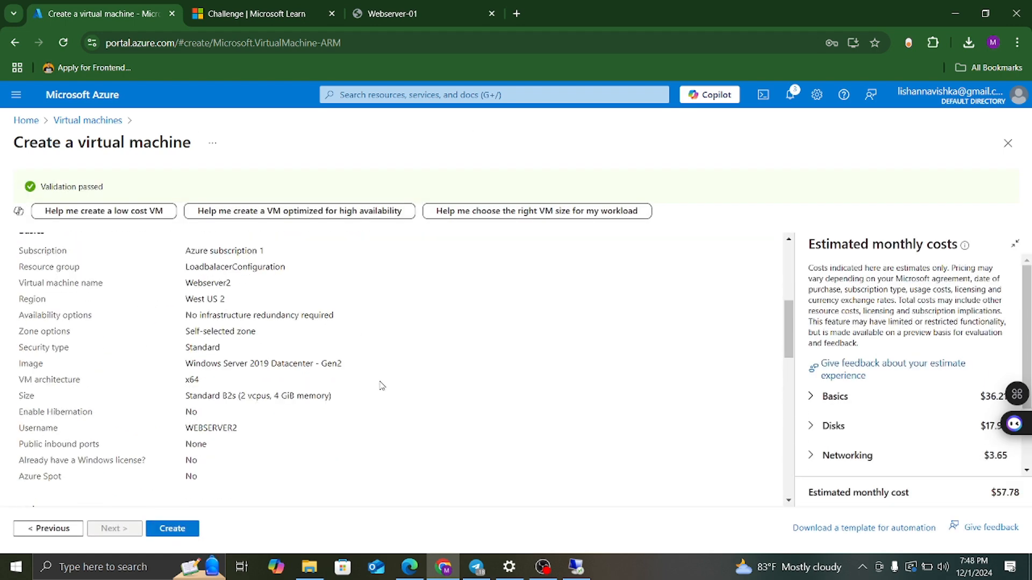
scroll(409, 366, "down", 6)
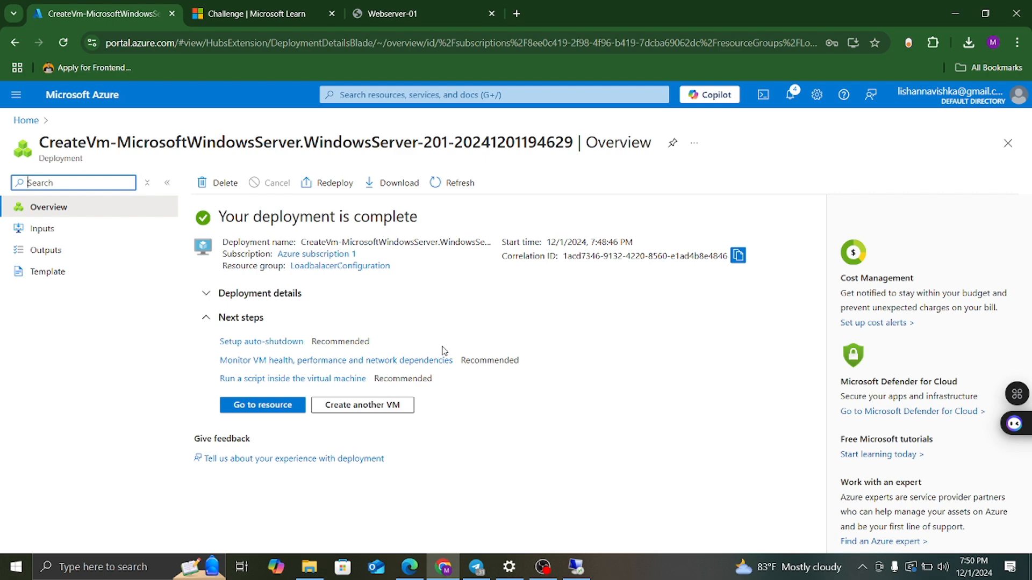
On Webserver2, add the inbound rule Allow-RDPTraffic for port 3389.
left_click(355, 367)
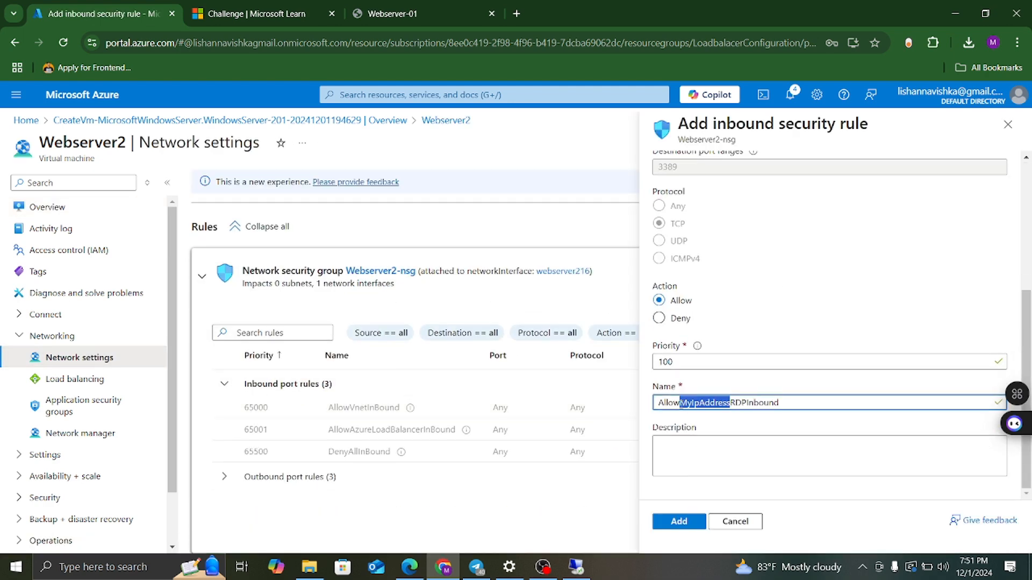
left_click_drag(732, 403, 700, 403)
type("Traffic")
scroll(829, 224, "up", 5)
scroll(772, 363, "down", 5)
left_click(679, 521)
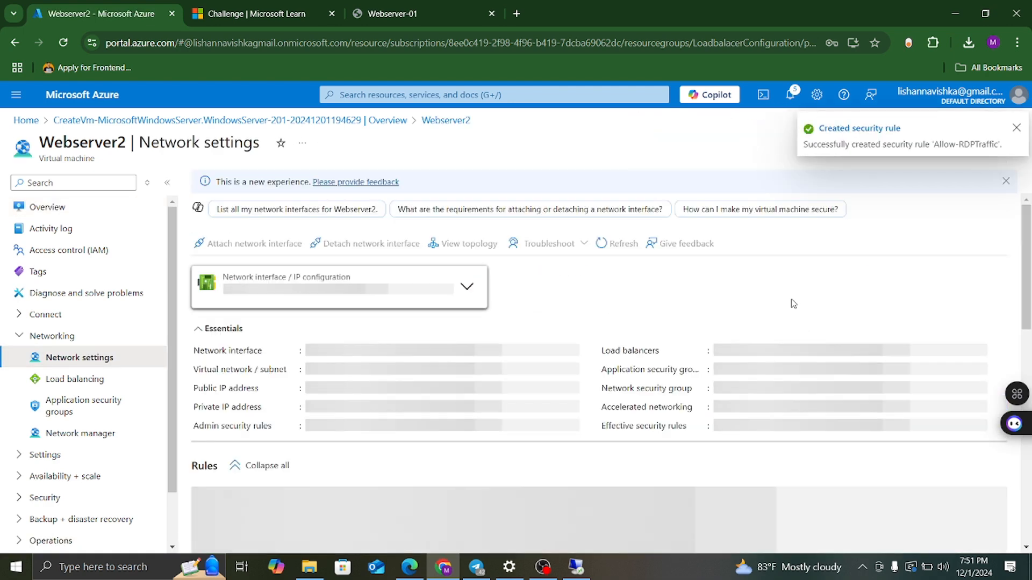
Add the inbound rule Allow-HTTPTraffic for port 80.
left_click(943, 248)
scroll(828, 323, "down", 5)
left_click_drag(728, 403, 678, 403)
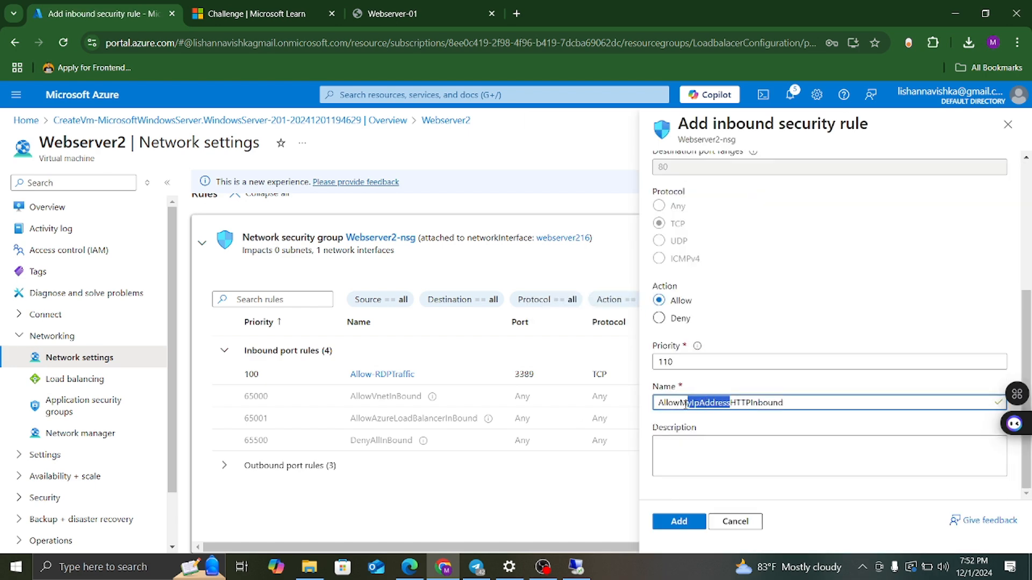
type("-HTTPTraffic")
left_click(679, 521)
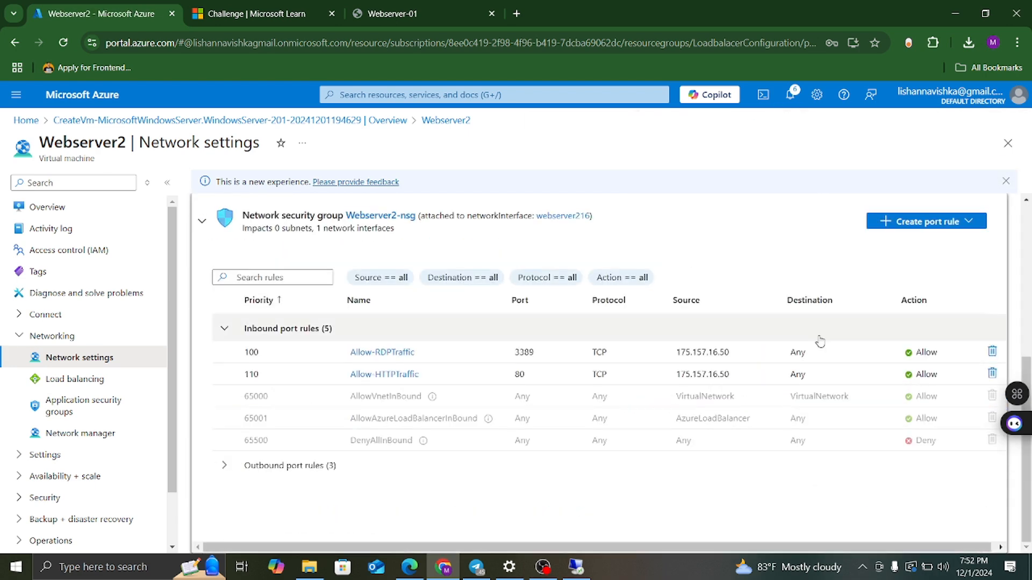
Connect to Webserver2 over Remote Desktop with the administrator password, accepting the certificate.
left_click(220, 230)
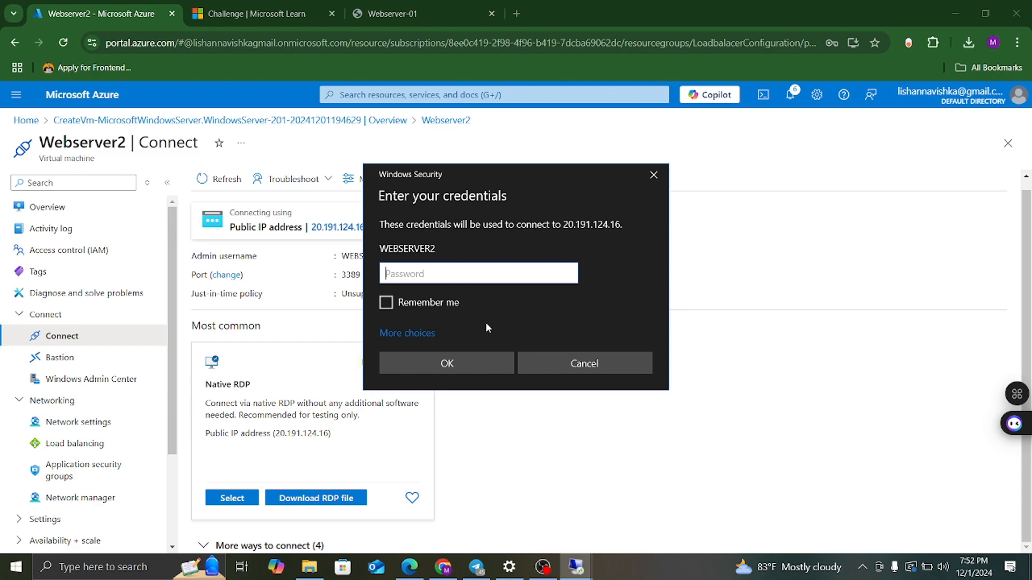
key("ctrl+v")
key("Return")
left_click(561, 389)
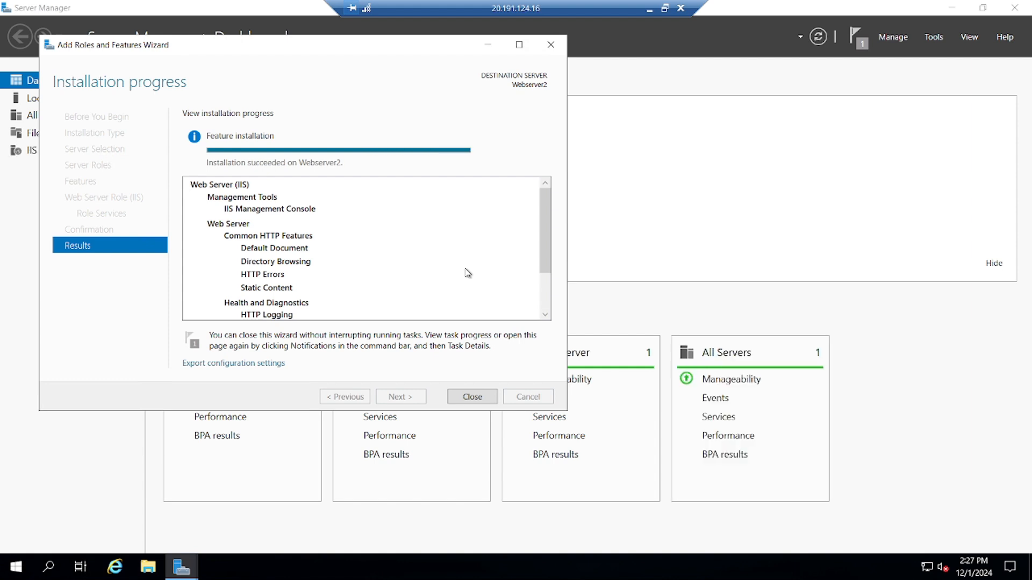
Close the IIS install wizard and open IIS Manager to Webserver2's Default Web Site.
left_click(473, 397)
left_click(48, 567)
type("admin")
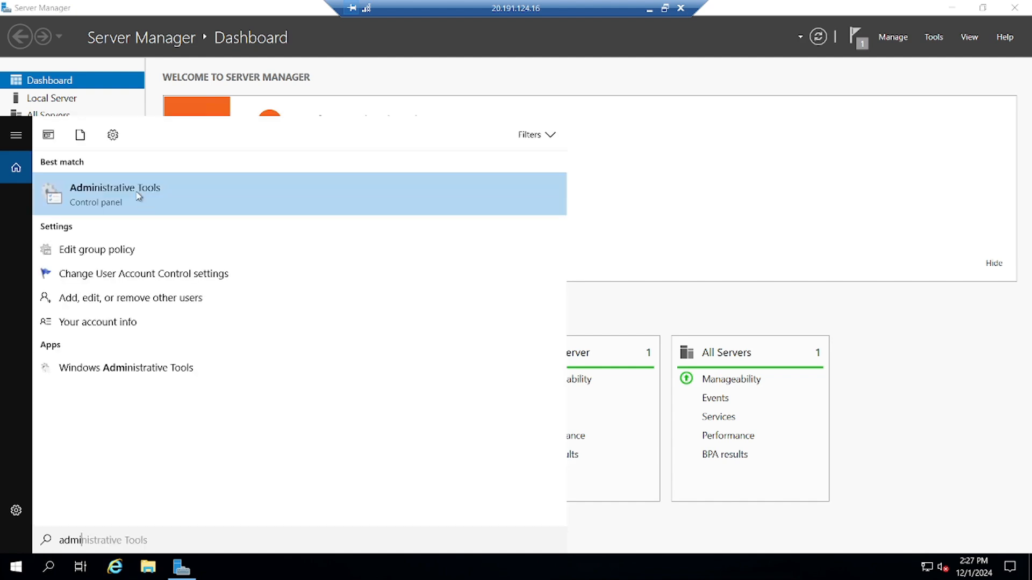
left_click(133, 196)
double_click(322, 256)
double_click(192, 215)
double_click(161, 239)
left_click(194, 251)
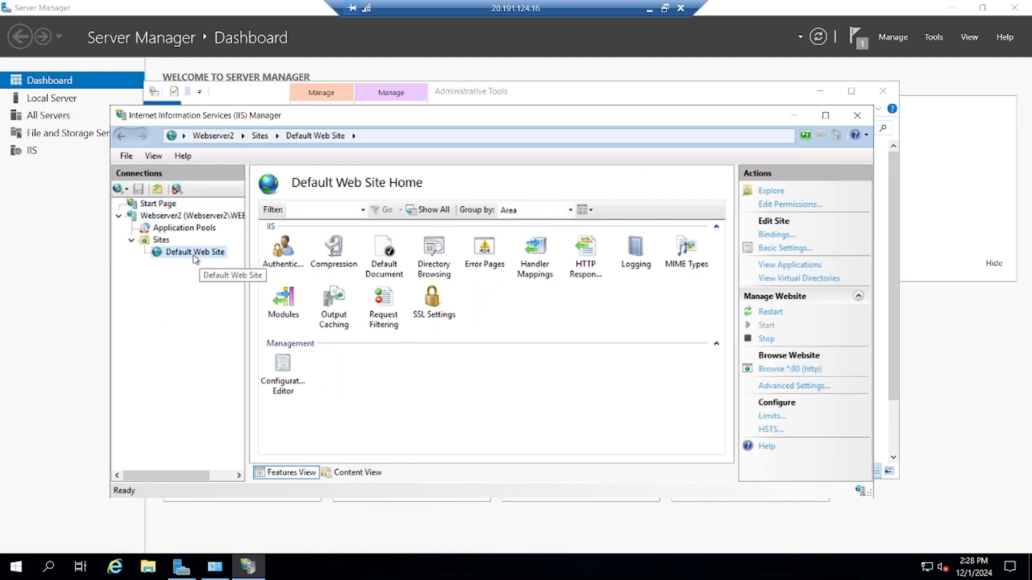
In Edge, find the W3Schools HTML tutorial and copy its example code.
left_click(147, 567)
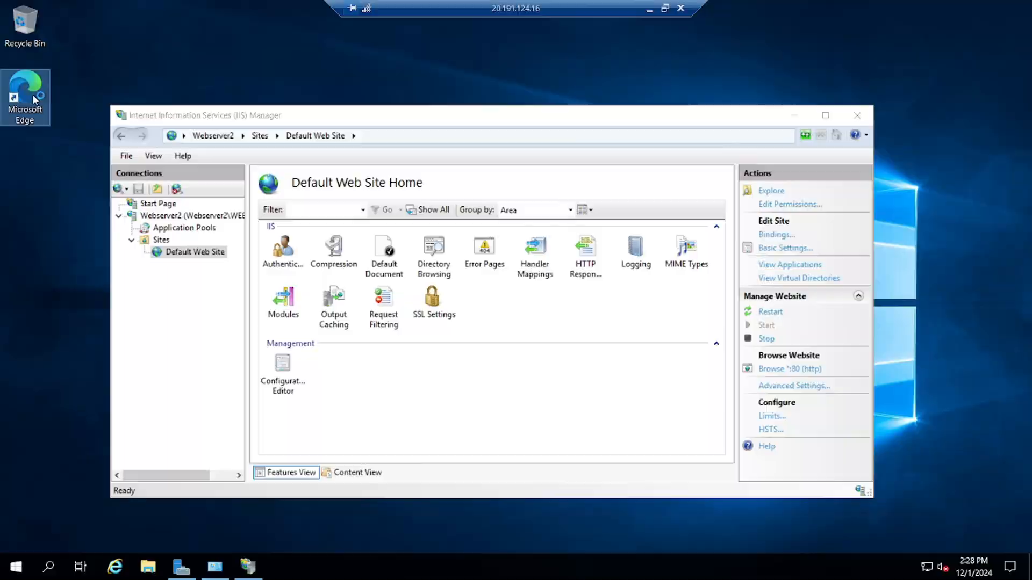
double_click(32, 95)
left_click(167, 475)
left_click(99, 478)
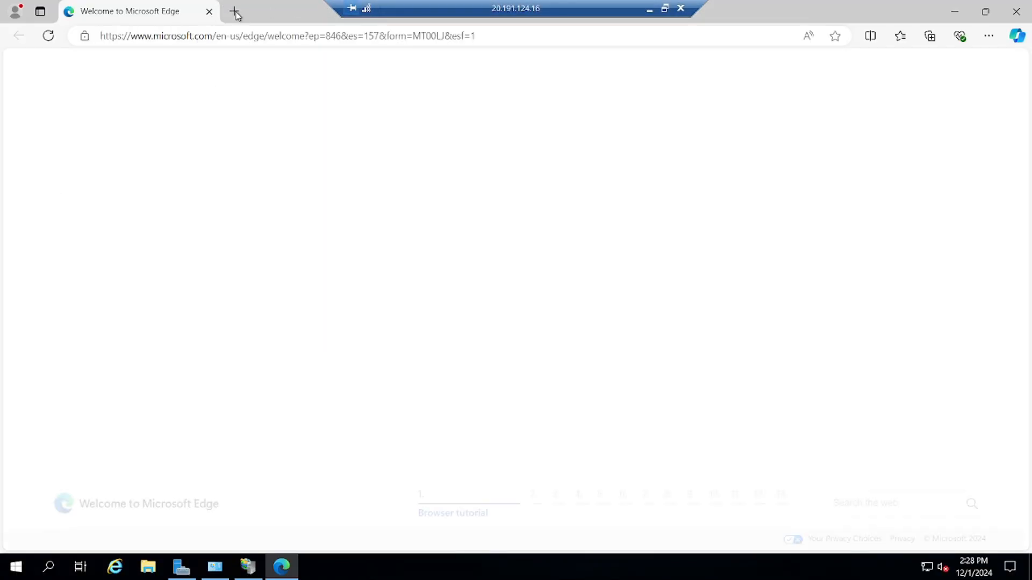
left_click(233, 11)
type("w3 sch")
left_click(269, 109)
left_click(218, 194)
scroll(484, 269, "down", 5)
left_click_drag(203, 216, 232, 383)
key("ctrl+c")
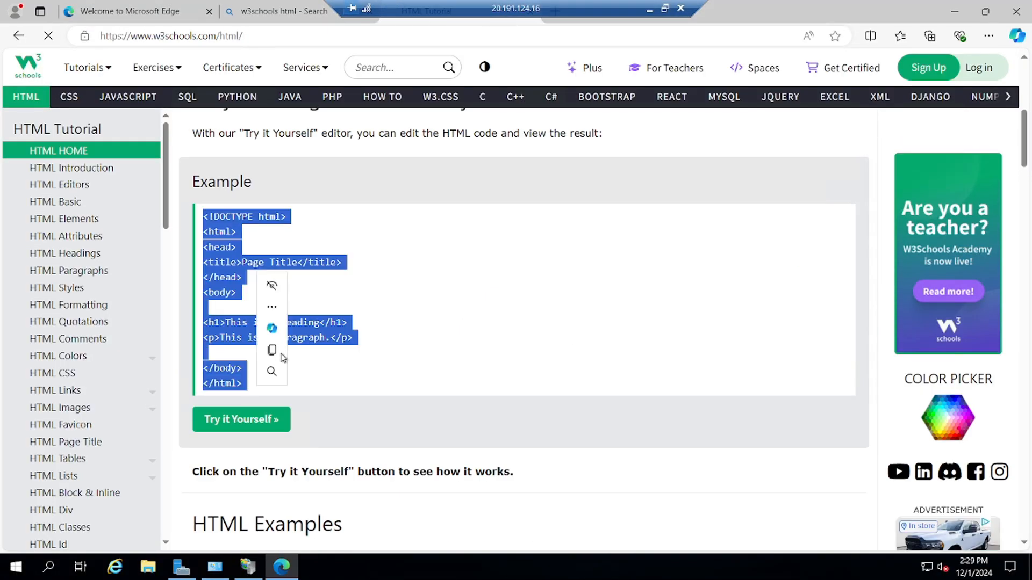
right_click(235, 245)
left_click(263, 258)
Paste the code into Notepad and set the title and h1 to Webserver 02.
key("super")
type("notepad")
key("Return")
key("ctrl+v")
type("Webserver ")
left_click_drag(79, 109, 145, 109)
type("01")
key("ctrl+c")
key("ctrl+v")
left_click_drag(63, 157, 42, 169)
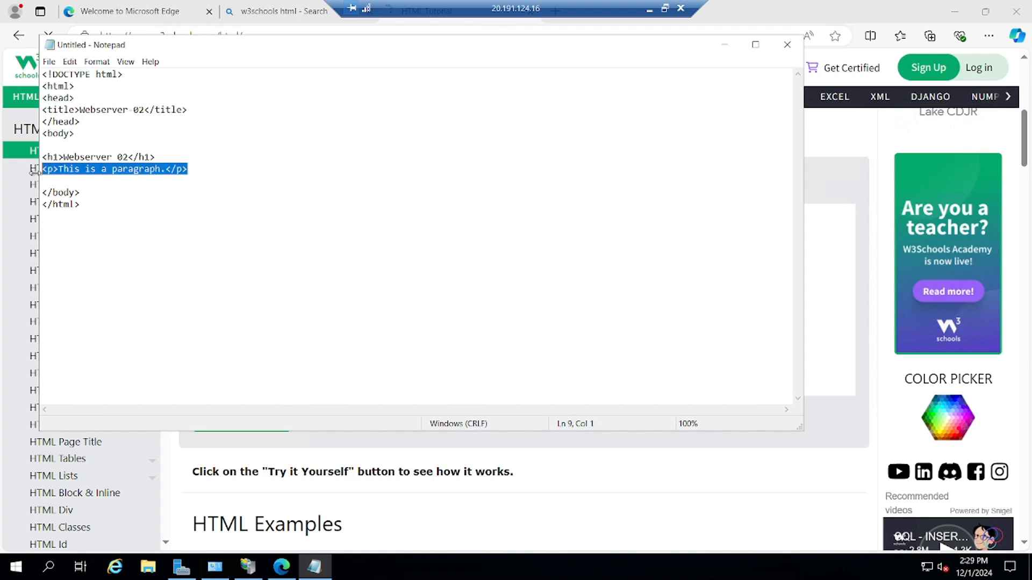
Save the page as index.html in C:\inetpub\wwwroot with All files type, then close Notepad.
key("ctrl+s")
left_click(86, 238)
double_click(195, 168)
double_click(196, 202)
type("index")
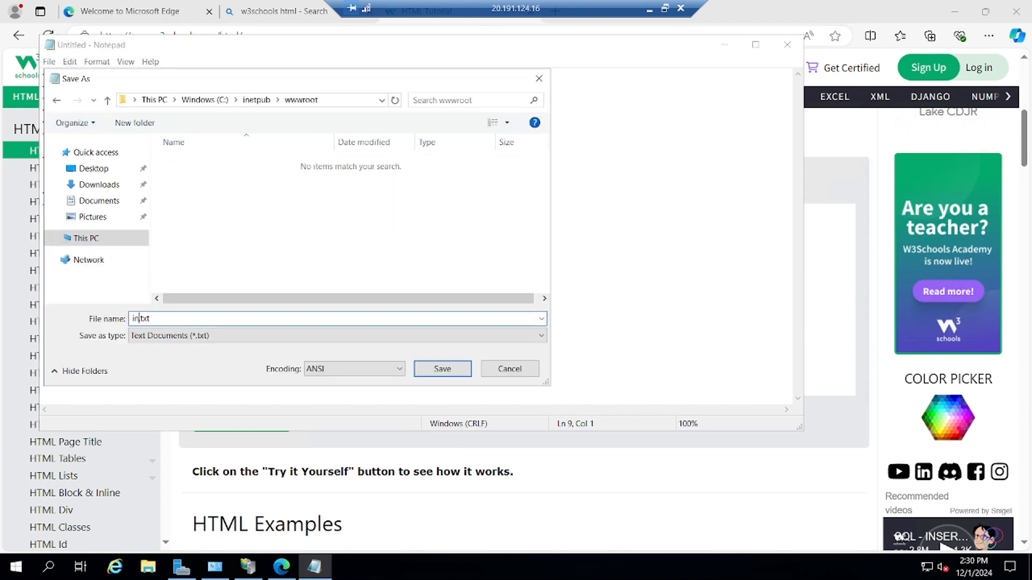
type(".html")
left_click(339, 336)
left_click(161, 357)
left_click(442, 369)
Back in local Chrome, copy Webserver2's public IP 20.191.124.16 into a new tab.
left_click(787, 44)
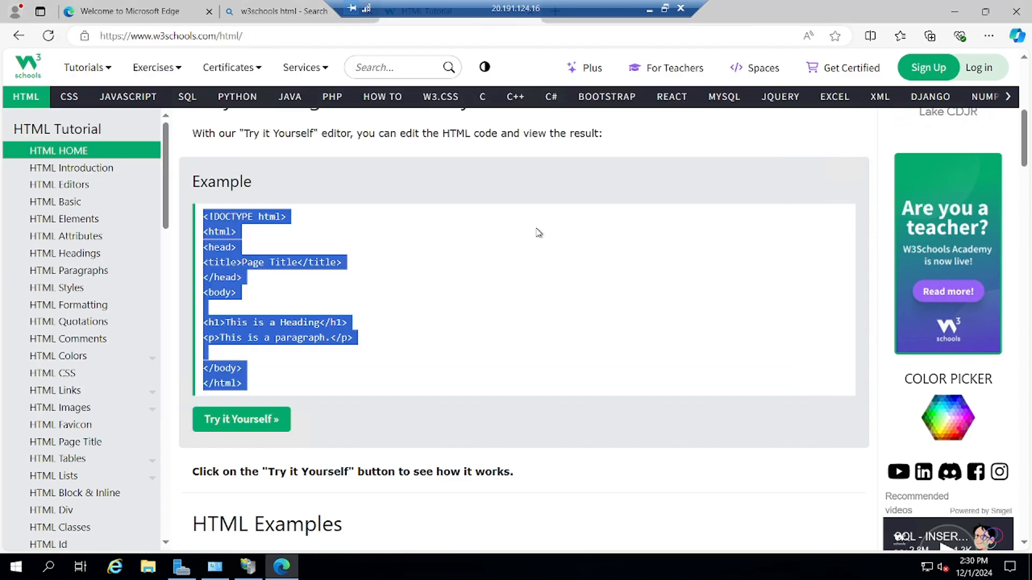
left_click(650, 8)
left_click(445, 119)
left_click(774, 239)
key("ctrl+t")
key("ctrl+v")
key("Return")
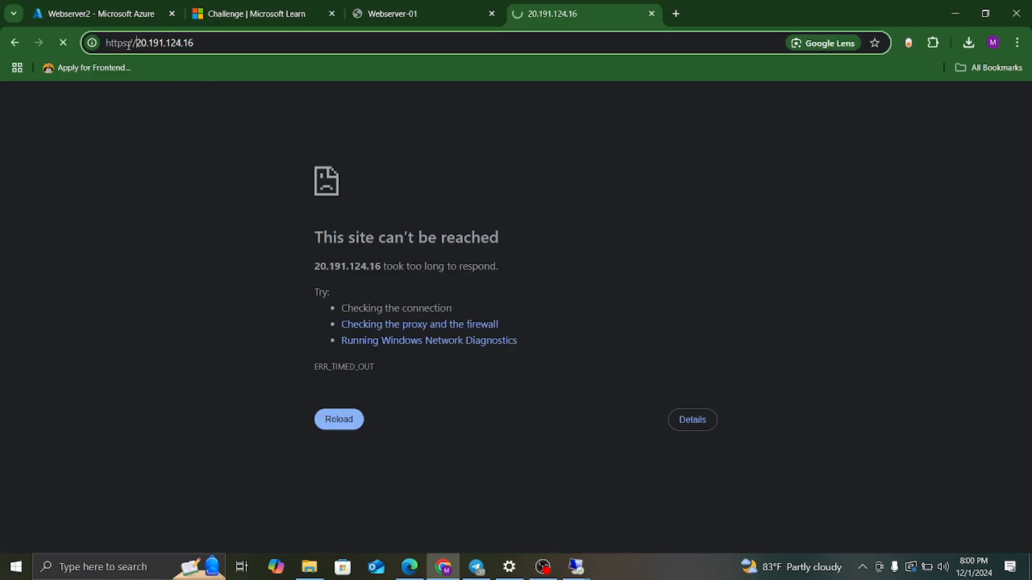
left_click(135, 42)
key("BackSpace")
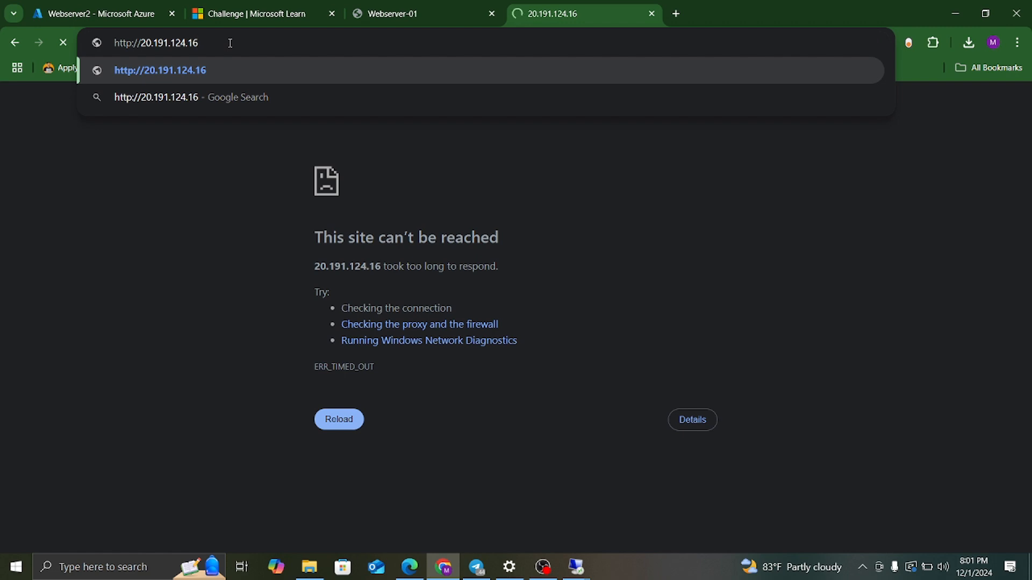
type("/")
key("Return")
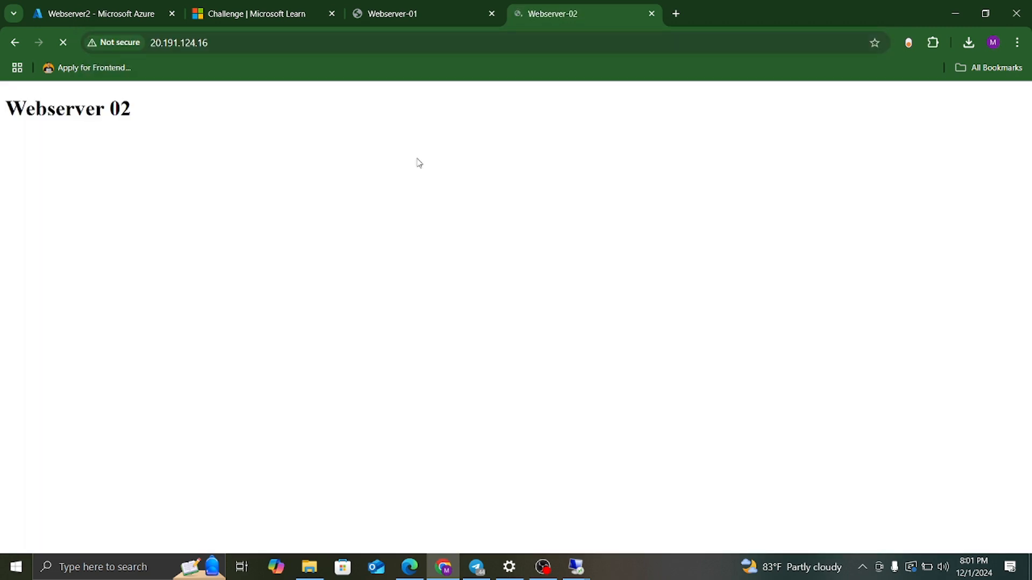
Compare it with the Webserver-01 tab, then return to Webserver2's Azure overview.
left_click(404, 15)
left_click(524, 17)
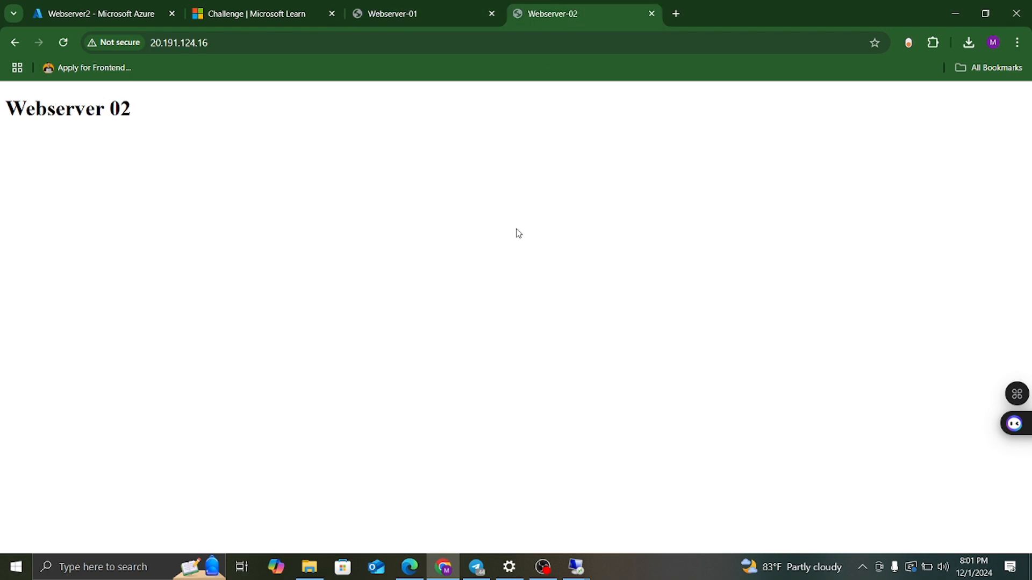
left_click(108, 12)
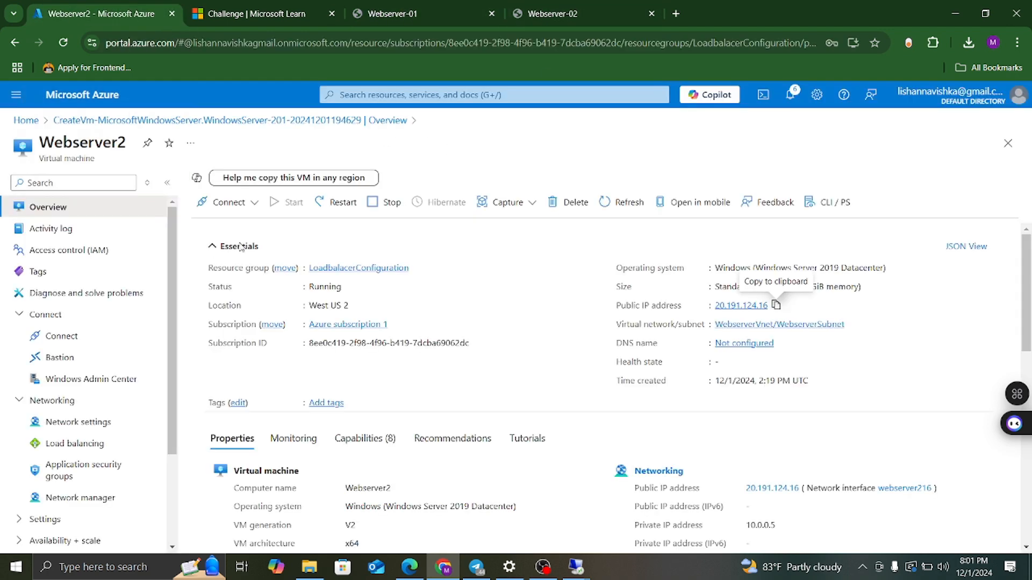
Start creating a new Azure virtual machine from the Virtual machines list on Home.
left_click(25, 117)
left_click(271, 197)
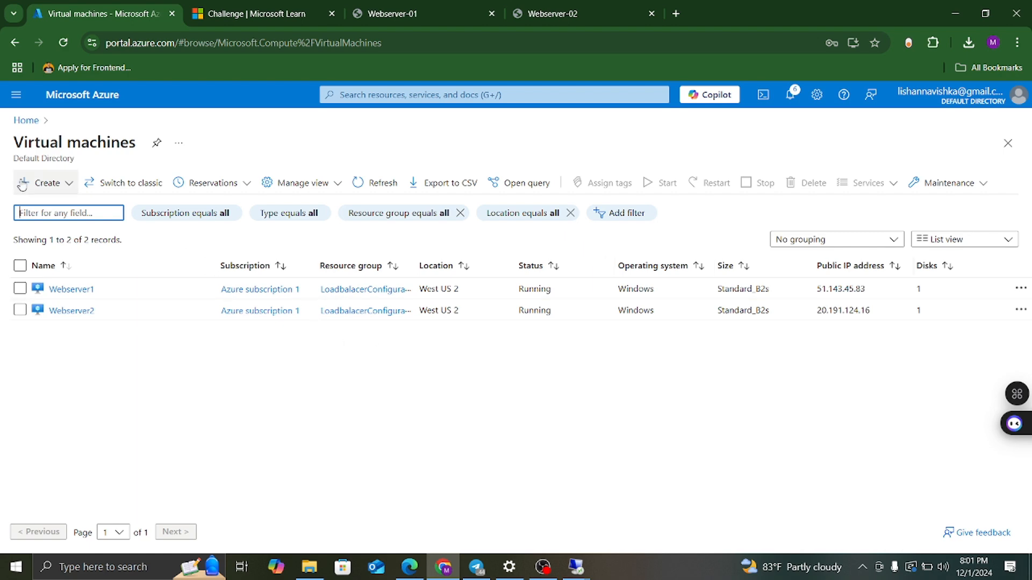
left_click(67, 188)
left_click(222, 305)
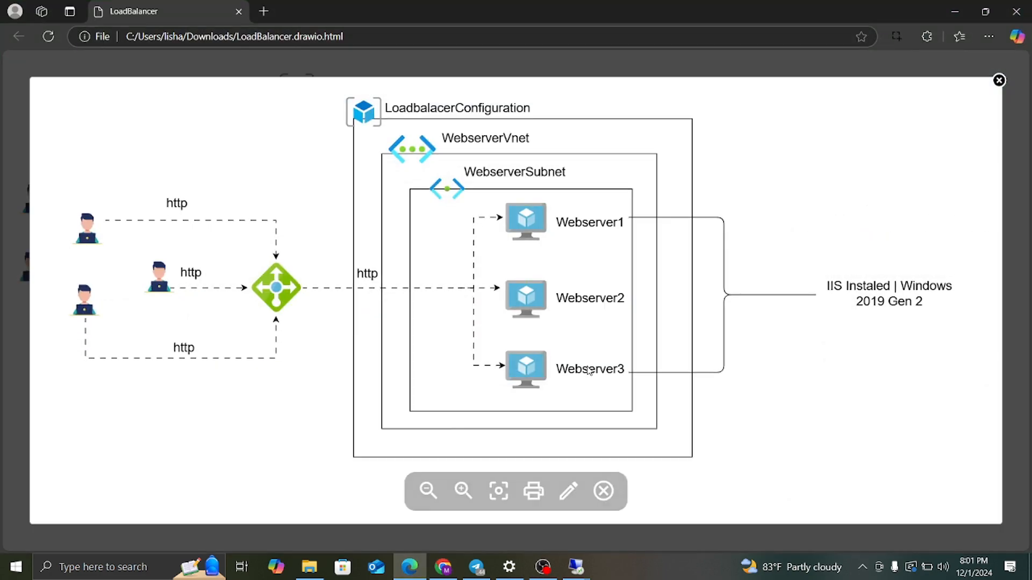
Set the administrator username to WEBSERVER3 and enter and confirm the admin password.
left_click(219, 321)
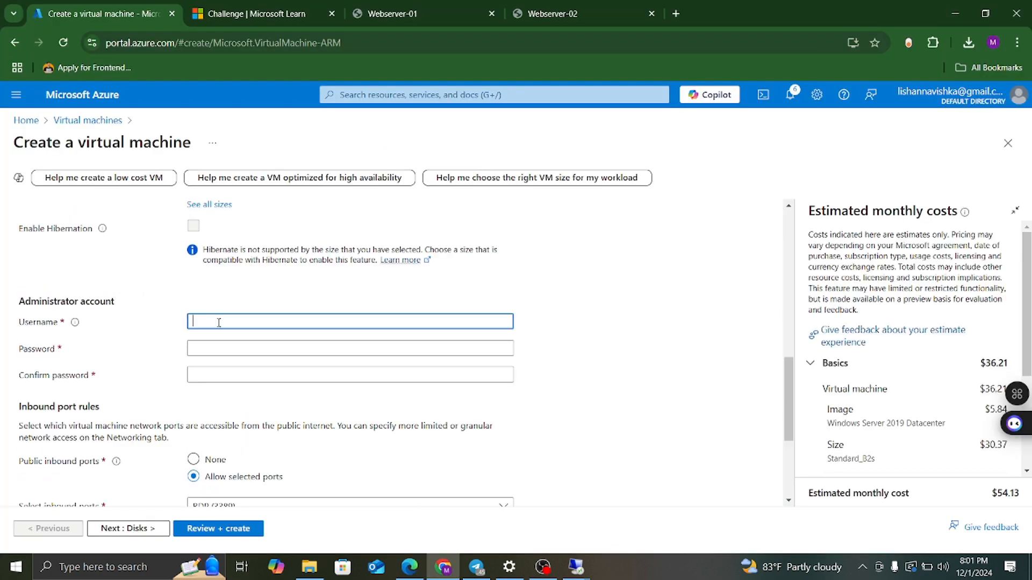
type("WEBSERVER3")
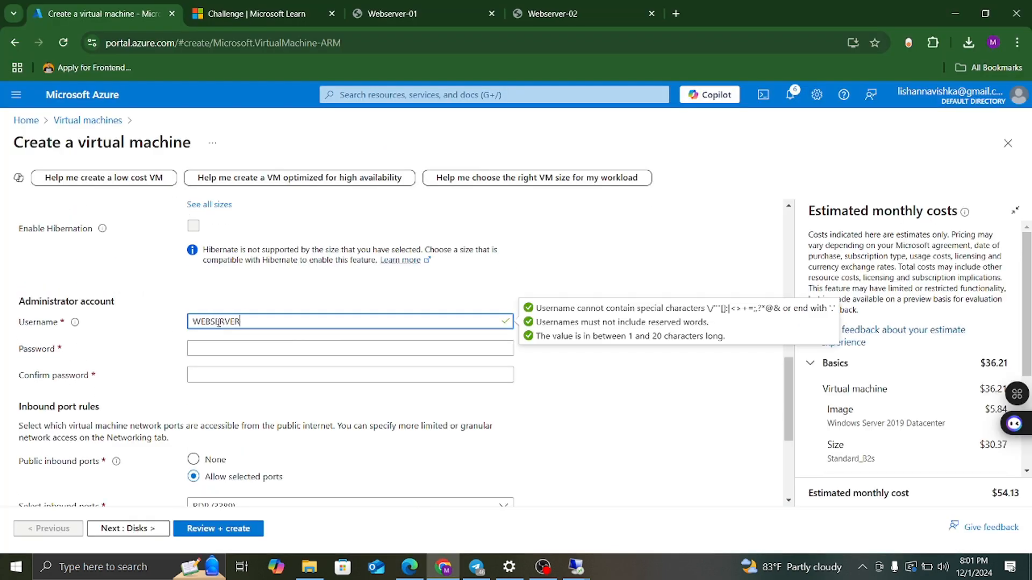
left_click(226, 349)
type("***************")
left_click(212, 376)
type("***")
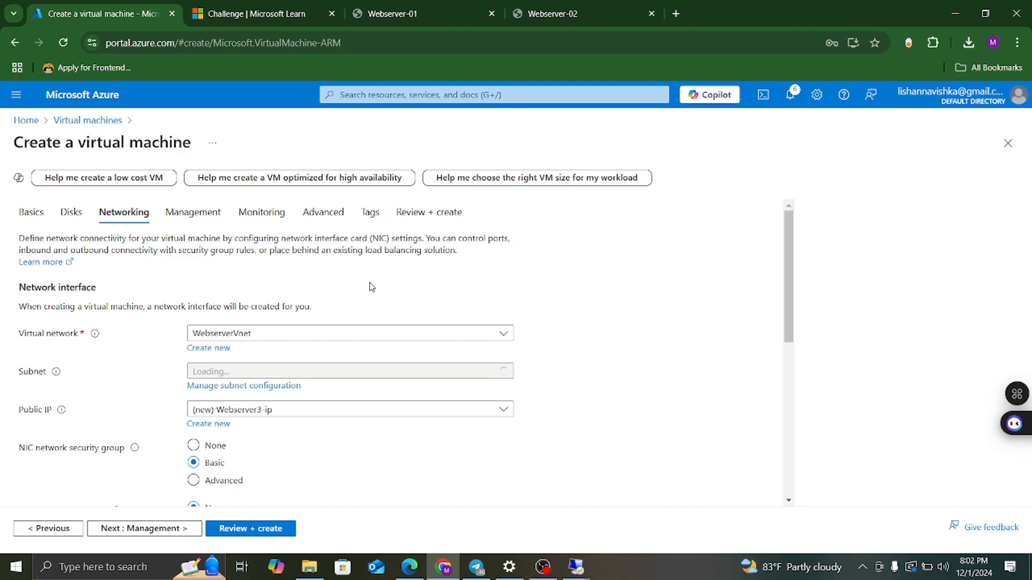
scroll(355, 425, "down", 4)
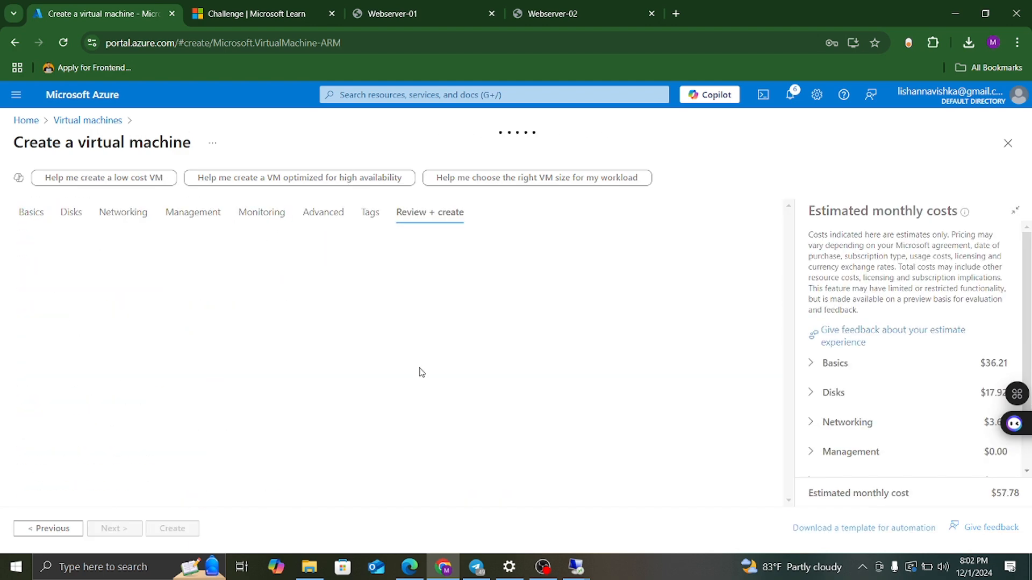
scroll(429, 365, "down", 15)
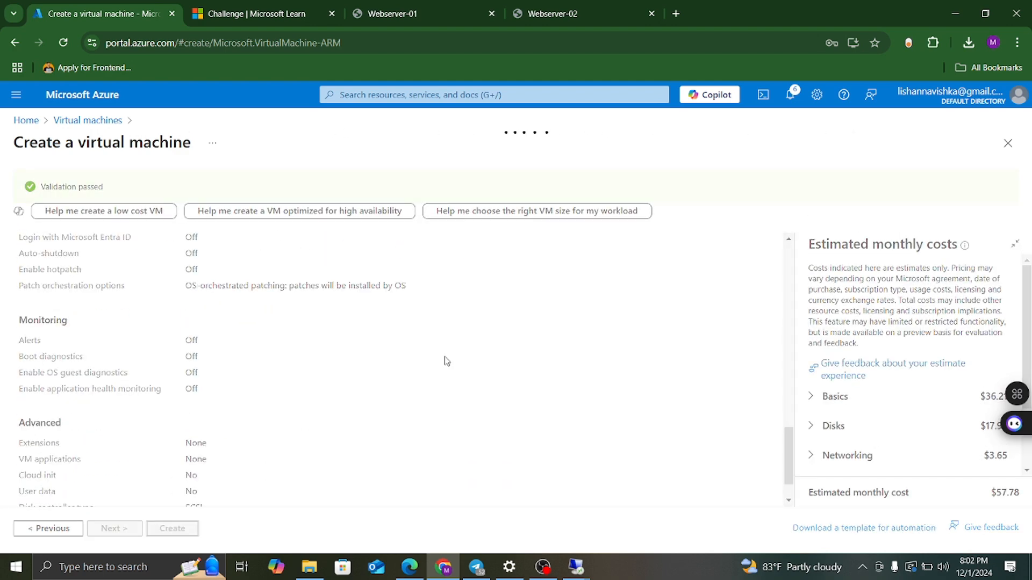
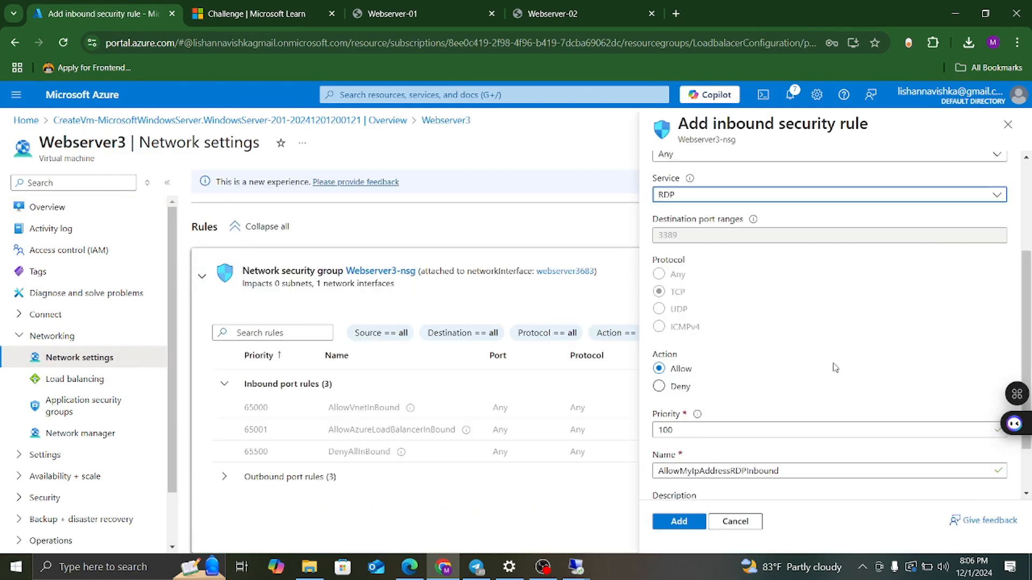
Add the inbound rule Allow-RDPTraffic for RDP on port 3389.
scroll(828, 323, "down", 3)
left_click(827, 402)
type("Allow-RDPTraffic")
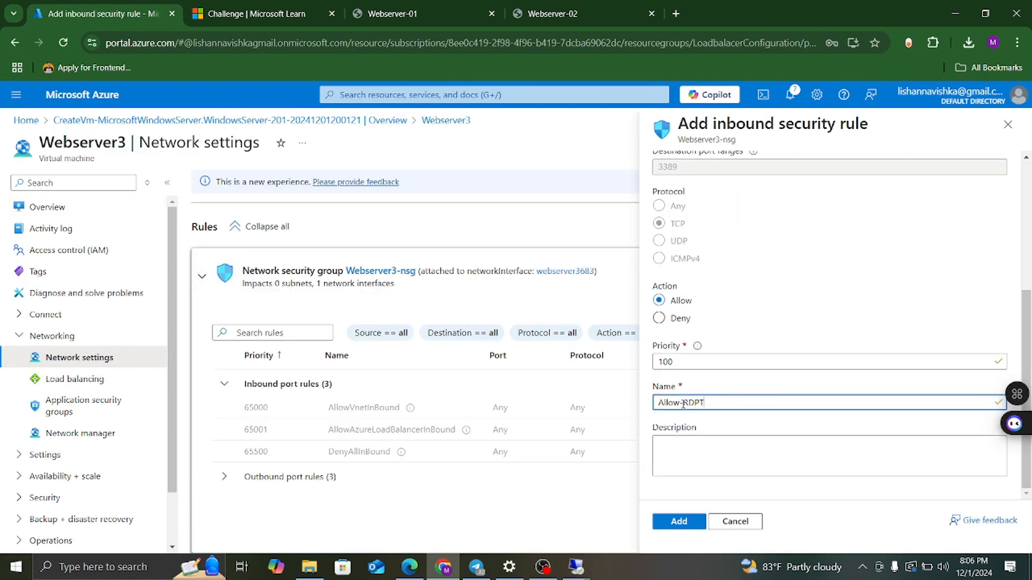
left_click(679, 521)
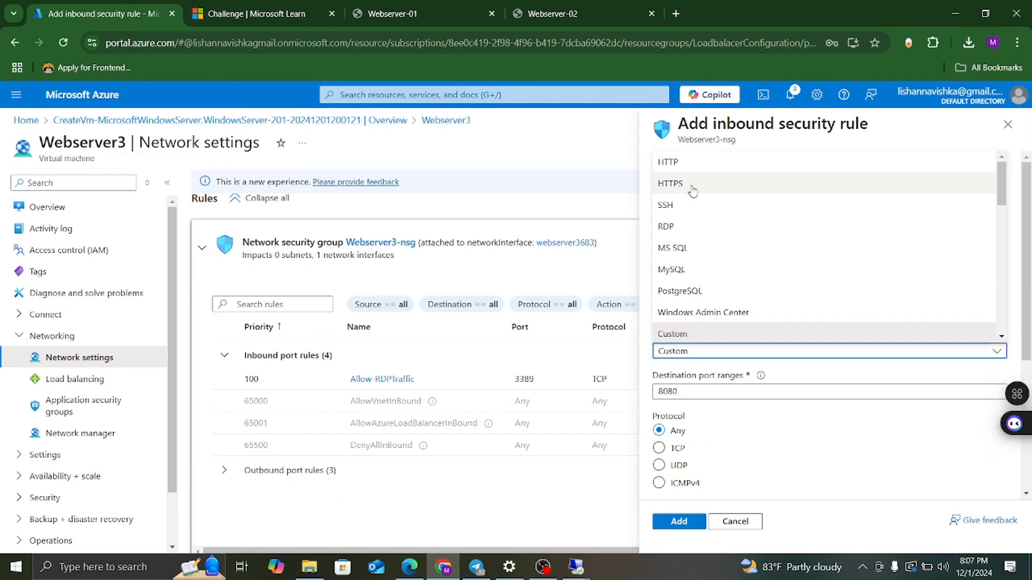
Add the inbound rule Allow-HTTPTraffic for HTTP on port 80.
left_click(693, 163)
type("-")
left_click_drag(731, 426, 707, 426)
type("Traffic")
scroll(795, 384, "up", 3)
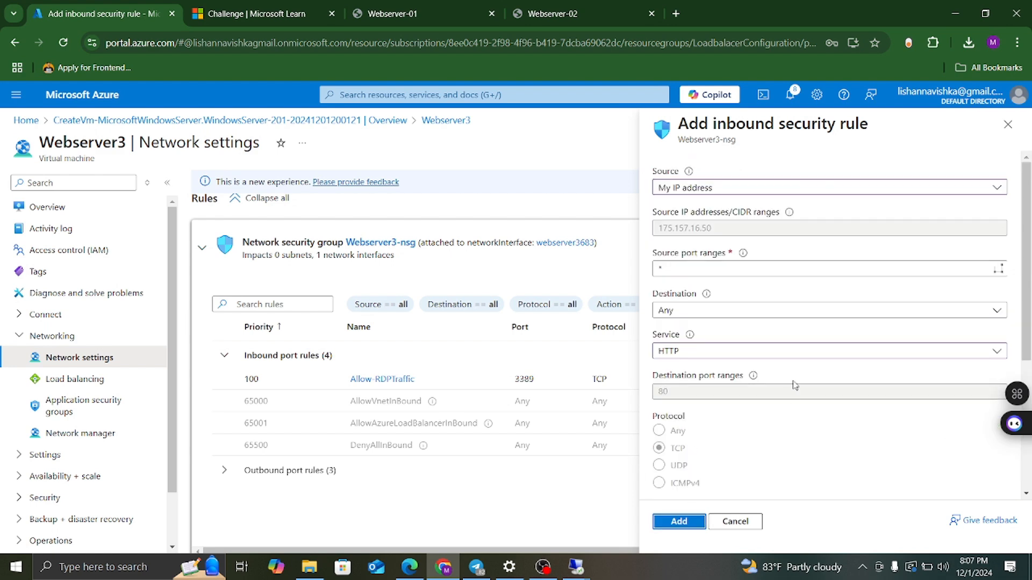
left_click(679, 522)
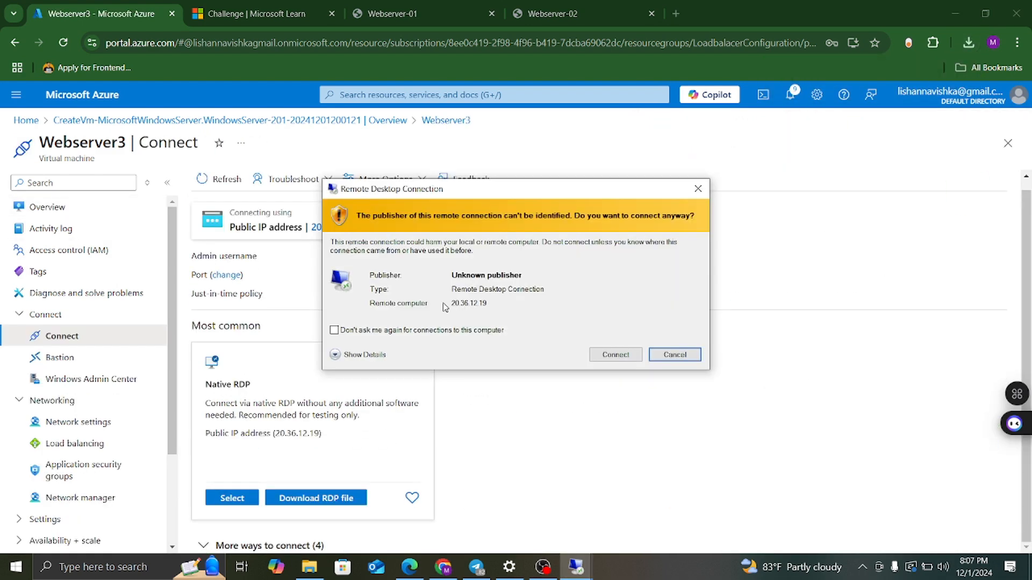
Connect to Webserver3 over Remote Desktop with the saved credentials and accept the certificate.
left_click(615, 352)
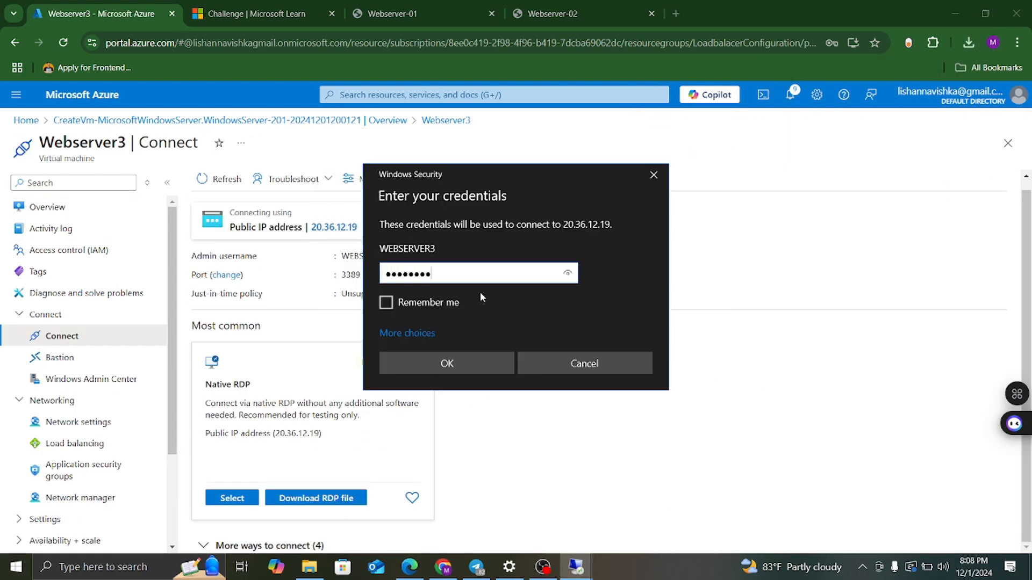
key("Return")
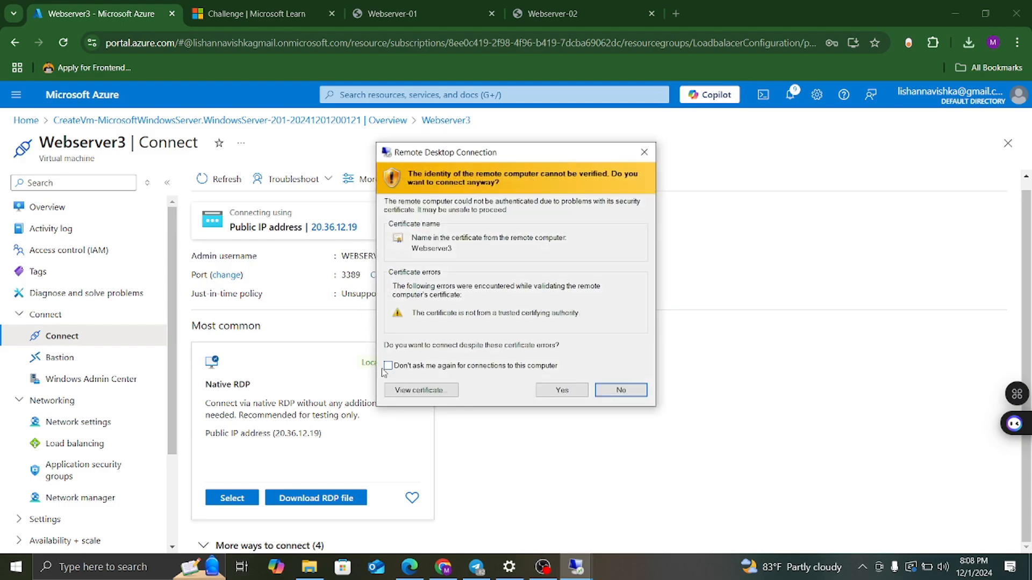
left_click(562, 390)
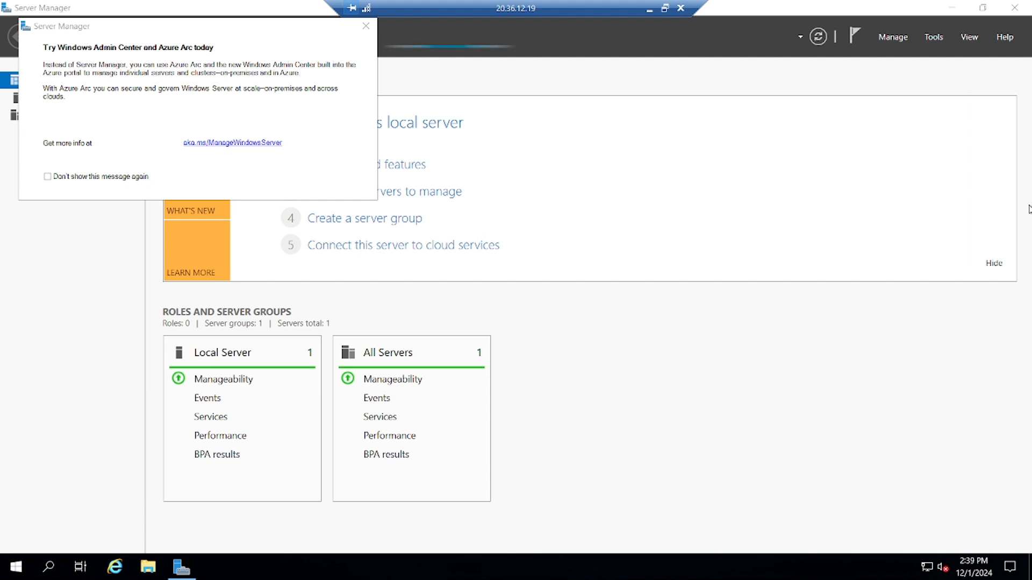
left_click(746, 189)
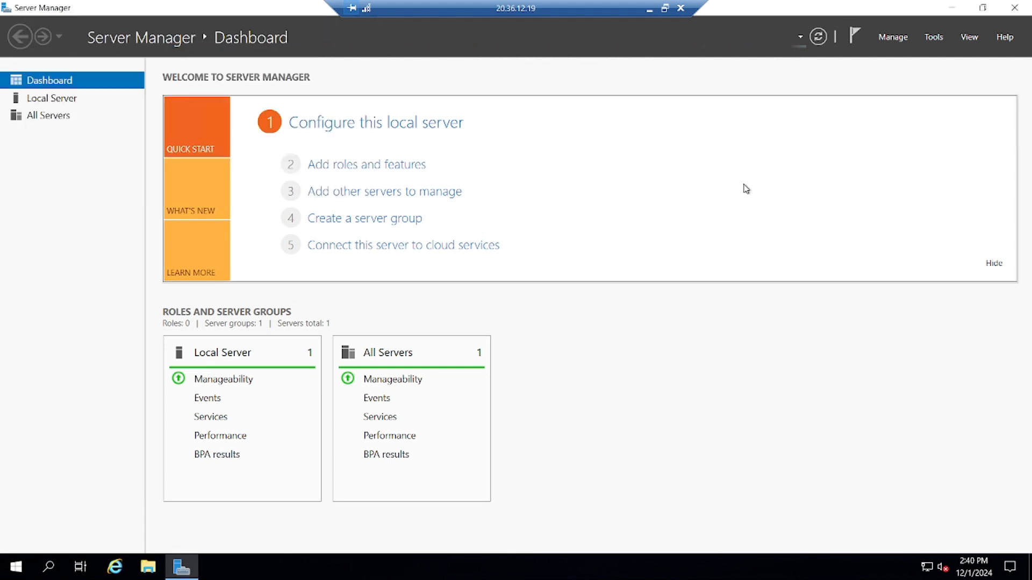
Install the Web Server (IIS) role through Server Manager's Add roles and features wizard.
left_click(371, 168)
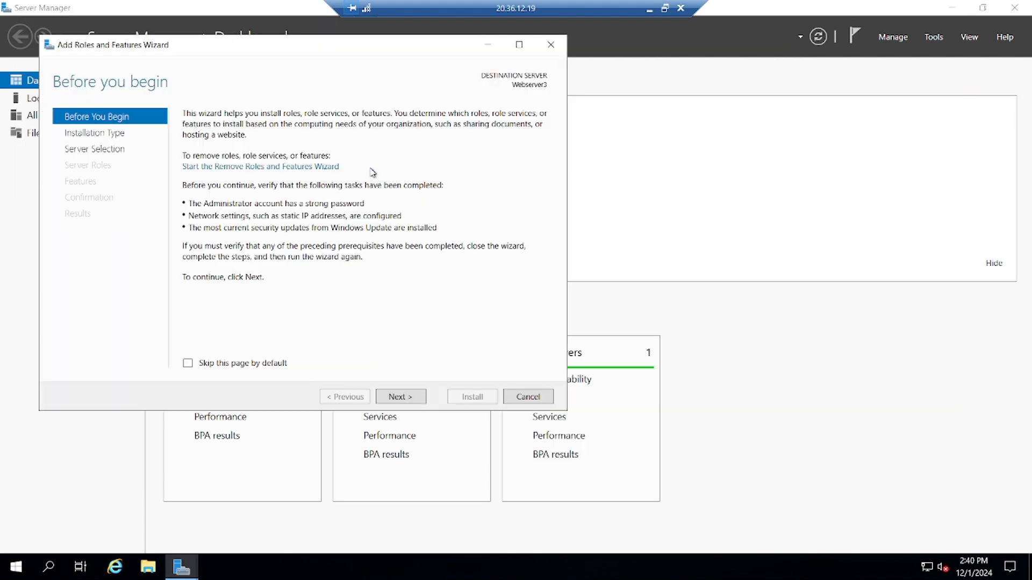
left_click(400, 397)
left_click(400, 397)
left_click(400, 396)
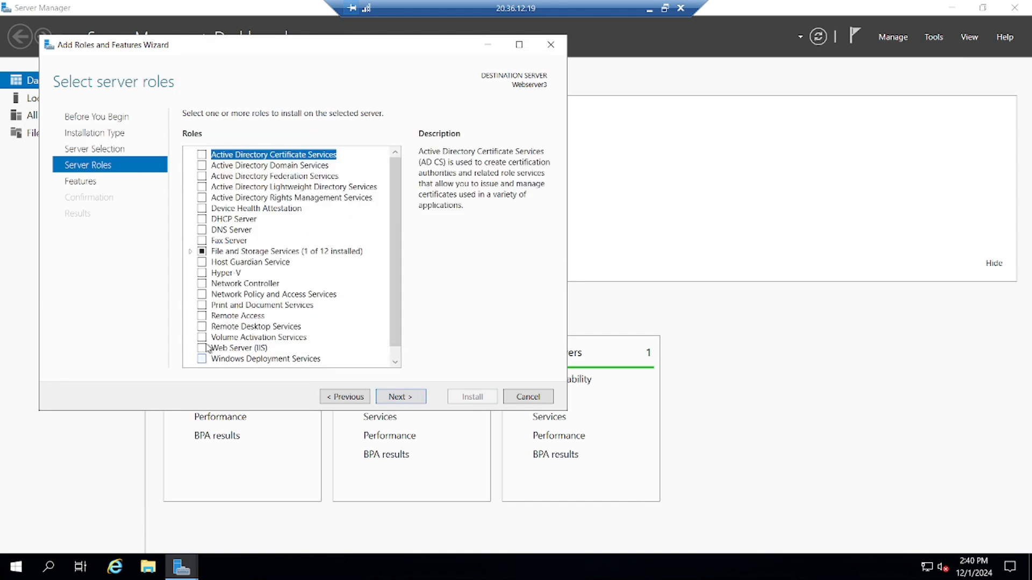
left_click(201, 348)
left_click(401, 396)
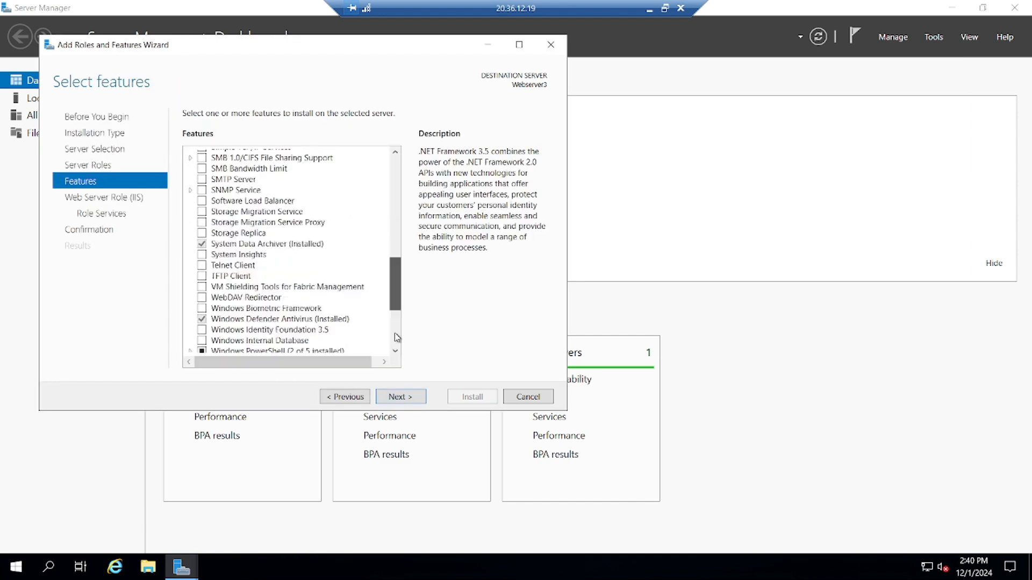
left_click(400, 396)
left_click(400, 397)
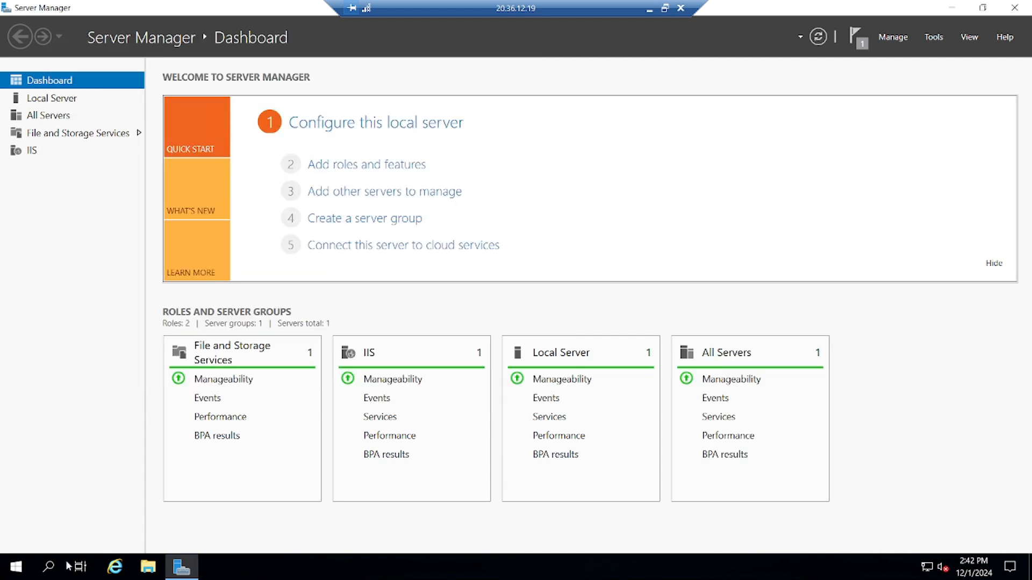
Open IIS Manager from Administrative Tools.
key("super")
type("adm")
key("Return")
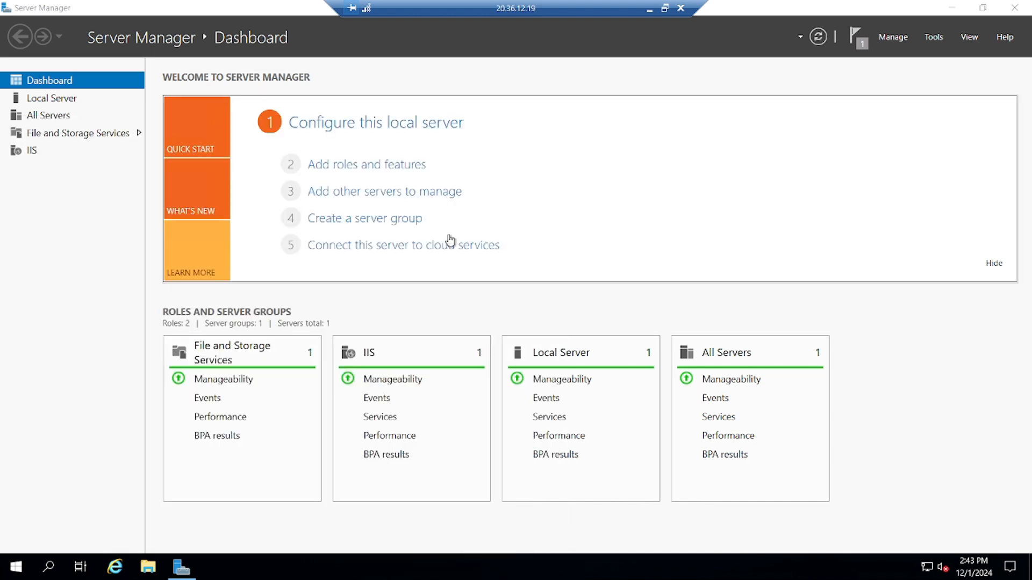
double_click(301, 323)
Copy the W3Schools example HTML code in Edge after searching 'w3 school html'.
left_click(177, 235)
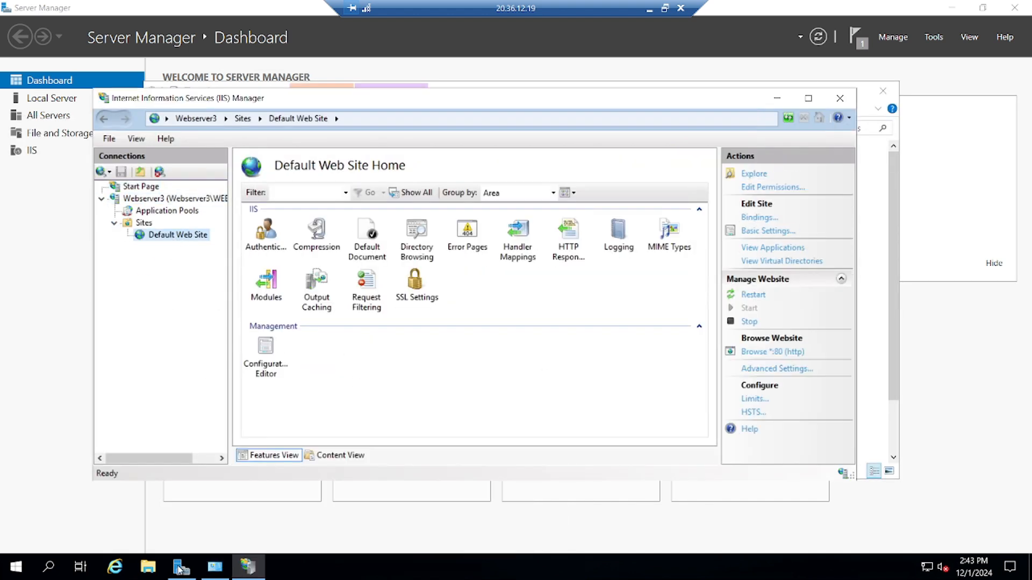
left_click(952, 7)
double_click(24, 94)
left_click(190, 484)
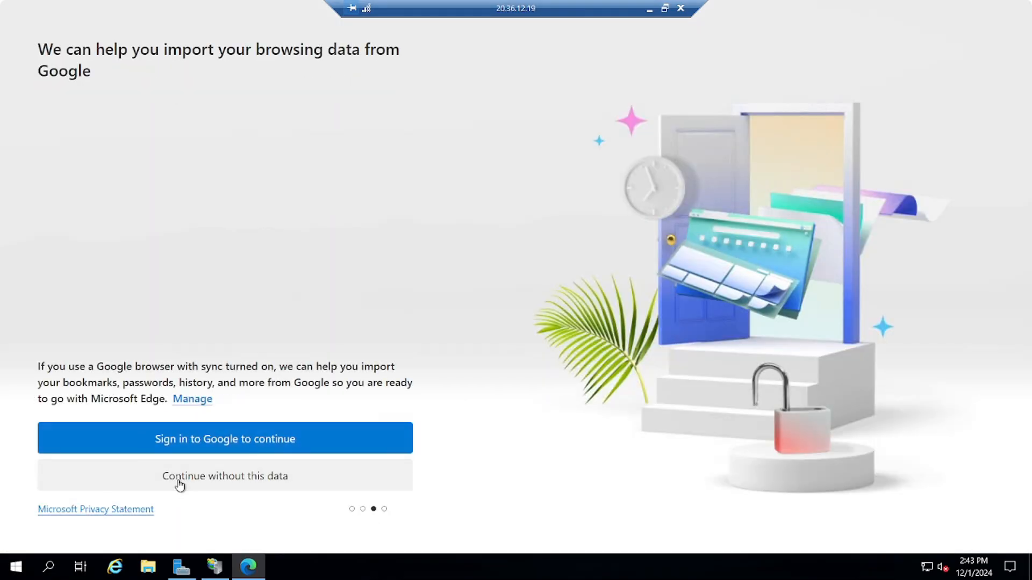
left_click(180, 484)
left_click(87, 477)
type("w3 school html")
key("Return")
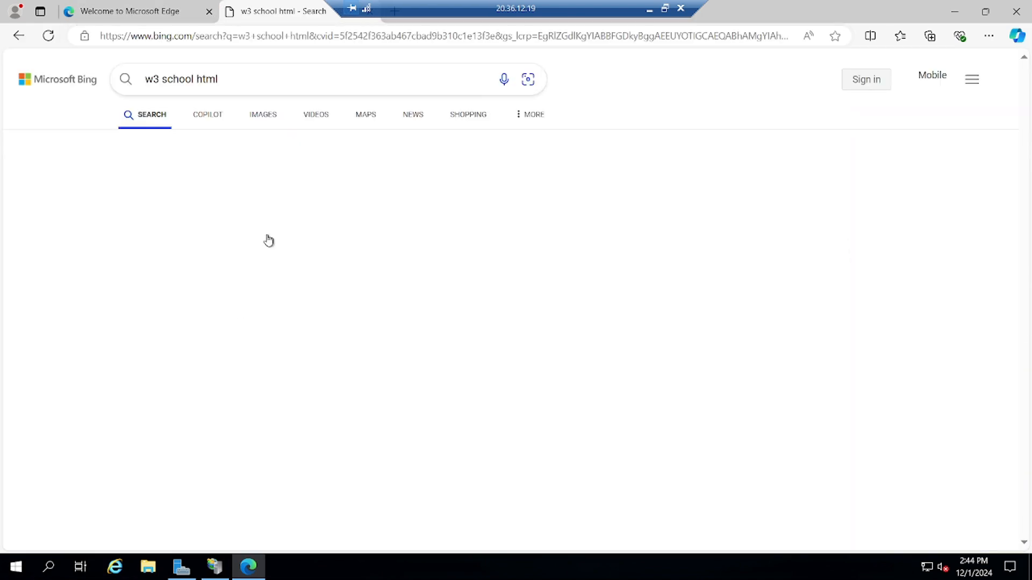
left_click(266, 238)
scroll(507, 194, "down", 7)
left_click_drag(204, 216, 245, 384)
key("ctrl+c")
right_click(240, 263)
left_click(267, 278)
Paste the HTML into Notepad, setting title Webserver-03 and heading Webserver 03.
left_click(47, 567)
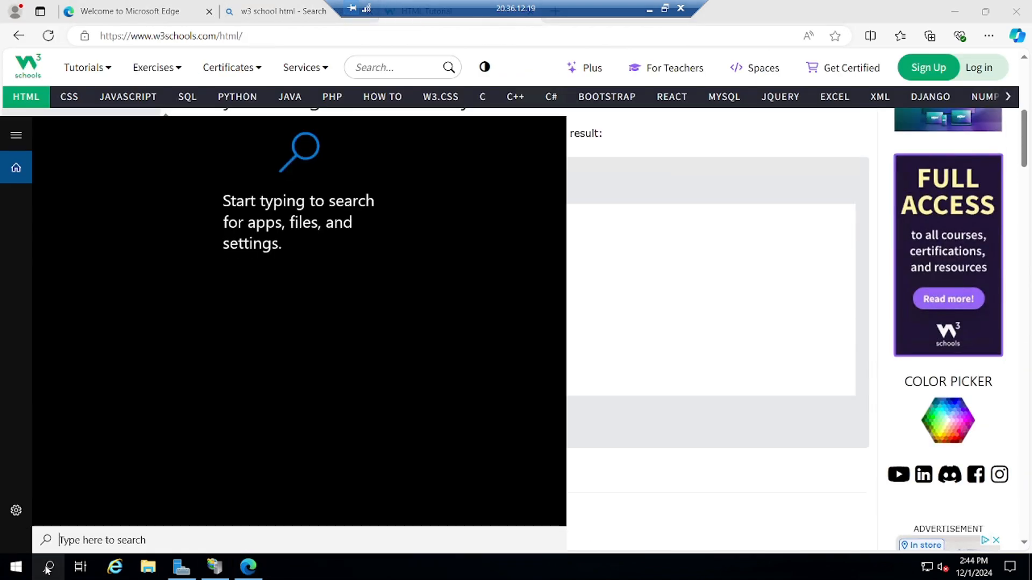
type("notepad")
key("Return")
key("ctrl+v")
left_click_drag(116, 93, 63, 93)
key("BackSpace")
type("Webserver 03")
key("Left")
key("Left")
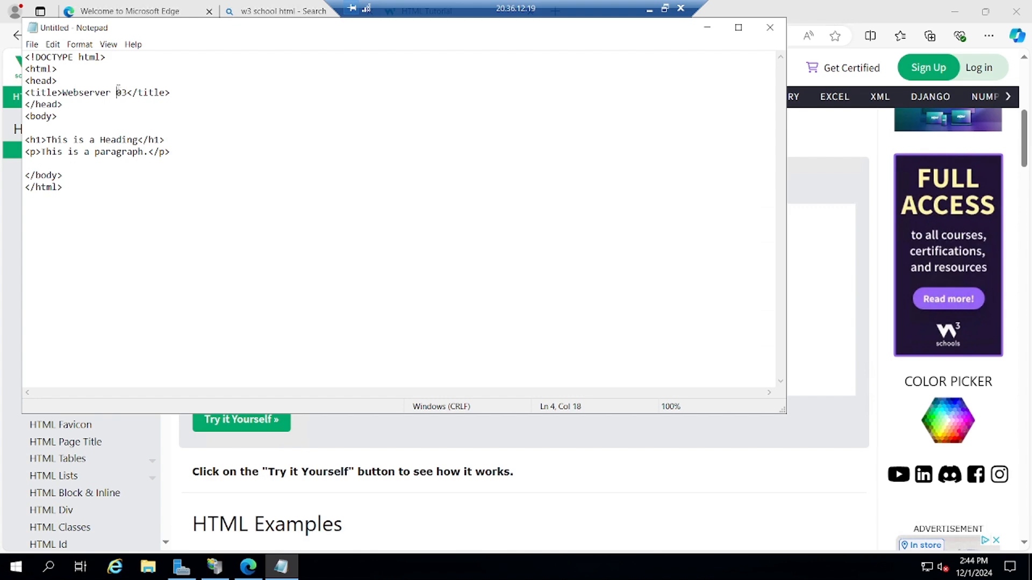
key("BackSpace")
type("-")
left_click_drag(127, 92, 62, 92)
key("ctrl+c")
left_click_drag(46, 140, 138, 140)
key("ctrl+v")
key("Left")
key("Left")
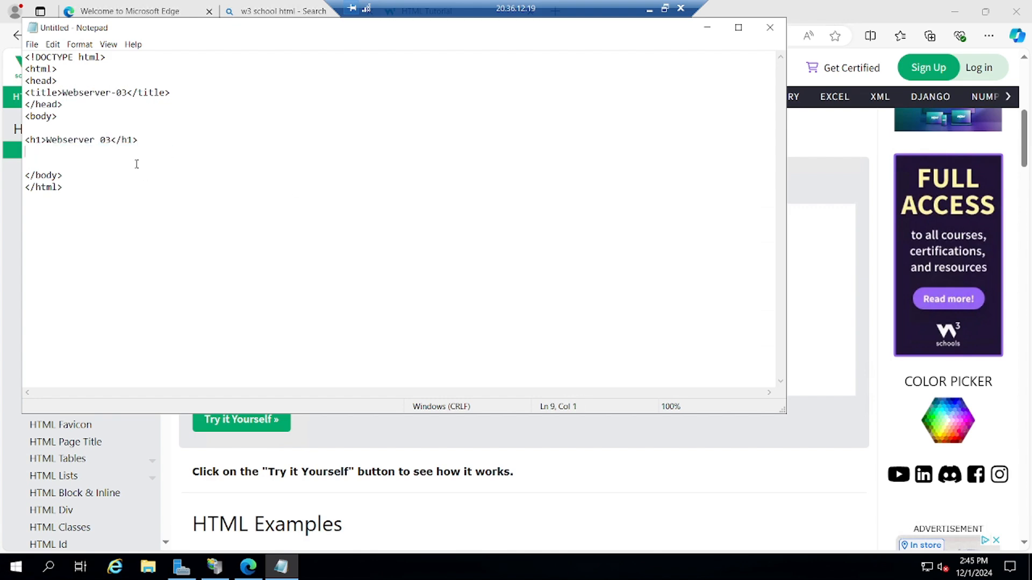
key("End")
Save the page as index.html with All Files type in the wwwroot folder.
left_click(31, 45)
left_click(54, 83)
double_click(176, 203)
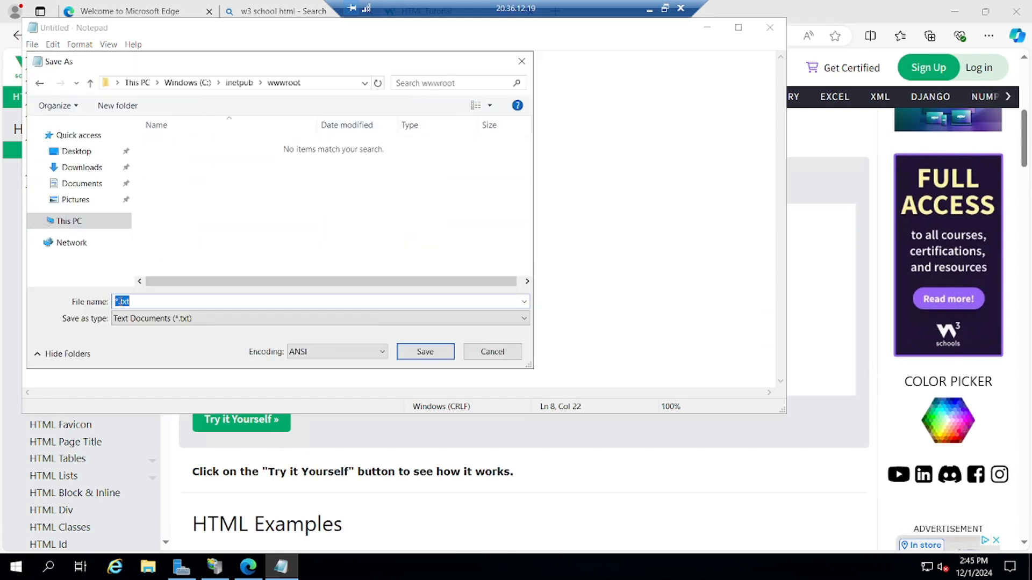
left_click(320, 318)
left_click(161, 338)
type("index.html")
left_click(425, 352)
left_click(650, 10)
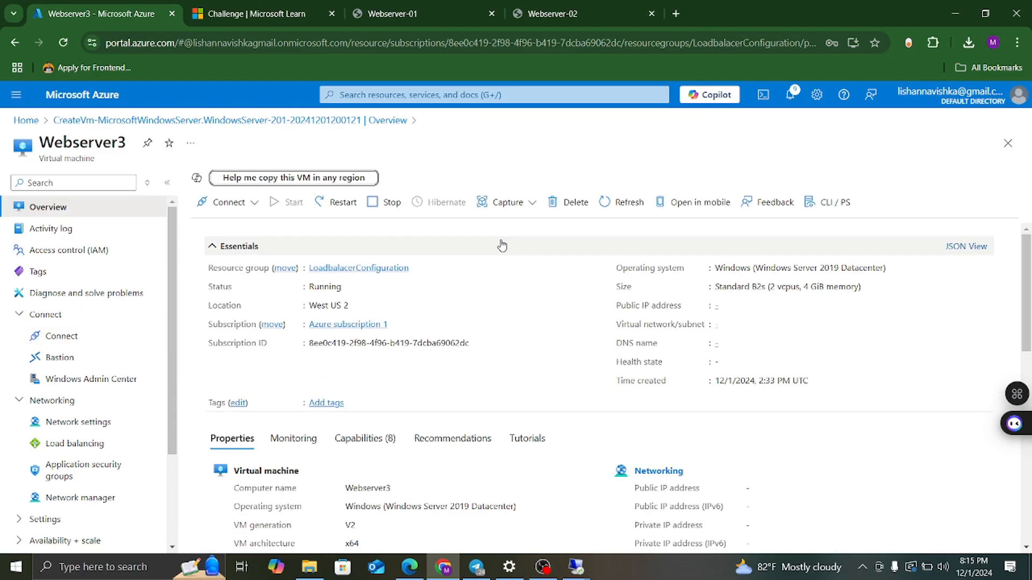
left_click(680, 14)
type("http://")
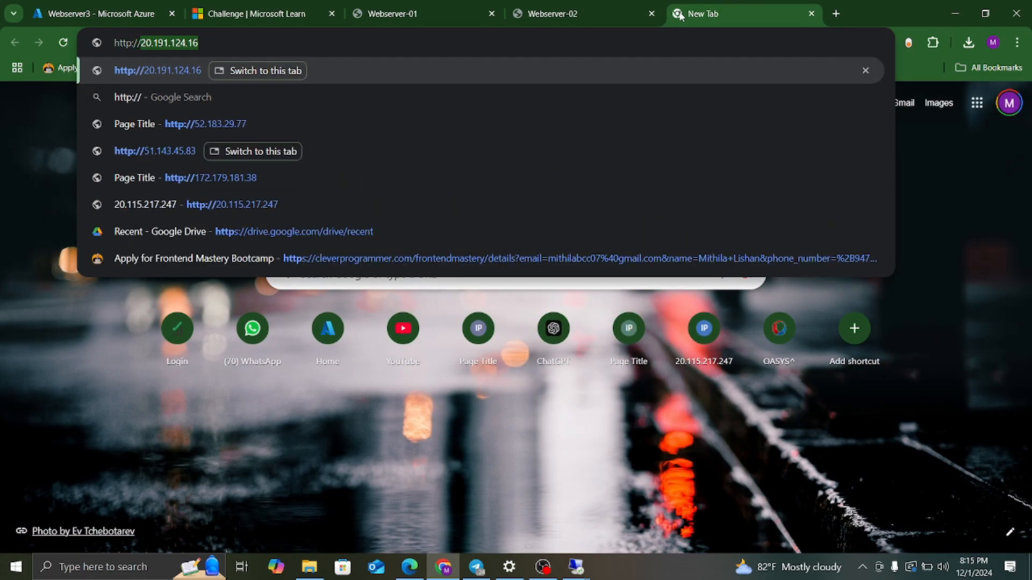
key("ctrl+v")
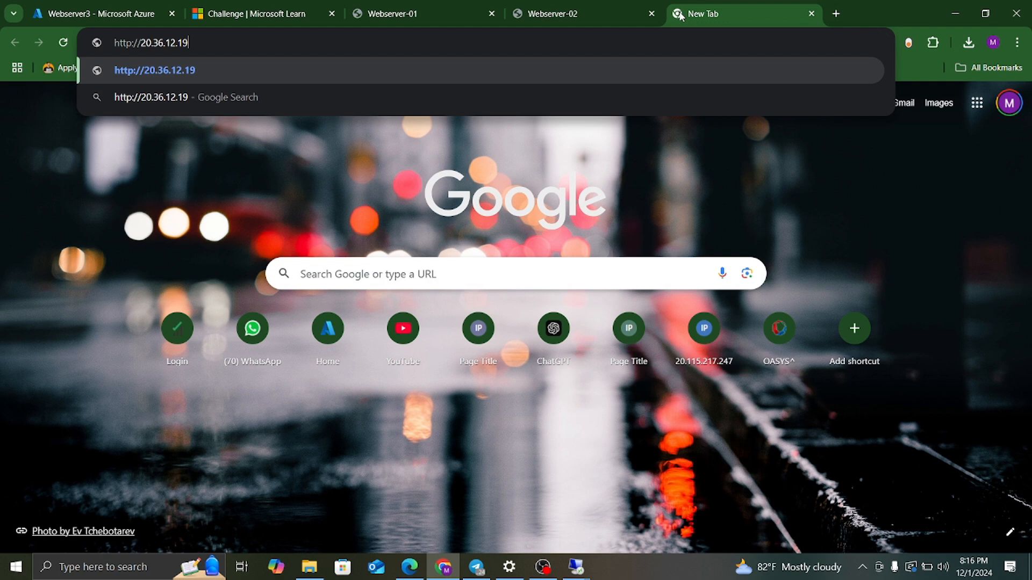
key("Return")
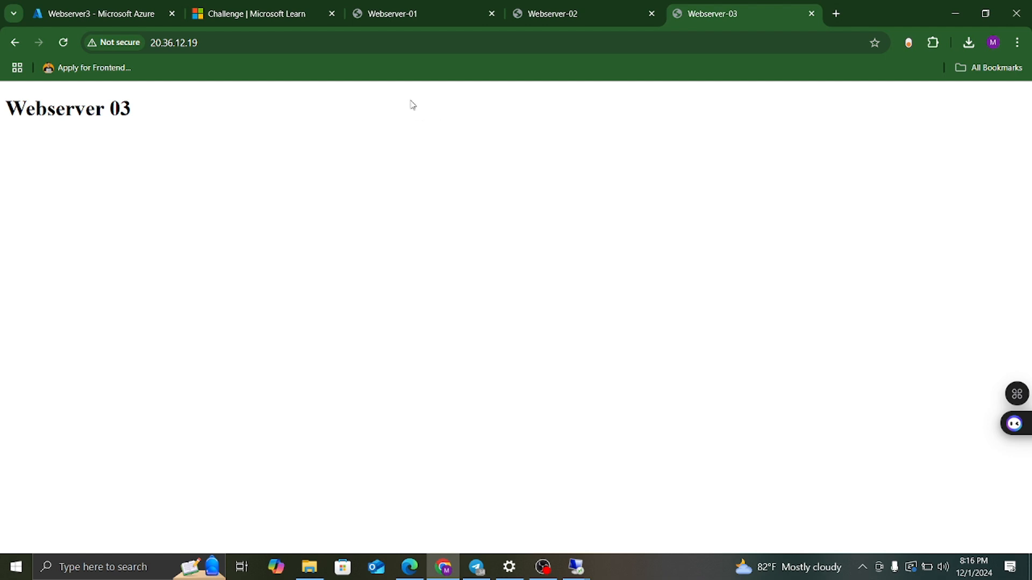
Compare the Webserver-01, Webserver-02 and Webserver-03 test pages across their tabs.
left_click(404, 18)
left_click(587, 11)
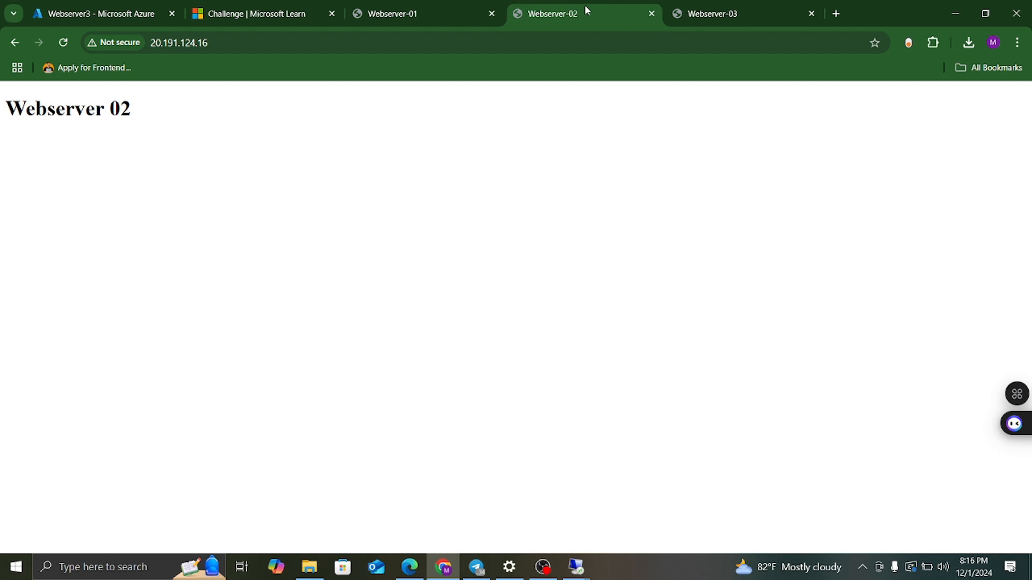
left_click(734, 15)
left_click(425, 14)
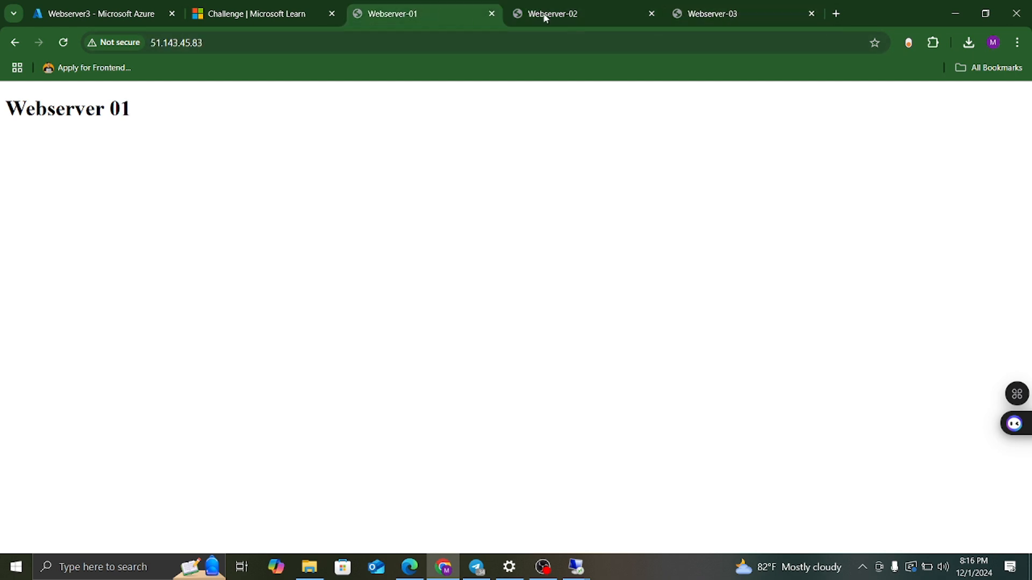
left_click(562, 14)
left_click(712, 14)
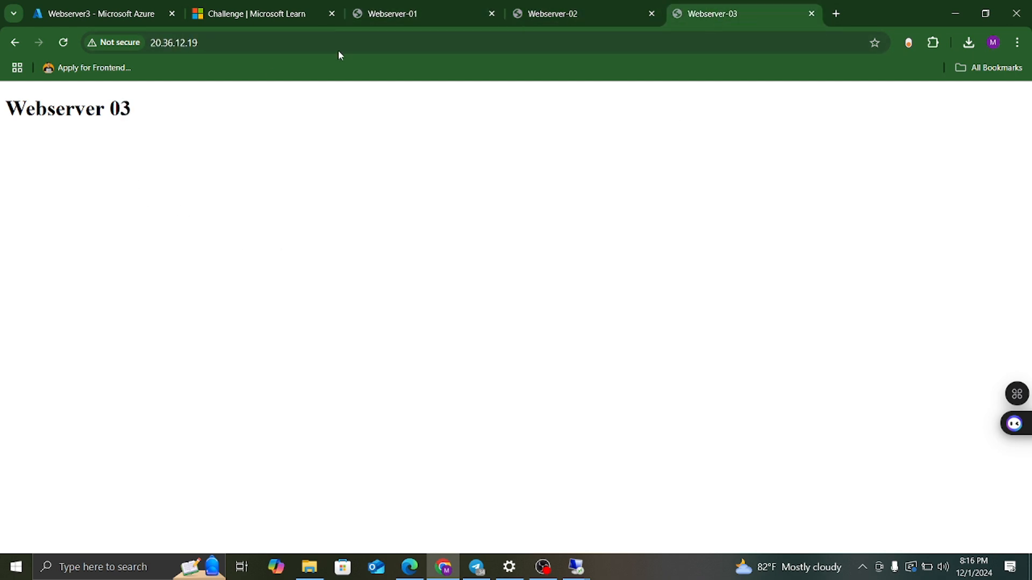
left_click(386, 16)
left_click(602, 20)
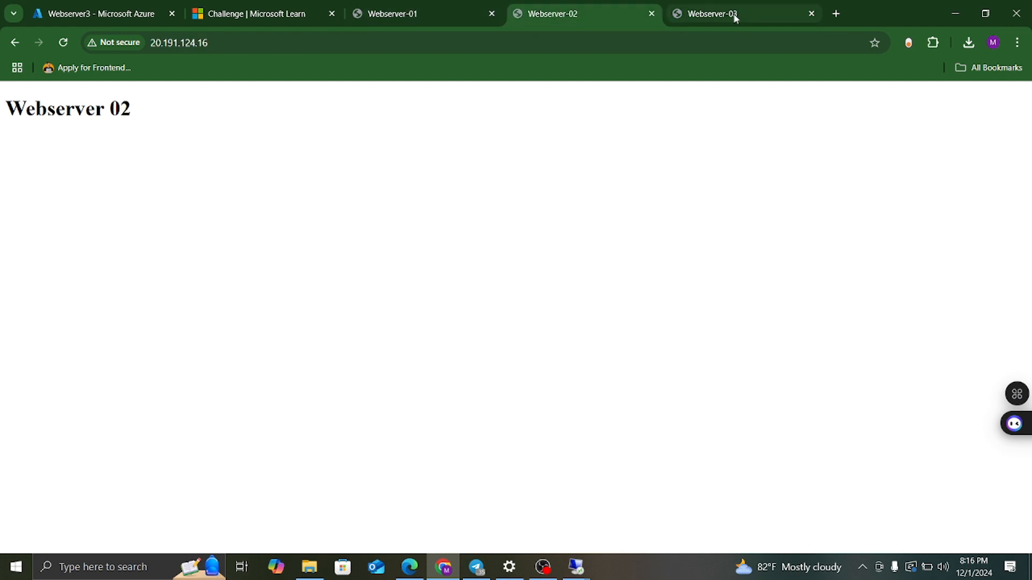
left_click(696, 14)
left_click(591, 18)
left_click(415, 13)
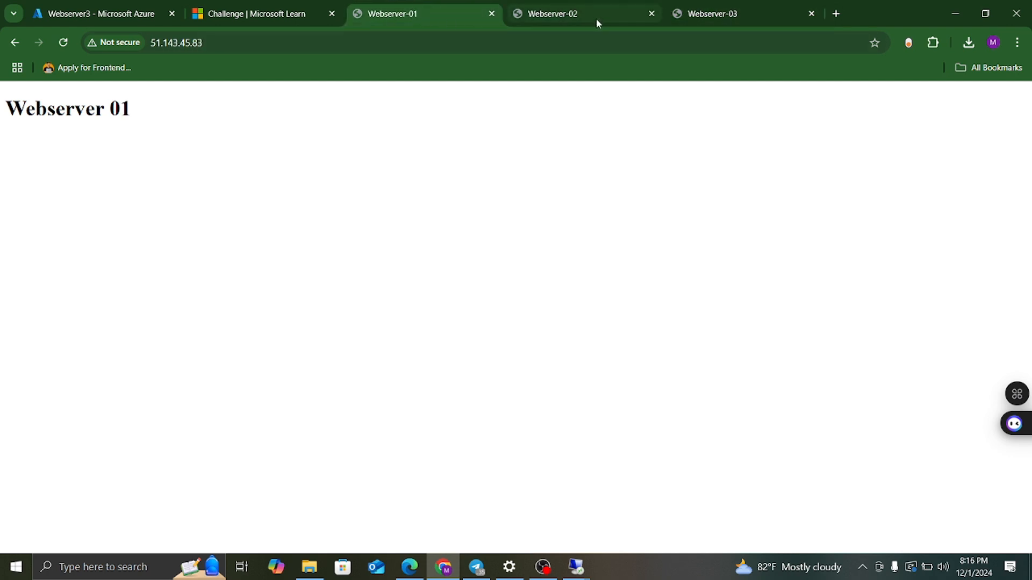
left_click(618, 14)
left_click(711, 14)
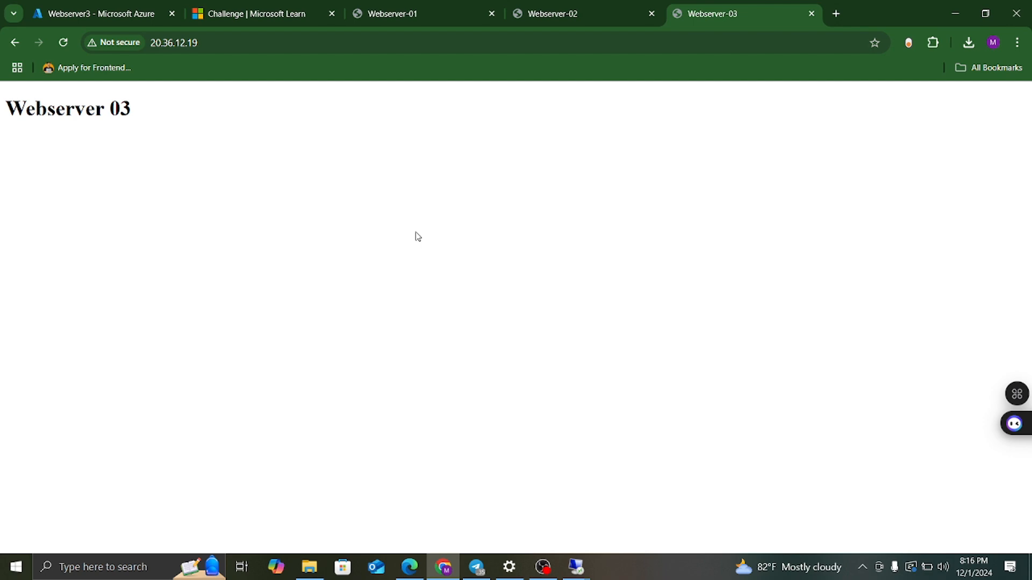
Start creating a load balancer from Home, briefly viewing its architecture diagram.
left_click(115, 15)
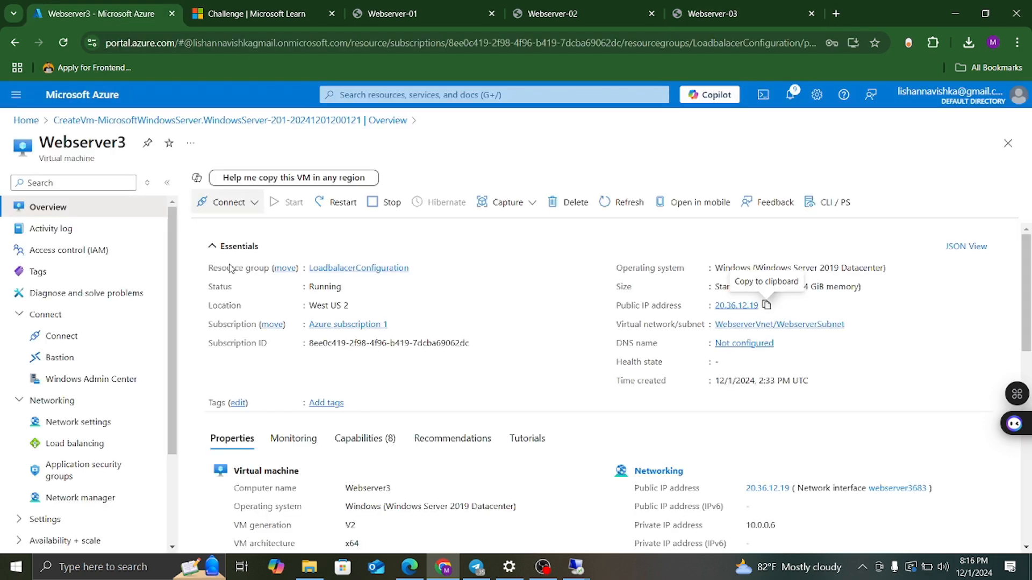
left_click(25, 120)
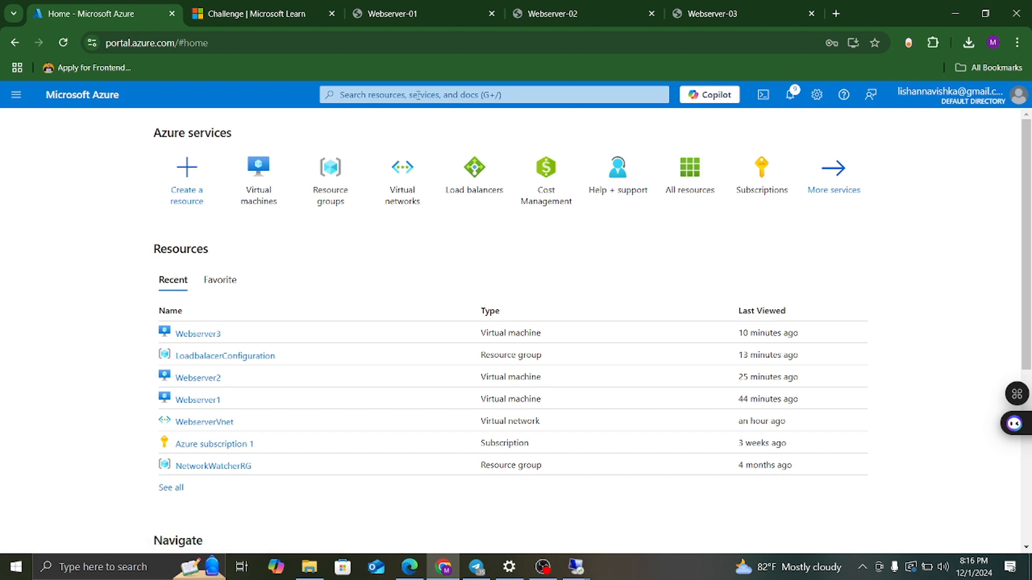
left_click(486, 197)
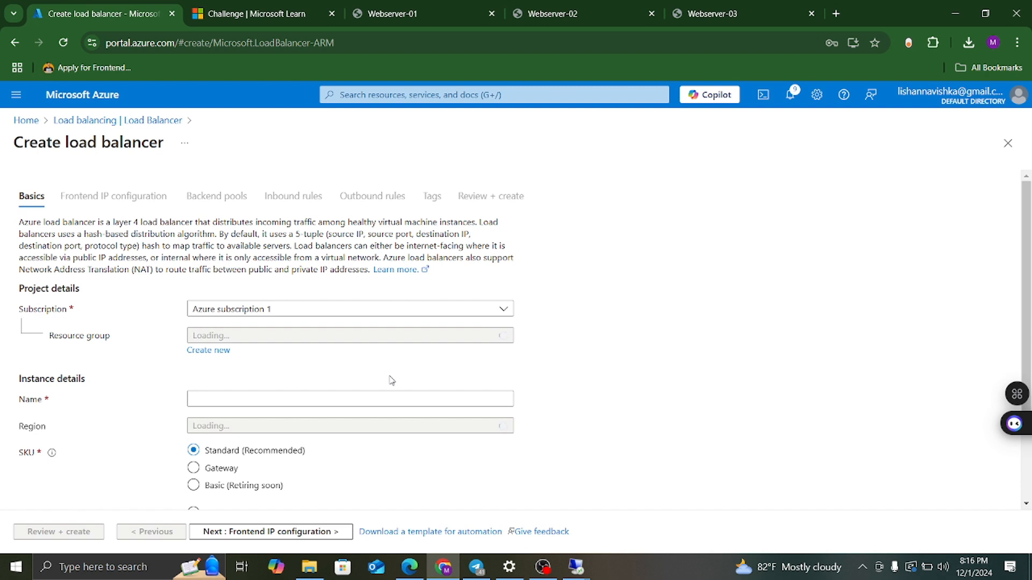
mouse_move(413, 568)
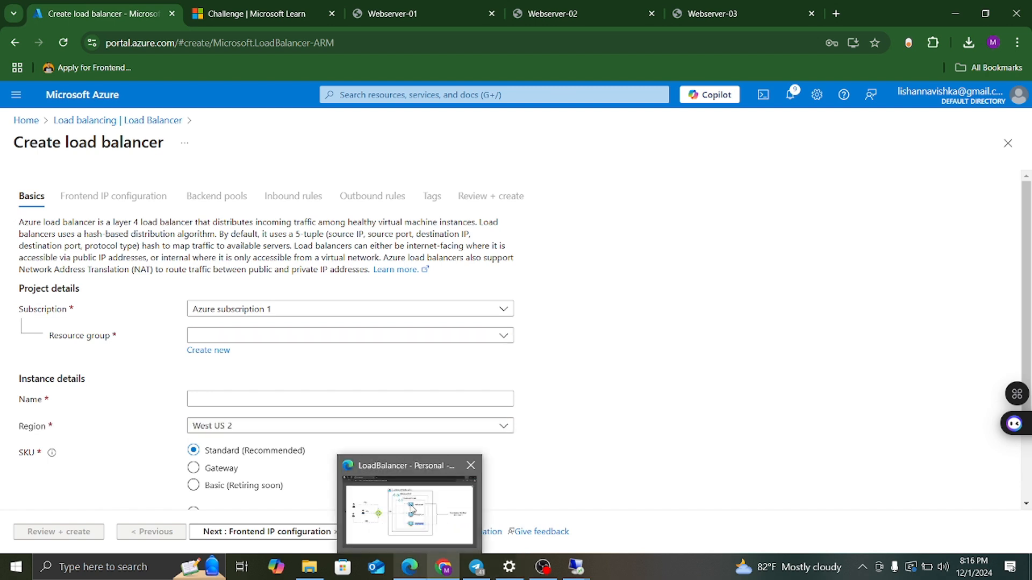
left_click(410, 510)
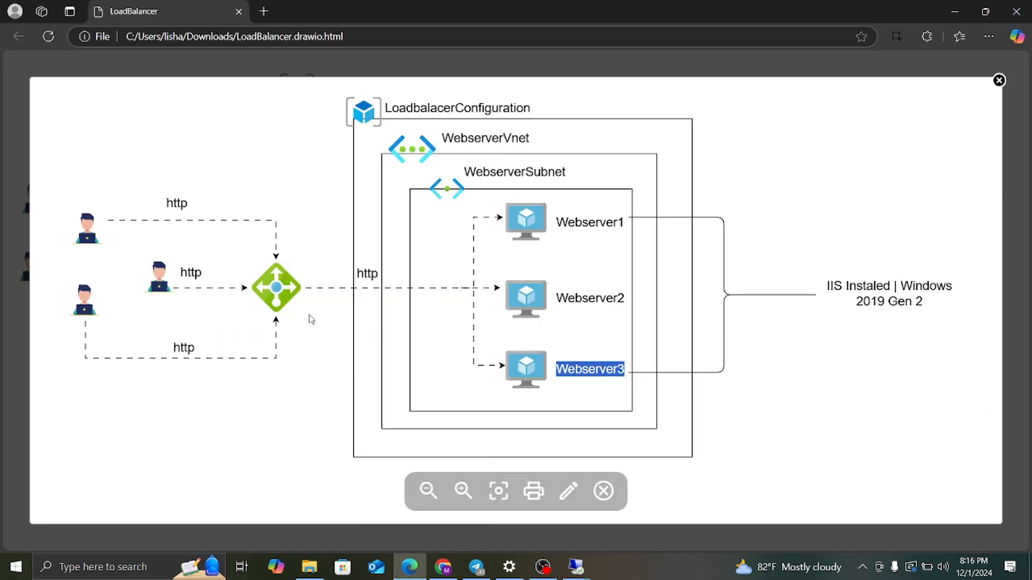
left_click(955, 11)
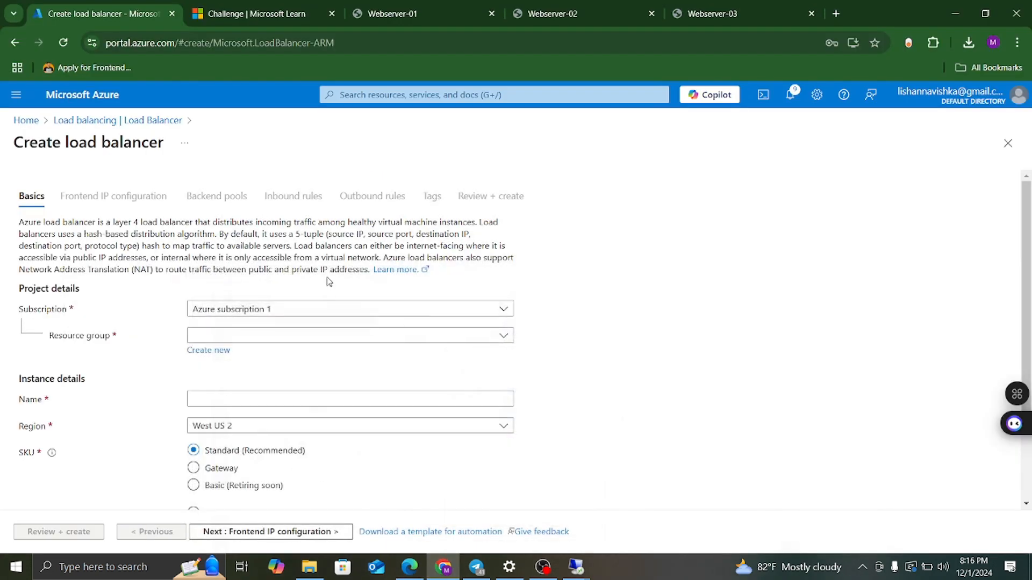
Set resource group LoadbalacerConfiguration, name LoadbalacerWebtraffic and type Public, then continue.
left_click(234, 337)
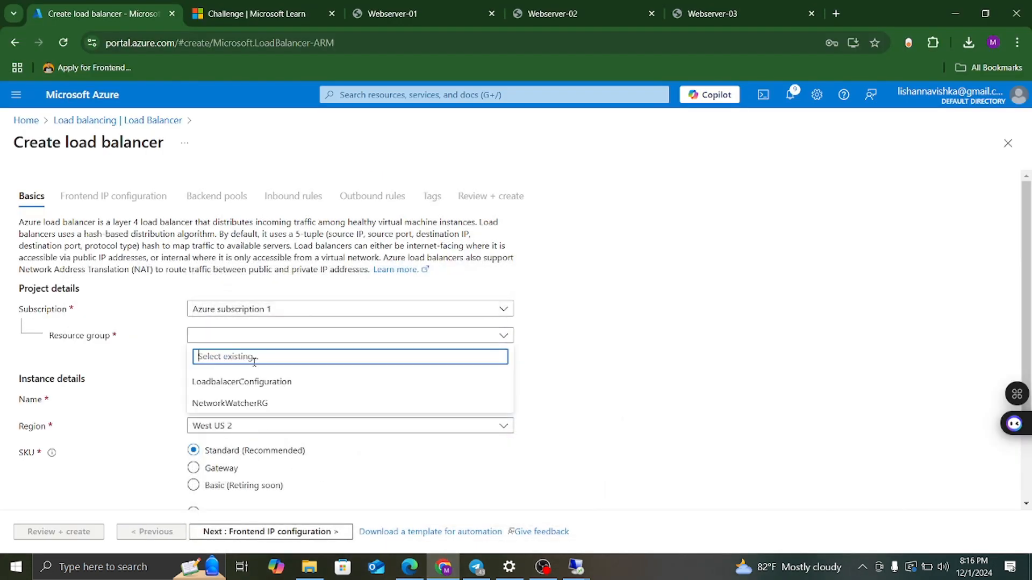
left_click(247, 382)
left_click(219, 400)
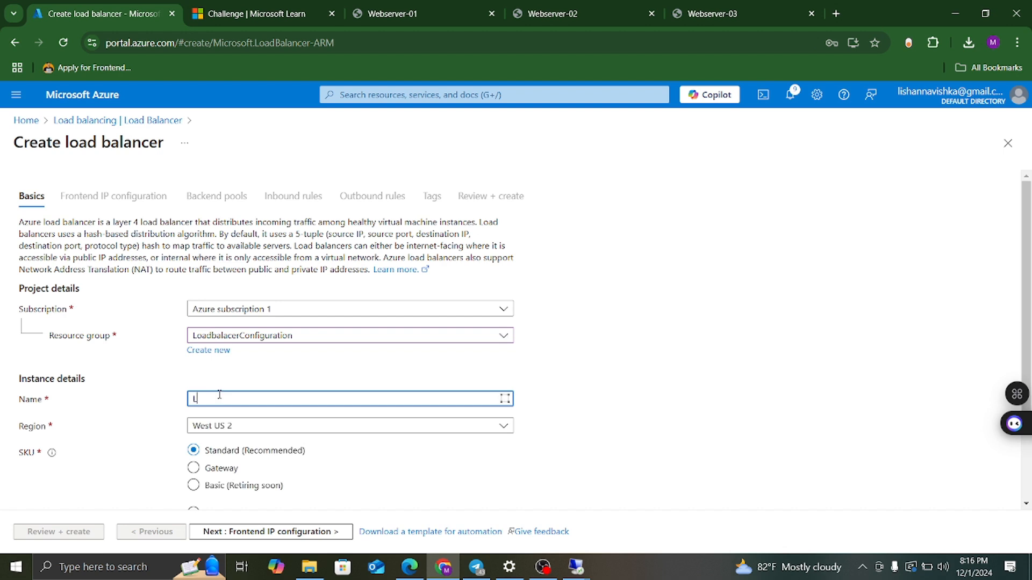
type("LB")
key("BackSpace")
type("balacerWebtraffic")
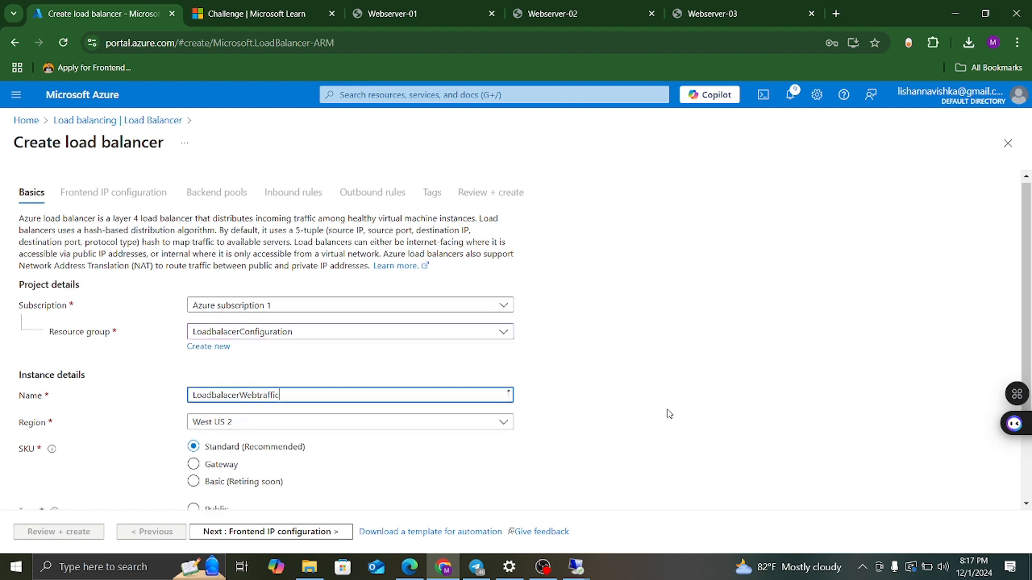
scroll(668, 405, "down", 2)
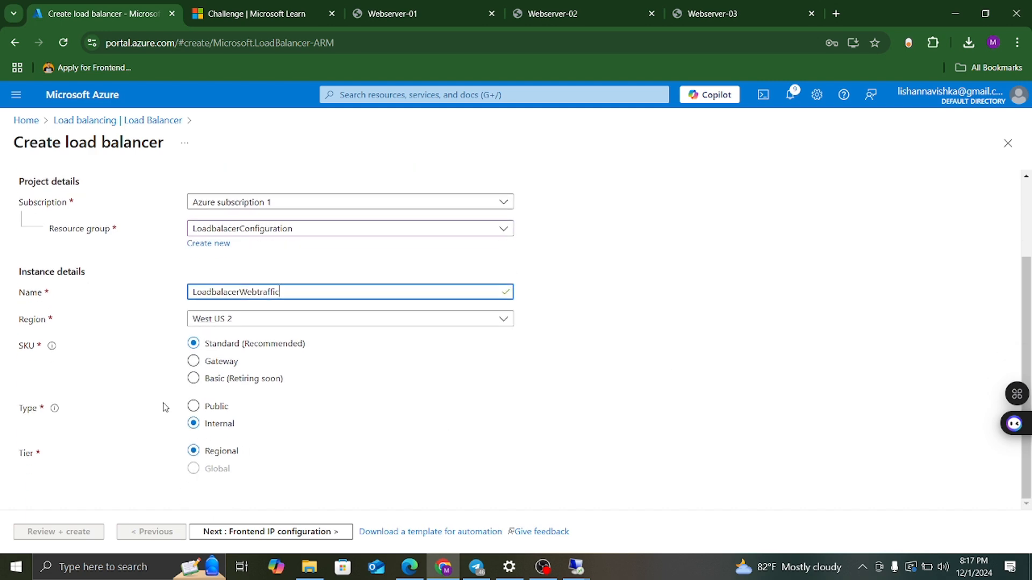
left_click(194, 406)
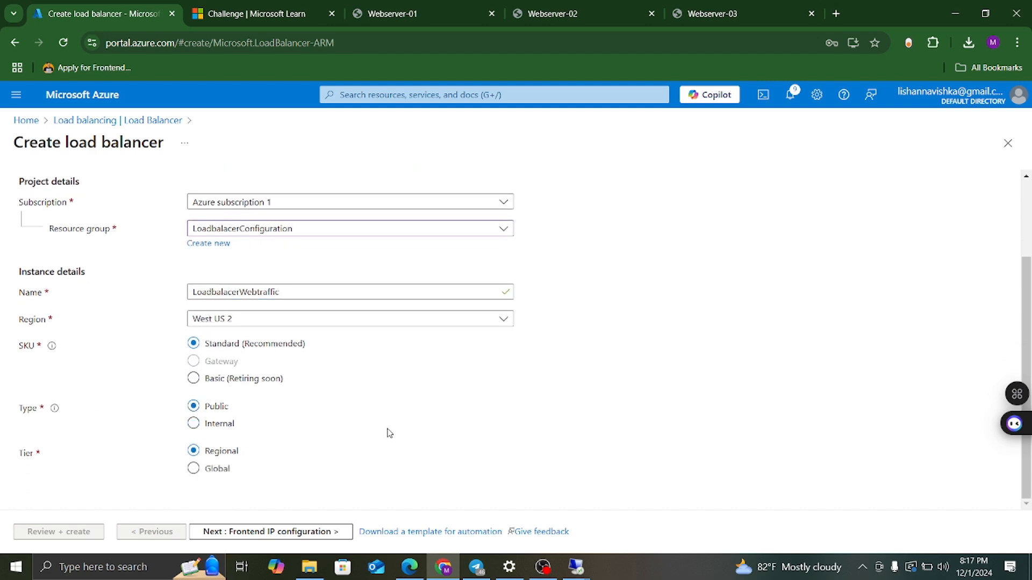
scroll(388, 432, "up", 2)
scroll(388, 431, "down", 2)
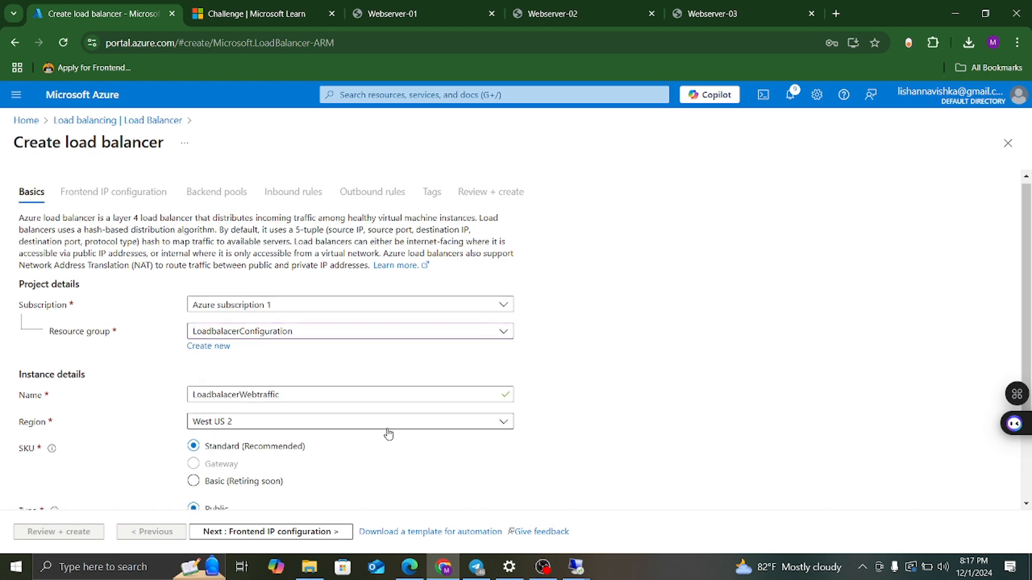
left_click(296, 532)
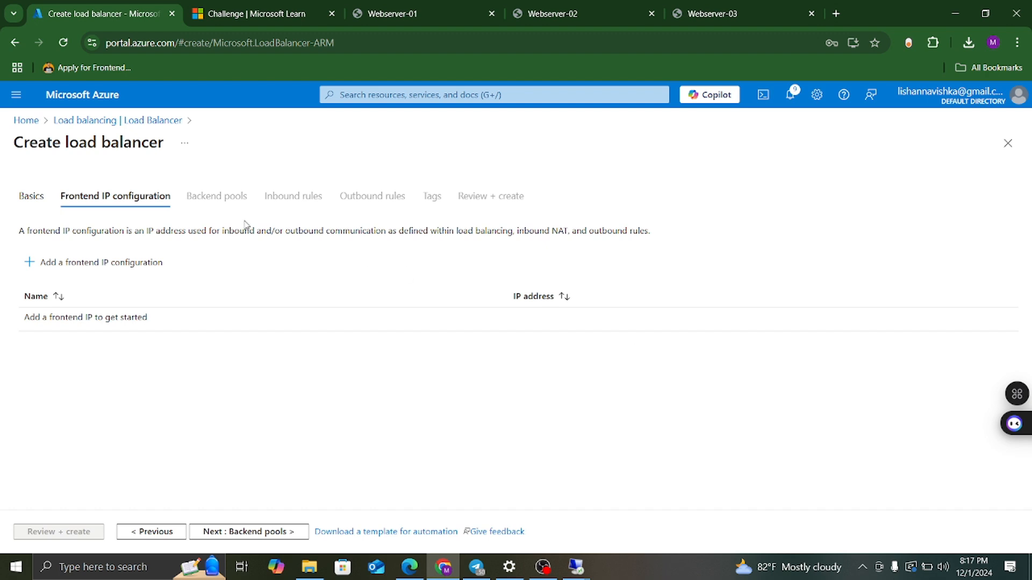
Add a frontend IP configuration named LB-FIP.
left_click(93, 266)
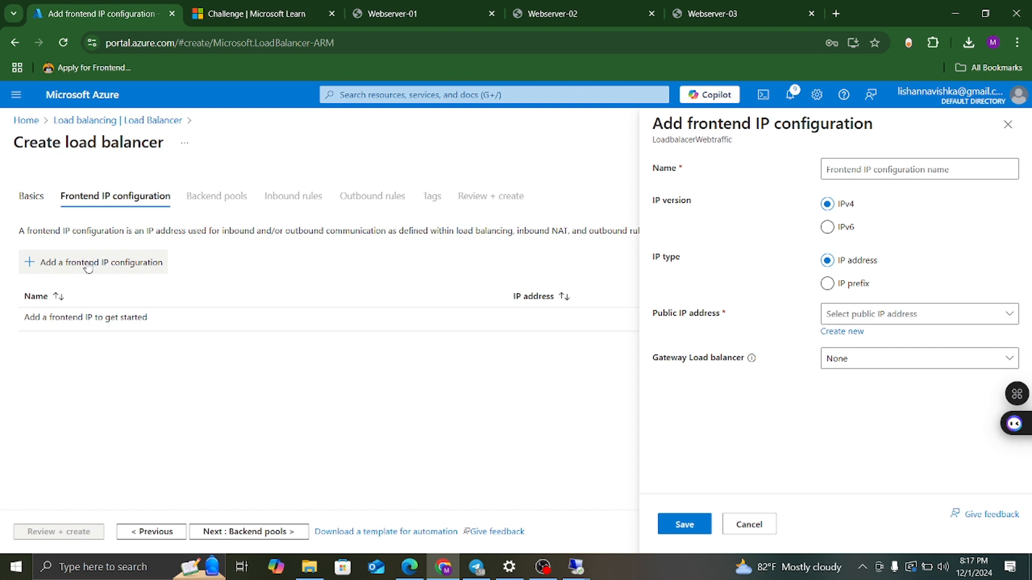
left_click(860, 168)
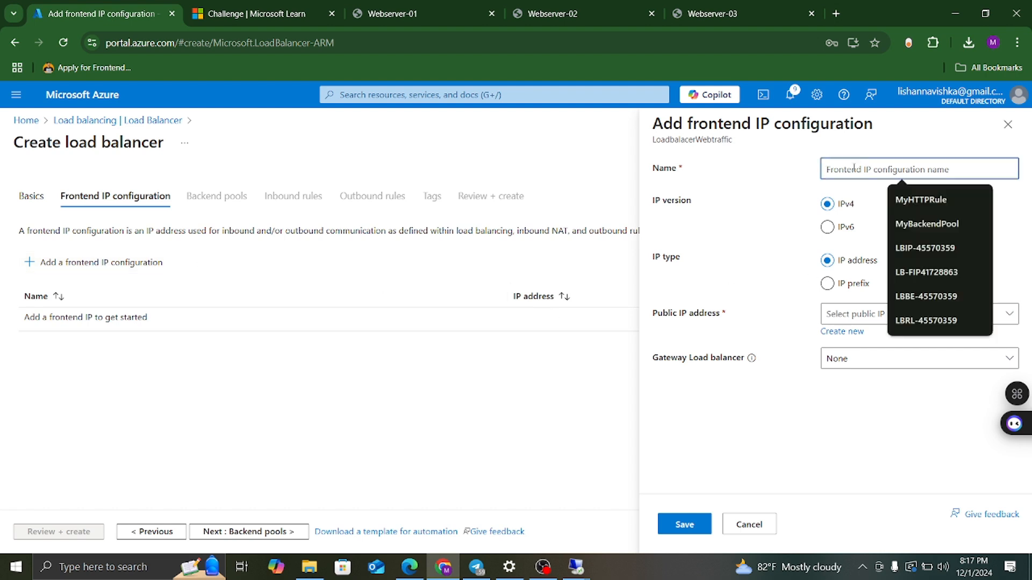
type("F")
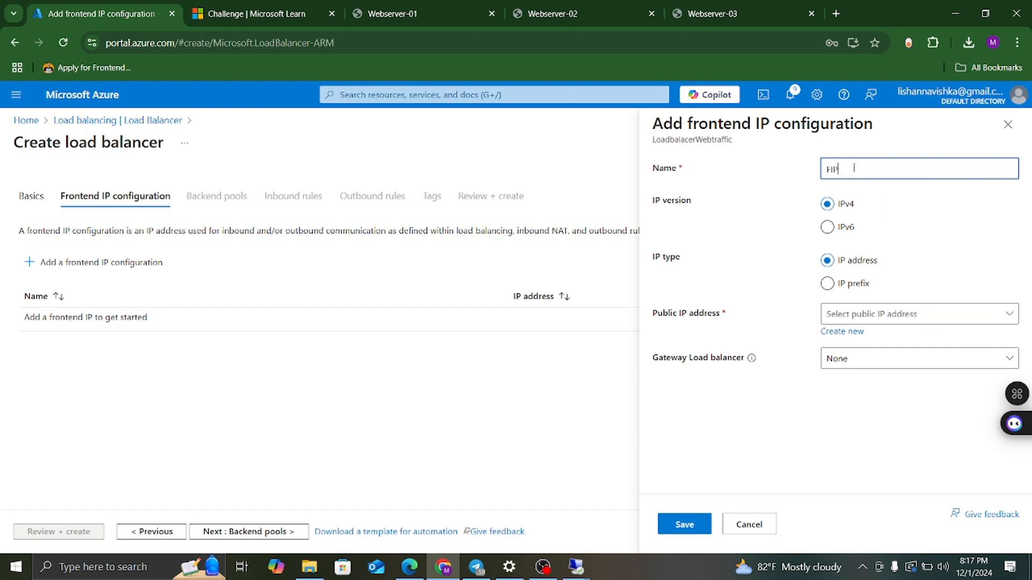
type("IP")
key("BackSpace")
key("BackSpace")
key("BackSpace")
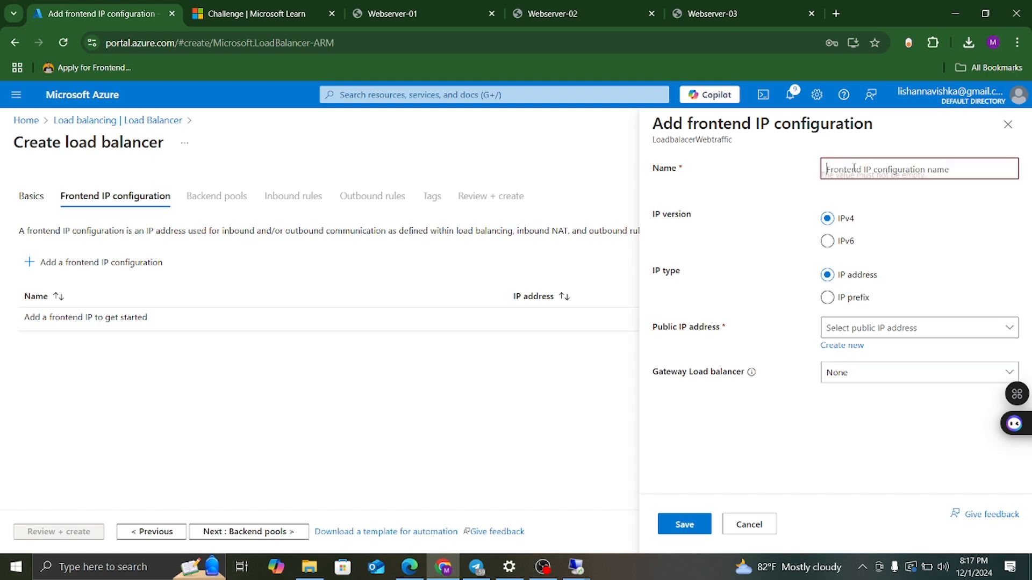
type("LB")
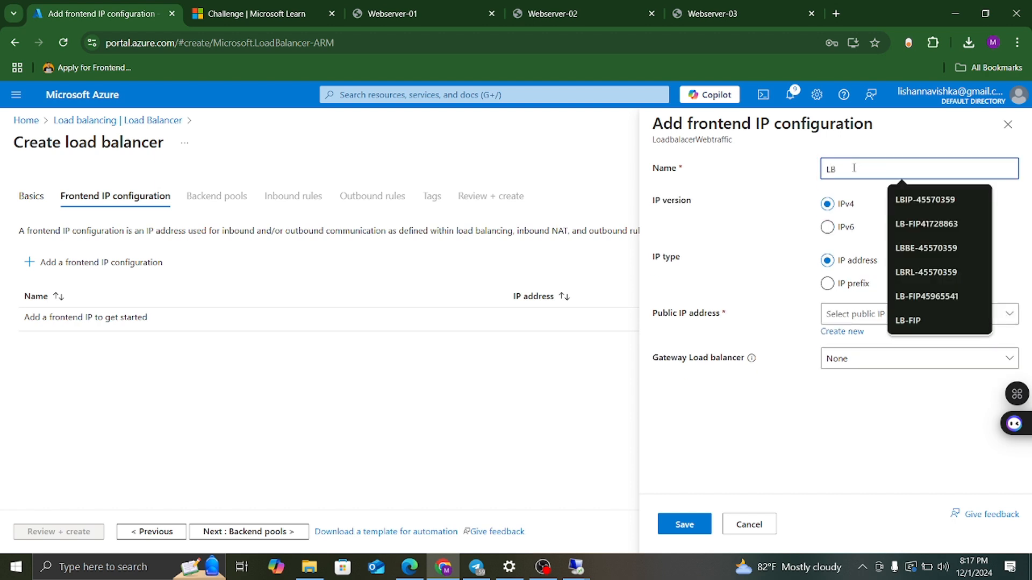
type("-FIP")
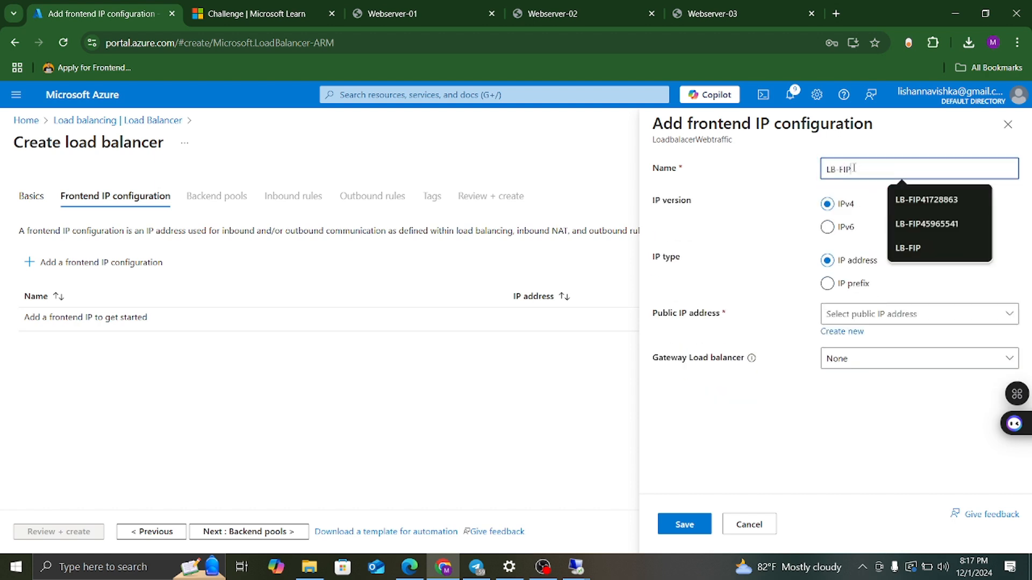
left_click(891, 410)
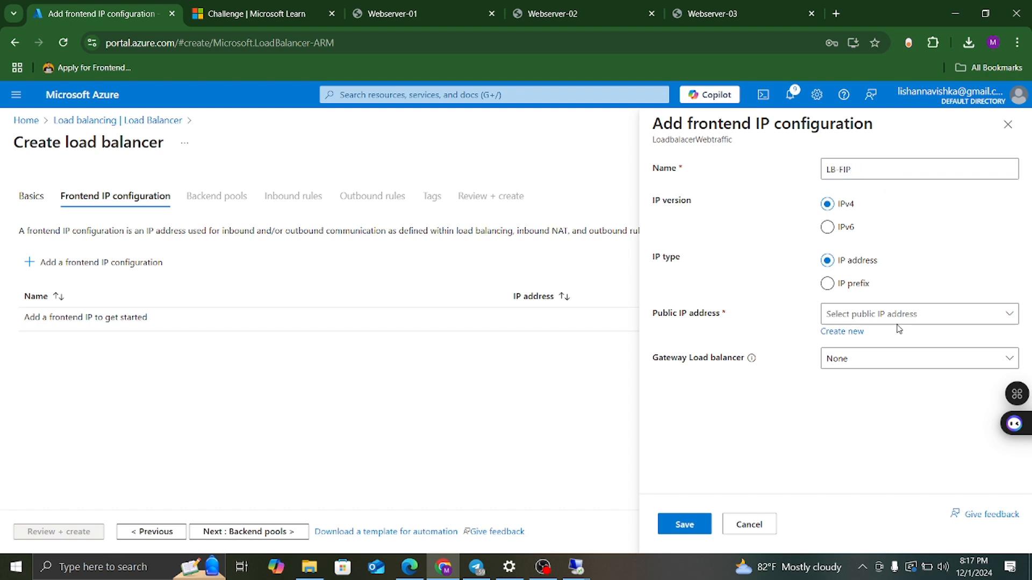
Create new public IP address LB-FIP for it and save the configuration.
left_click(841, 332)
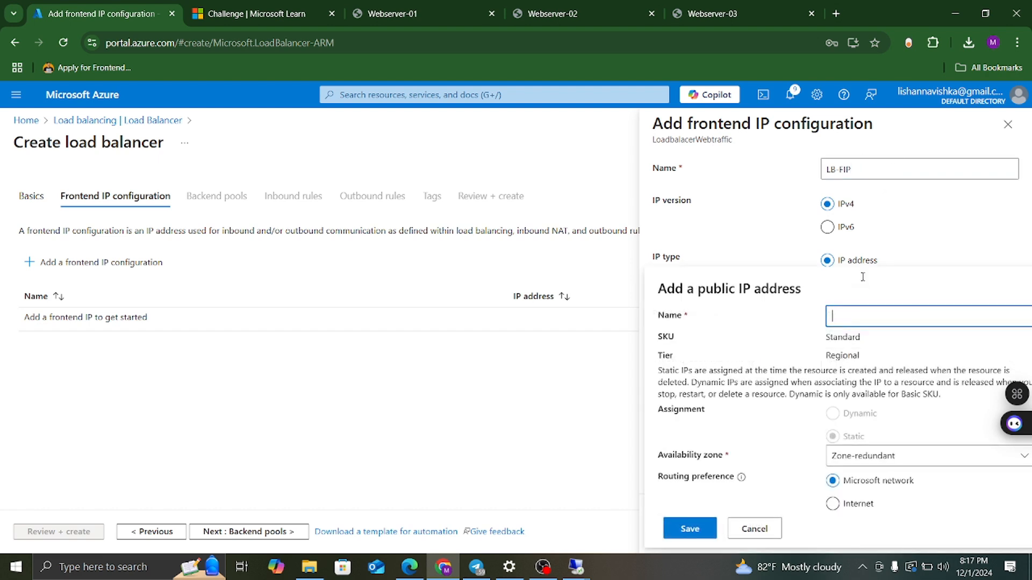
left_click_drag(863, 172, 821, 175)
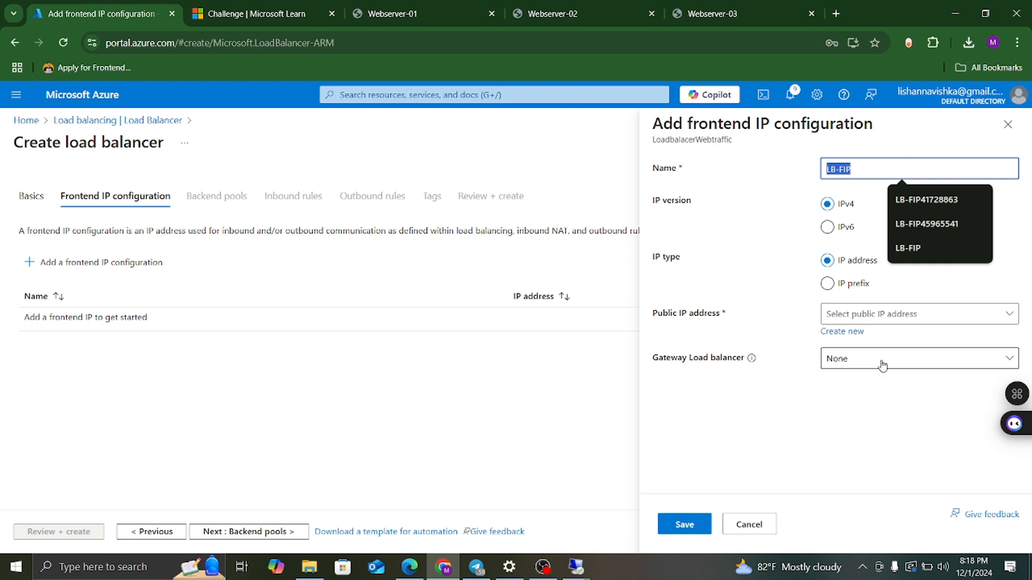
left_click(834, 331)
type("LB-FIP")
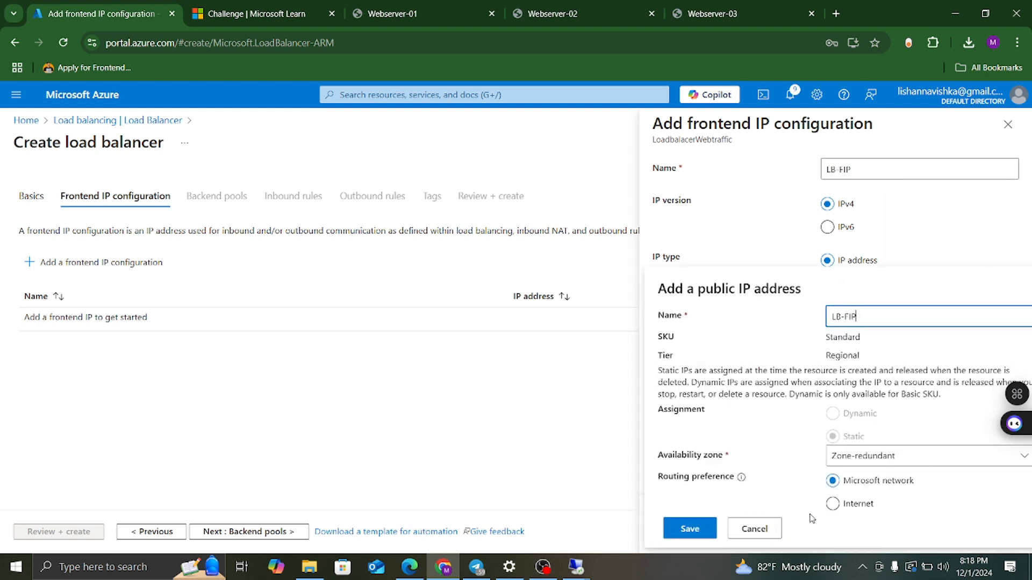
left_click(690, 531)
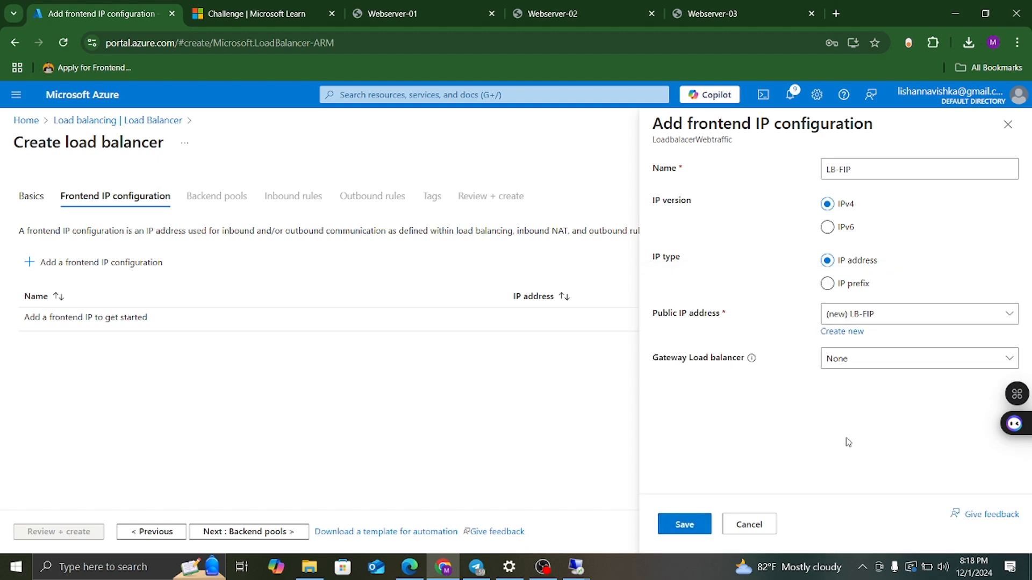
left_click(684, 525)
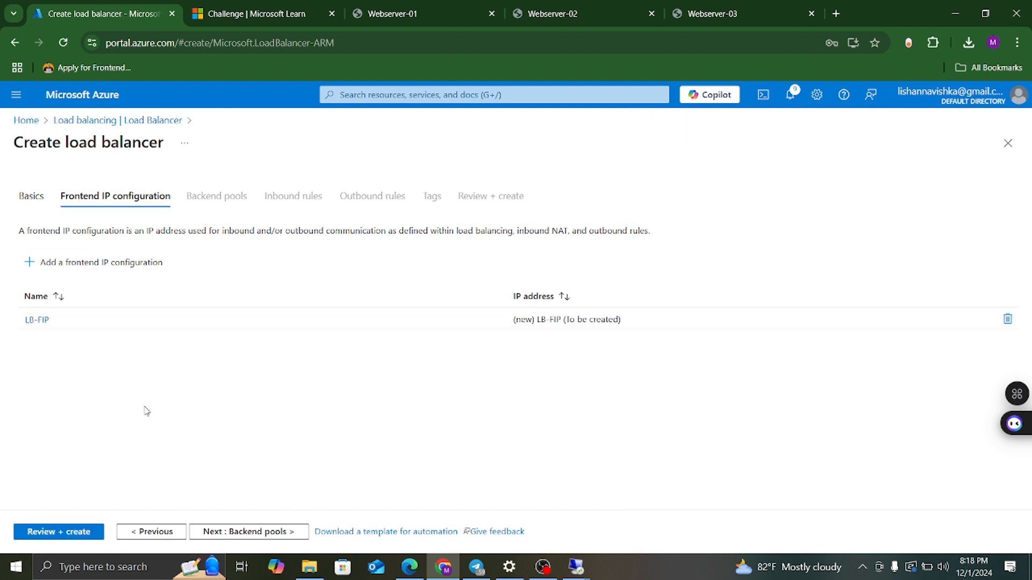
Review the validated load balancer settings and create LoadbalacerWebtraffic.
left_click(78, 532)
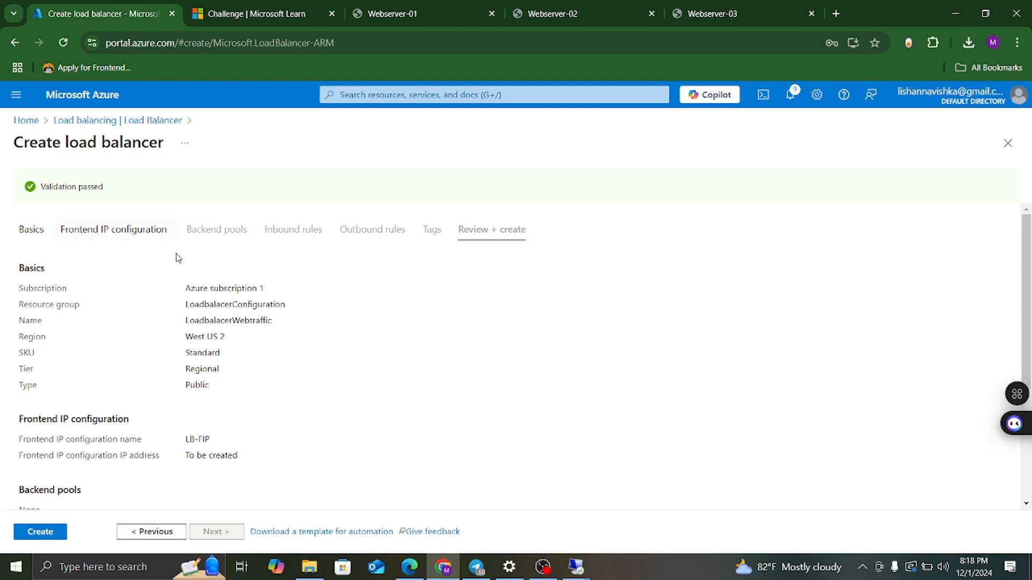
scroll(207, 322, "down", 3)
scroll(211, 323, "up", 2)
scroll(211, 323, "up", 1)
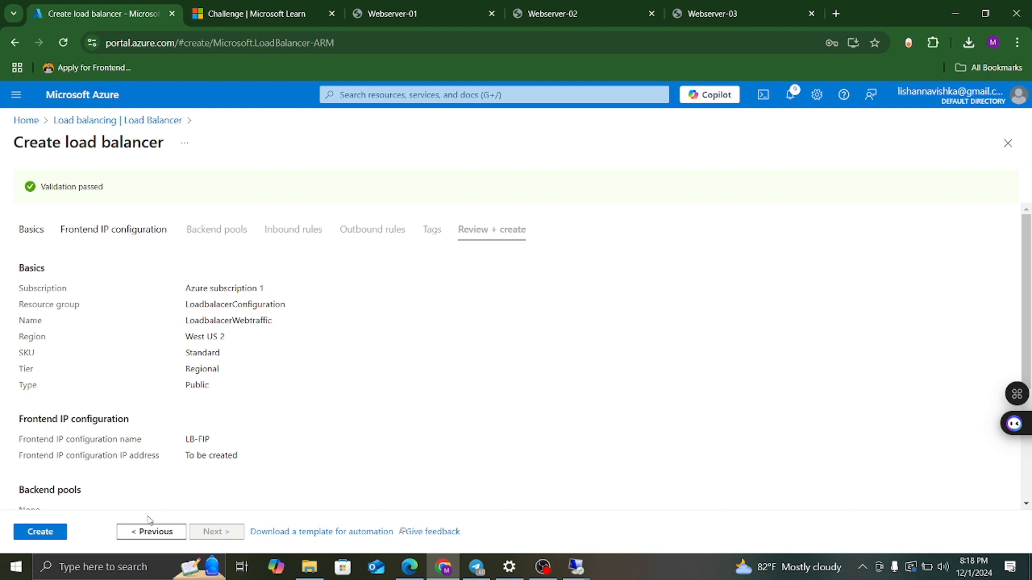
left_click(52, 536)
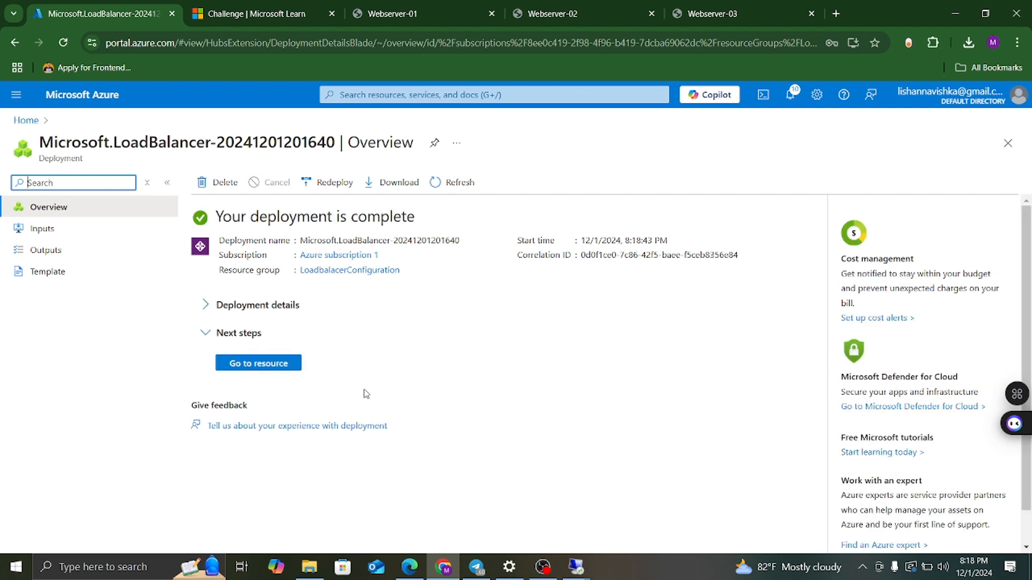
Open the deployed load balancer, check frontend LB-FIP, and view Backend pools.
left_click(266, 364)
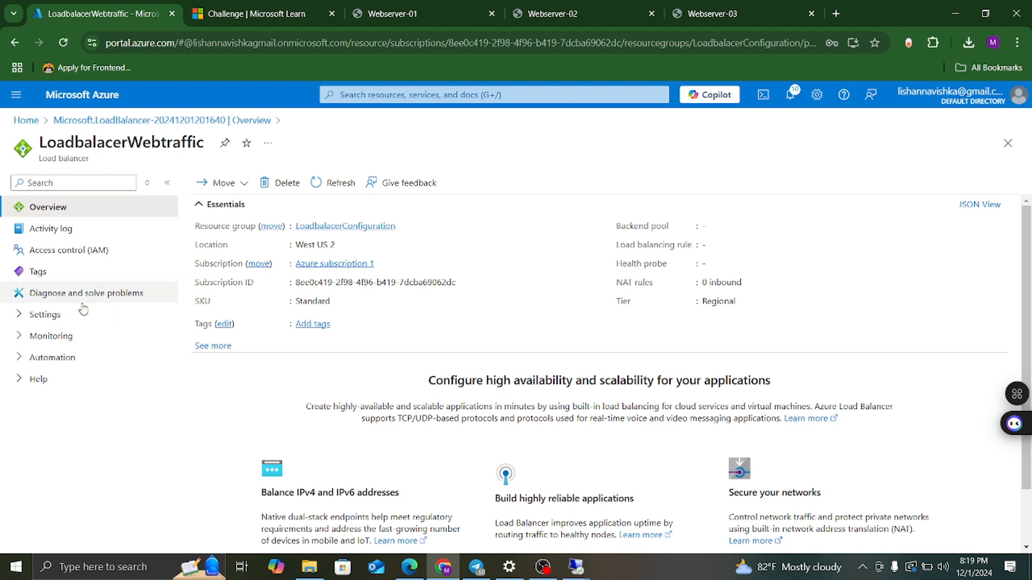
left_click(61, 320)
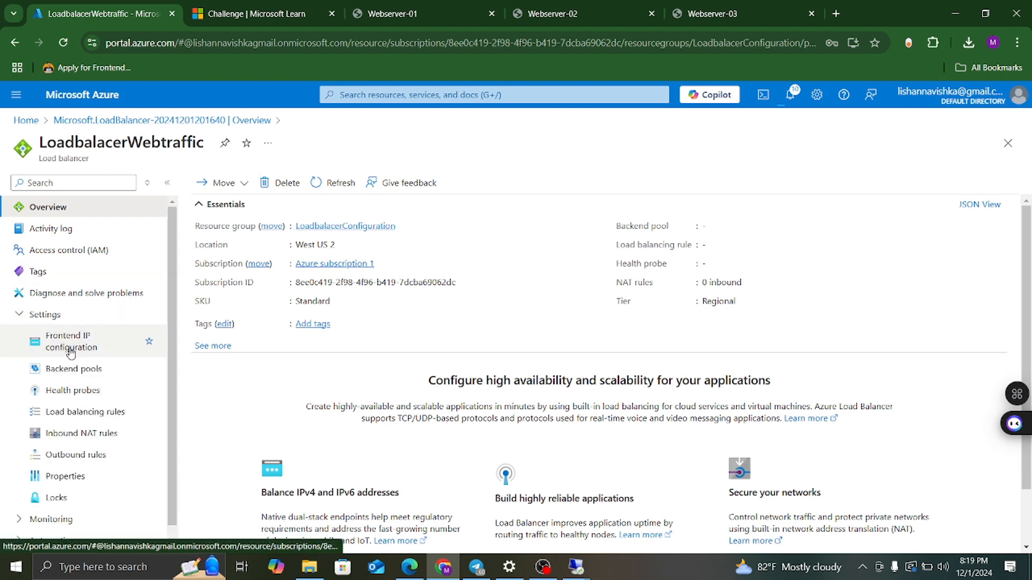
left_click(68, 343)
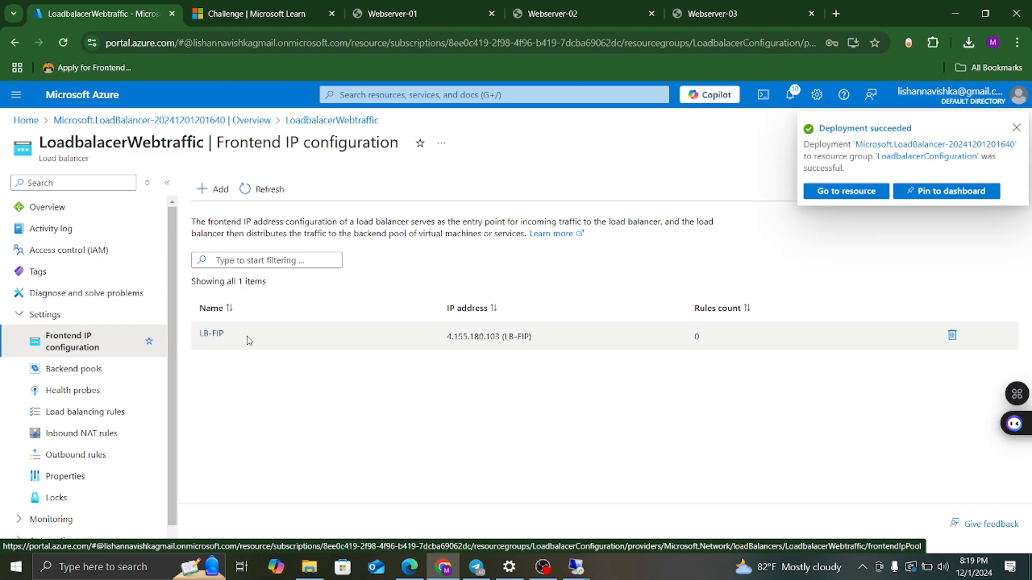
left_click(75, 370)
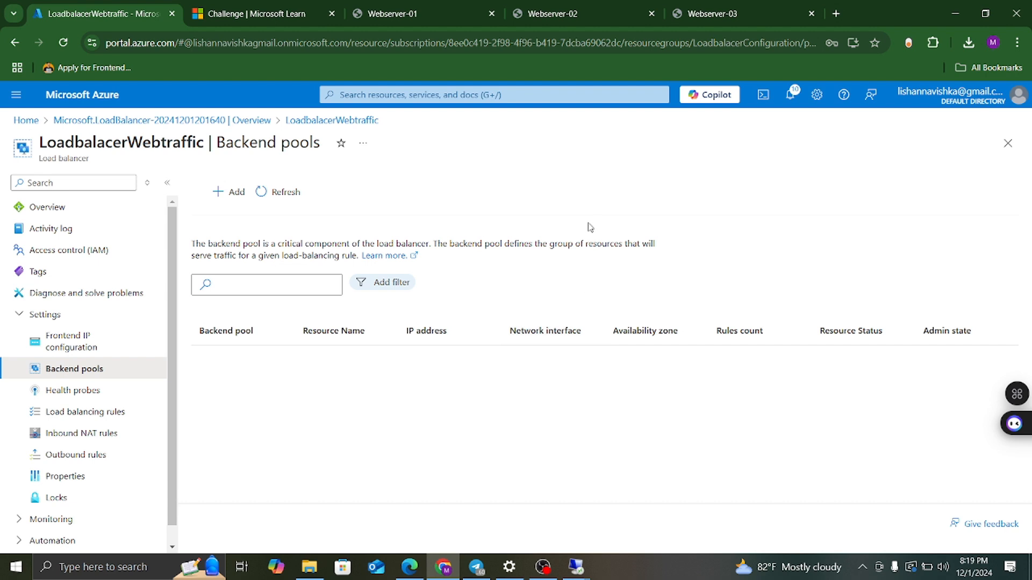
Start a backend pool named BackendPool on virtual network WebserverVnet.
left_click(222, 194)
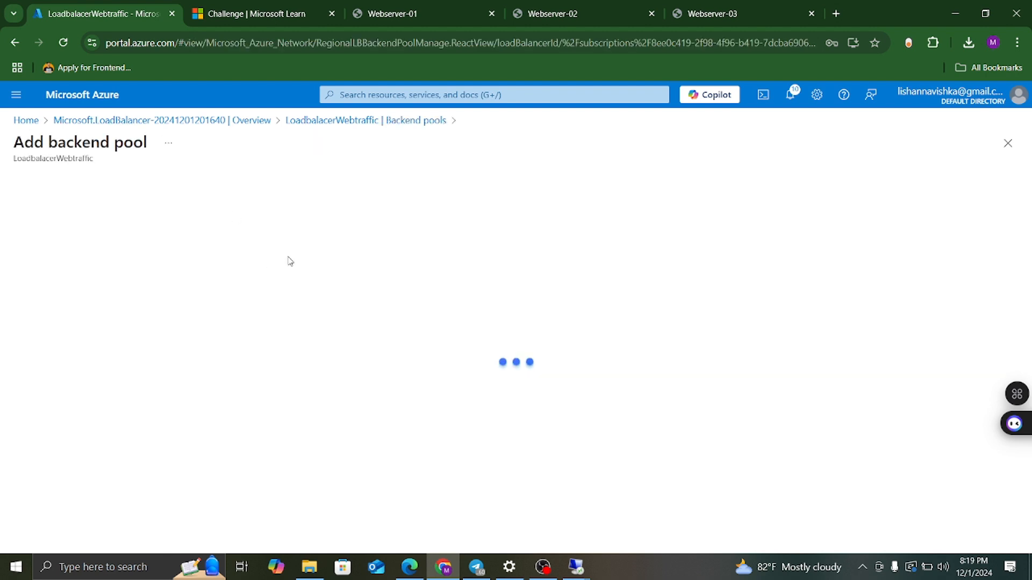
left_click(204, 187)
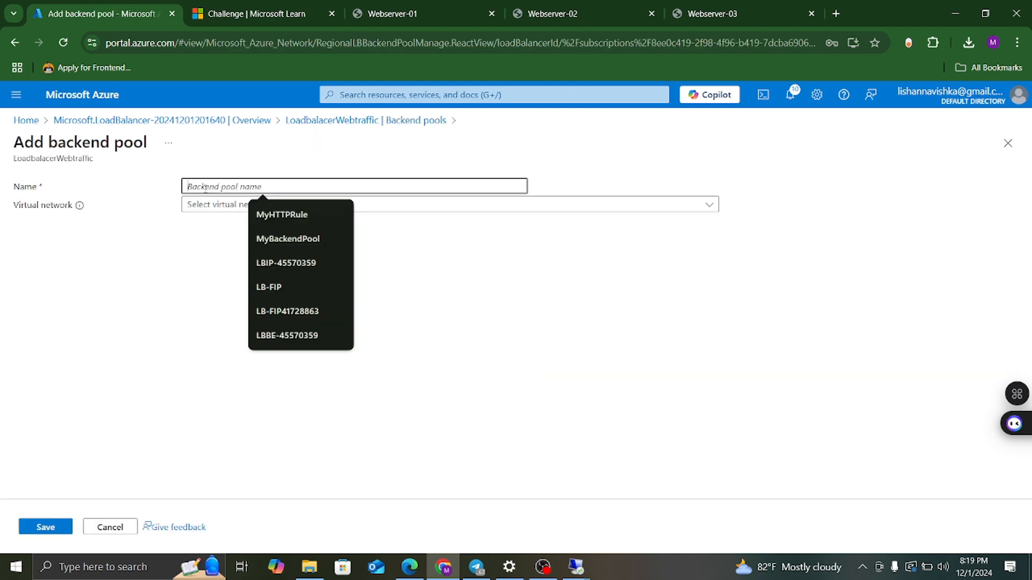
type("BackendPool")
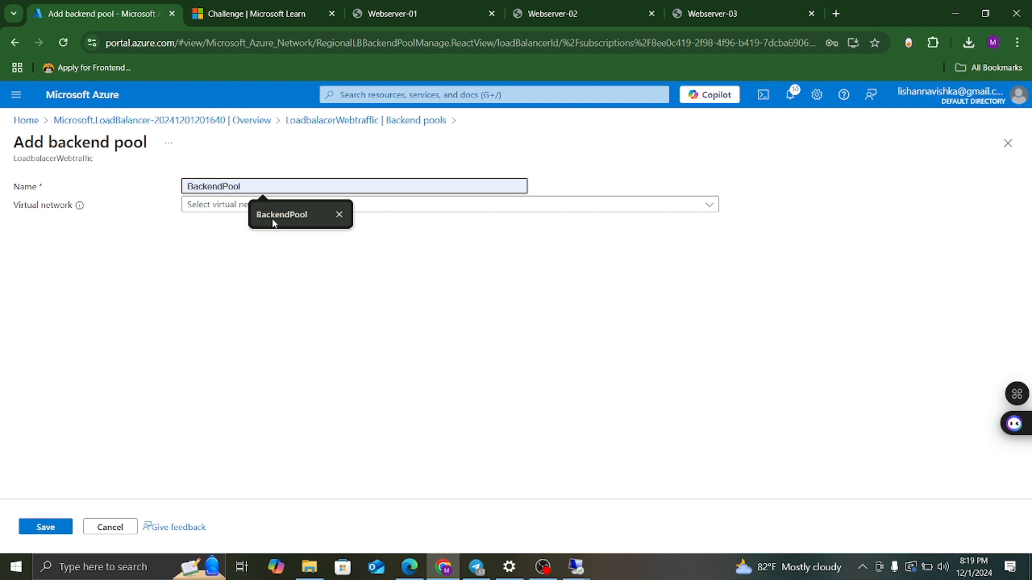
left_click(262, 207)
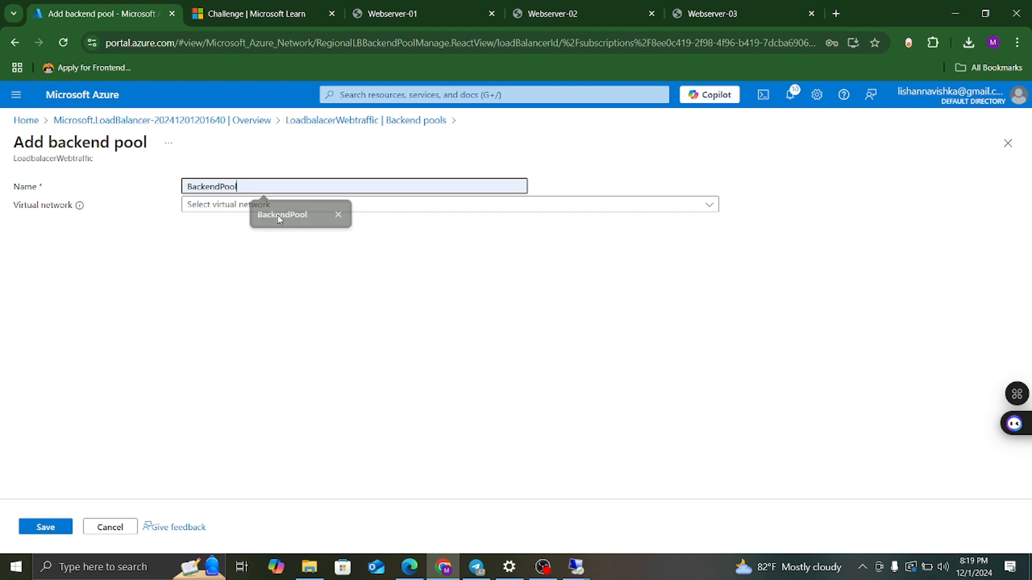
left_click(235, 206)
left_click(246, 232)
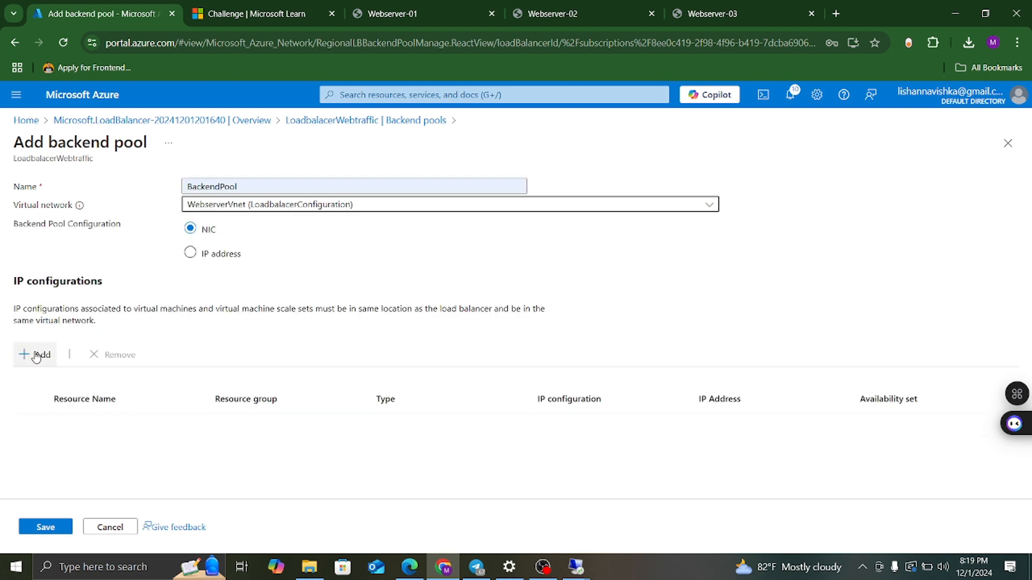
Add Webserver1, Webserver2 and Webserver3 IP configurations to the pool and save it.
left_click(35, 355)
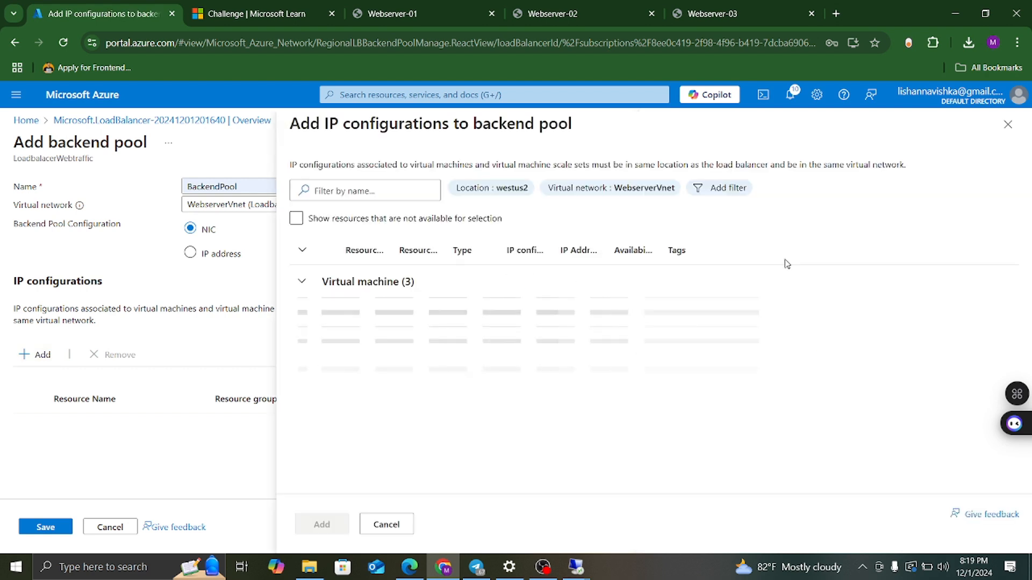
left_click(326, 312)
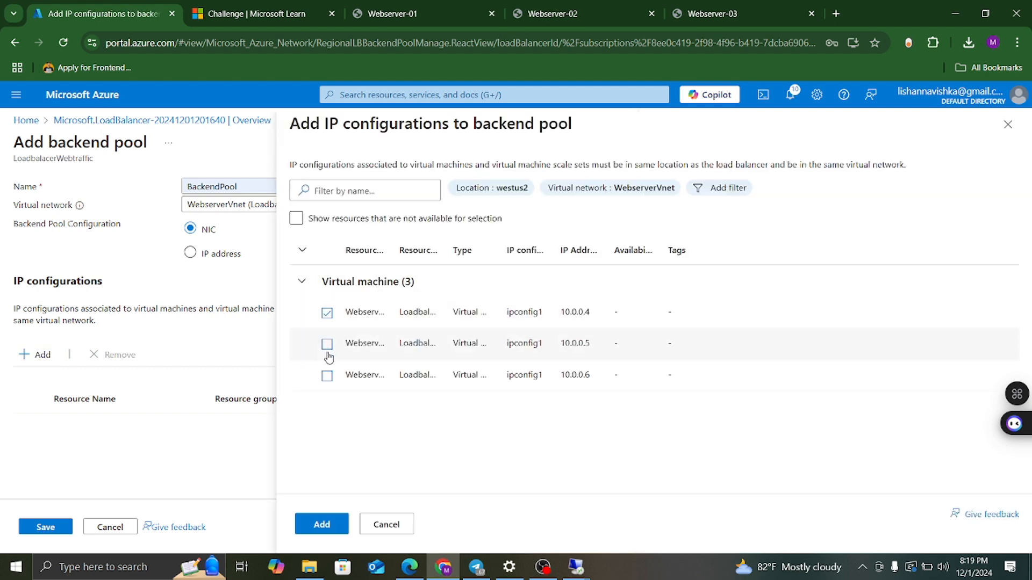
left_click(326, 375)
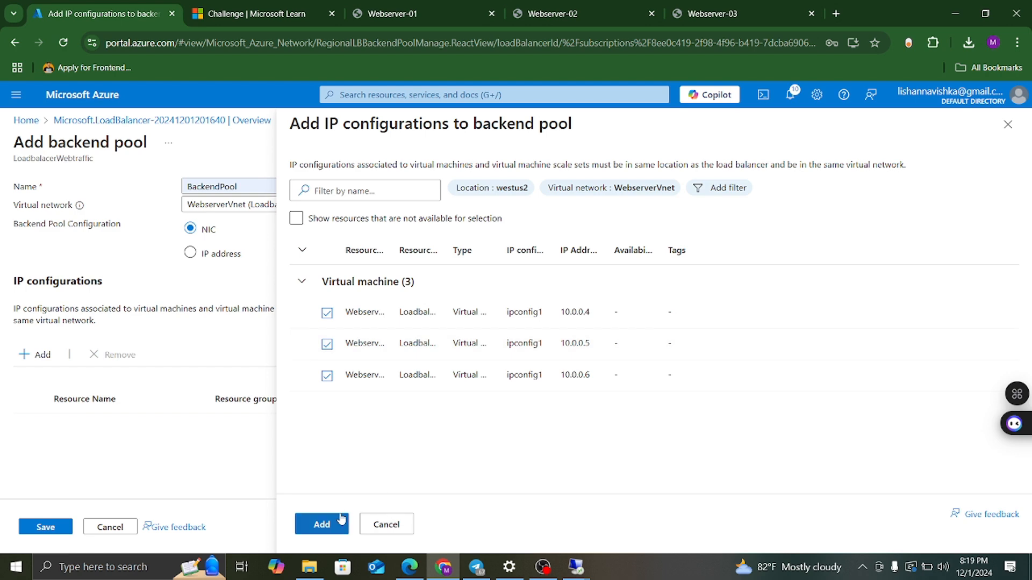
left_click(331, 529)
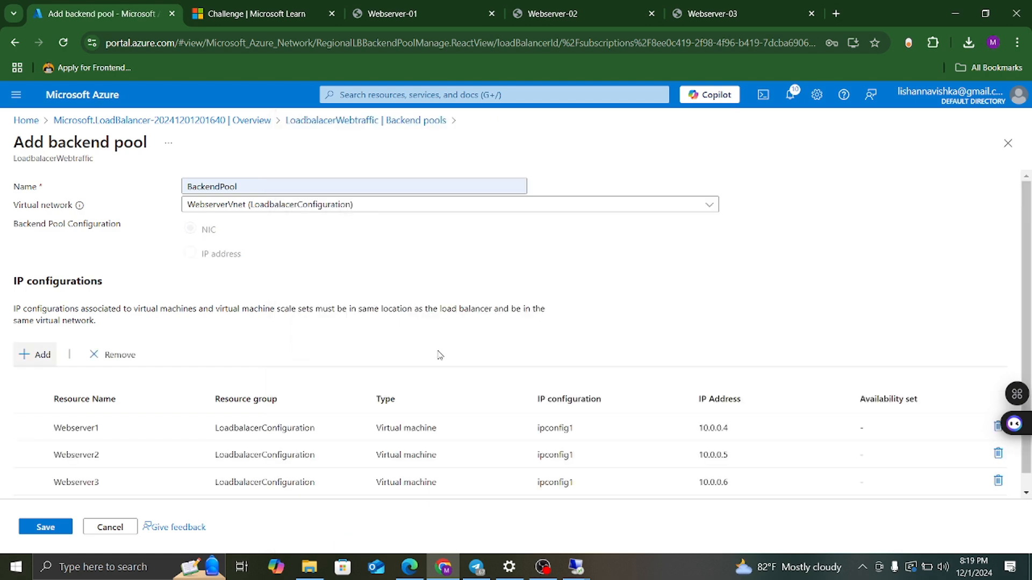
scroll(439, 355, "down", 1)
scroll(440, 356, "up", 1)
left_click(29, 530)
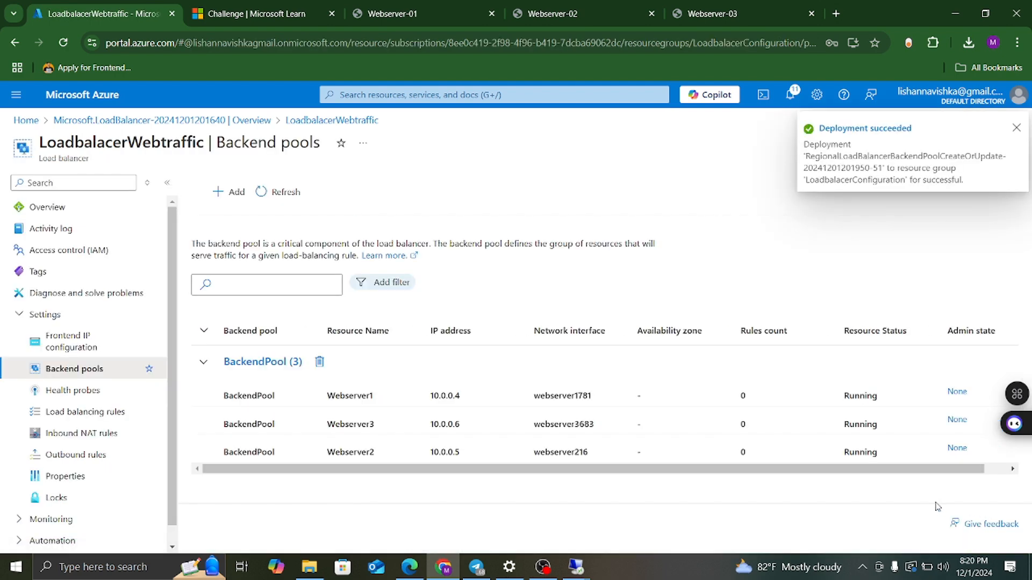
left_click(1017, 128)
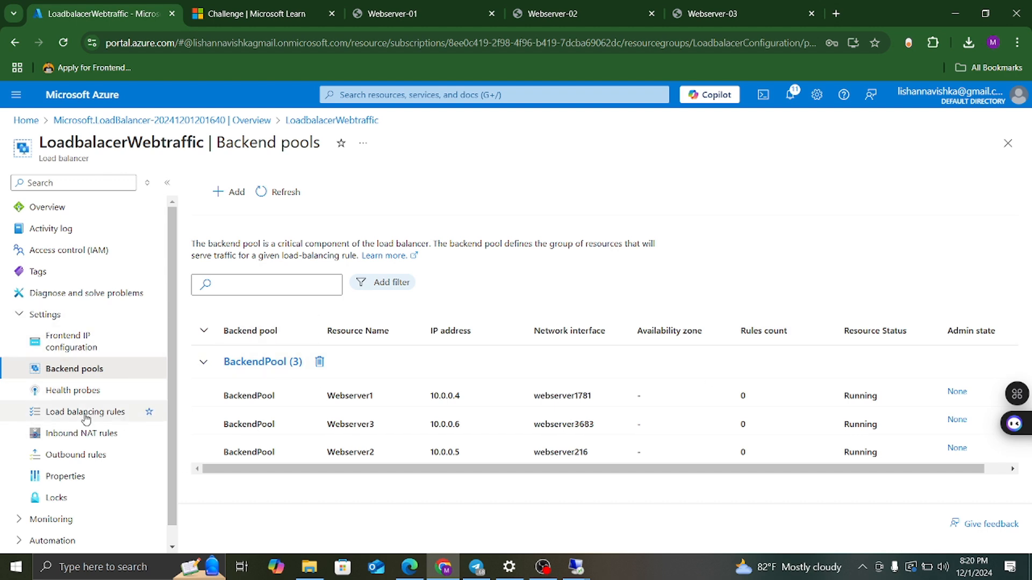
Add health probe HealthProbeHttp using HTTP on port 80, path /, and save it.
left_click(59, 391)
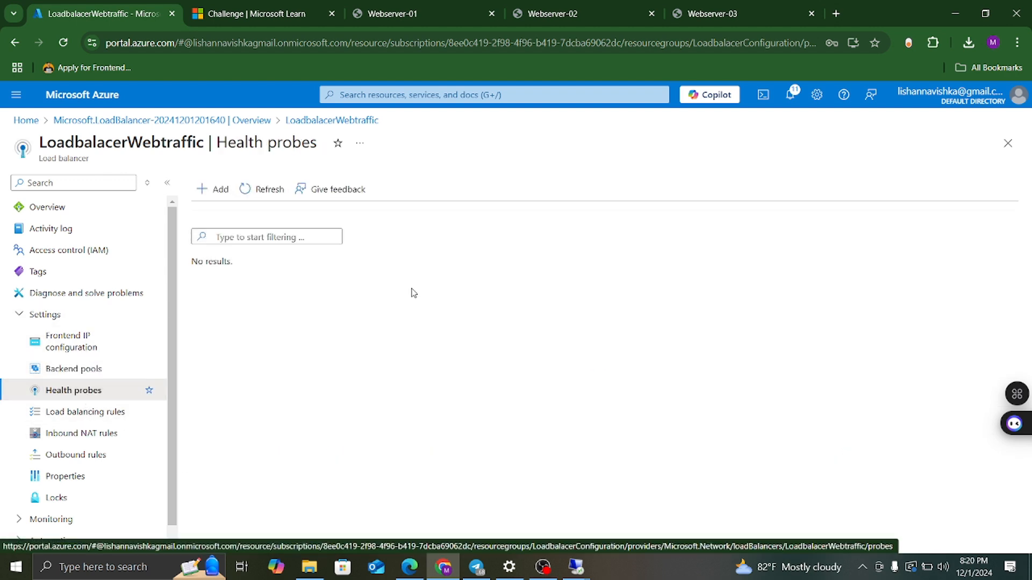
left_click(200, 192)
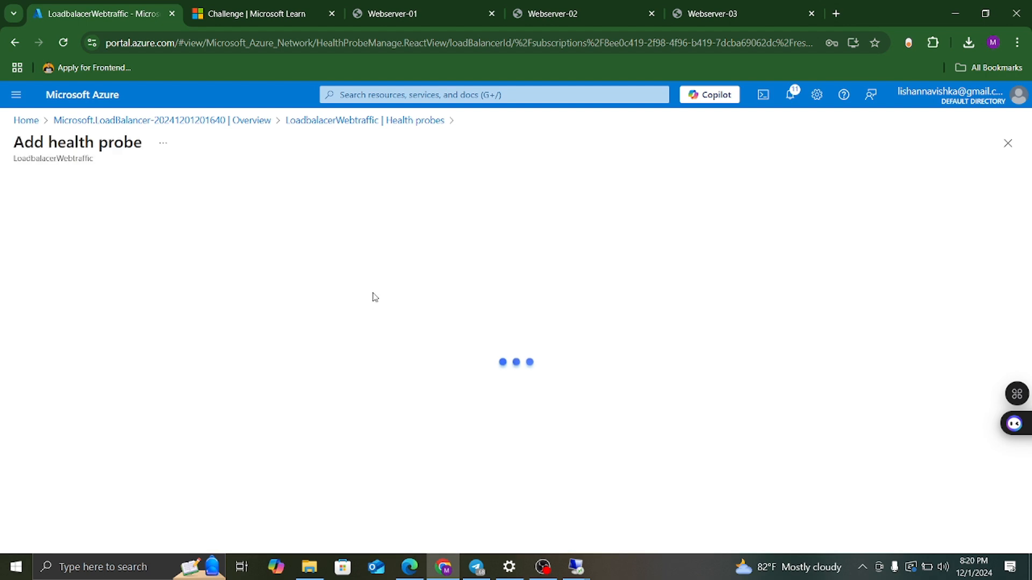
left_click(201, 248)
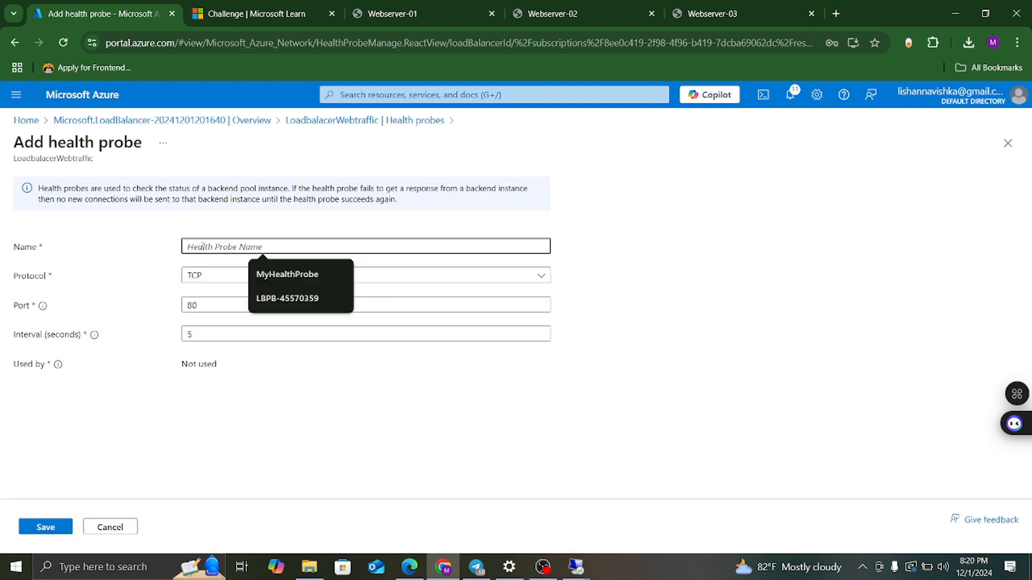
type("He")
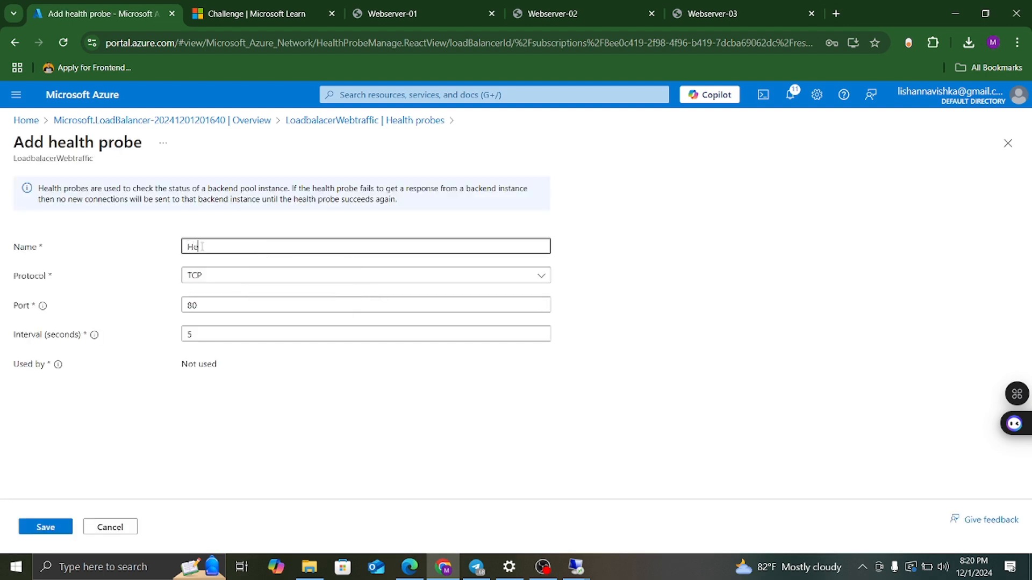
type("althProbeHttp")
left_click(223, 280)
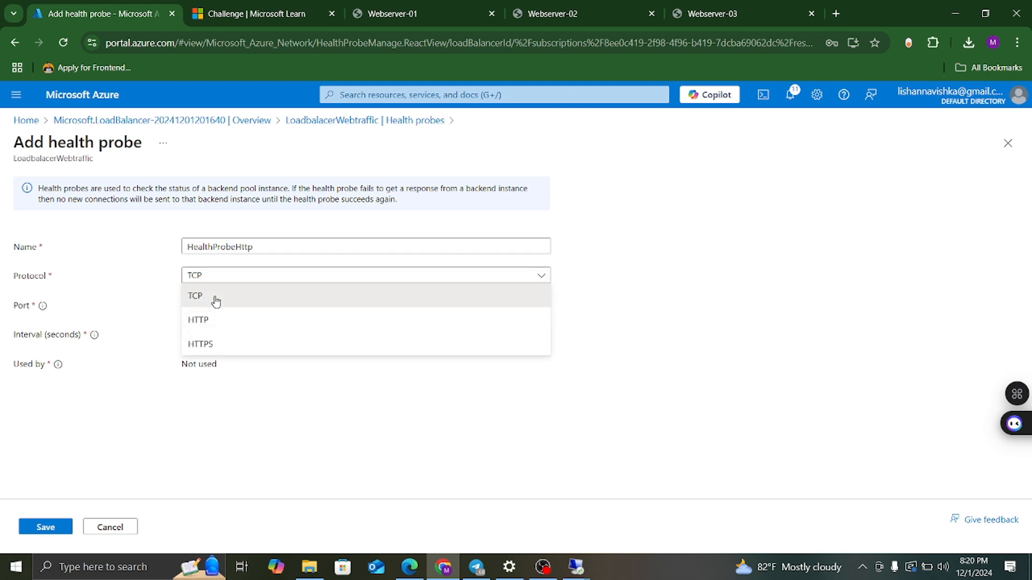
left_click(216, 298)
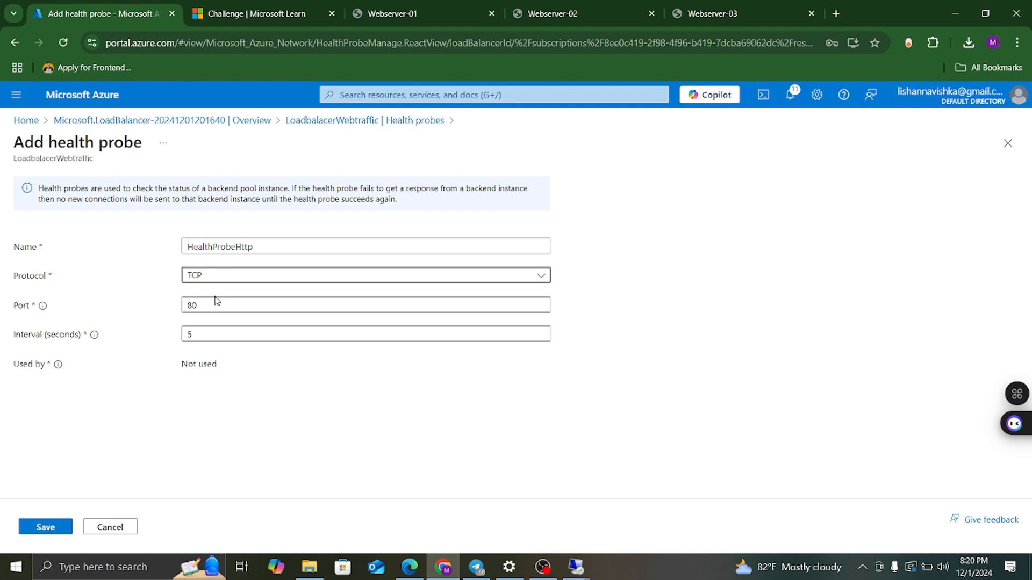
left_click(206, 276)
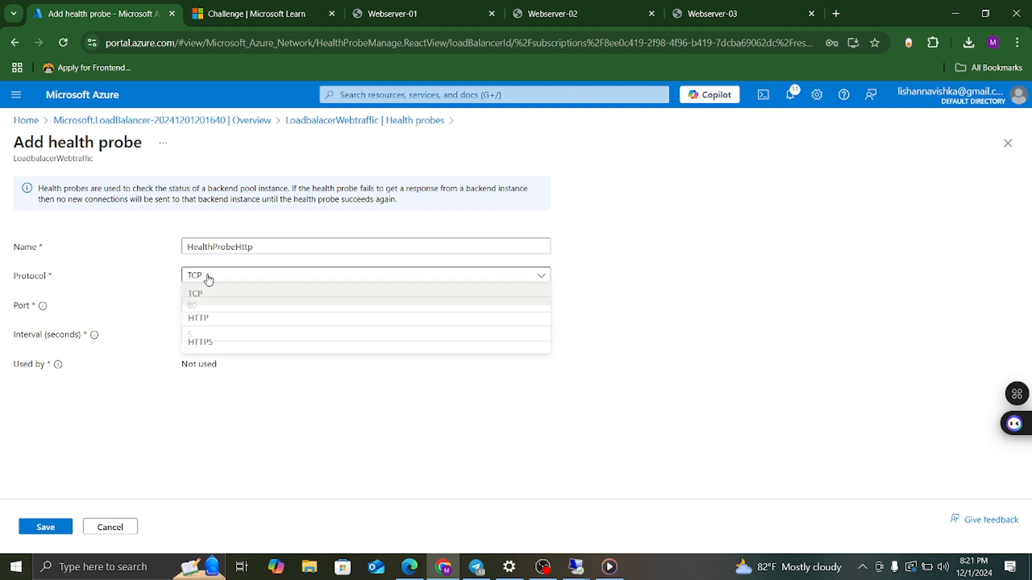
left_click(209, 320)
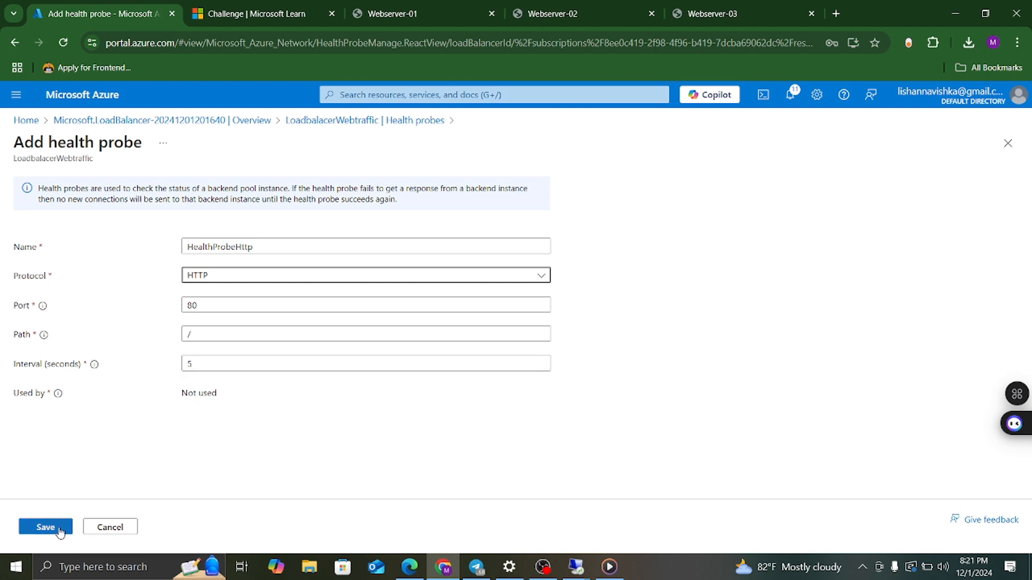
left_click(46, 527)
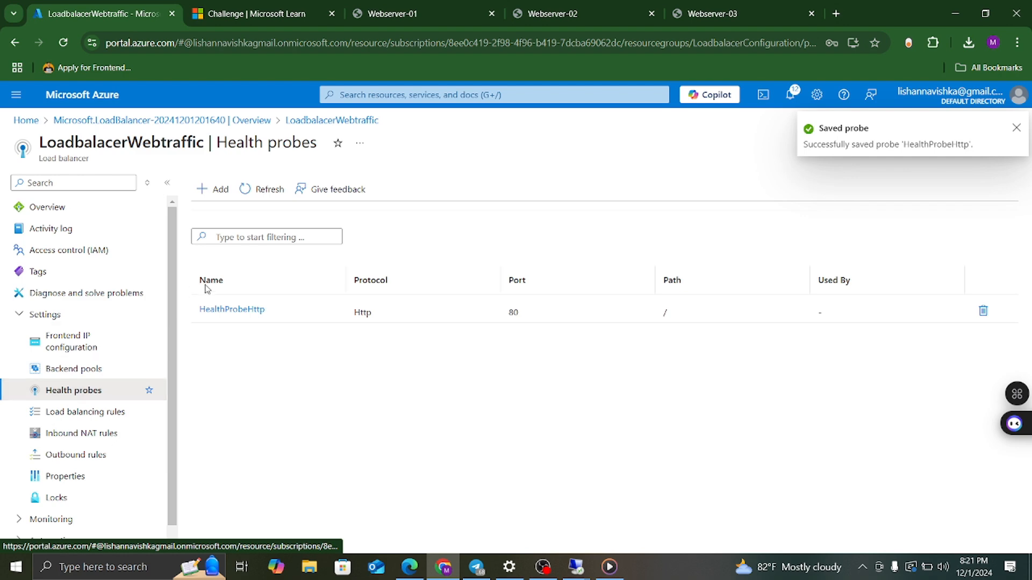
left_click(1016, 129)
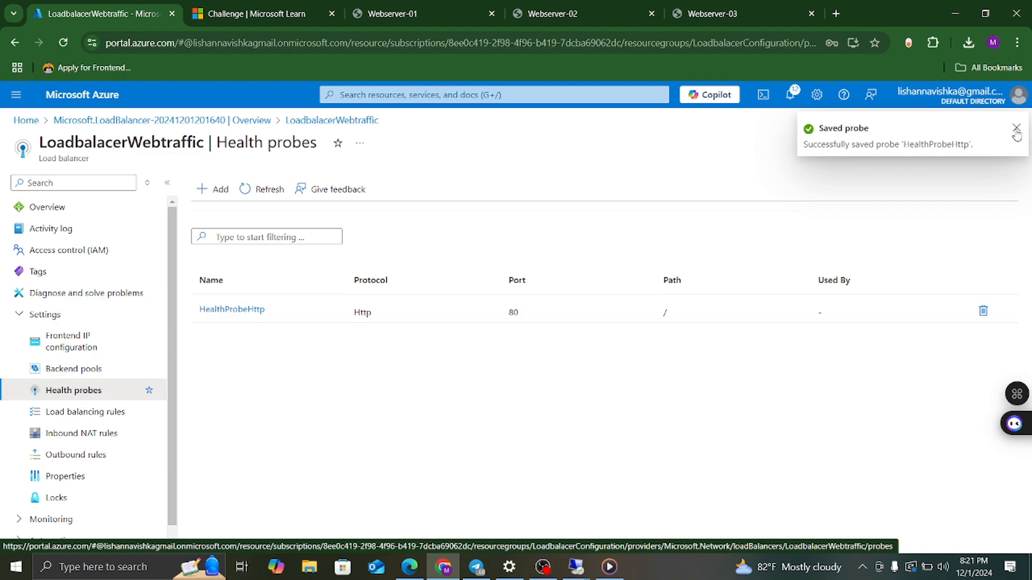
Start a second health probe, then discard the form without saving.
left_click(217, 191)
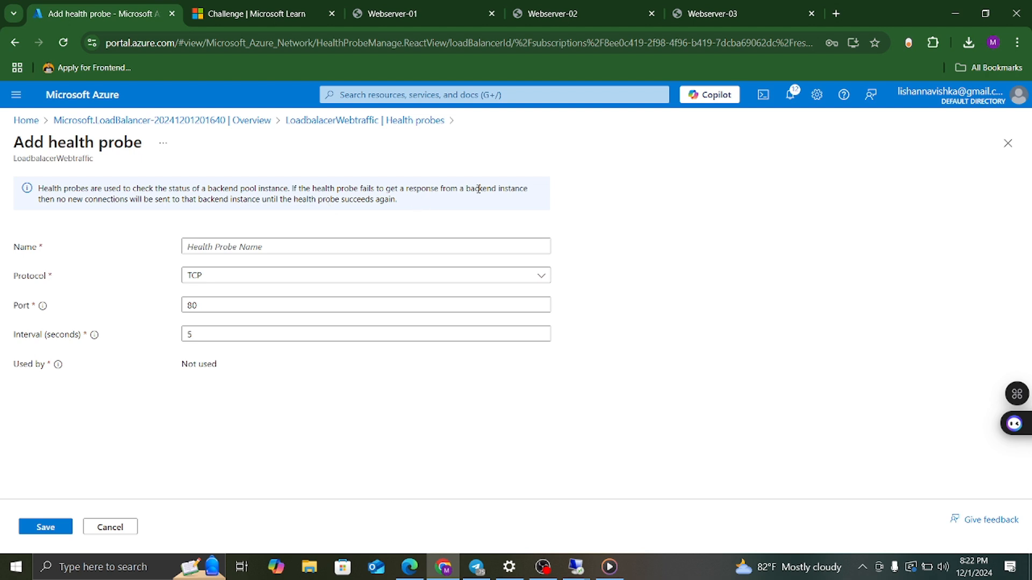
left_click(1008, 143)
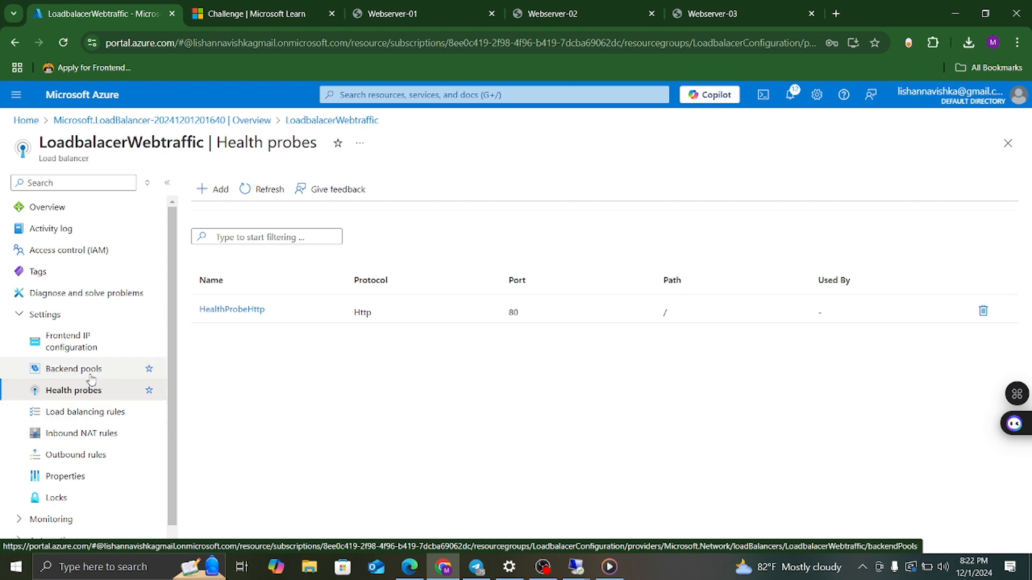
Add a load balancing rule named Rule1 using frontend LB-FIP and backend BackendPool.
left_click(85, 412)
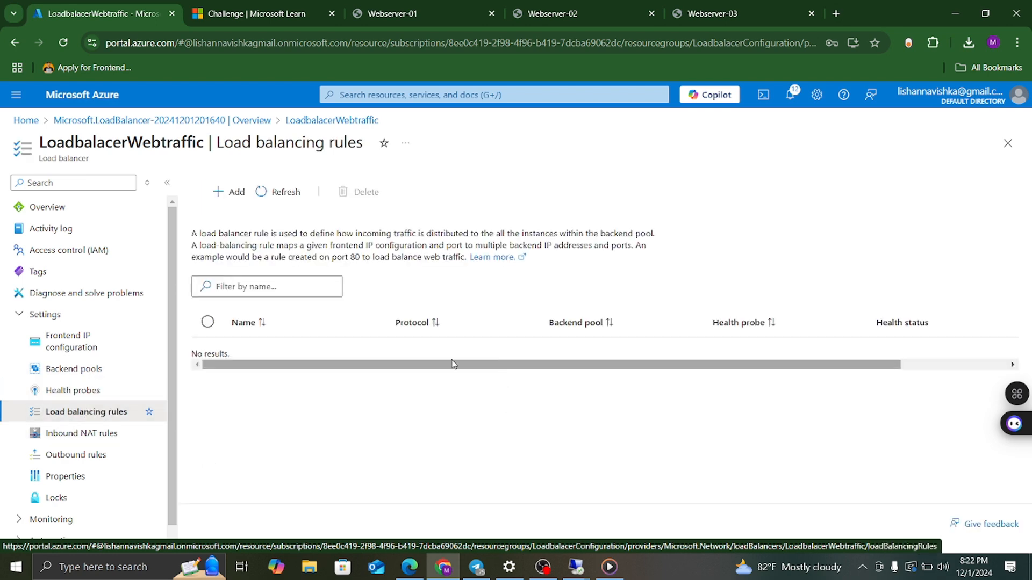
left_click(228, 194)
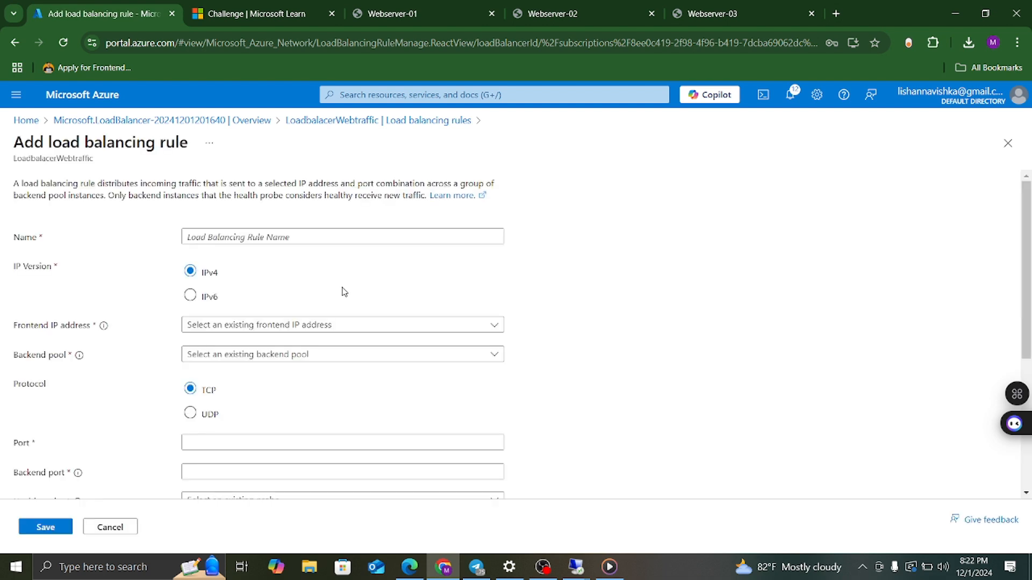
left_click(270, 237)
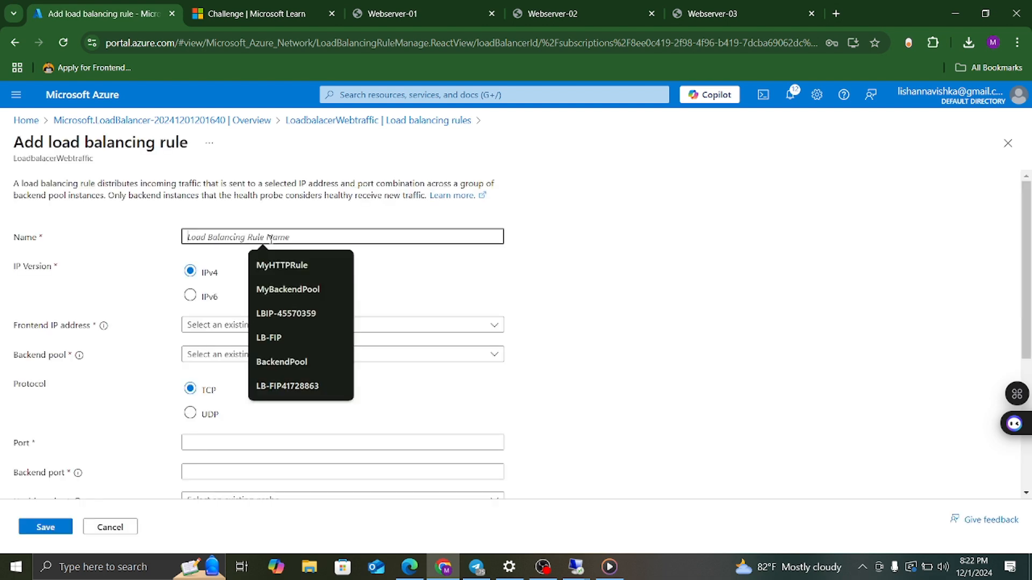
type("Rule")
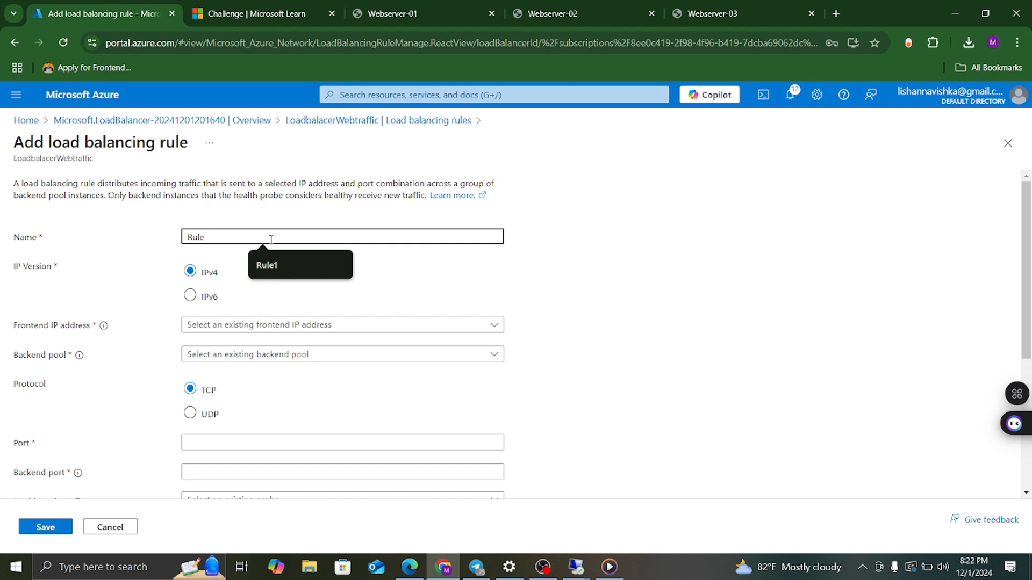
type("1")
left_click(269, 325)
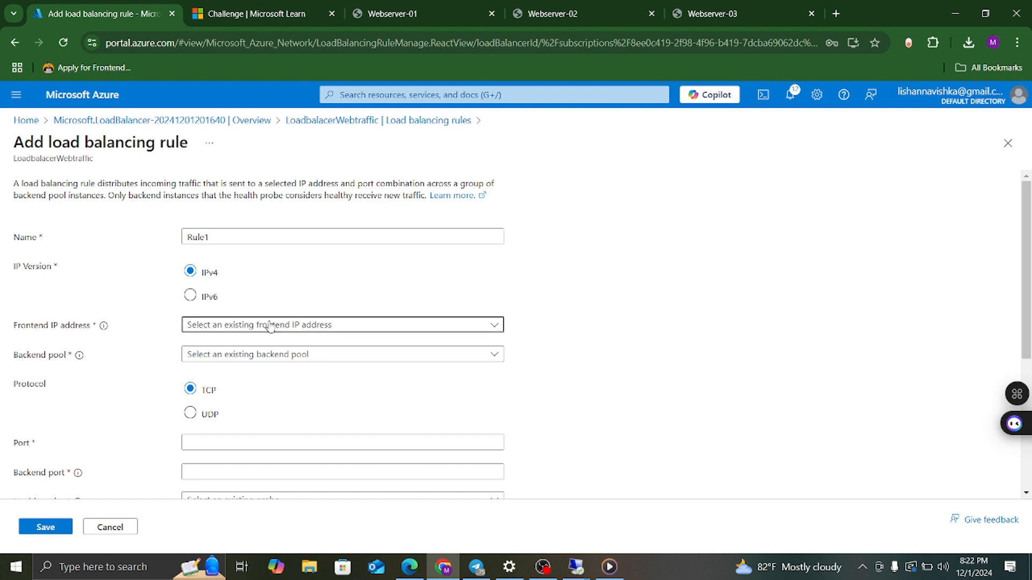
left_click(234, 347)
left_click(235, 356)
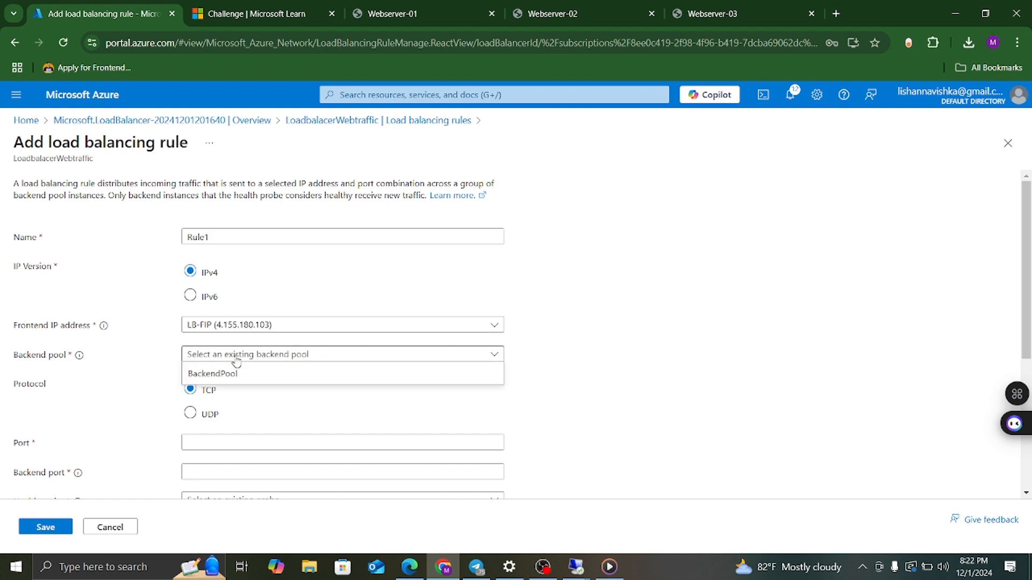
left_click(233, 375)
Set Rule1's port and backend port to 80 with health probe HealthProbeHttp.
scroll(245, 354, "down", 1)
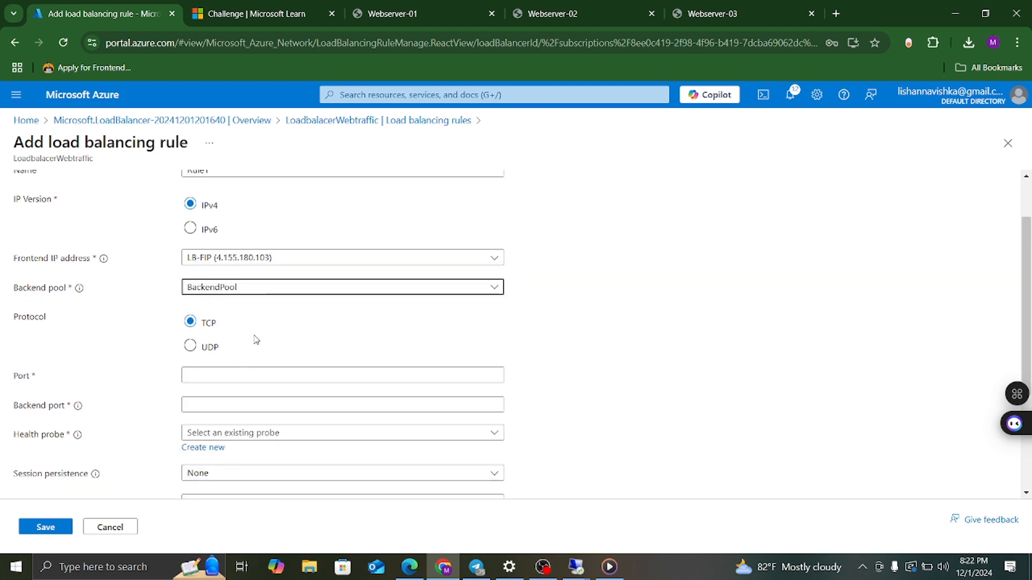
scroll(254, 339, "down", 1)
left_click(203, 308)
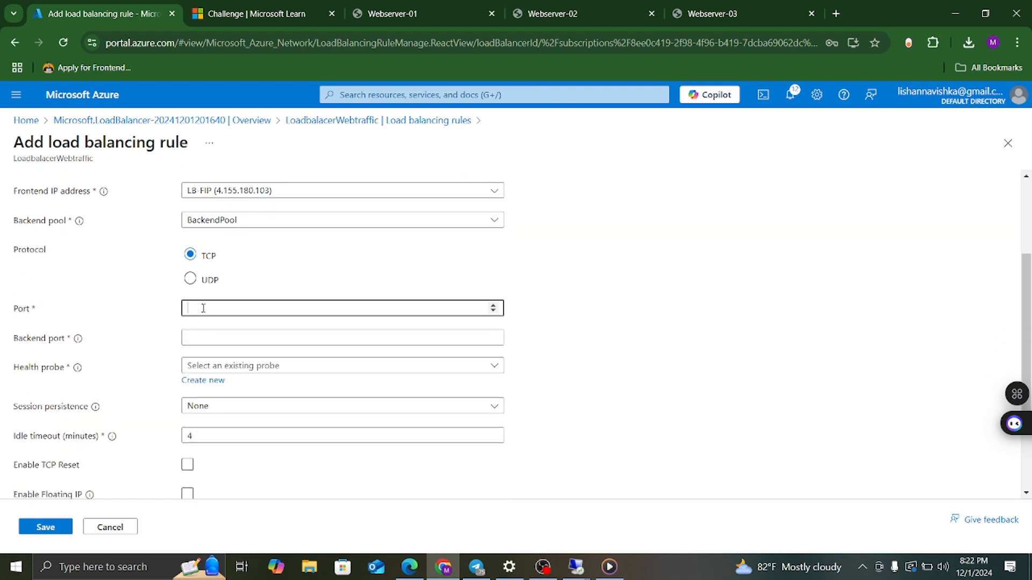
type("80")
left_click(201, 338)
type("8")
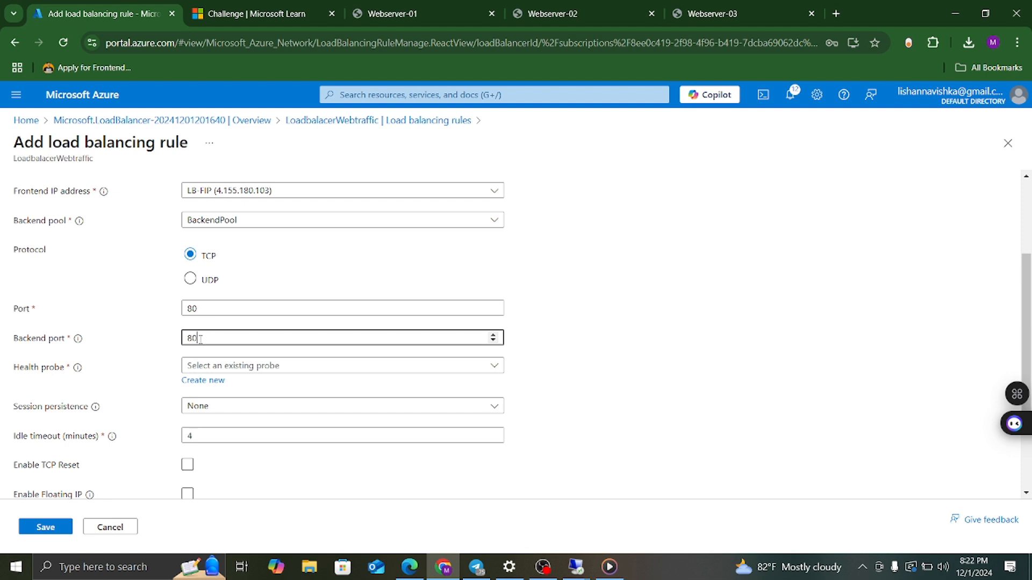
type("0")
left_click(245, 367)
left_click(237, 389)
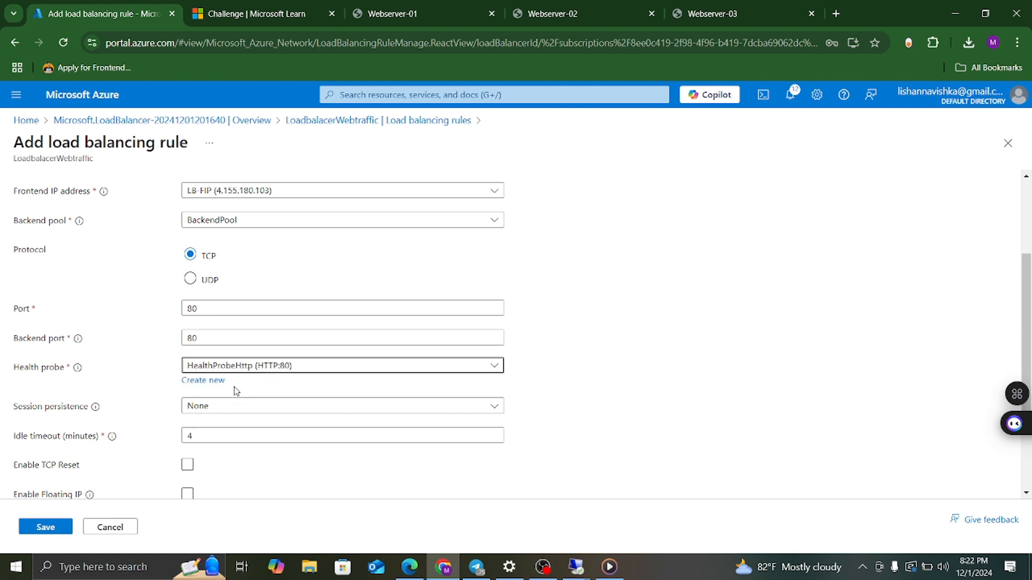
scroll(236, 387, "down", 1)
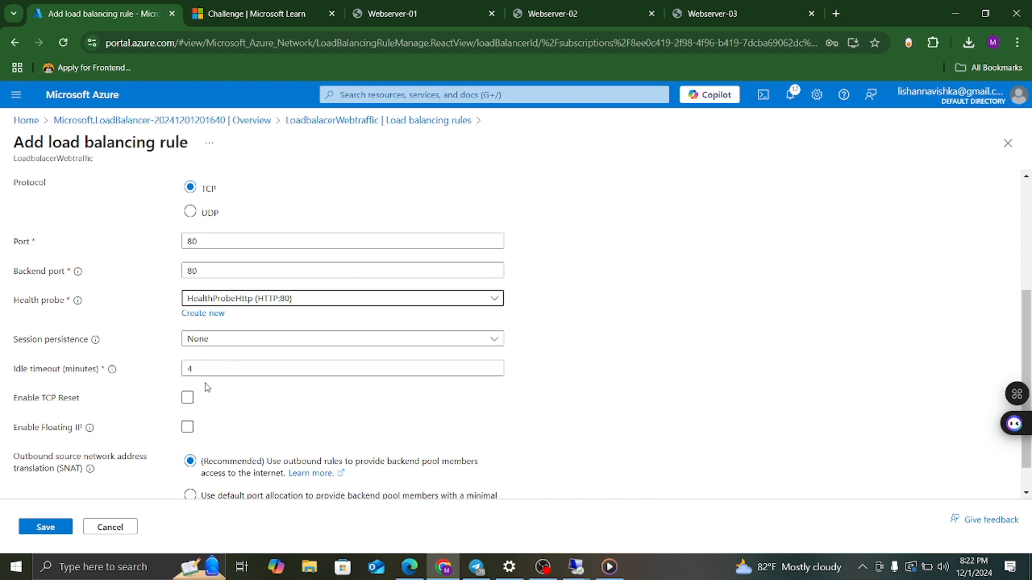
scroll(240, 361, "down", 1)
scroll(240, 361, "up", 4)
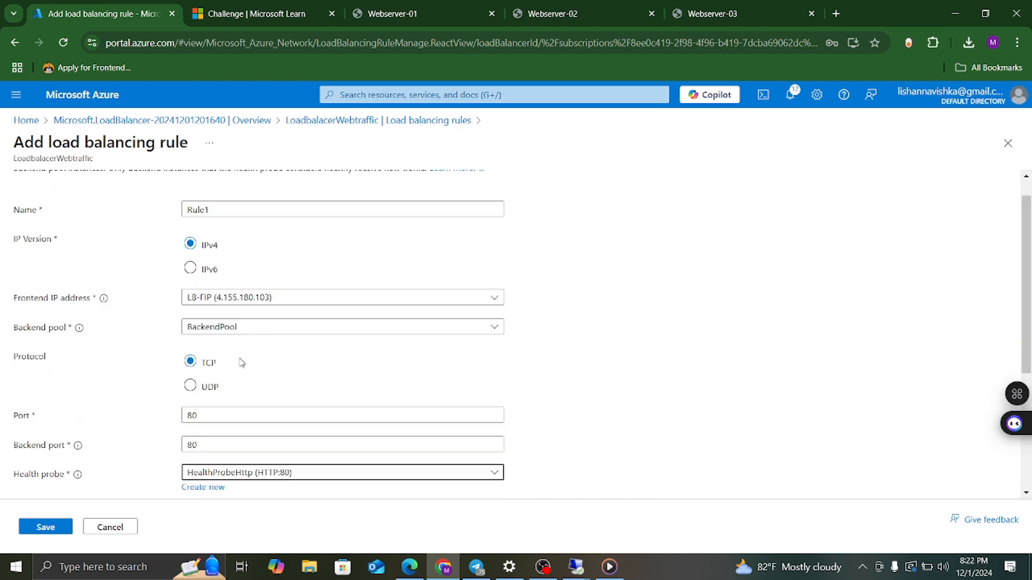
scroll(265, 263, "down", 4)
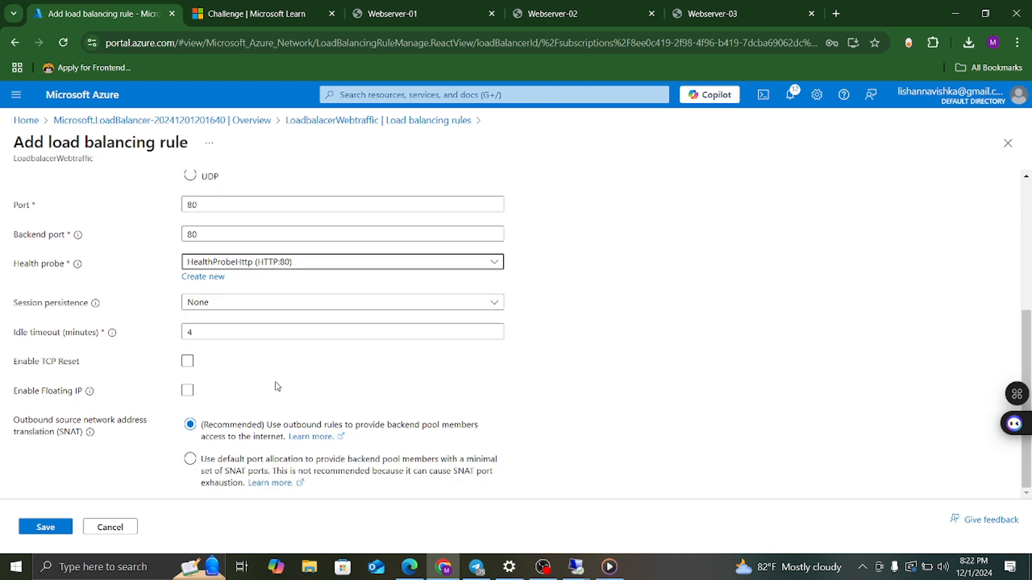
scroll(277, 387, "up", 3)
scroll(277, 387, "up", 1)
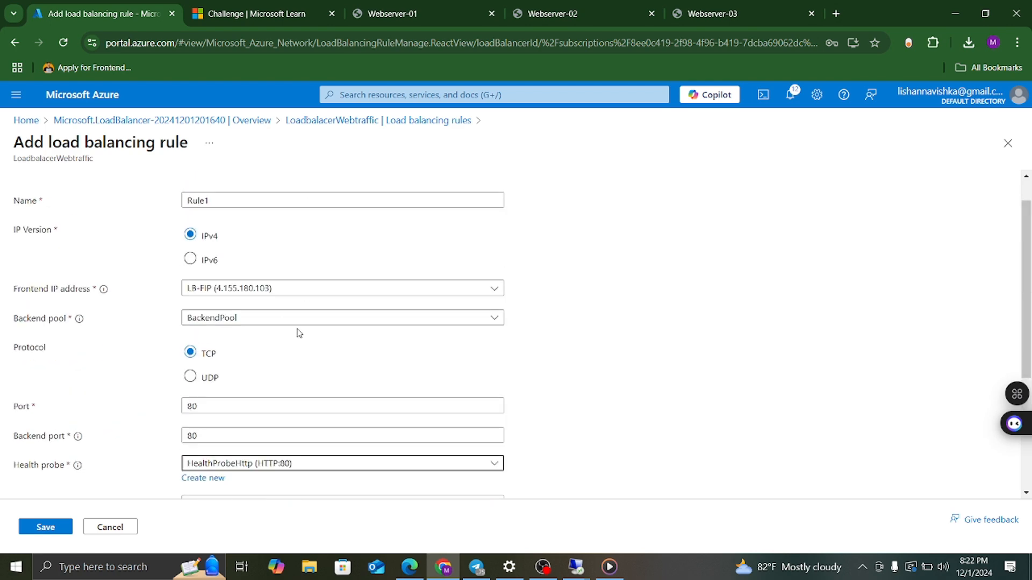
scroll(288, 256, "up", 1)
scroll(290, 260, "down", 4)
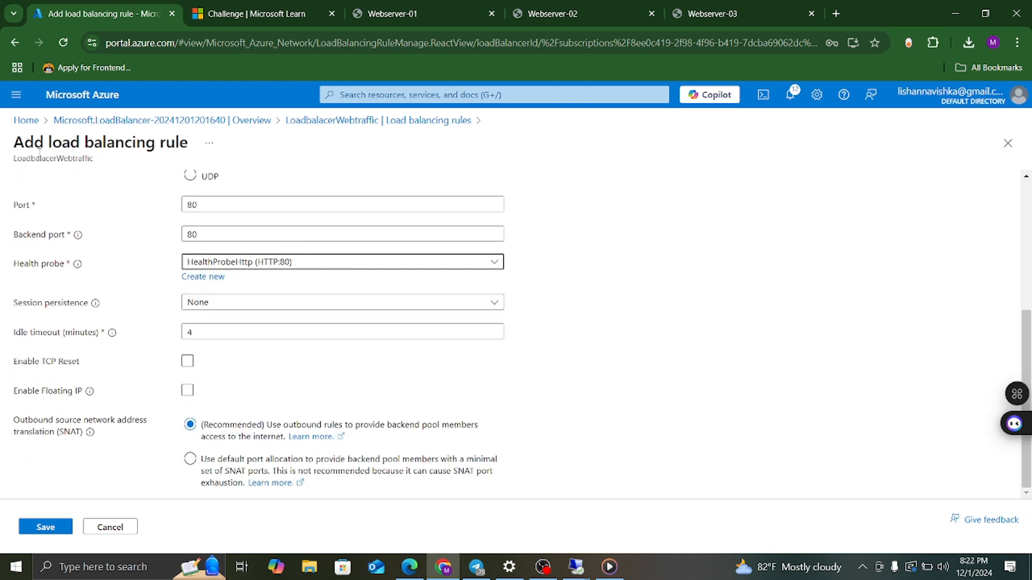
Save Rule1 and review its health status: all three webservers up, 100% healthy.
left_click(44, 529)
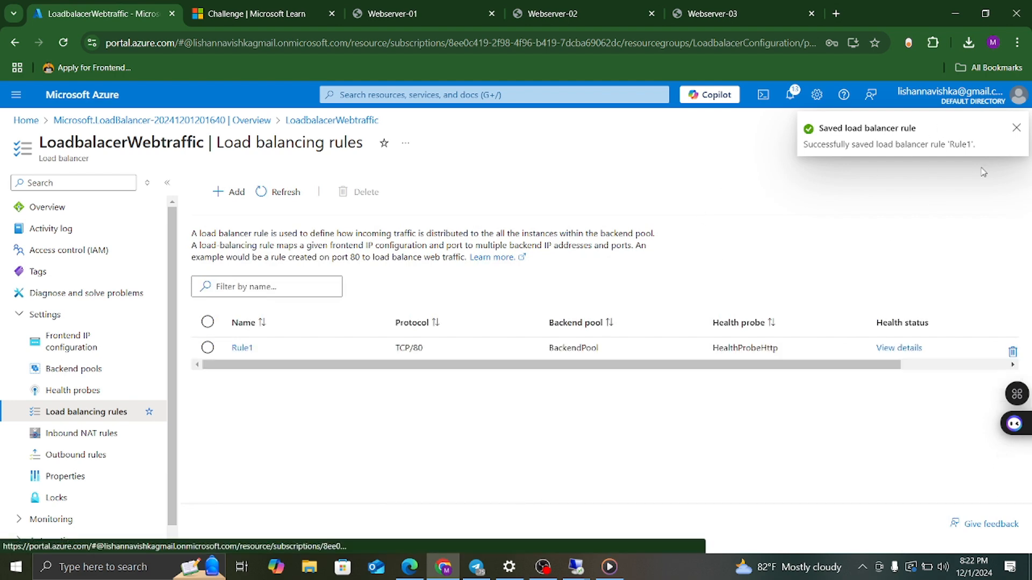
left_click(1016, 129)
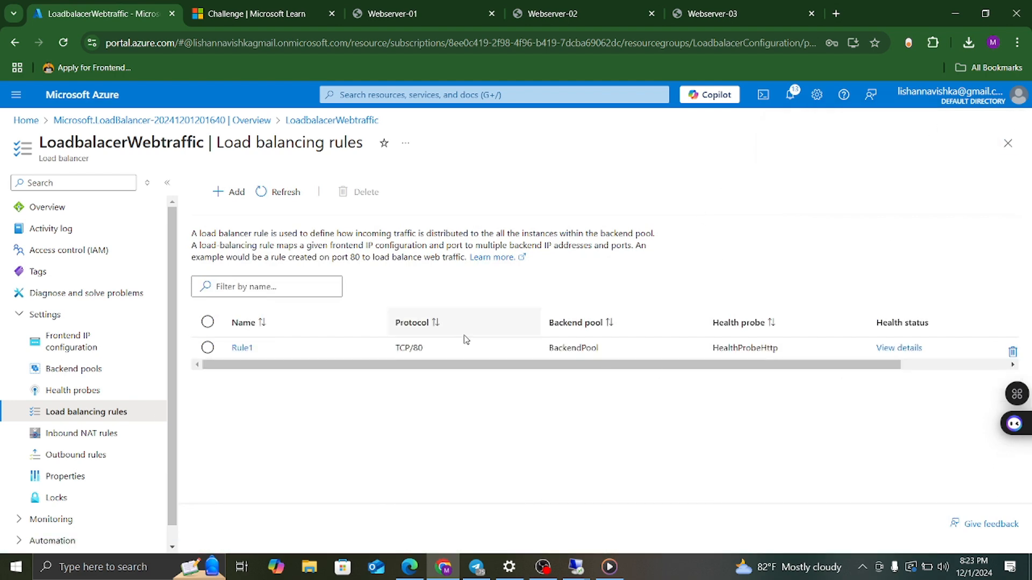
left_click(908, 349)
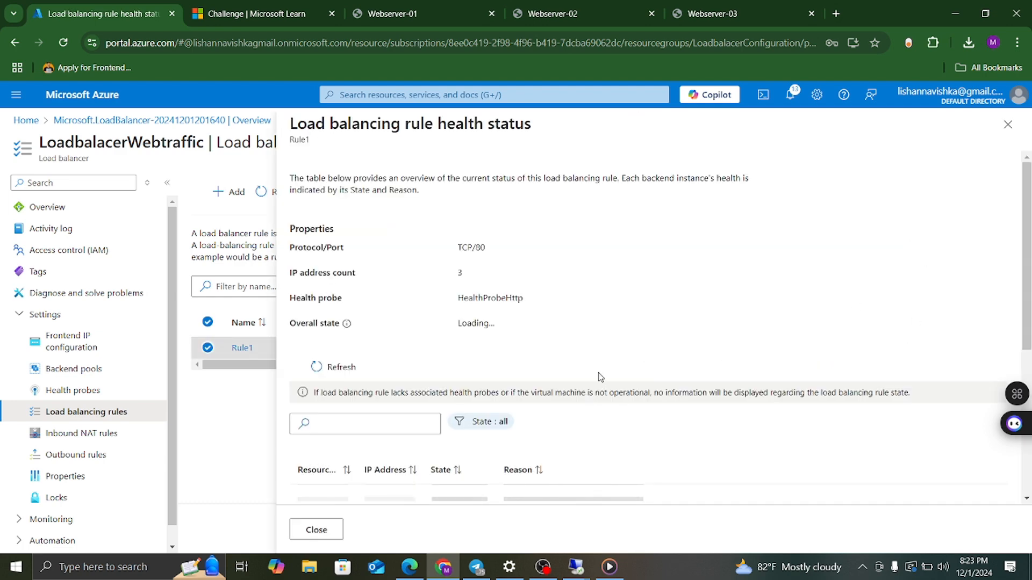
scroll(599, 375, "down", 4)
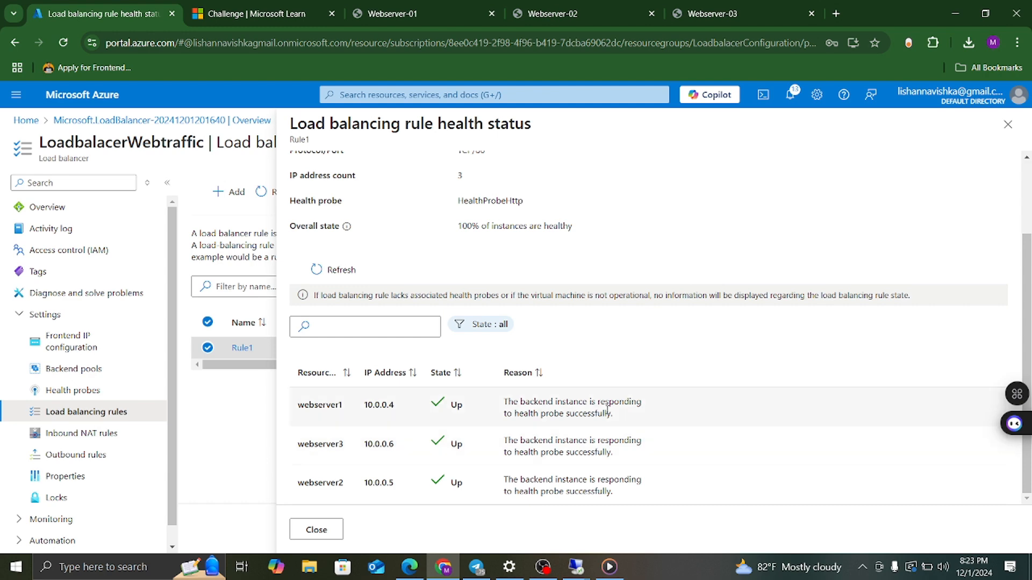
scroll(673, 320, "up", 2)
scroll(672, 320, "down", 2)
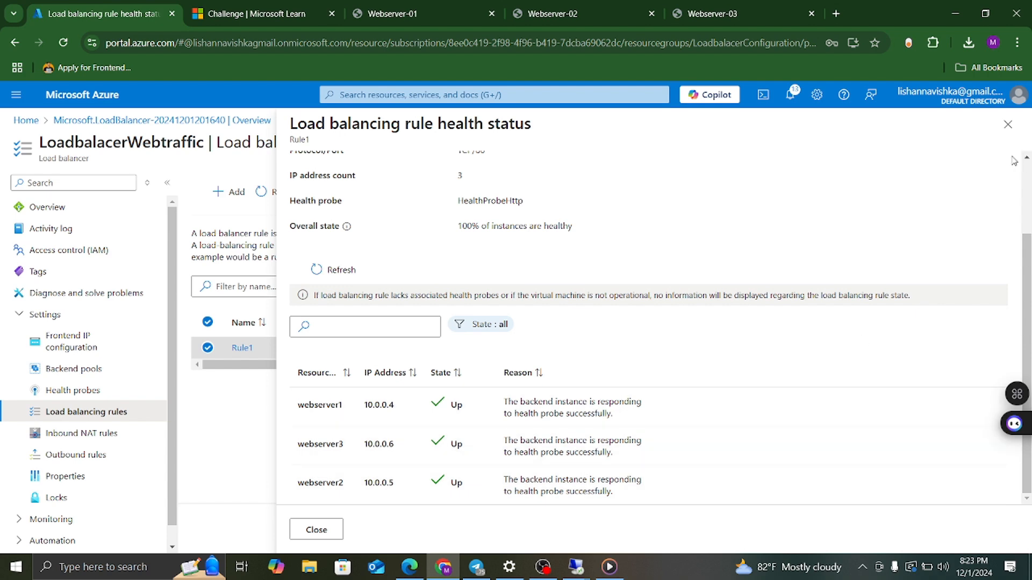
left_click(1007, 125)
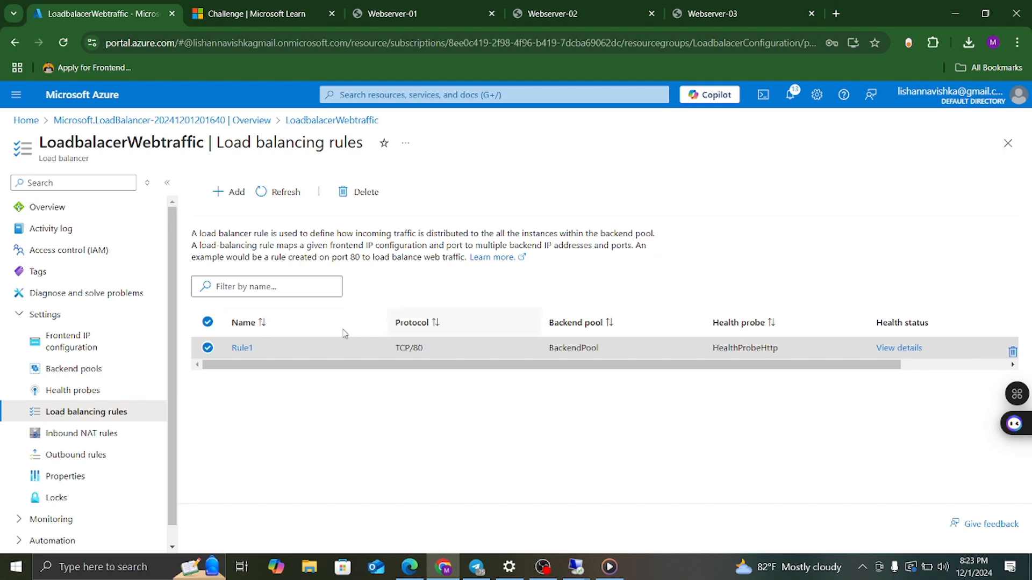
Show the load balancer's frontend IP configuration with LB-FIP at 4.155.180.103.
left_click(54, 206)
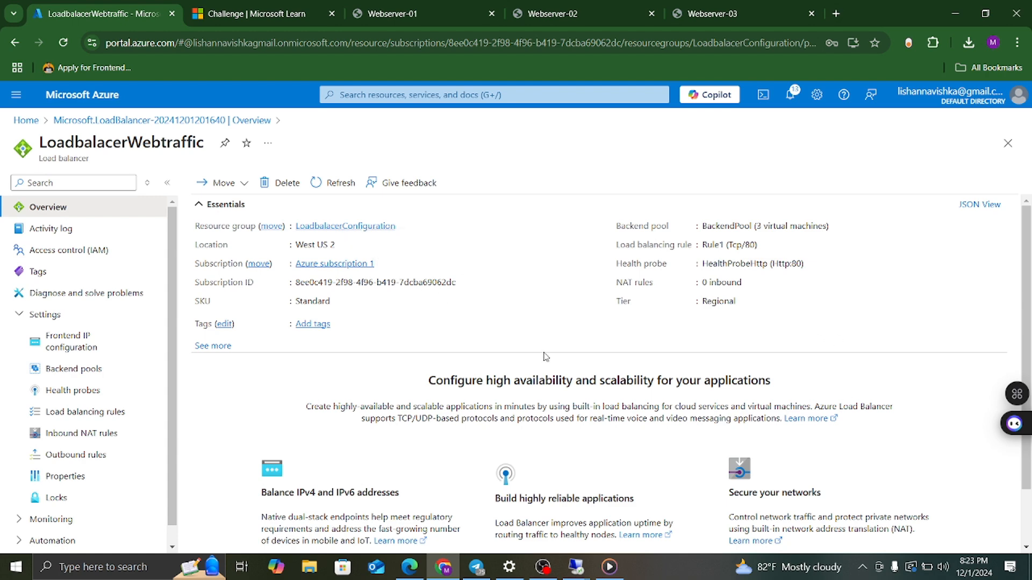
left_click(90, 348)
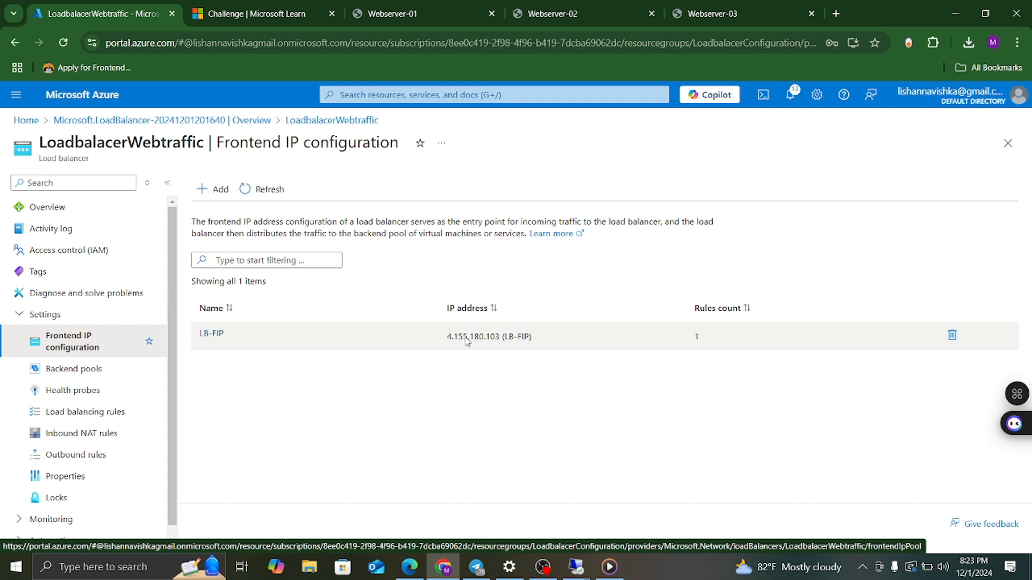
left_click_drag(447, 337, 501, 345)
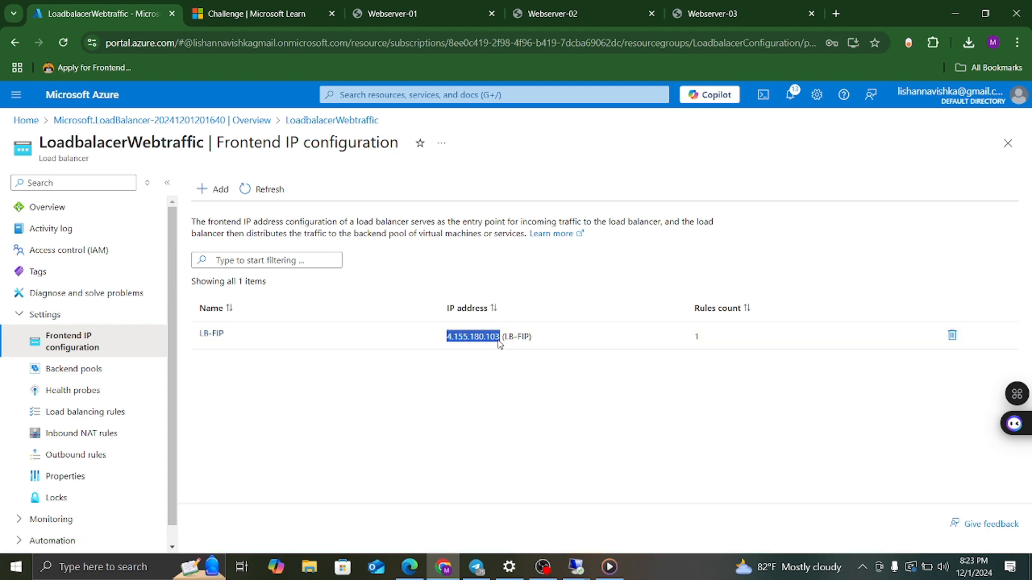
Look through the Webserver 01, 02 and 03 browser tabs.
left_click(425, 12)
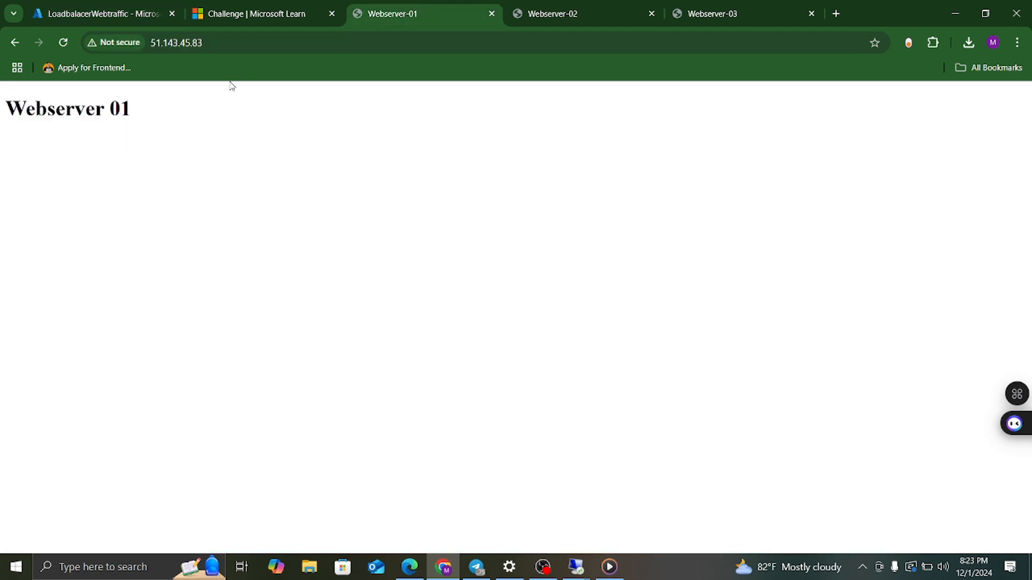
left_click(214, 43)
left_click(567, 15)
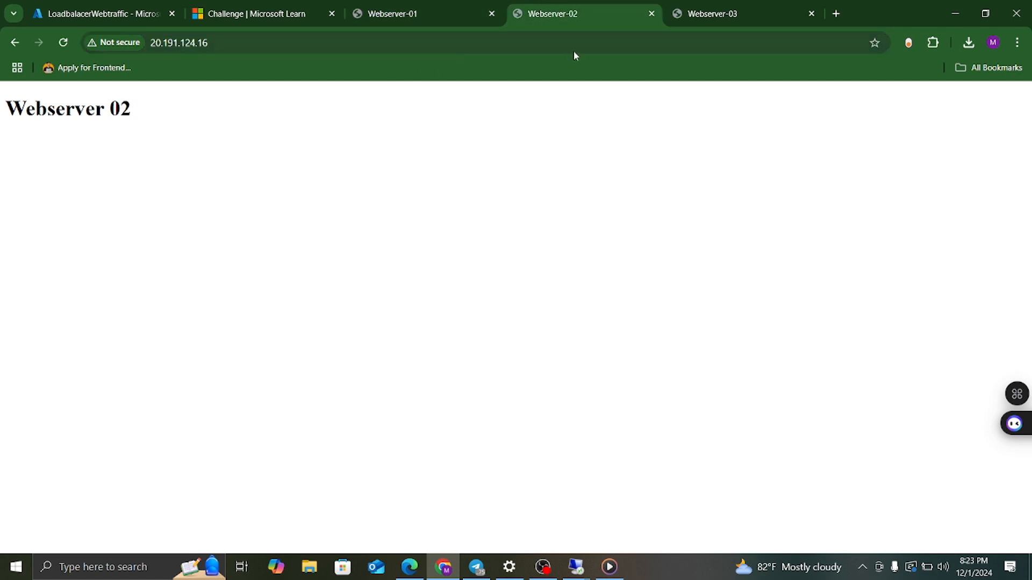
left_click(270, 43)
left_click(735, 14)
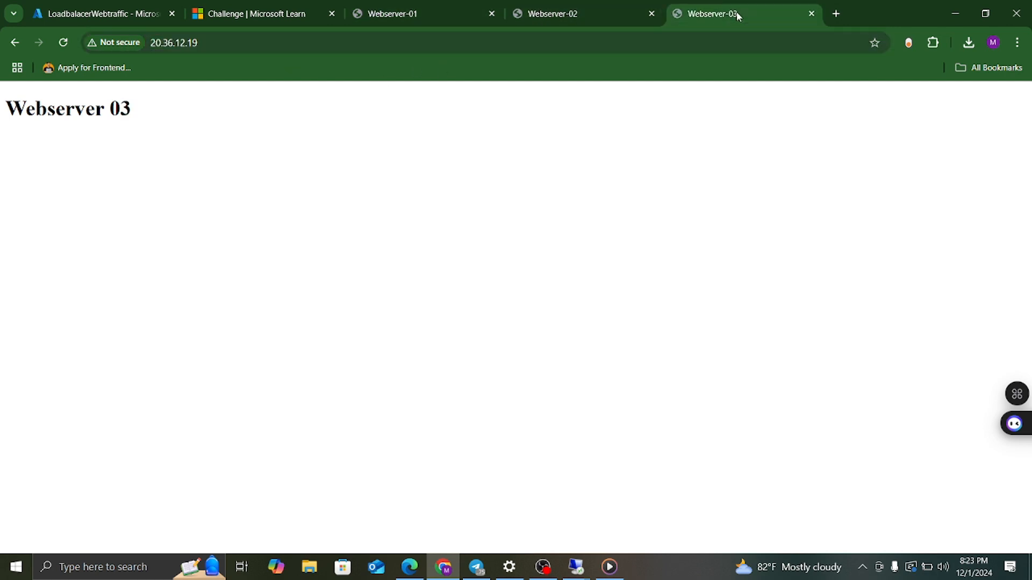
left_click(256, 47)
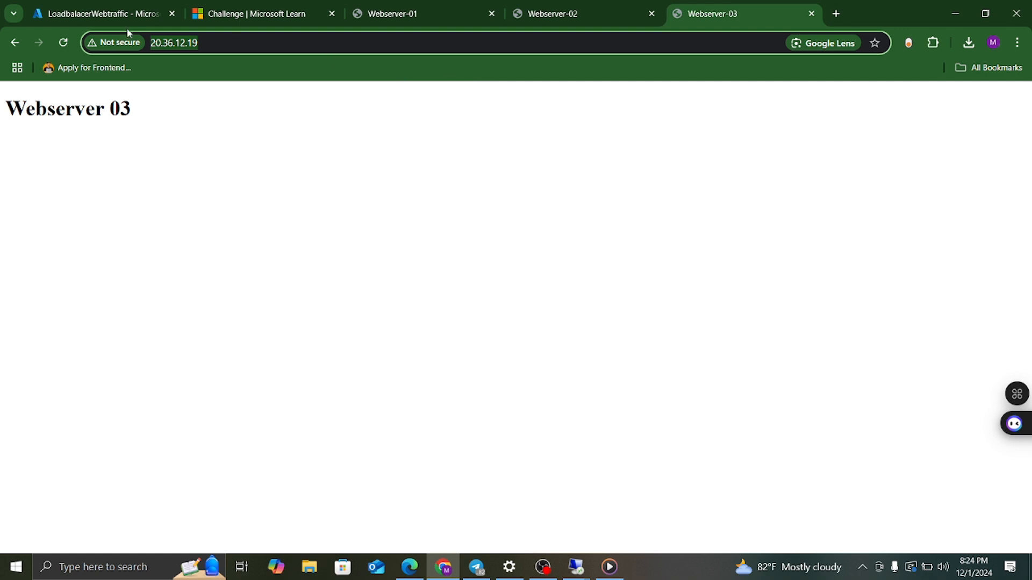
Copy the LB-FIP frontend IP 4.155.180.103 from the Azure portal.
left_click(76, 17)
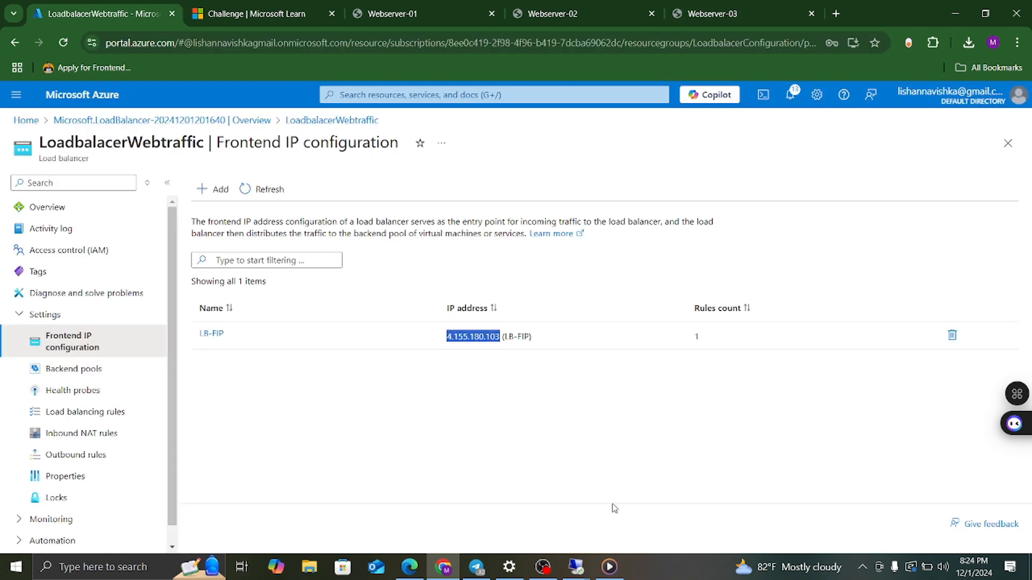
right_click(461, 337)
left_click(487, 350)
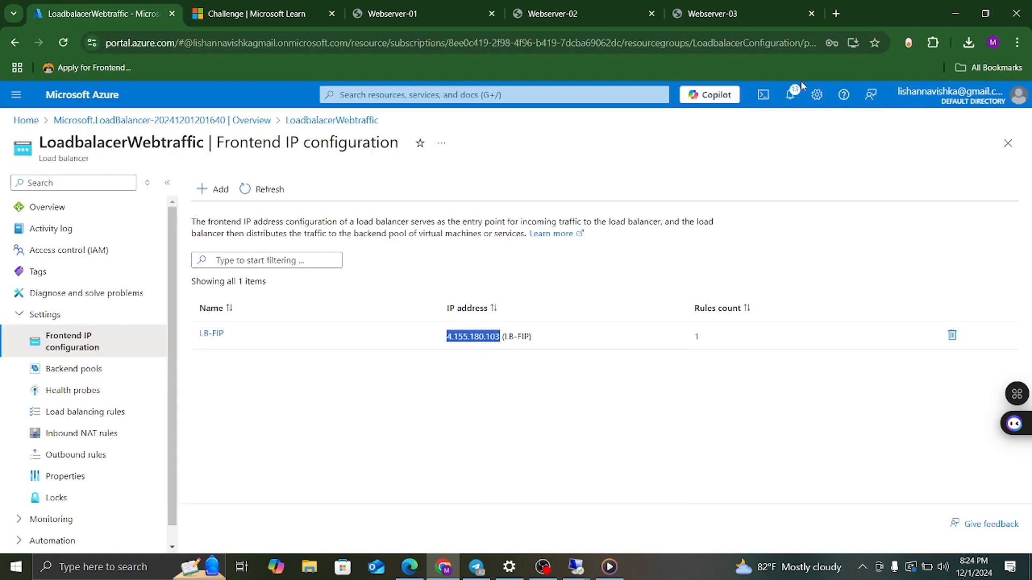
left_click(836, 14)
key("ctrl+v")
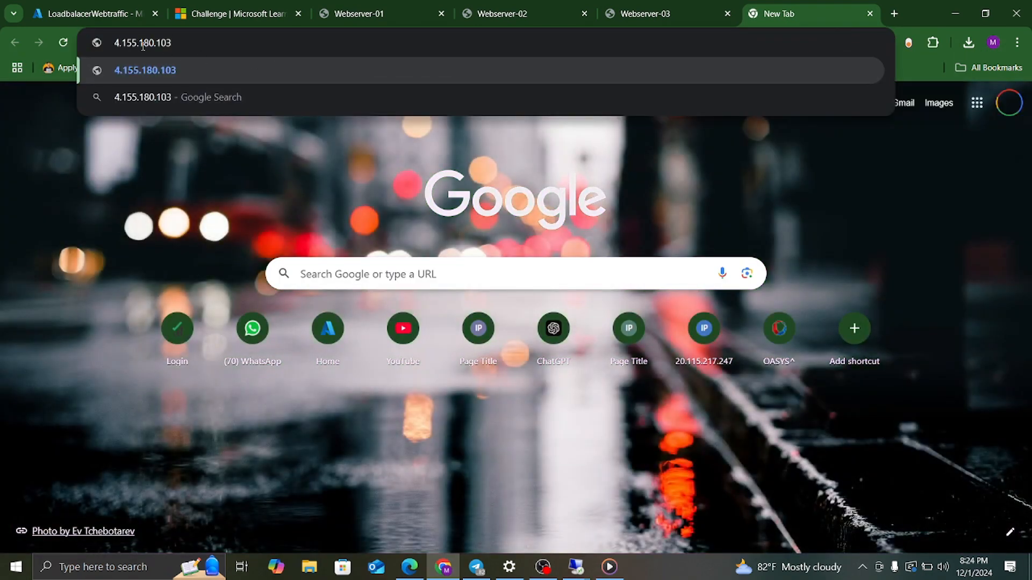
key("Home")
type("http")
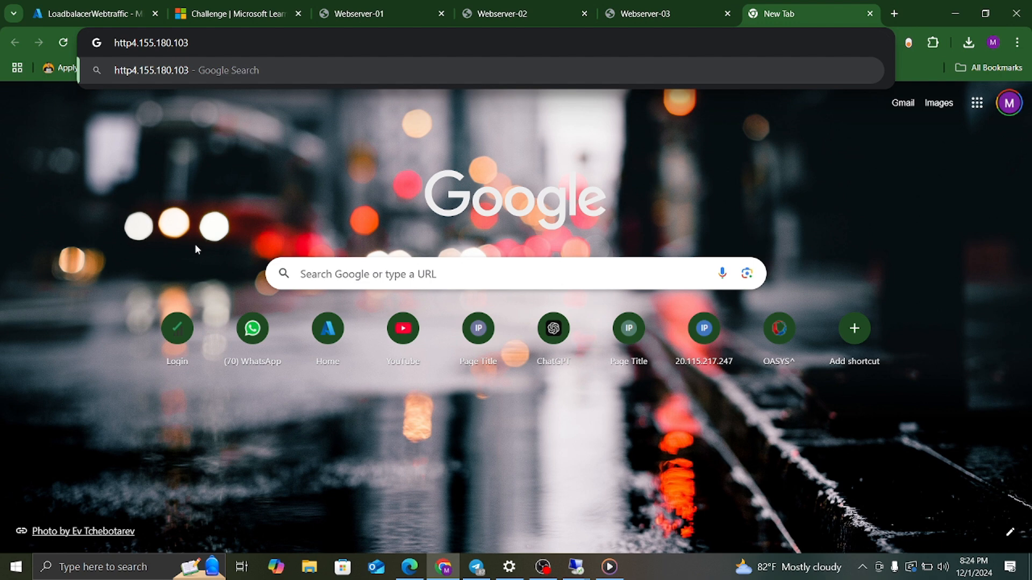
type("://")
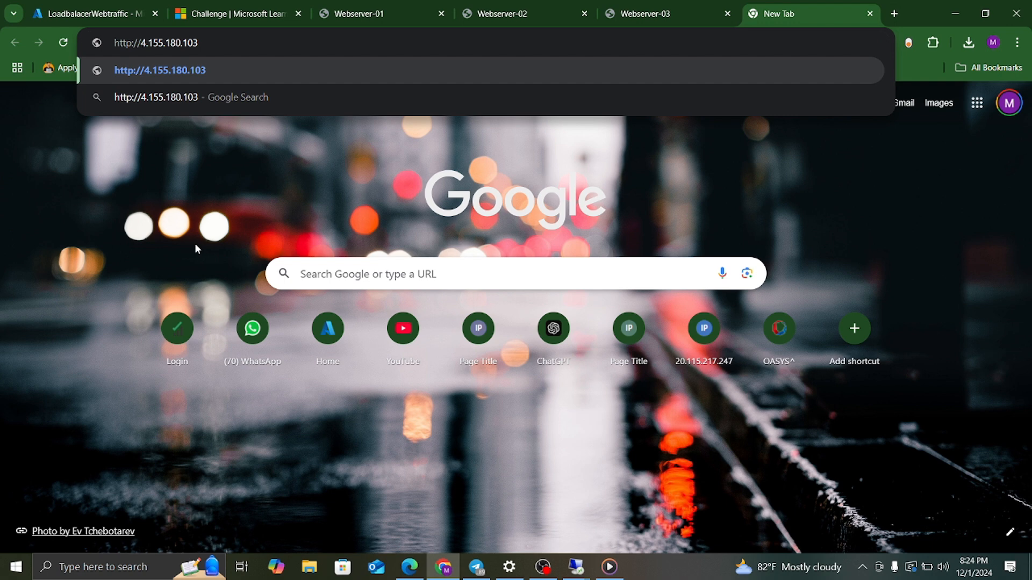
key("Return")
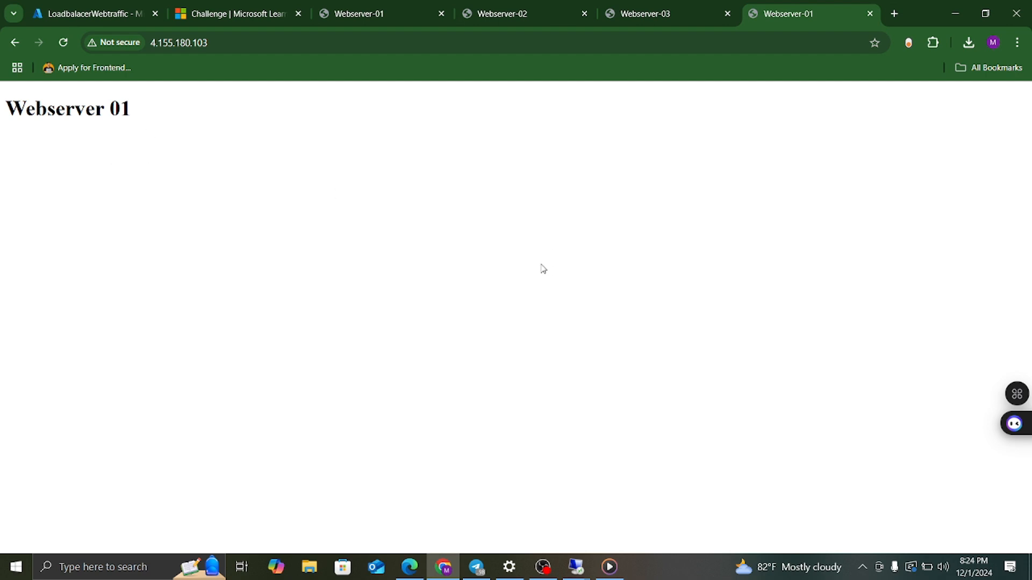
Reload the load balancer address several times, still getting the Webserver 01 page.
left_click(63, 43)
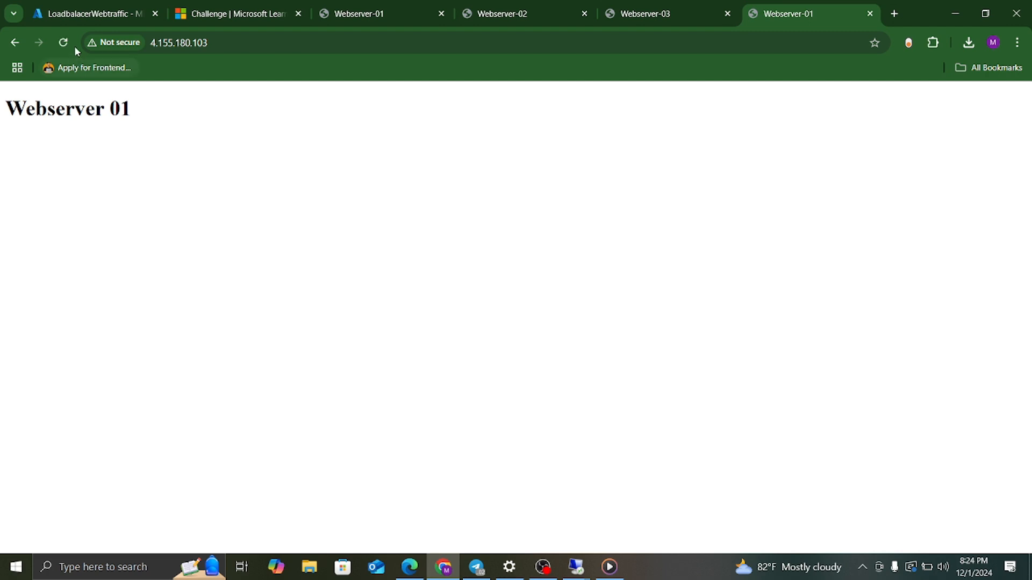
left_click(66, 43)
left_click(63, 42)
left_click(67, 47)
left_click(262, 45)
left_click(408, 565)
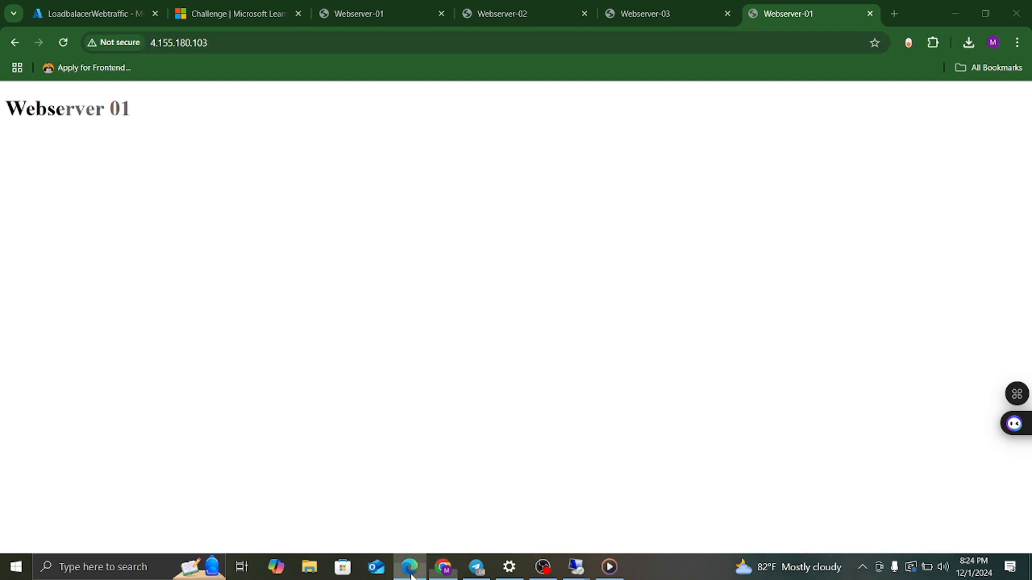
Load 4.155.180.103 in a new Edge tab, getting Webserver 02, then minimize Edge.
left_click(263, 11)
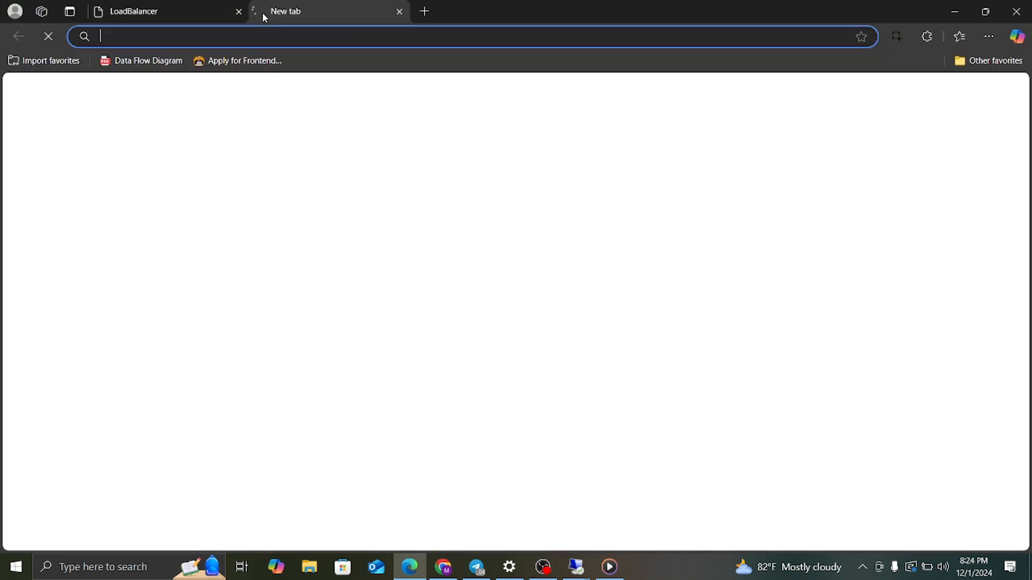
key("ctrl+v")
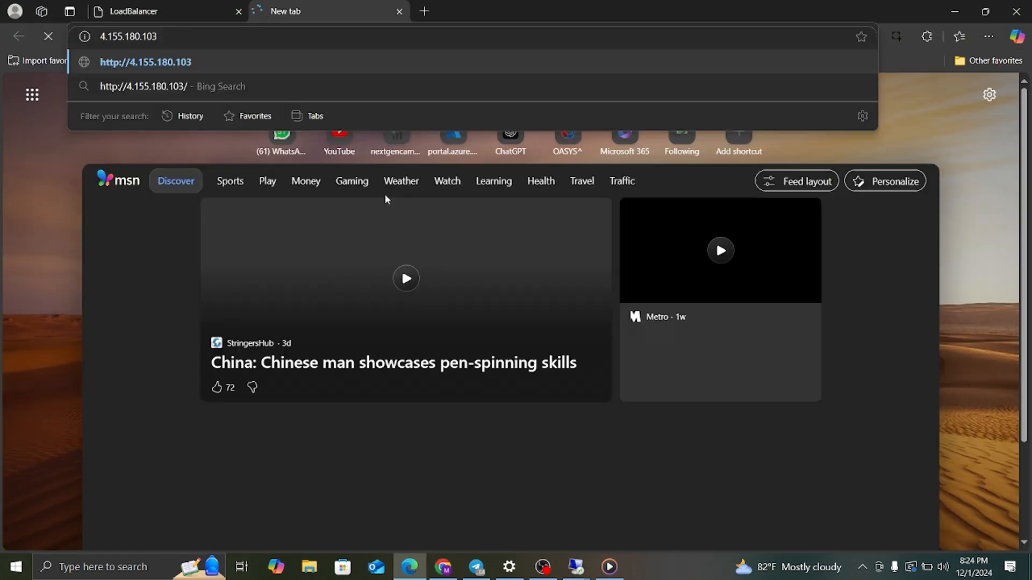
key("Return")
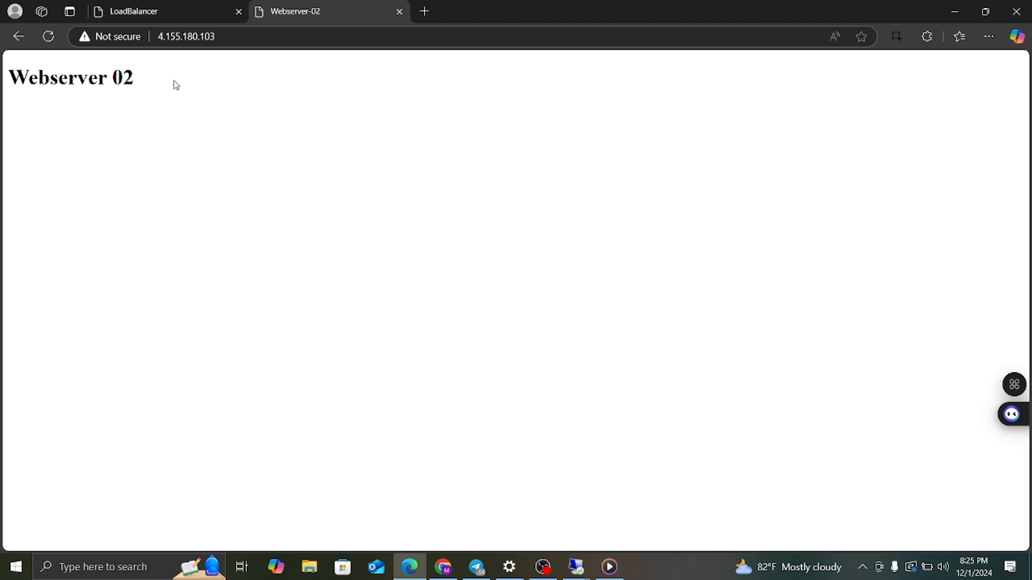
left_click(956, 19)
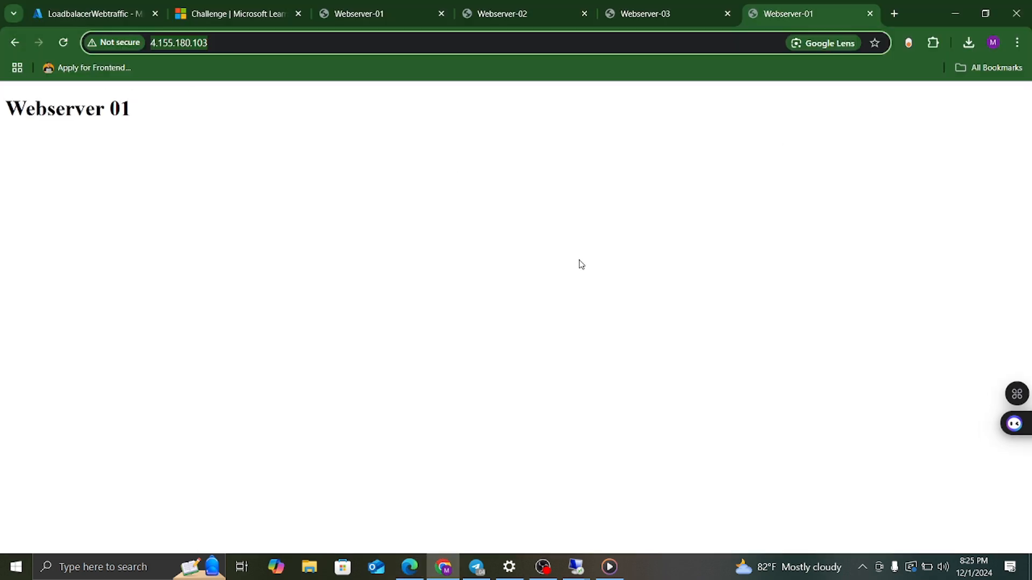
left_click(408, 568)
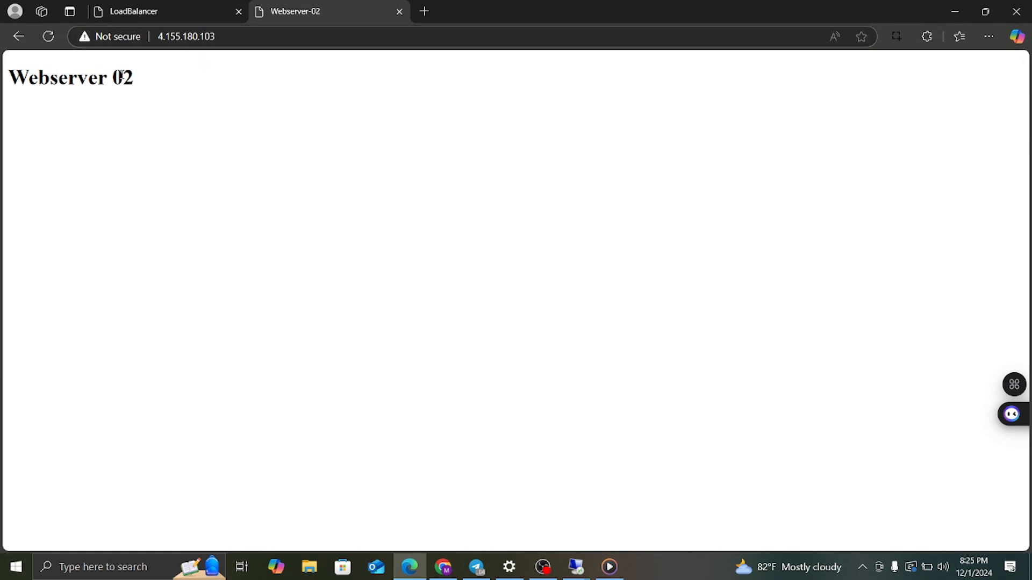
left_click(963, 15)
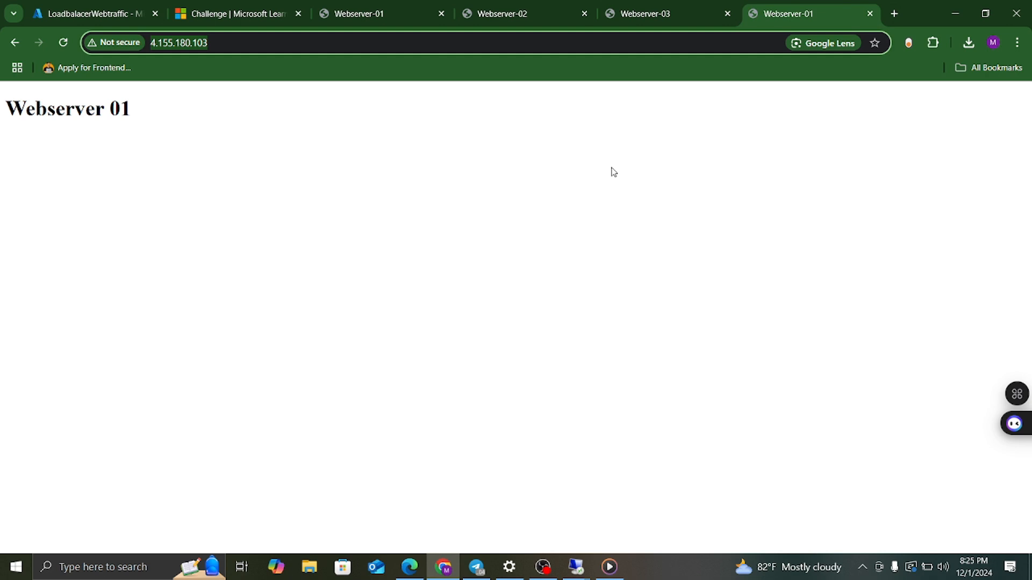
Open the Webserver2 virtual machine from Home > Virtual machines.
left_click(85, 14)
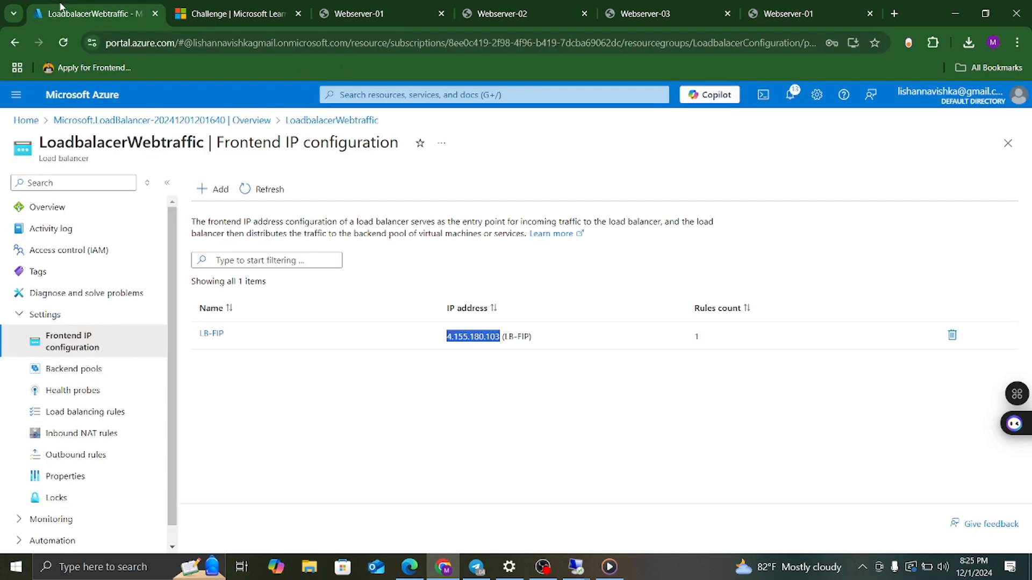
left_click(26, 120)
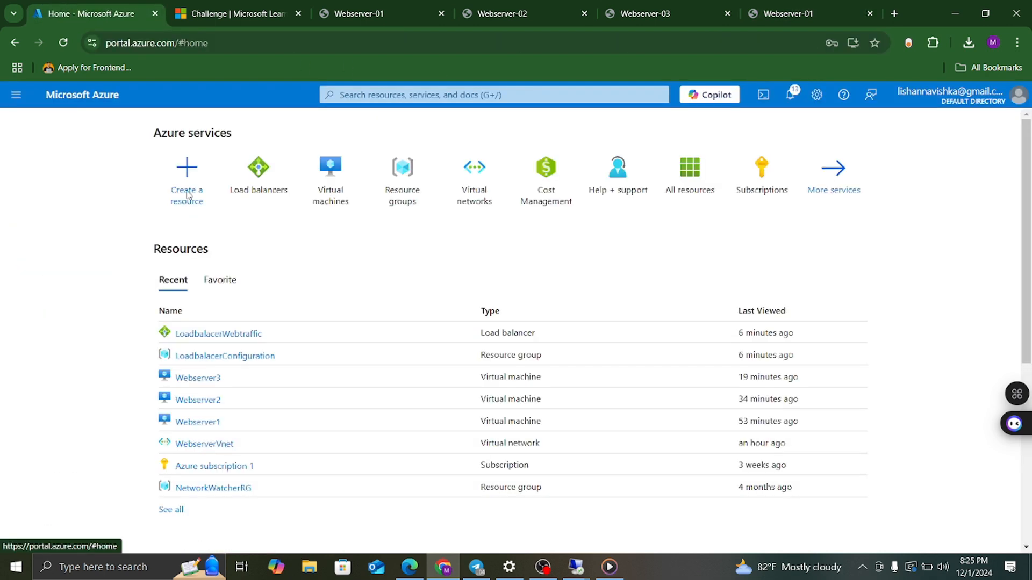
left_click(332, 184)
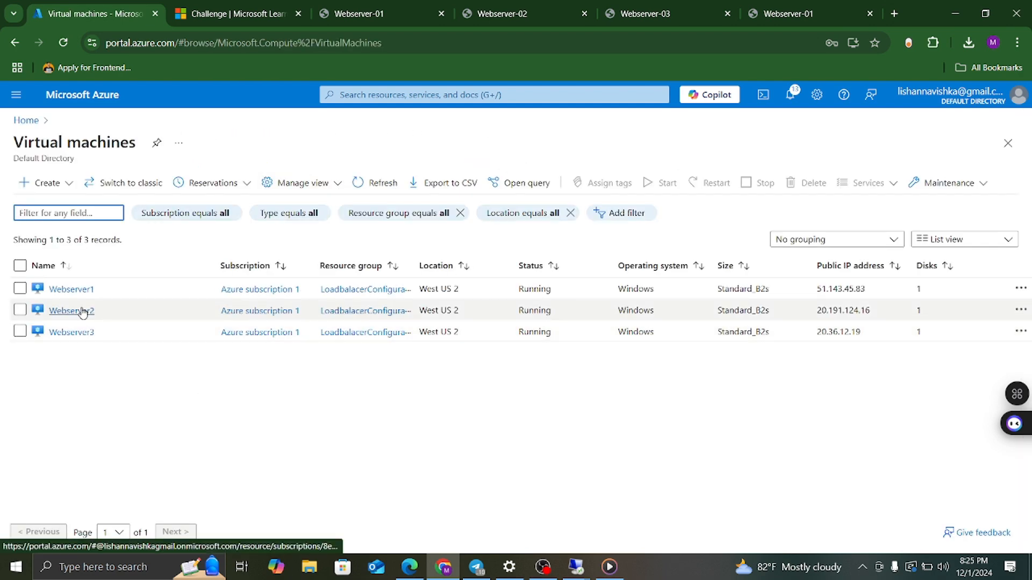
left_click(71, 311)
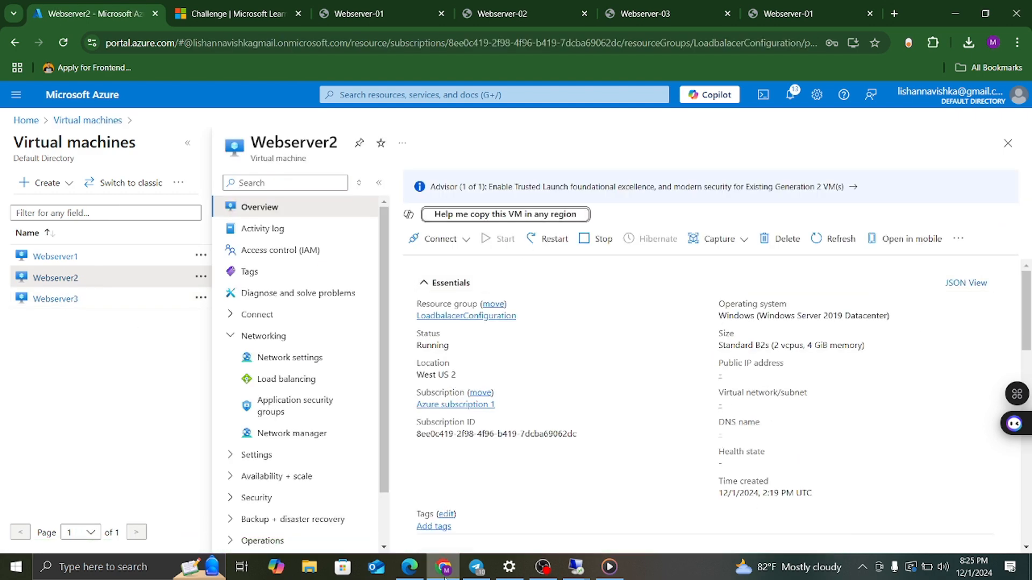
Stop Webserver2 and confirm the stop with Yes.
left_click(409, 567)
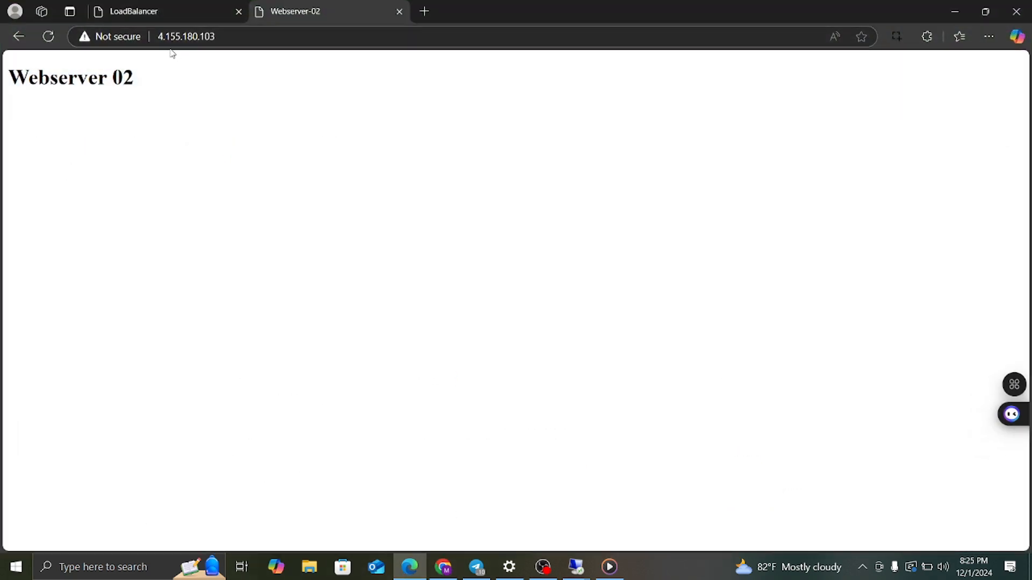
left_click(954, 11)
left_click(598, 239)
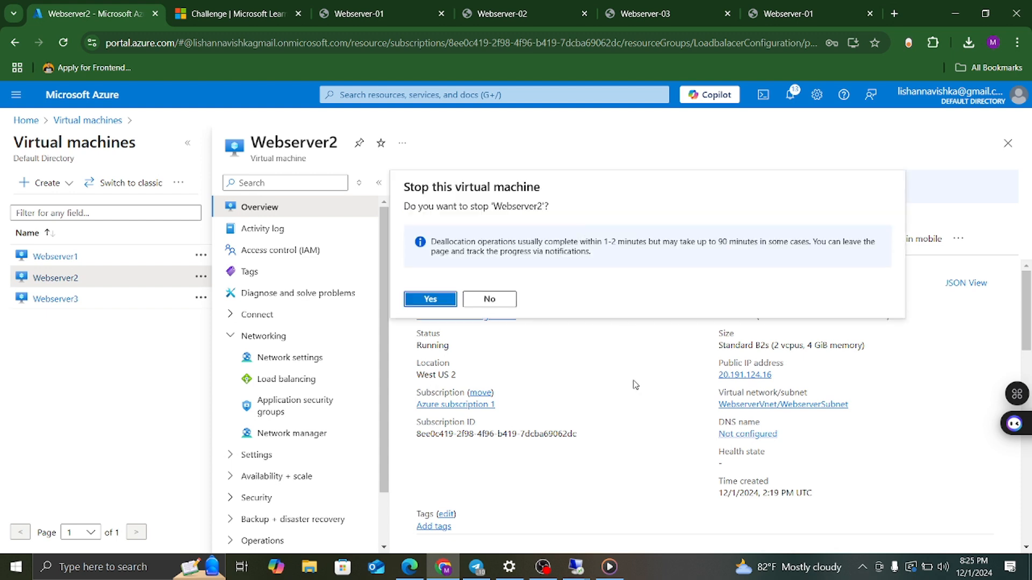
left_click(426, 299)
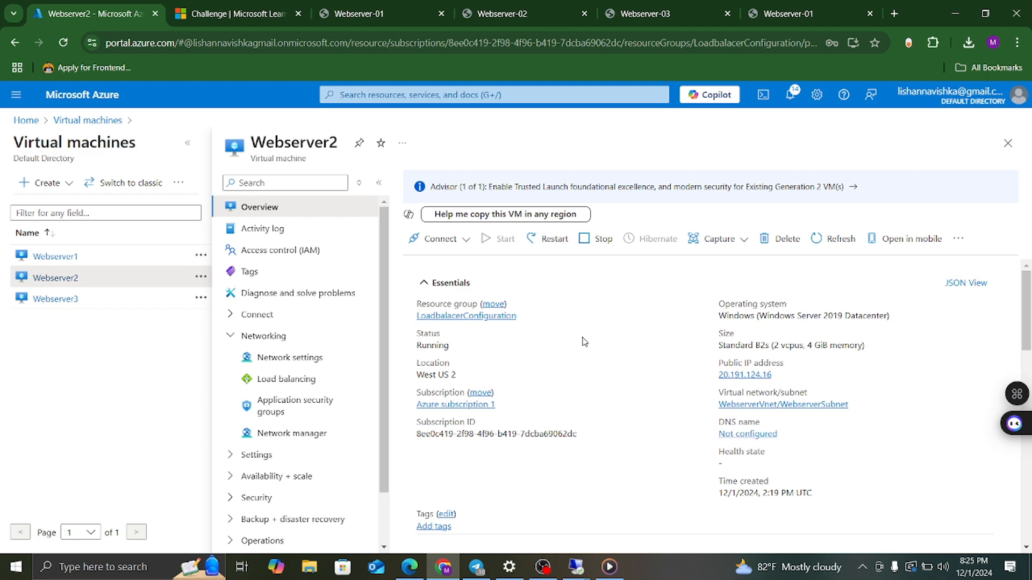
Check the stop notification, then reload 4.155.180.103 in Chrome and Edge to see which server answers.
left_click(788, 96)
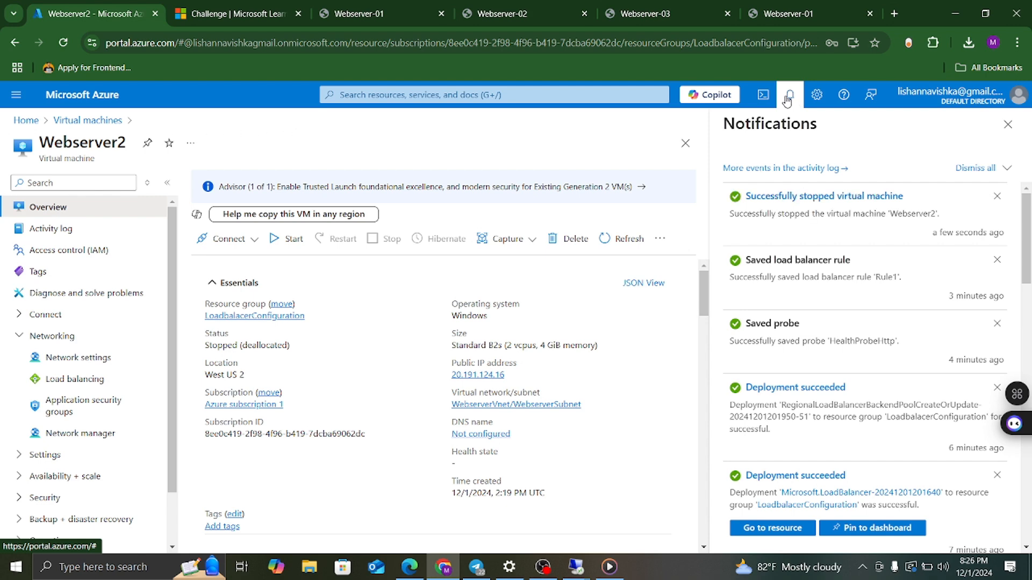
left_click(804, 12)
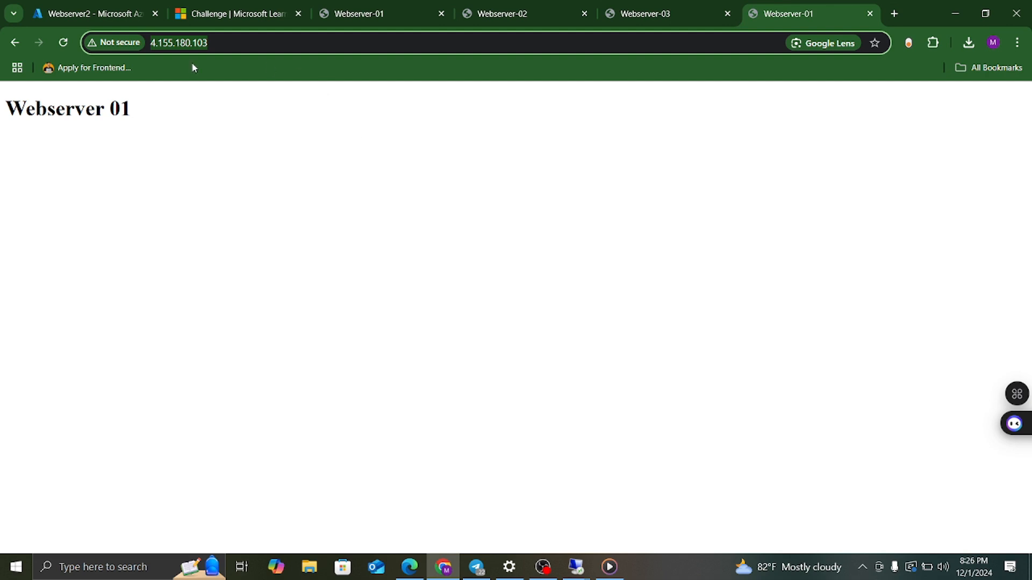
left_click(63, 43)
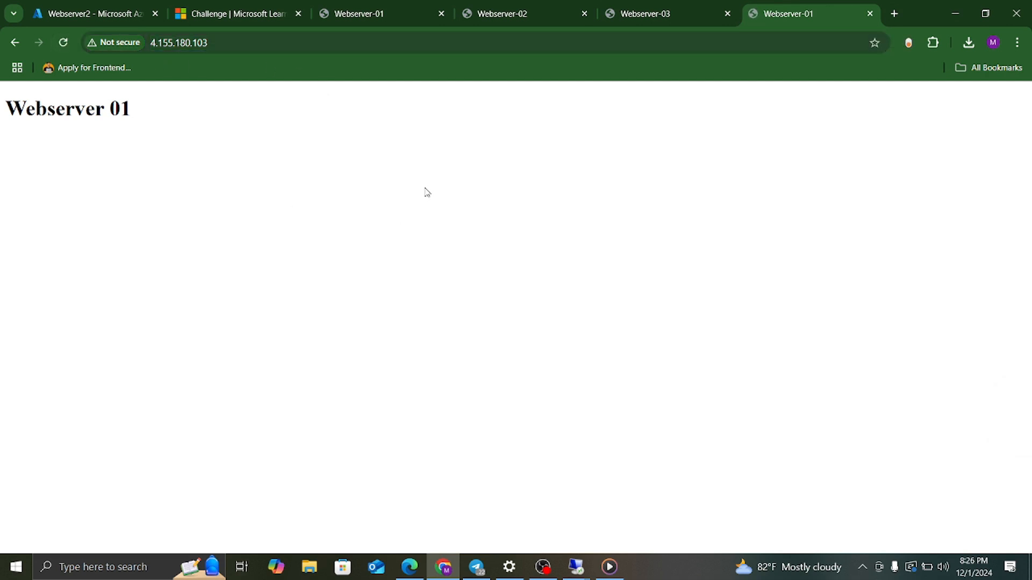
left_click(63, 43)
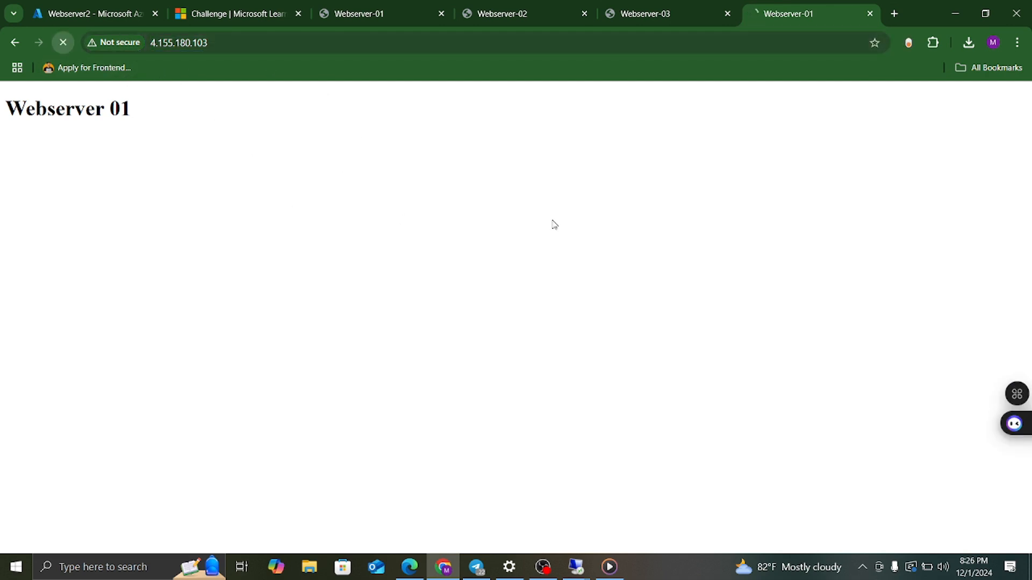
left_click(410, 568)
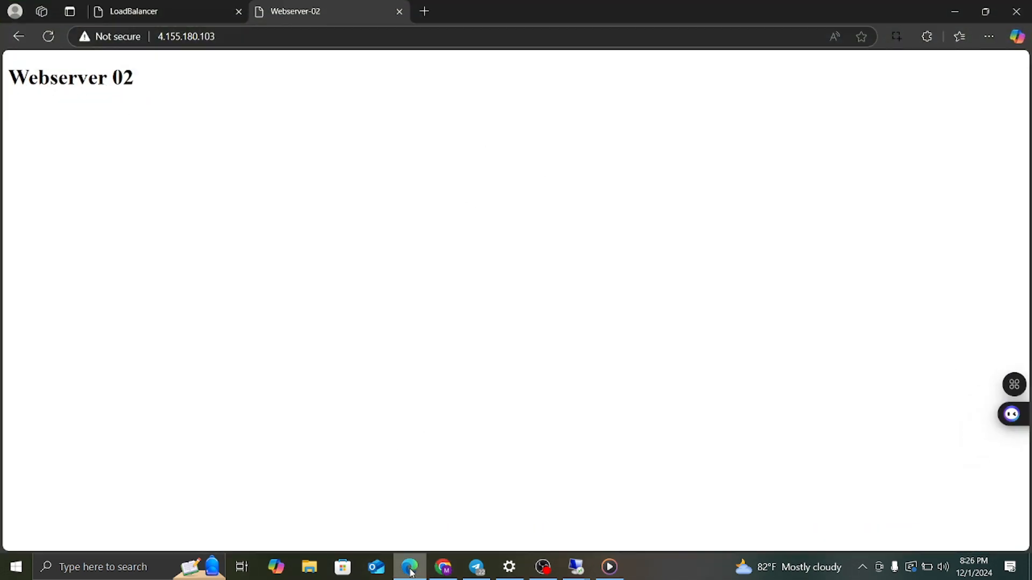
left_click(48, 36)
left_click(48, 37)
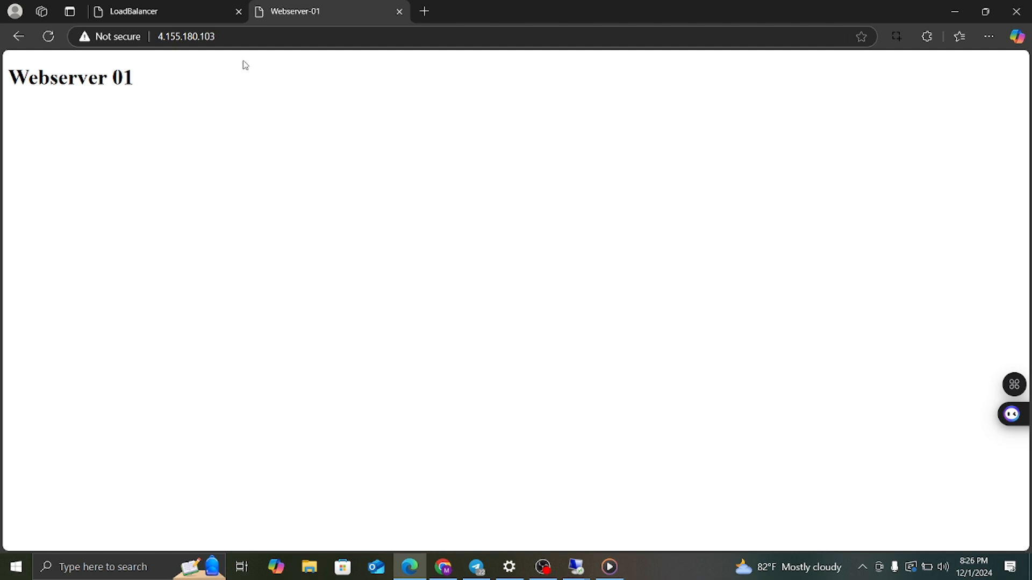
Open the LoadbalacerWebtraffic load balancer from Home > Load balancers.
left_click(953, 13)
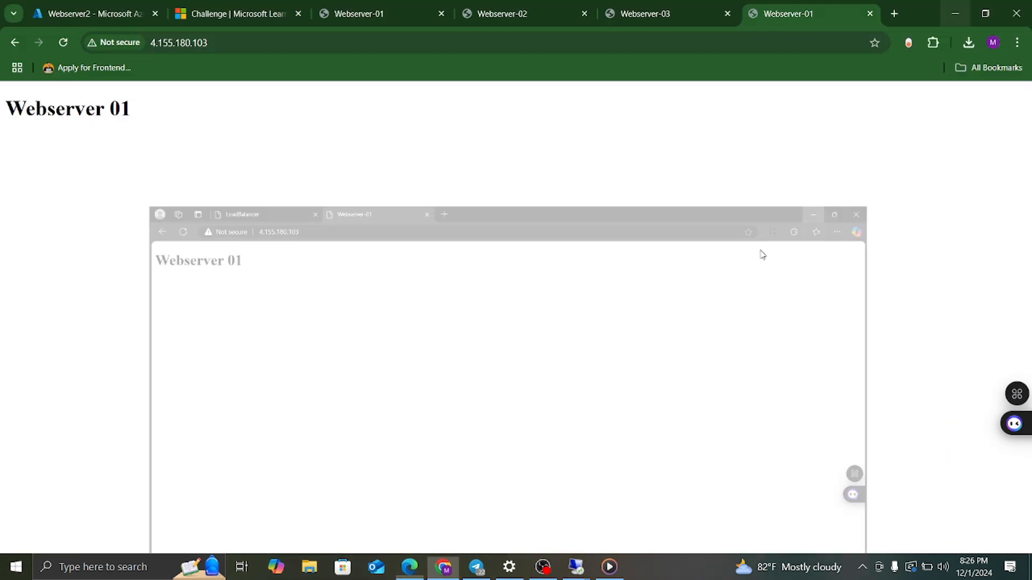
left_click(76, 18)
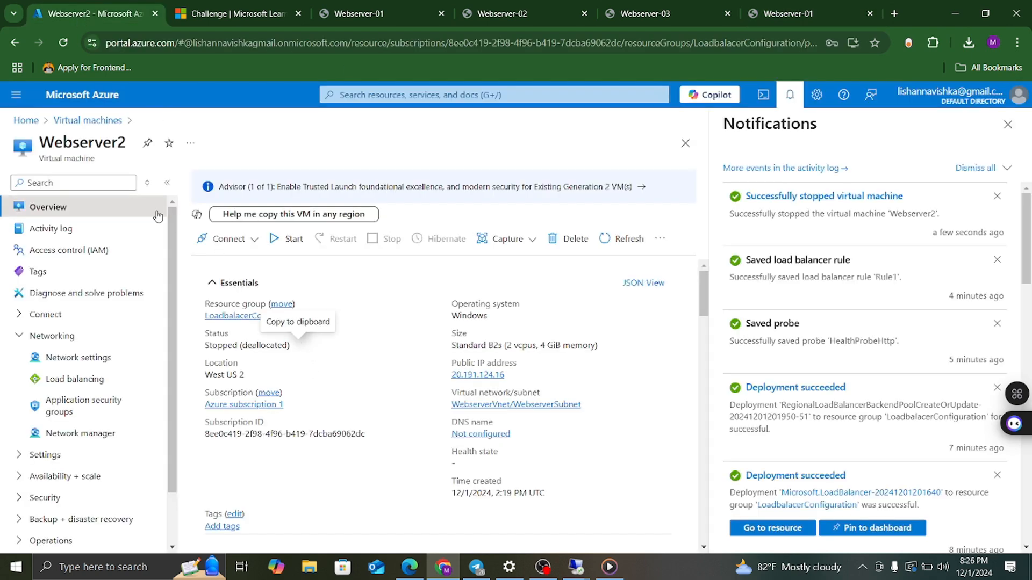
left_click(27, 121)
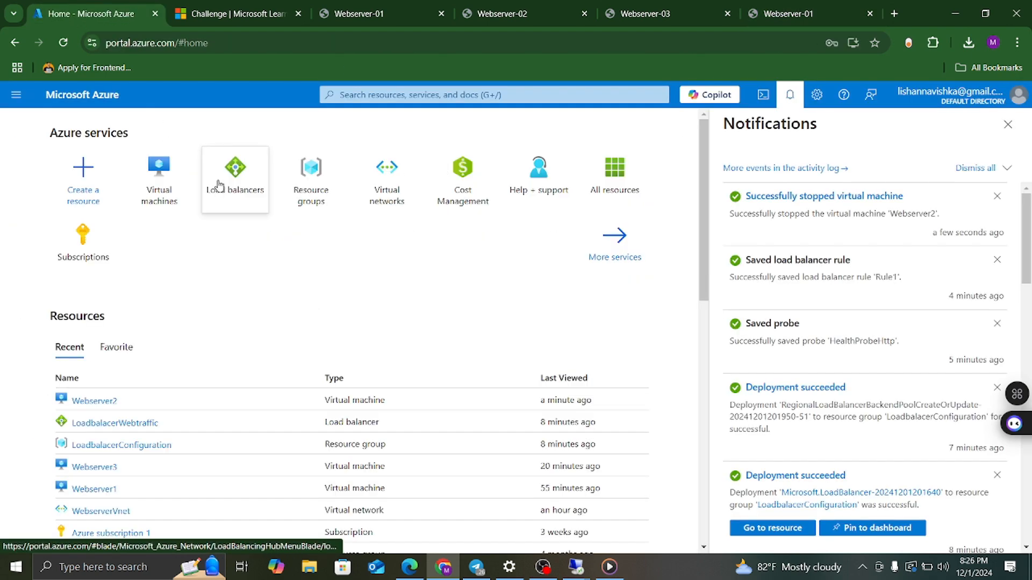
left_click(237, 178)
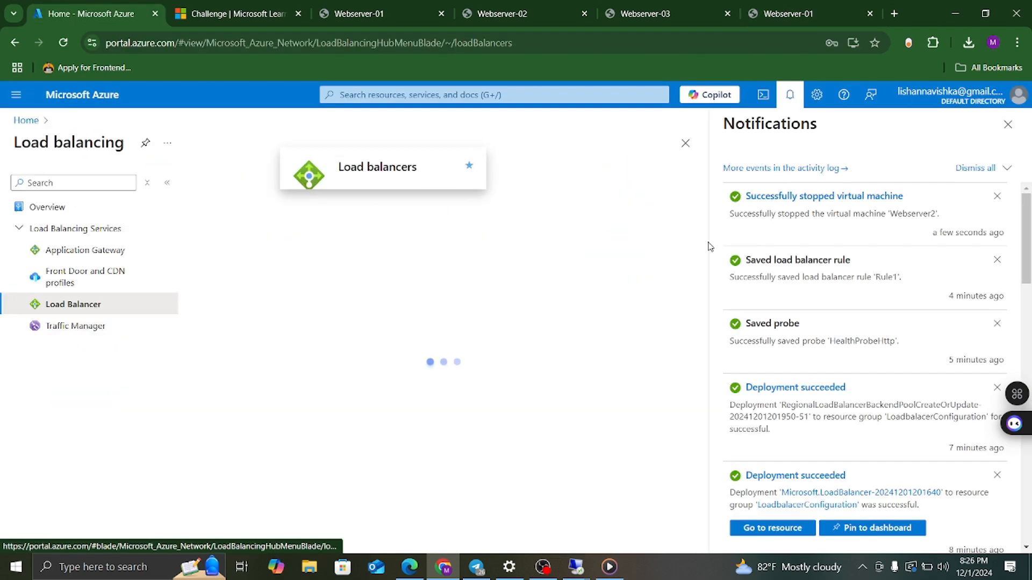
left_click(1007, 125)
left_click(269, 290)
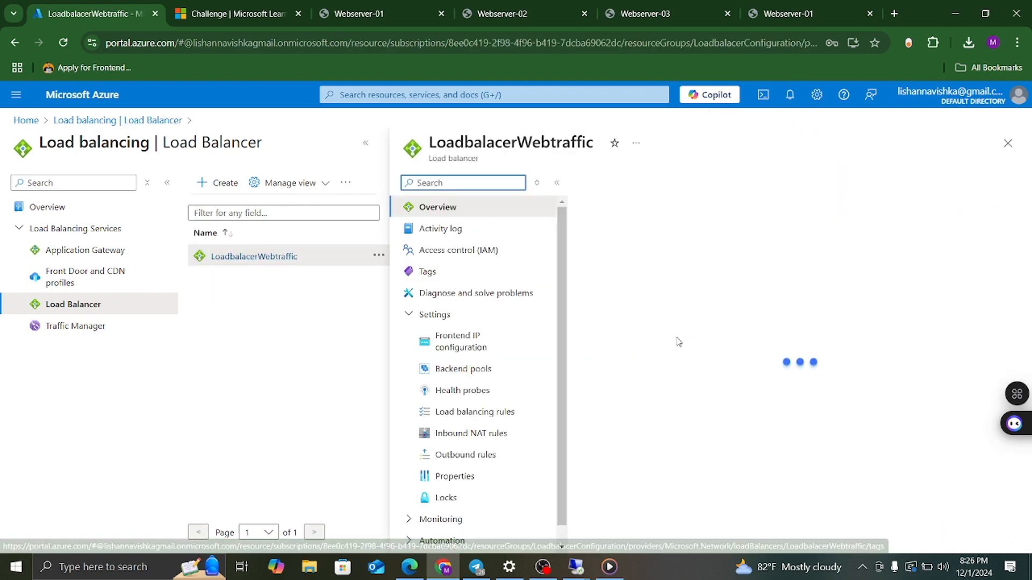
Review HealthProbeHttp without changes, then view the load balancing rules listing Rule1.
left_click(505, 412)
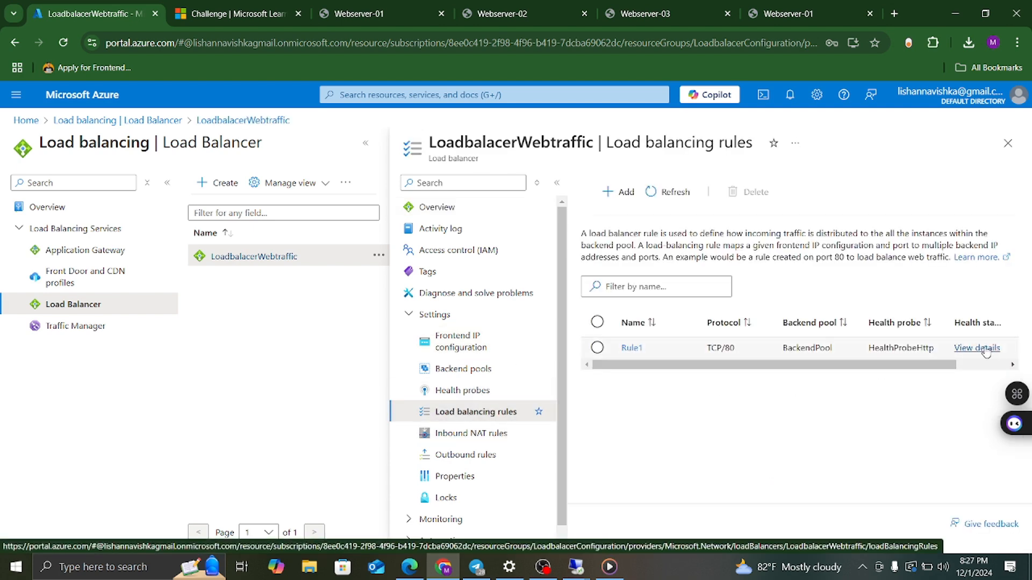
left_click(476, 394)
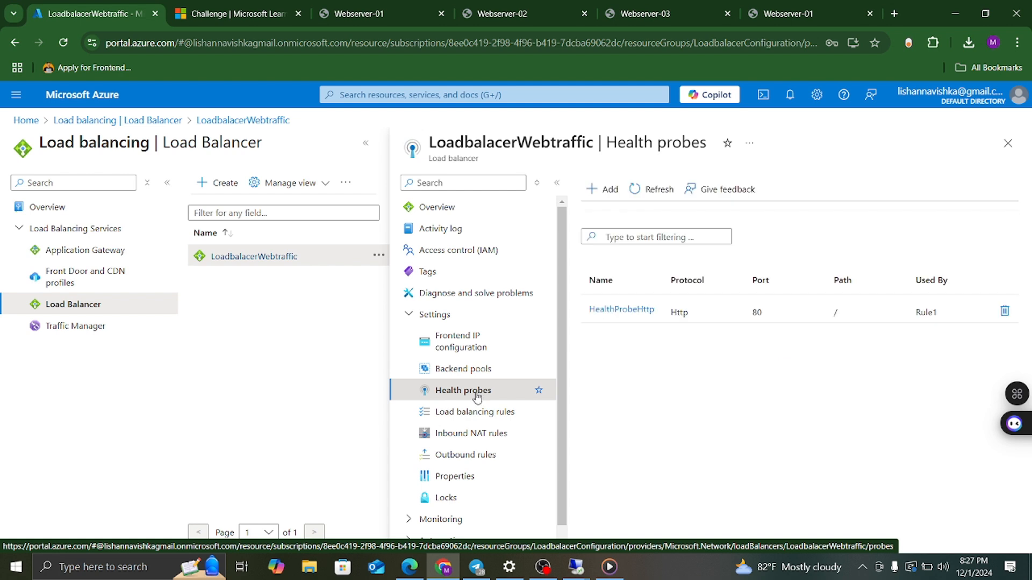
left_click(613, 314)
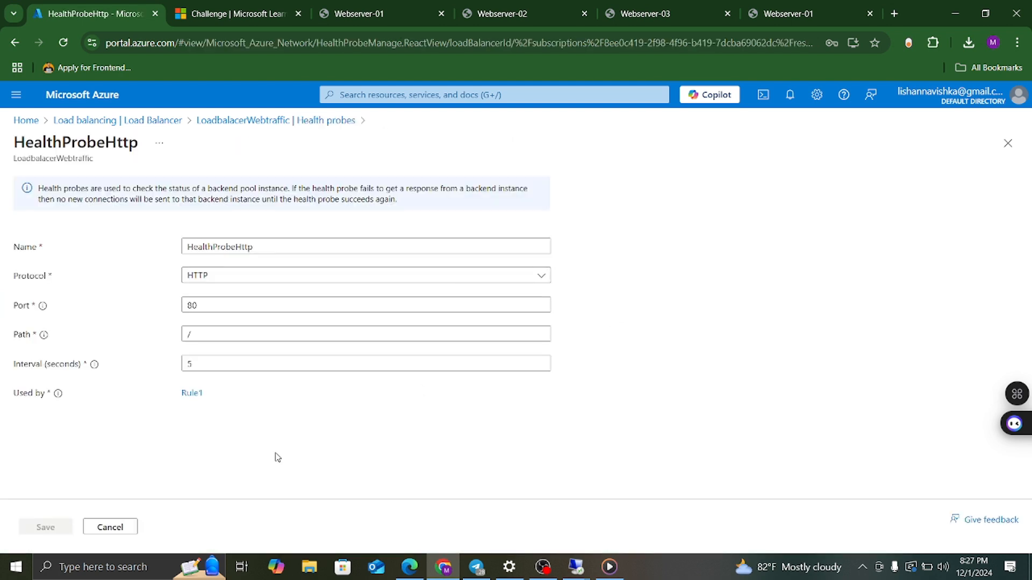
left_click(118, 529)
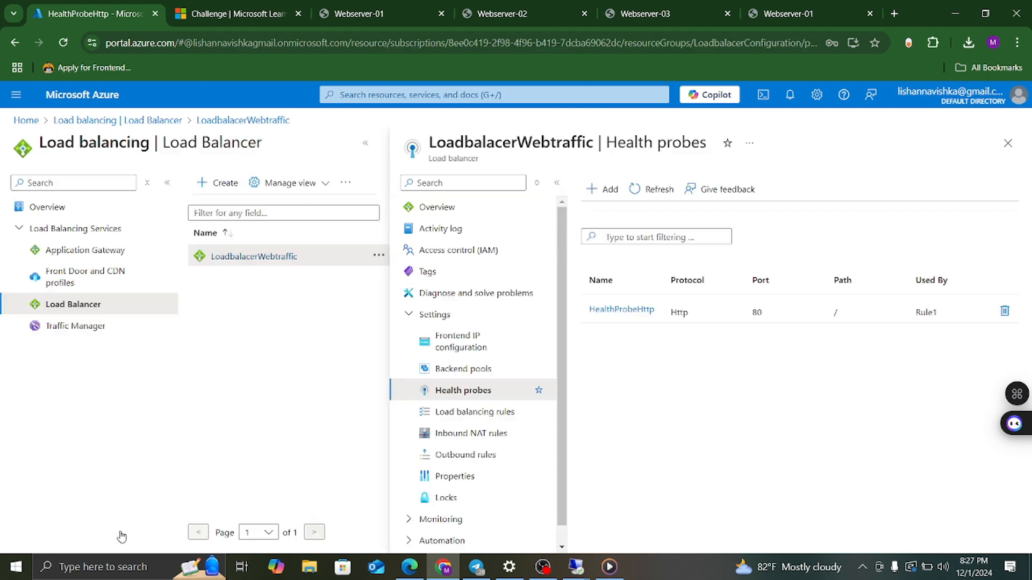
left_click(459, 416)
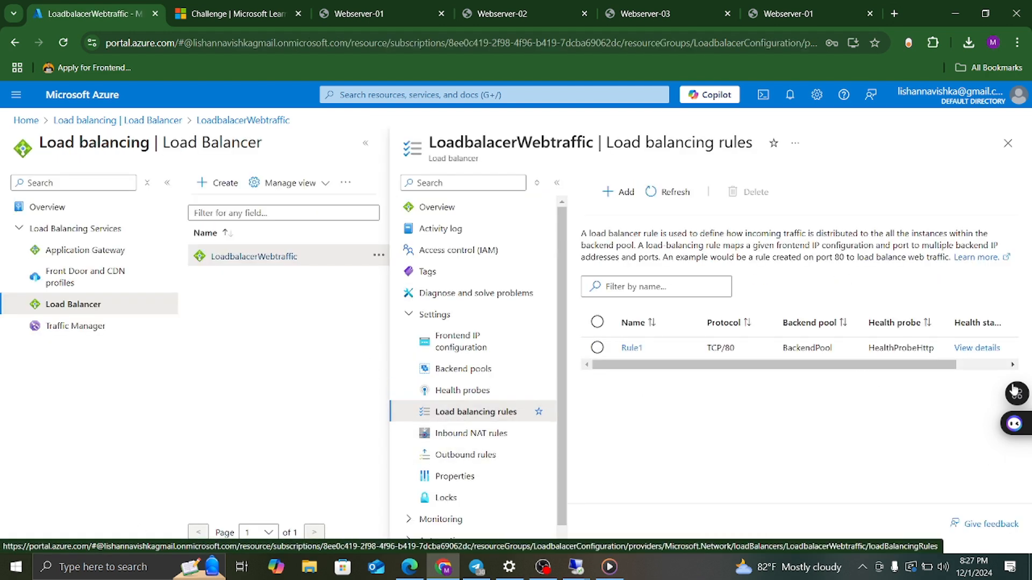
left_click(997, 352)
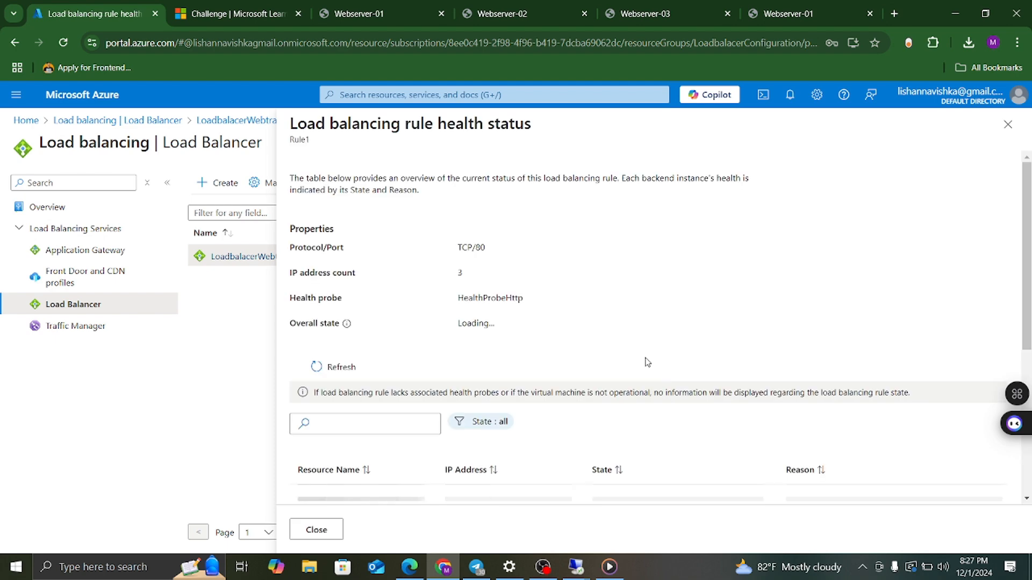
scroll(643, 367, "down", 5)
scroll(604, 348, "up", 3)
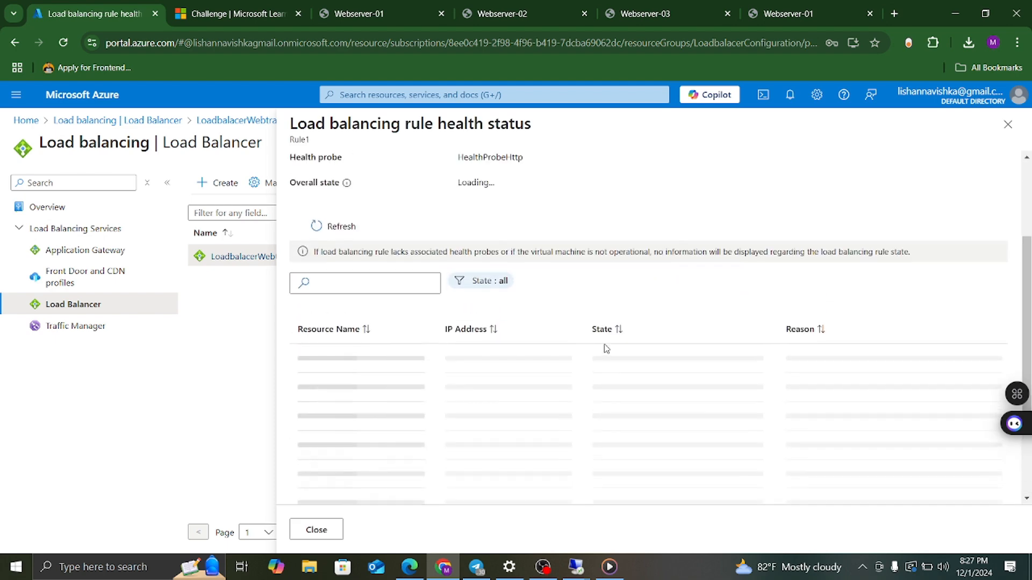
scroll(648, 269, "up", 3)
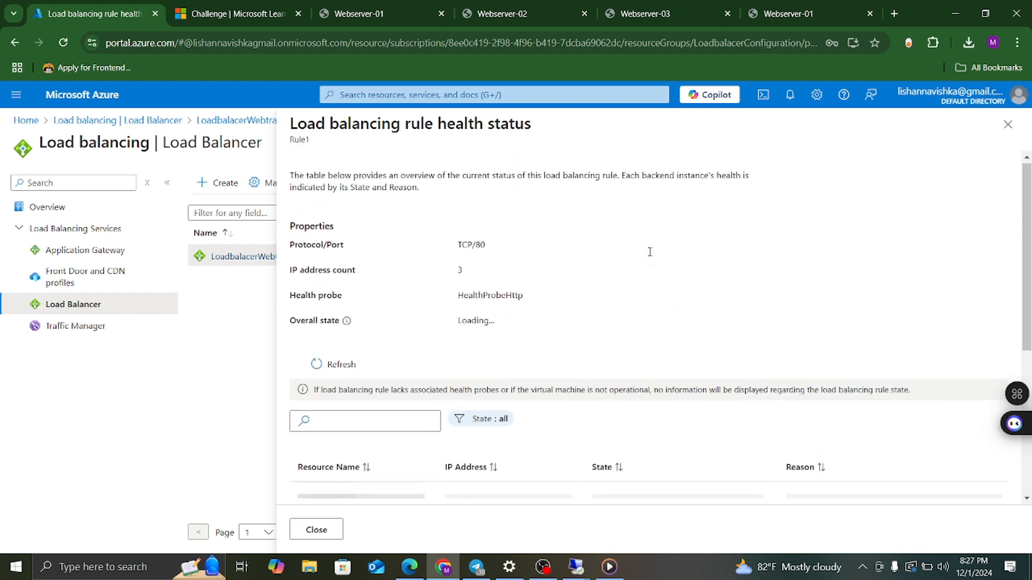
scroll(646, 258, "down", 4)
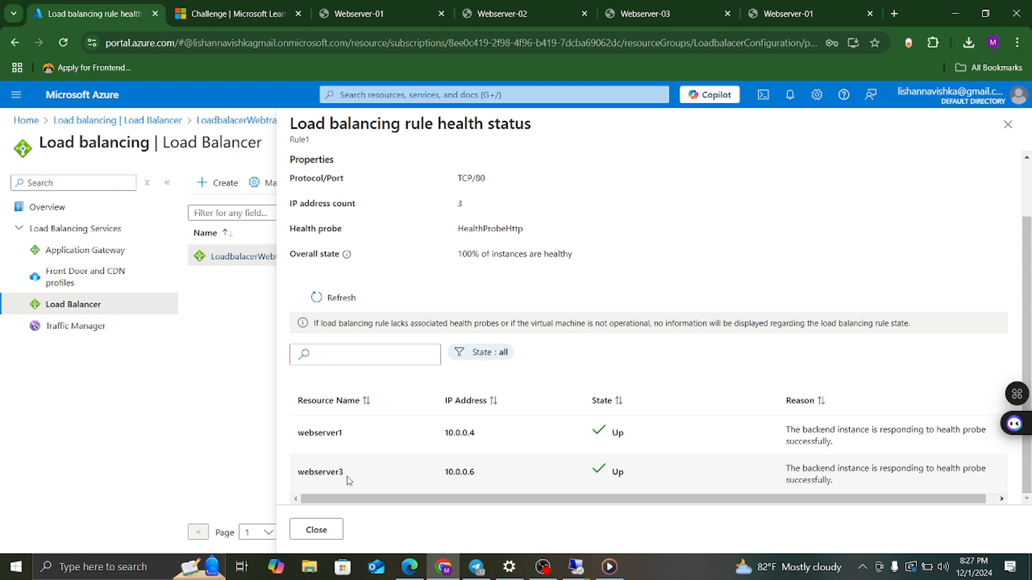
left_click(1008, 124)
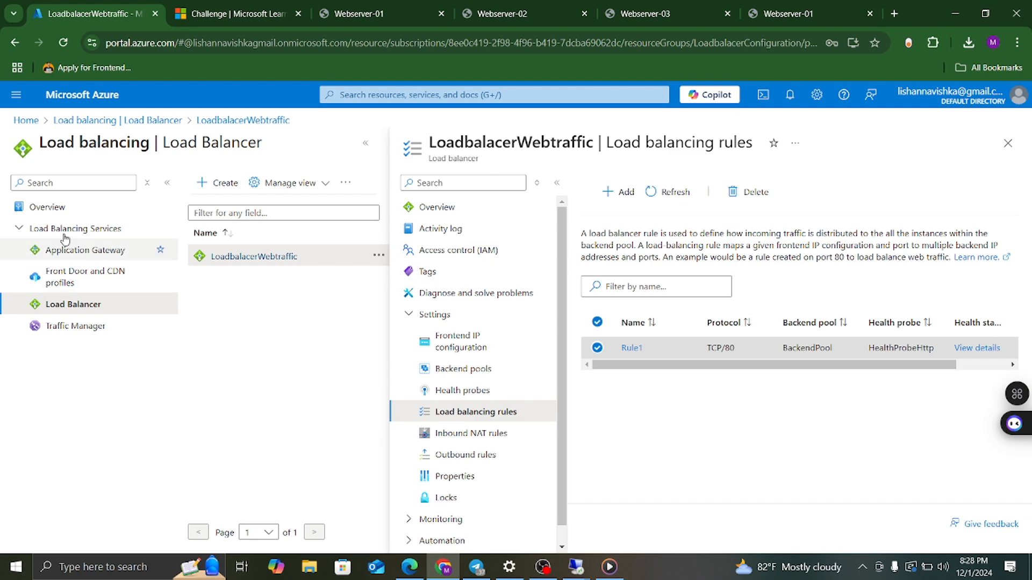
Start deleting resource group LoadbalacerConfiguration, showing its 18 dependent resources.
left_click(40, 123)
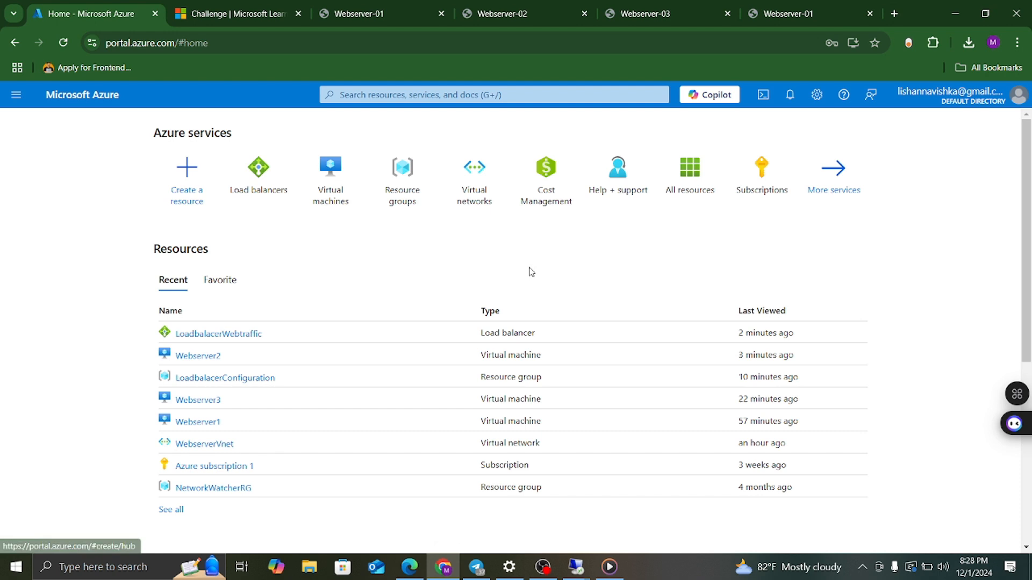
left_click(401, 174)
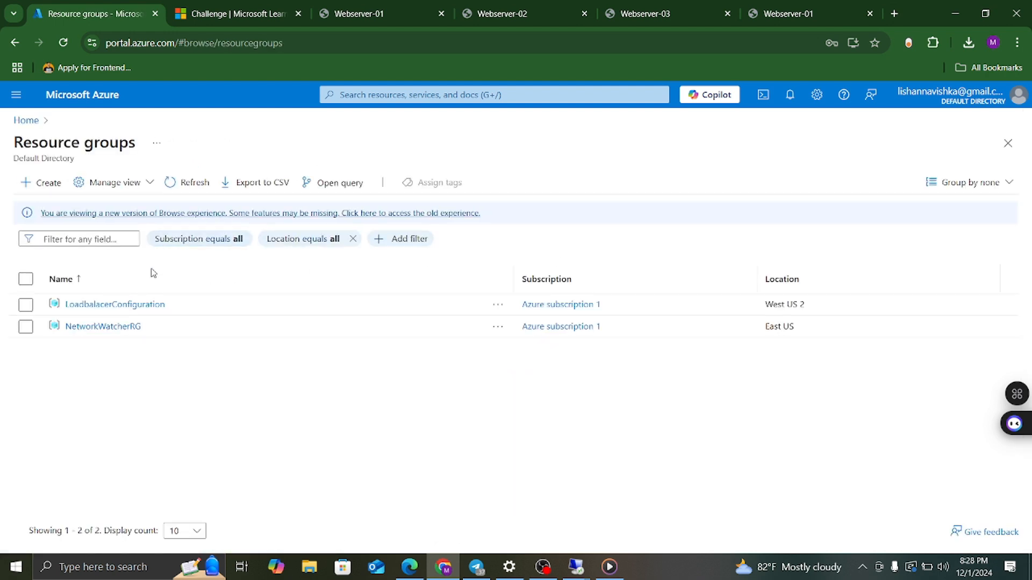
left_click(144, 310)
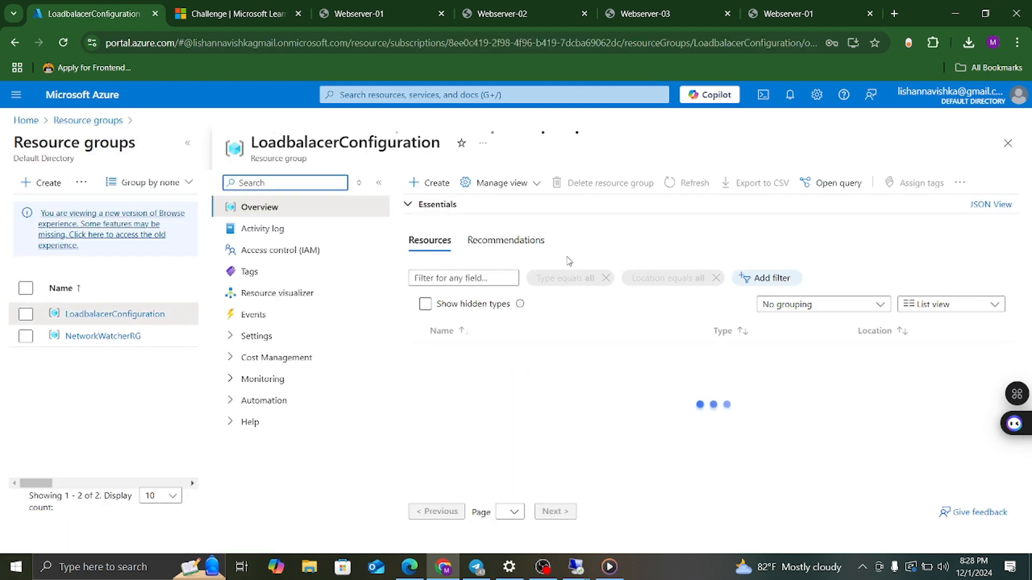
left_click(583, 183)
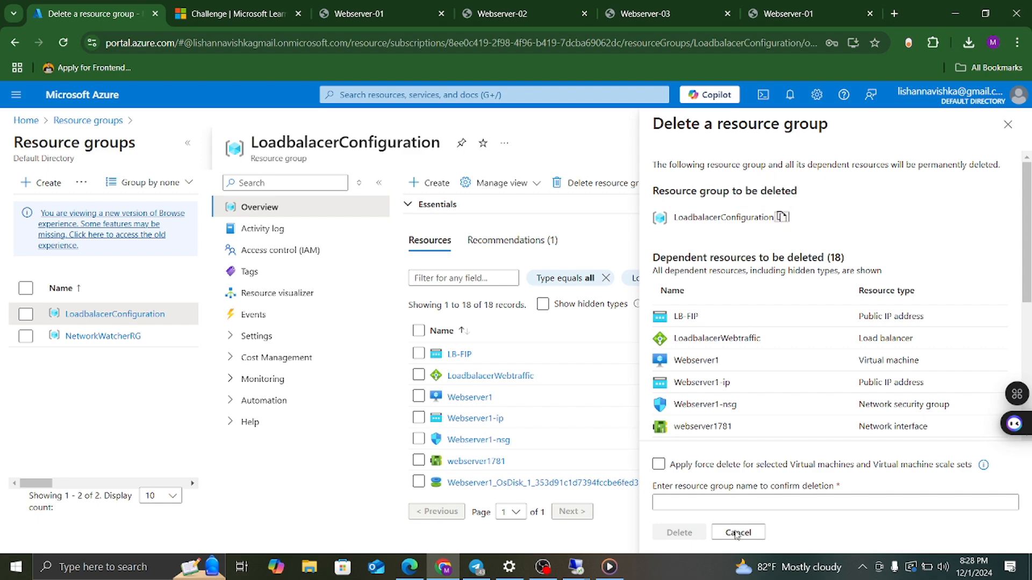
Enter 'LoadbalacerConfiguration' as the confirmation name and enable force delete for its virtual machines.
left_click(686, 504)
key("ctrl+v")
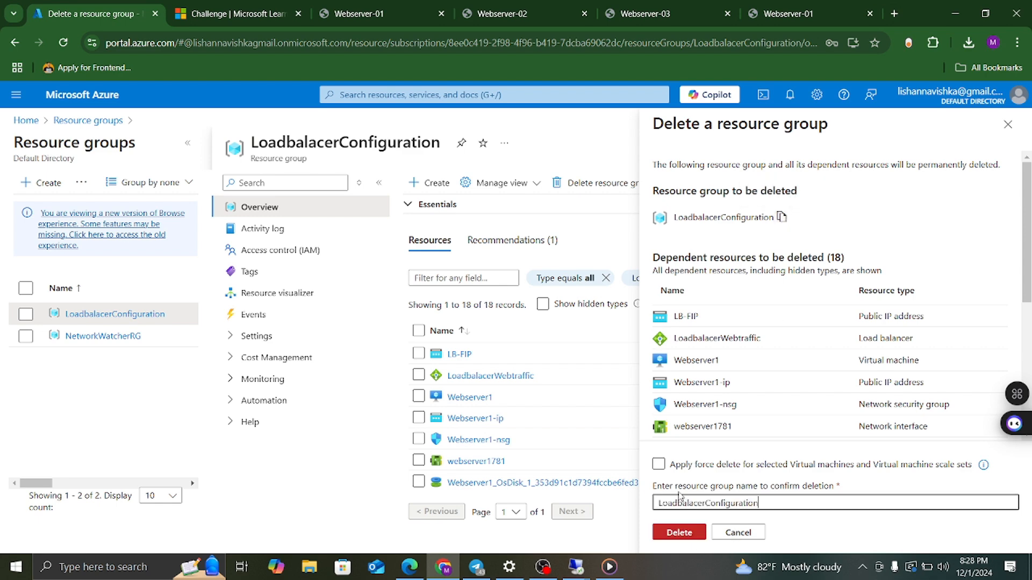
left_click(659, 464)
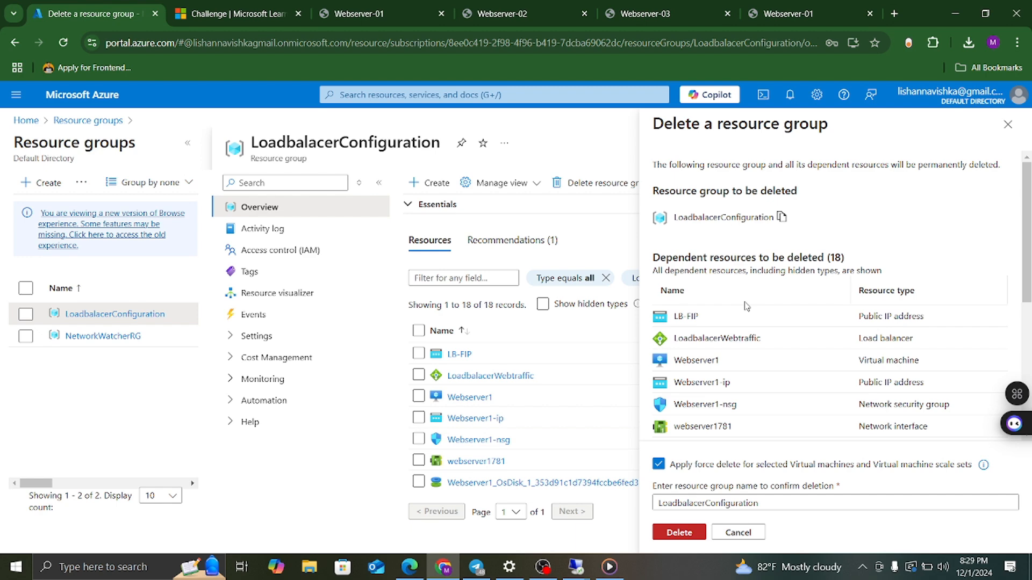
scroll(806, 368, "down", 5)
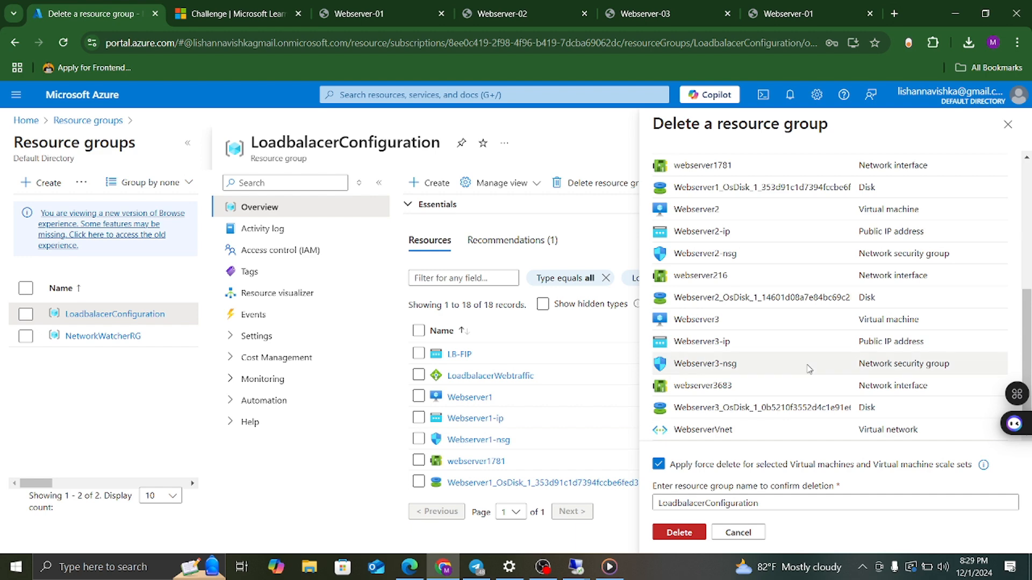
scroll(808, 369, "up", 5)
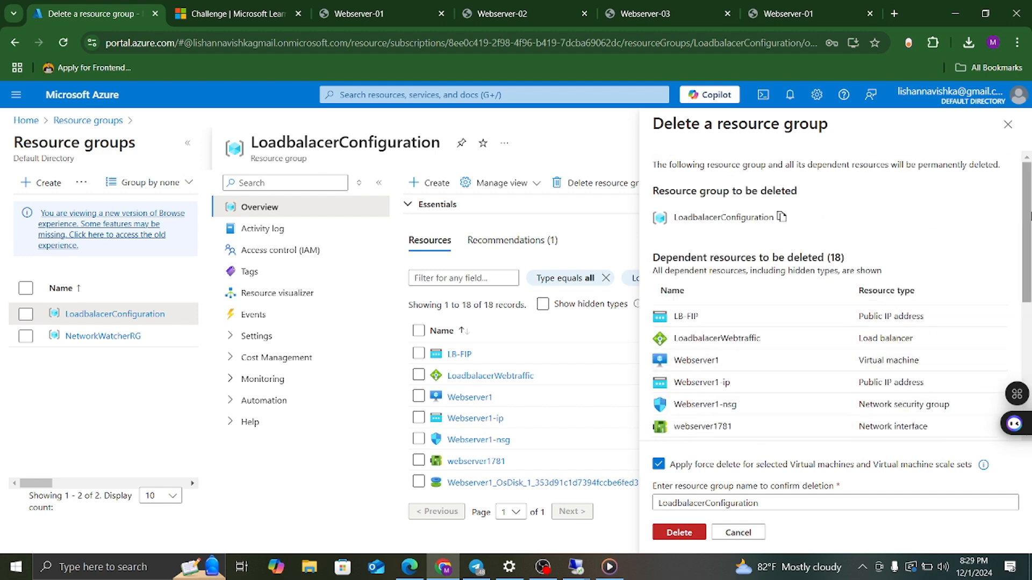
left_click_drag(1027, 215, 1007, 197)
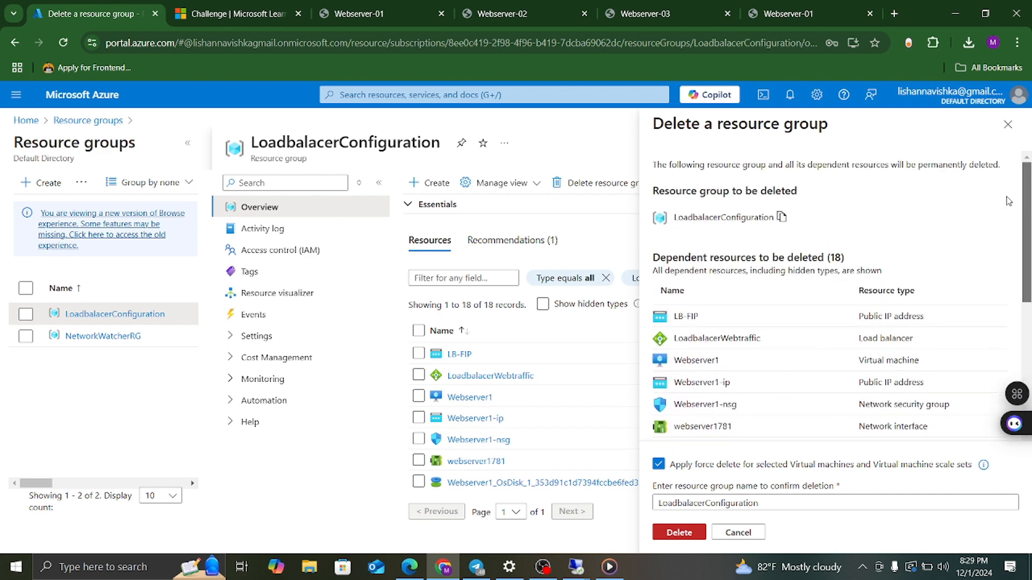
Confirm the permanent resource group deletion and follow its progress in Notifications.
left_click(667, 534)
left_click(821, 393)
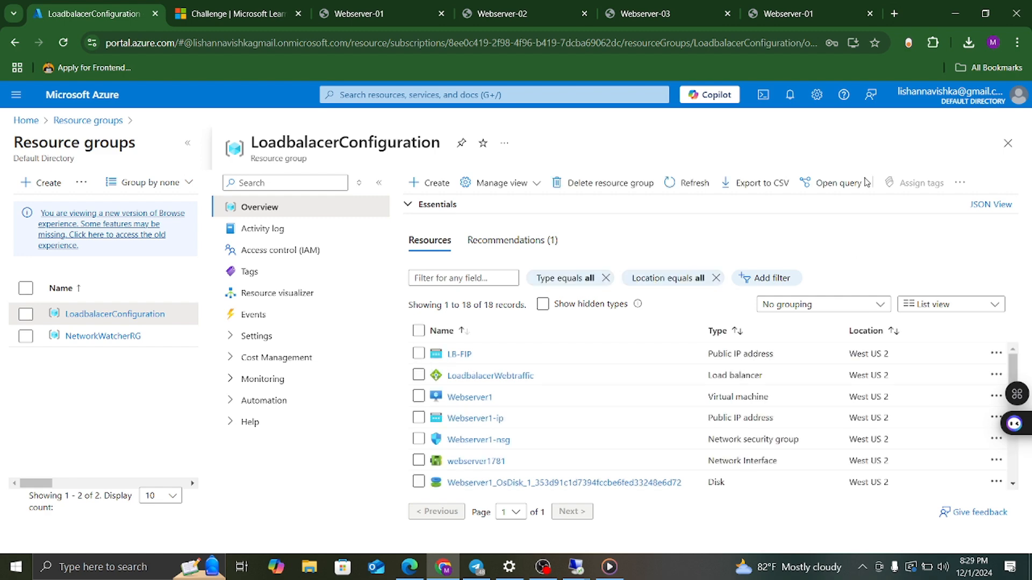
left_click(790, 97)
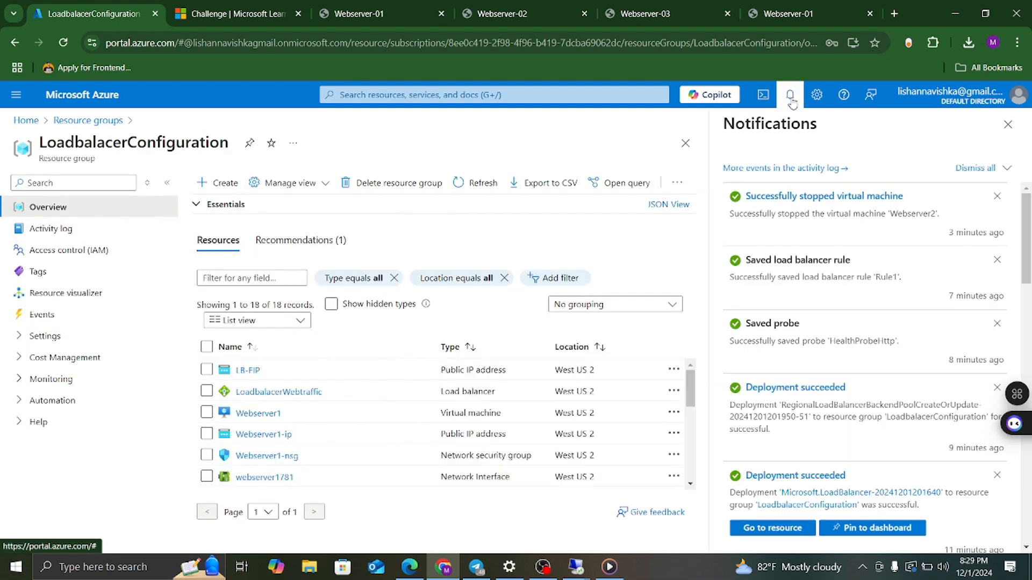